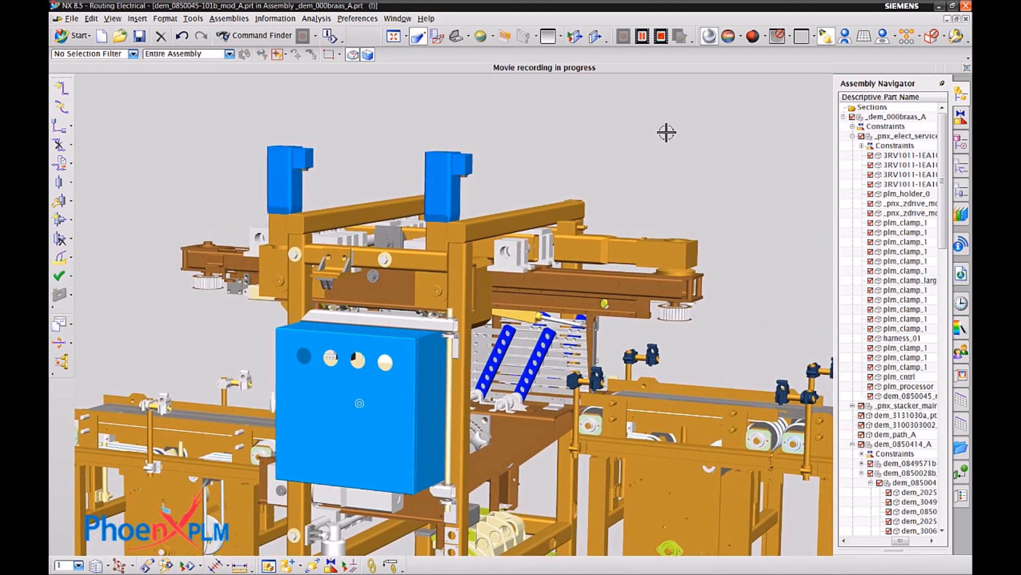
# Open the electrical cabinet by rotating its door component 120 degrees about the ZC-axis.
pyautogui.rightClick(337, 396)
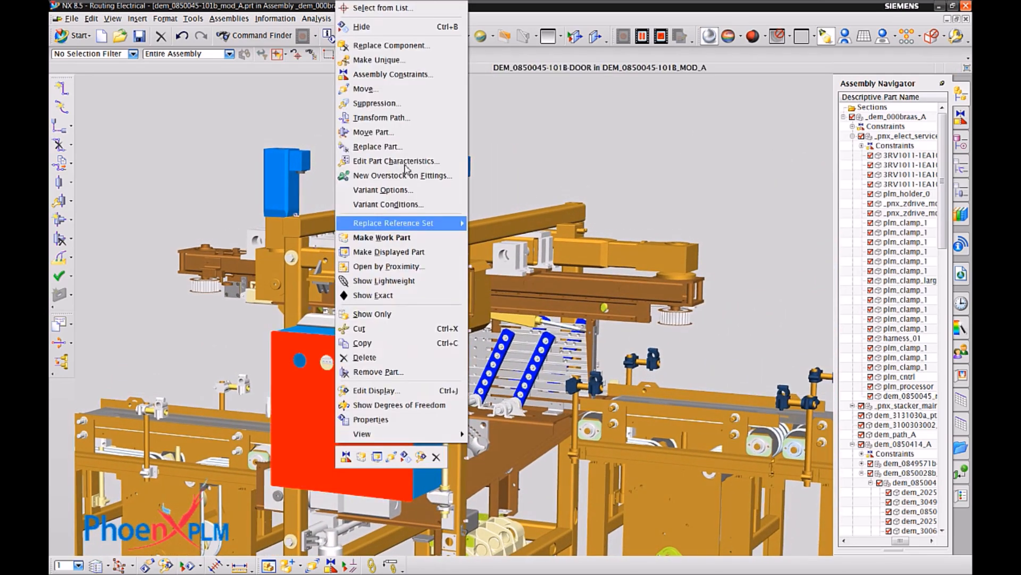
pyautogui.click(373, 92)
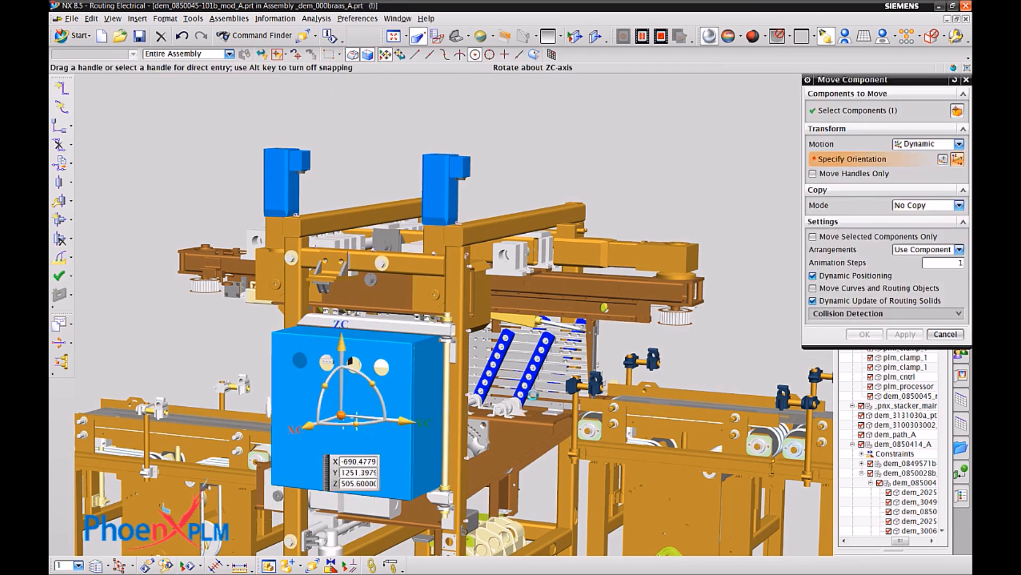
pyautogui.click(356, 424)
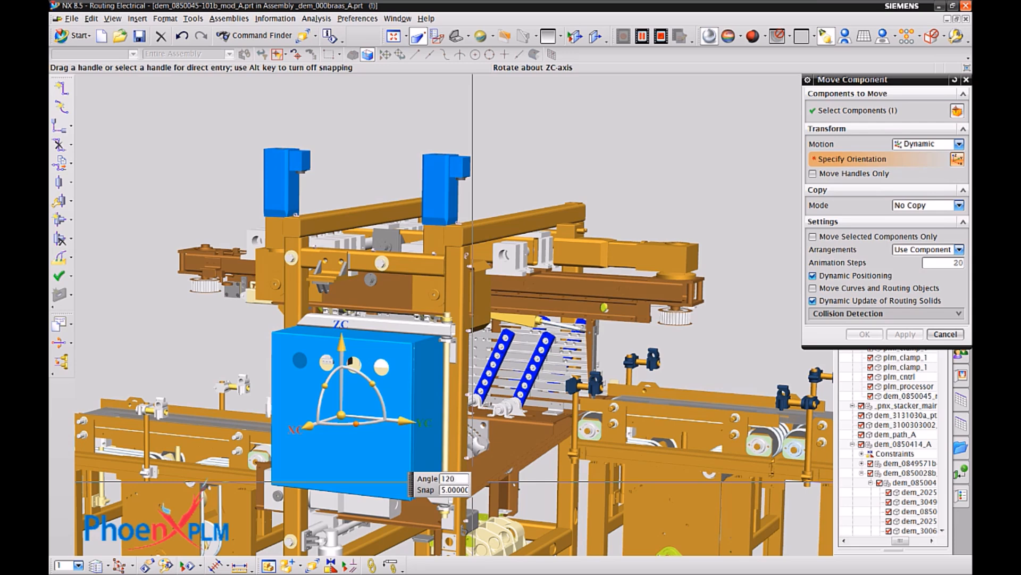
pyautogui.press('Return')
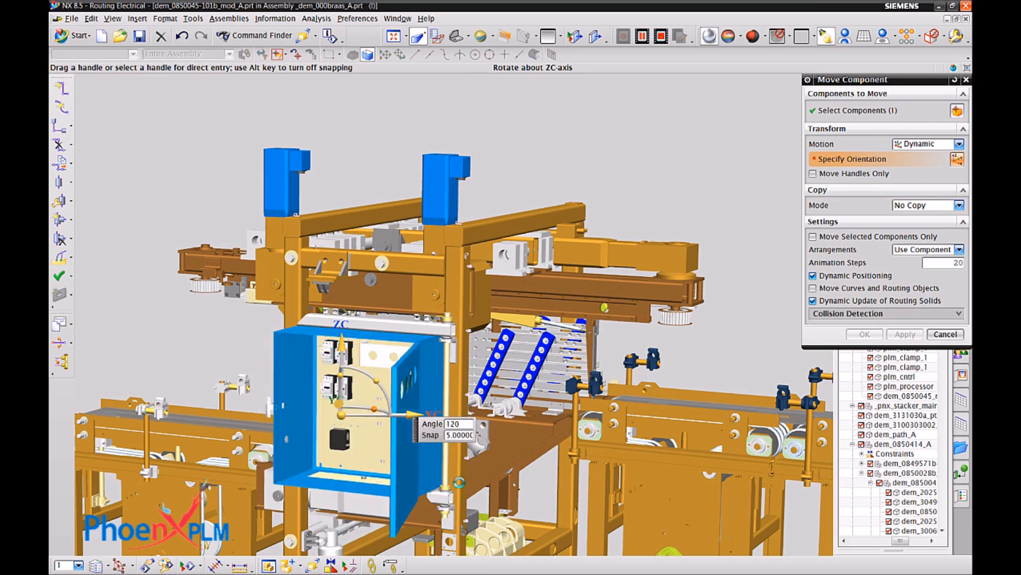
pyautogui.scroll(5, 459, 482)
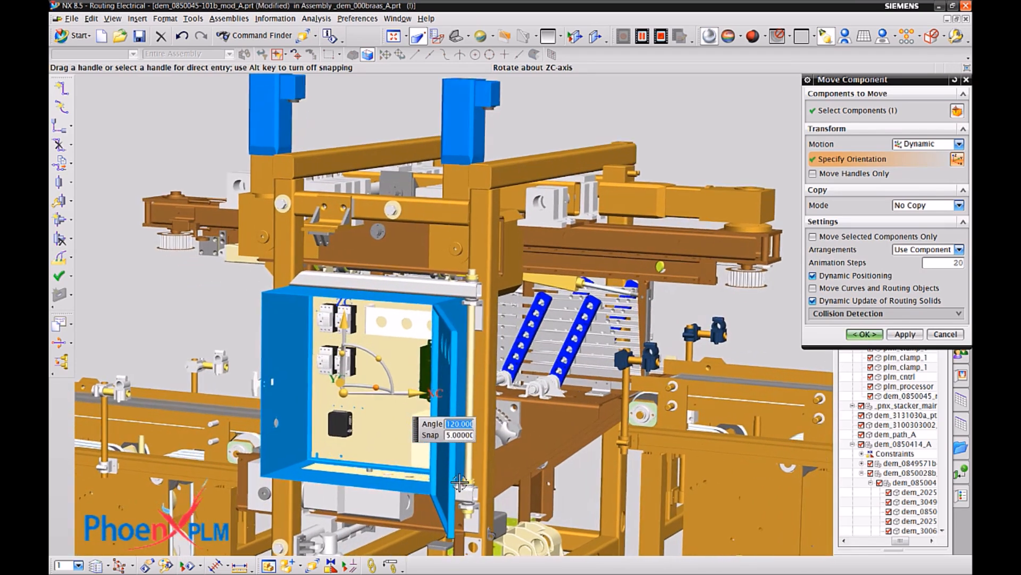
pyautogui.click(862, 334)
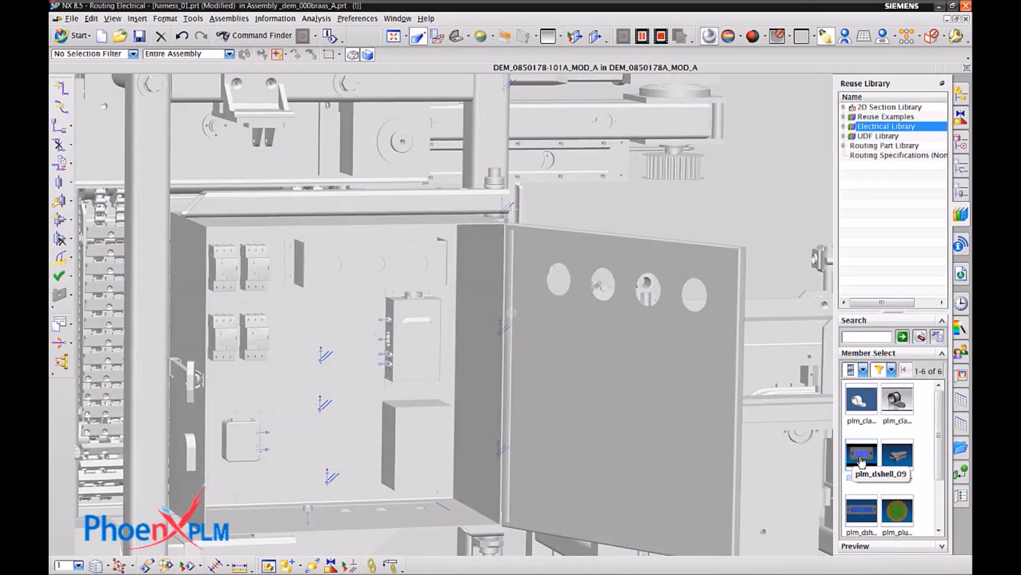
# Place the plm_dshell_09 connector on the upper port of the small box inside the cabinet, using the PORT reference set.
pyautogui.moveTo(861, 459); pyautogui.dragTo(246, 397)
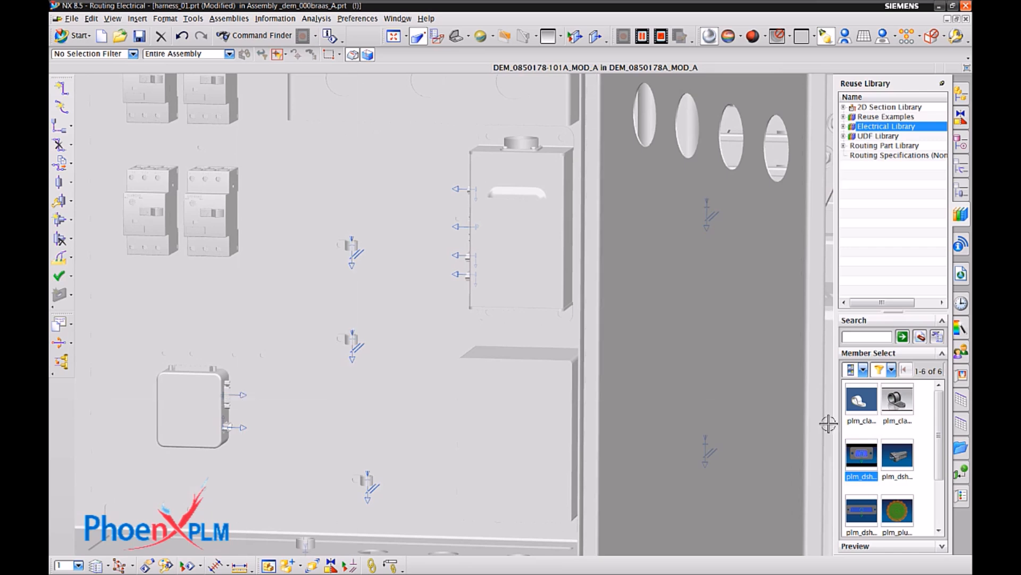
pyautogui.moveTo(862, 458); pyautogui.dragTo(234, 400)
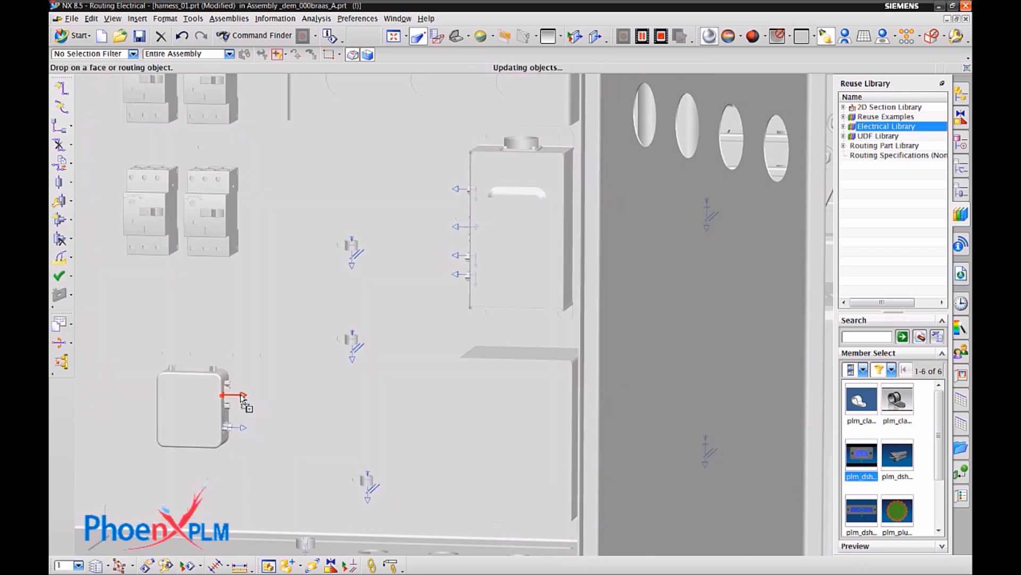
pyautogui.click(912, 260)
pyautogui.click(914, 219)
pyautogui.click(943, 245)
pyautogui.click(959, 245)
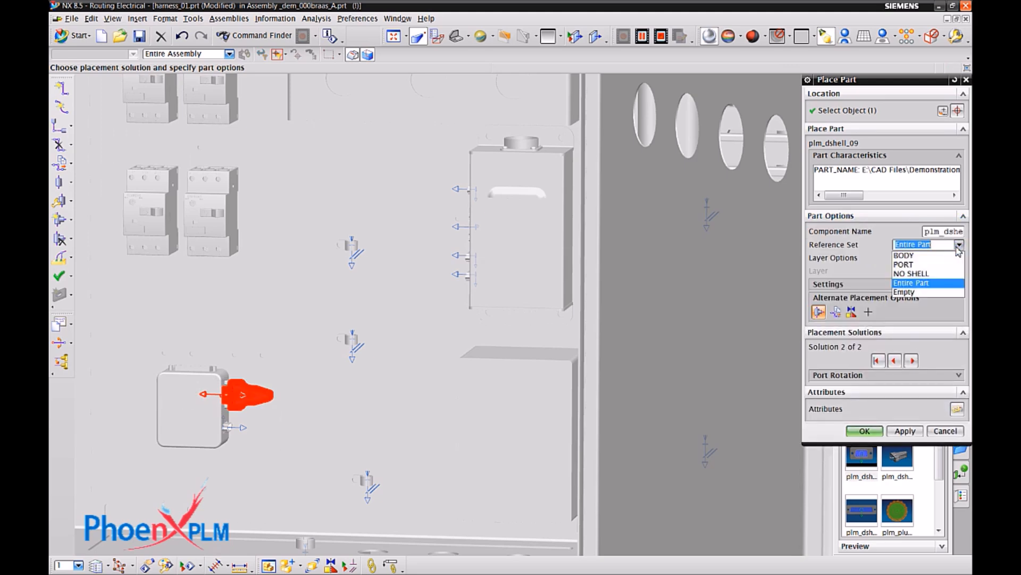
pyautogui.click(935, 264)
pyautogui.click(910, 434)
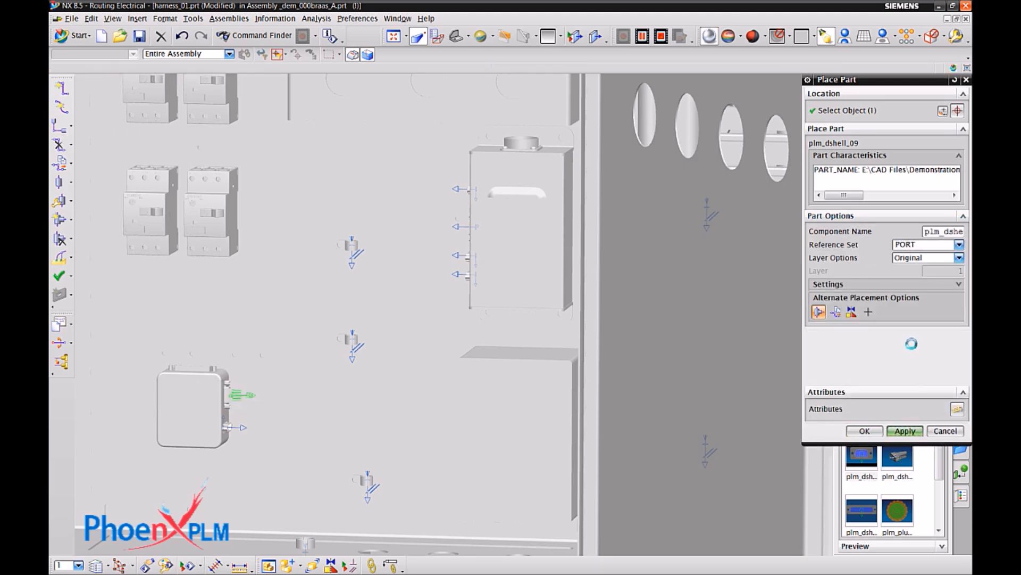
# Place another plm_dshell_09 on the controller's uppermost port and a plm_dshell_25 connector on its lowest port.
pyautogui.scroll(5, 540, 221)
pyautogui.scroll(1, 431, 160)
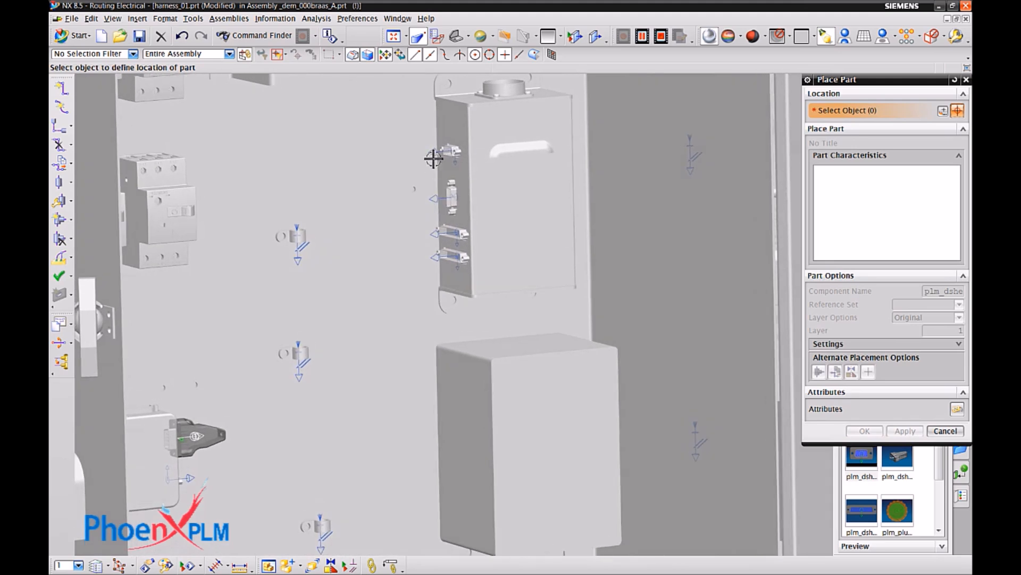
pyautogui.click(440, 155)
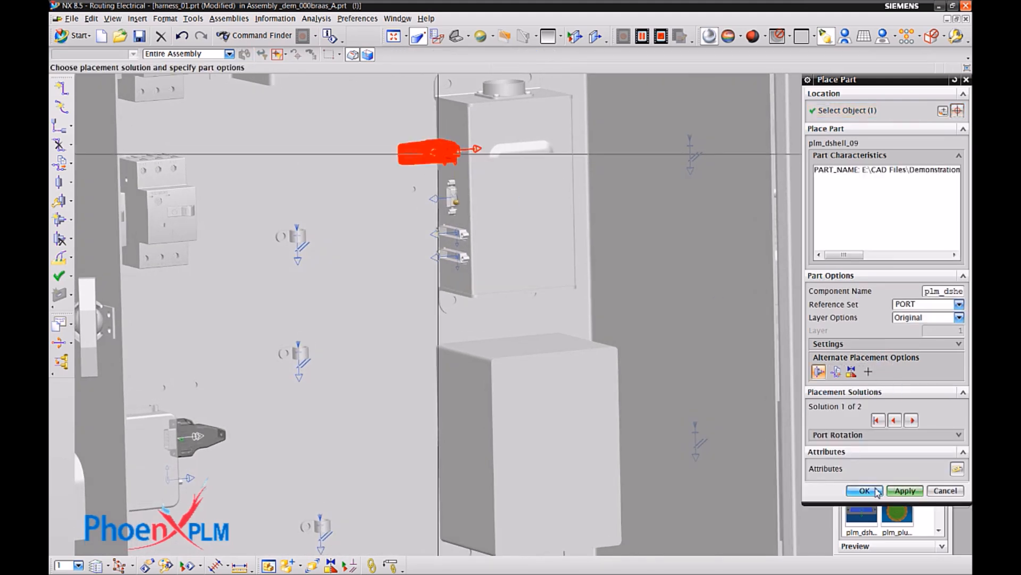
pyautogui.click(880, 491)
pyautogui.moveTo(861, 454); pyautogui.dragTo(453, 263)
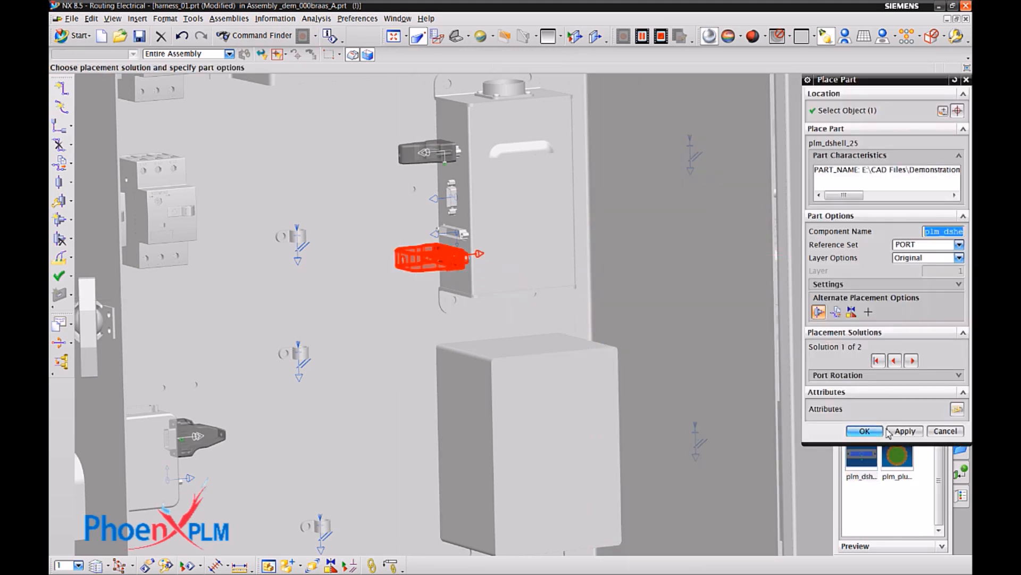
pyautogui.click(865, 430)
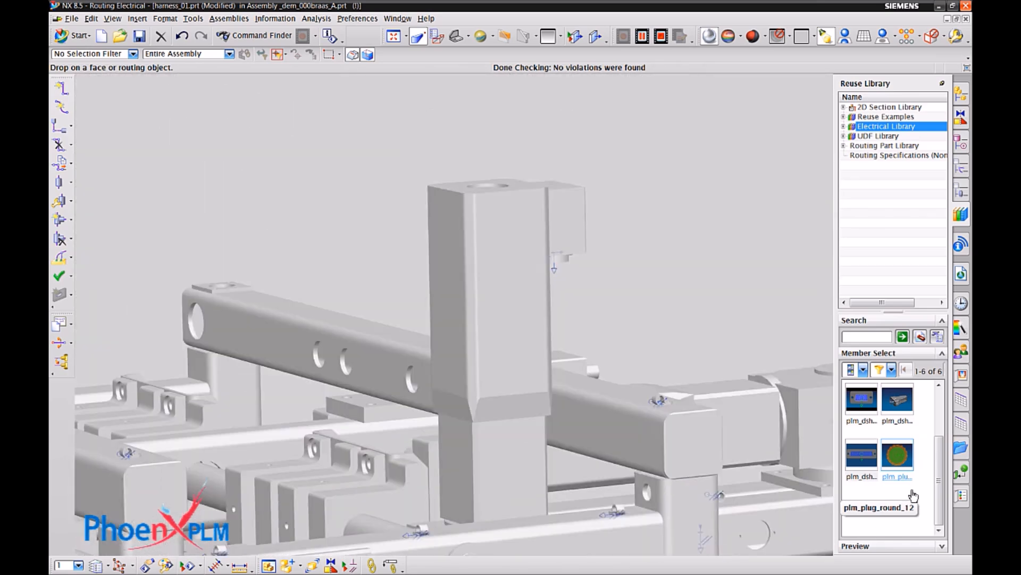
# Place a plm_plug_round_12 connector on the downward-facing port of each of the two upright drive units.
pyautogui.moveTo(889, 453); pyautogui.dragTo(623, 250)
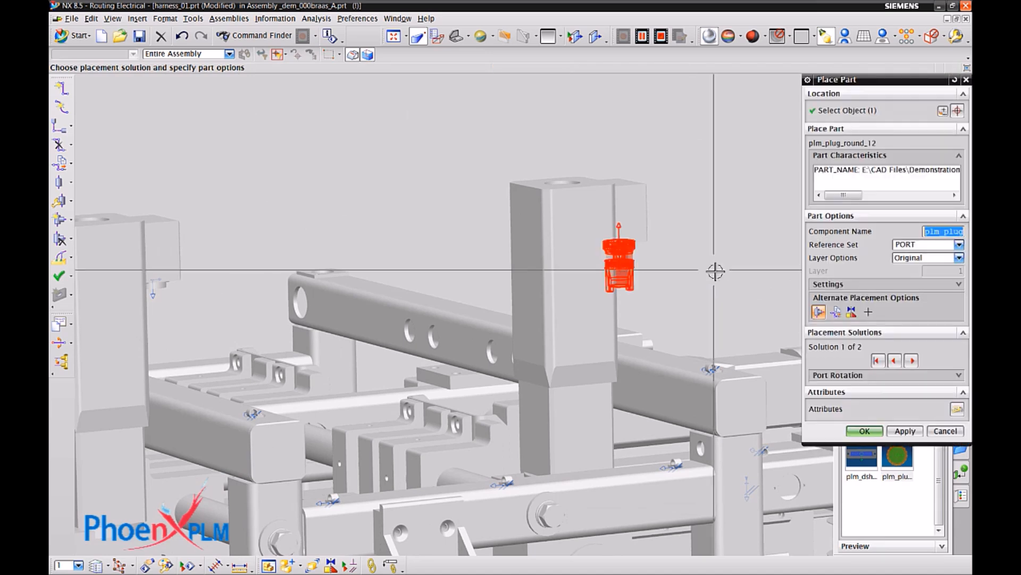
pyautogui.click(905, 431)
pyautogui.click(165, 301)
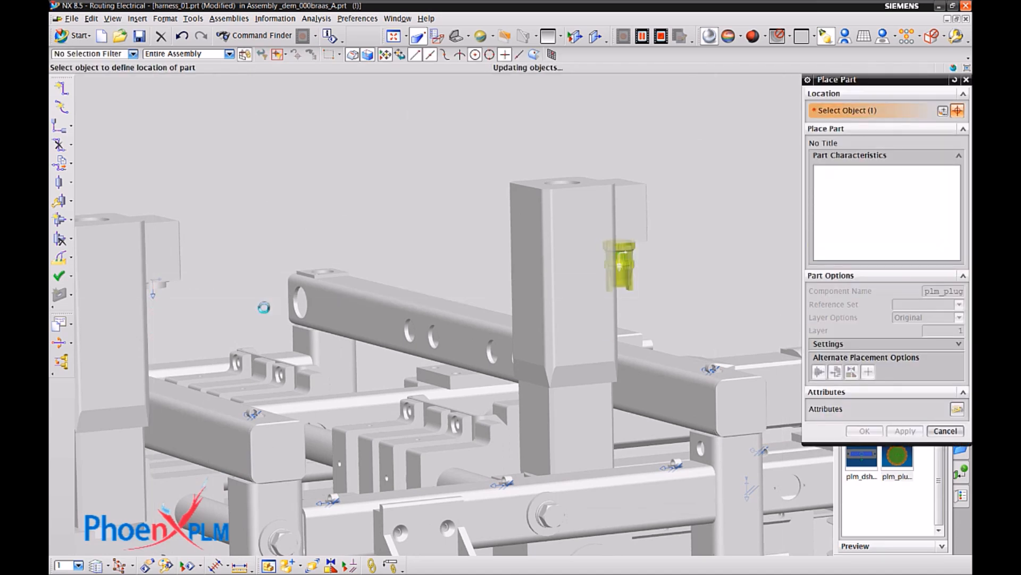
pyautogui.click(872, 490)
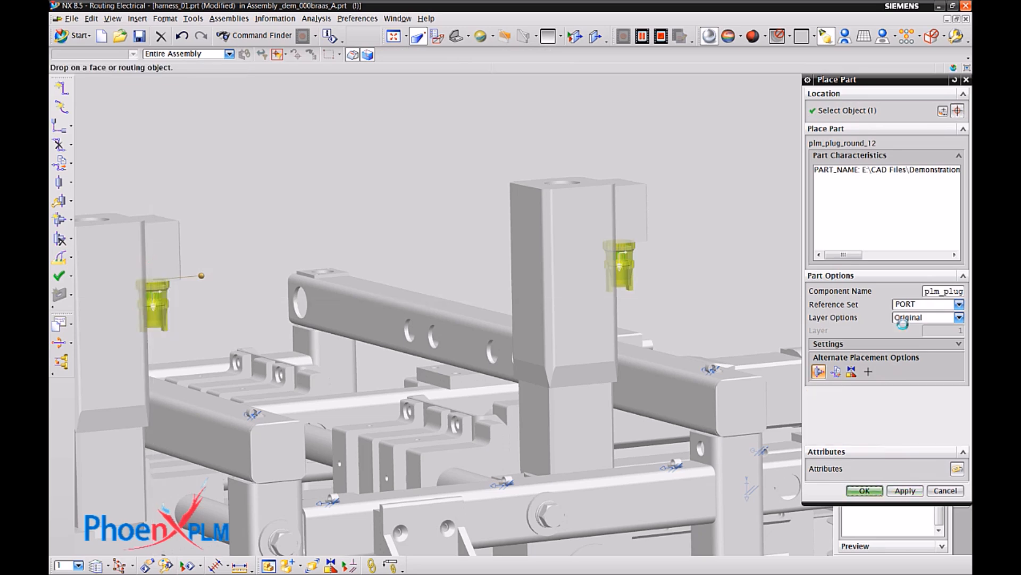
pyautogui.scroll(-1, 910, 314)
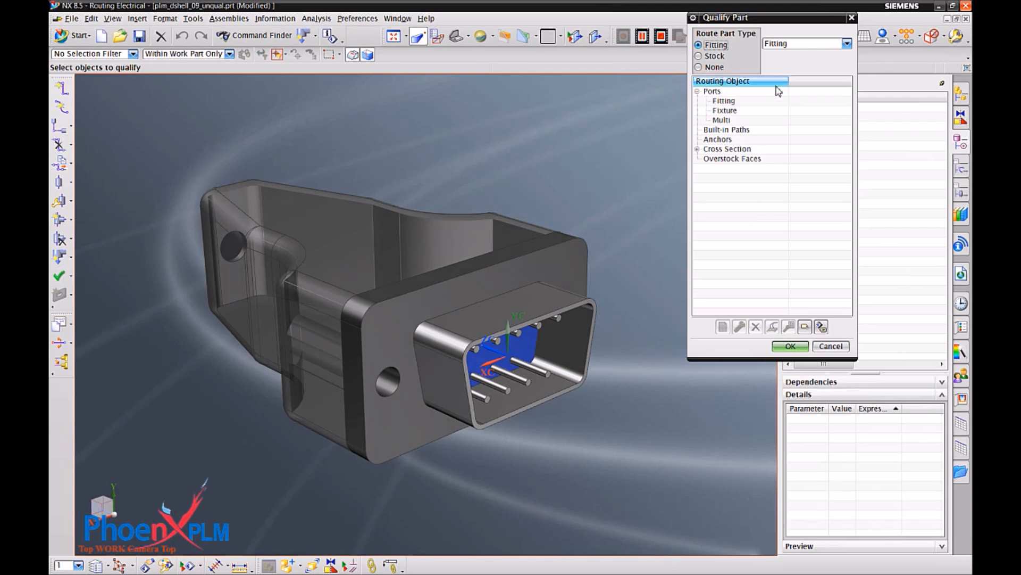
# Create a fitting port on the D-shell's blue pin face, with its rotation vector through the midpoint of the shell's upper edge.
pyautogui.click(729, 101)
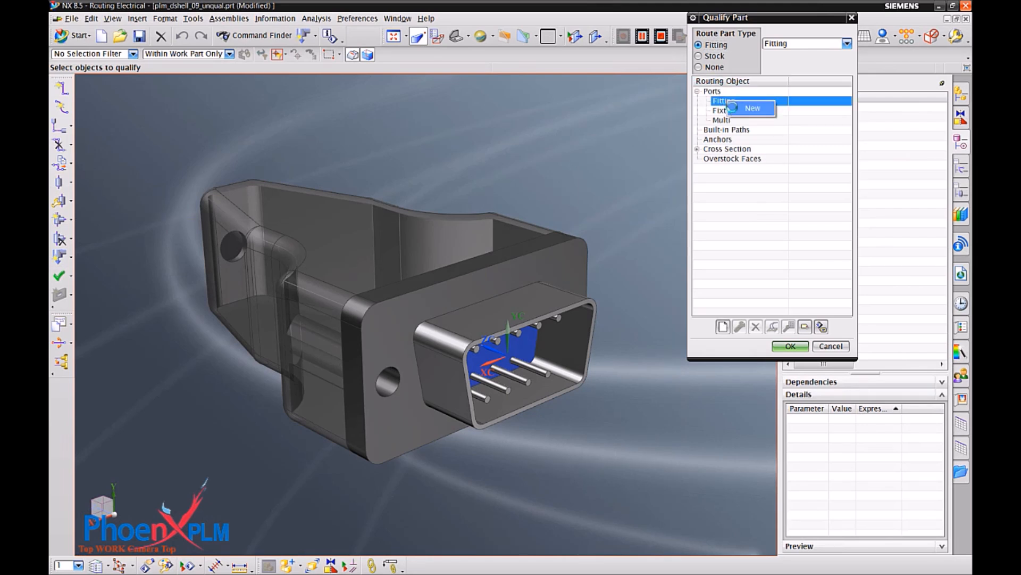
pyautogui.click(737, 108)
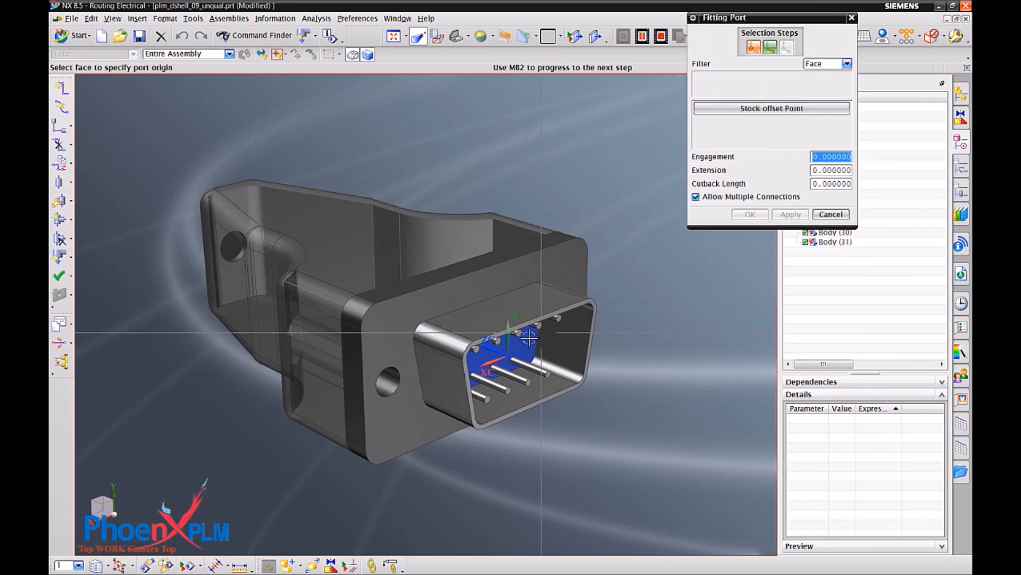
pyautogui.click(518, 349)
pyautogui.click(770, 48)
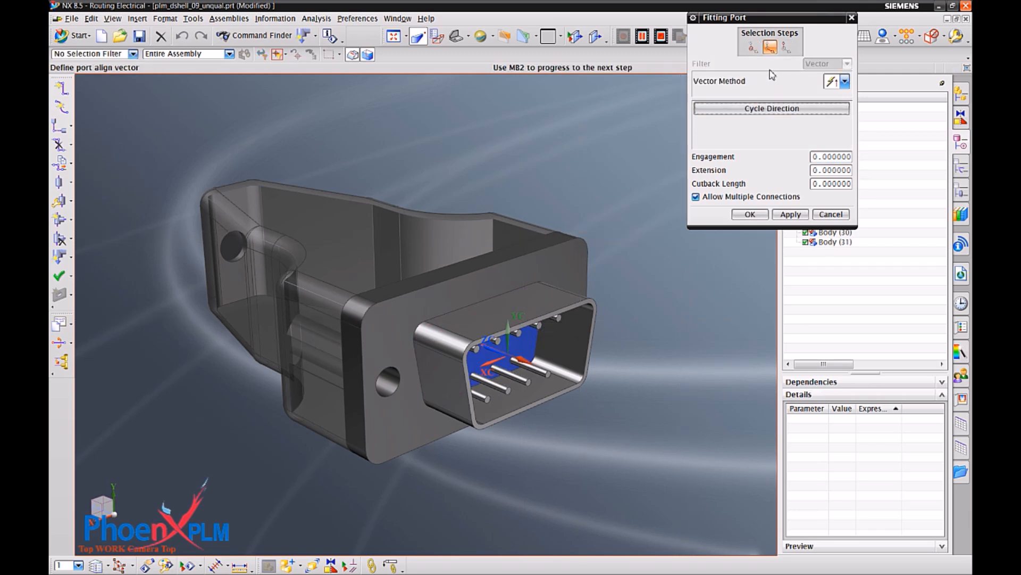
pyautogui.click(787, 48)
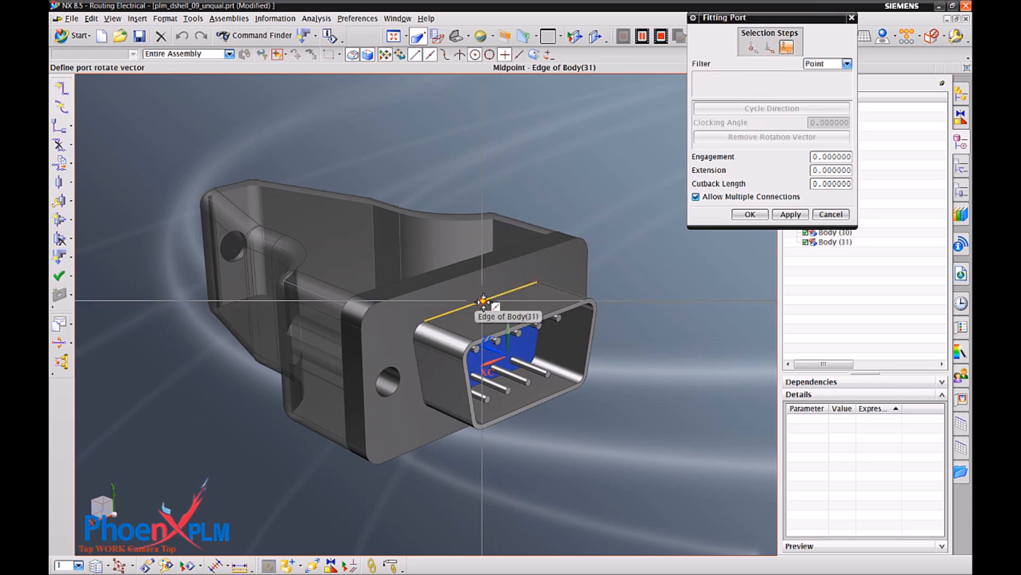
pyautogui.click(483, 302)
pyautogui.click(750, 215)
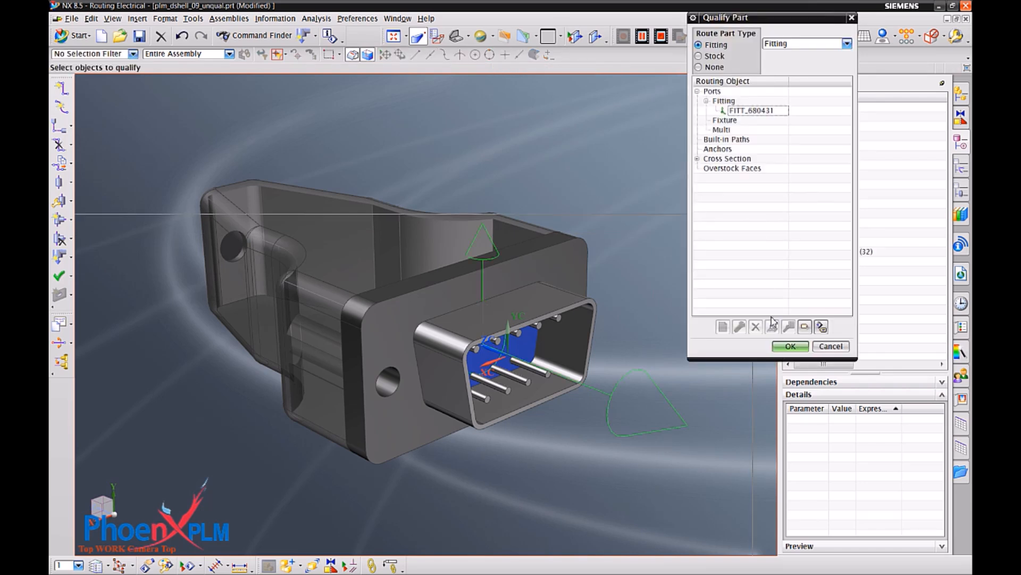
pyautogui.click(790, 346)
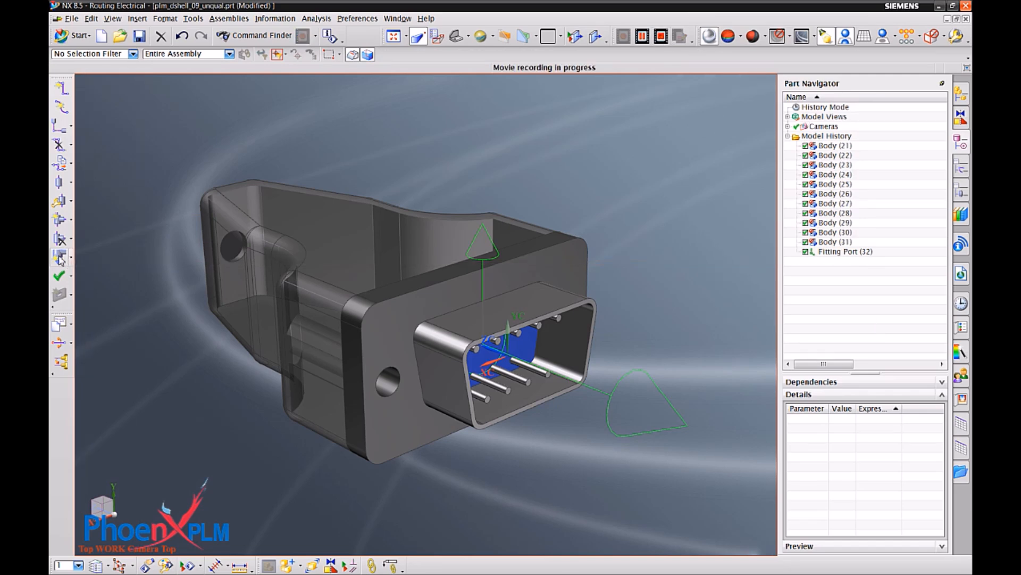
# Create a fixture port at the centre of the backshell's cable hole, pointing outward, with extension 20 and back extension 3.
pyautogui.click(61, 259)
pyautogui.moveTo(394, 182); pyautogui.dragTo(732, 114, button='middle')
pyautogui.click(732, 114)
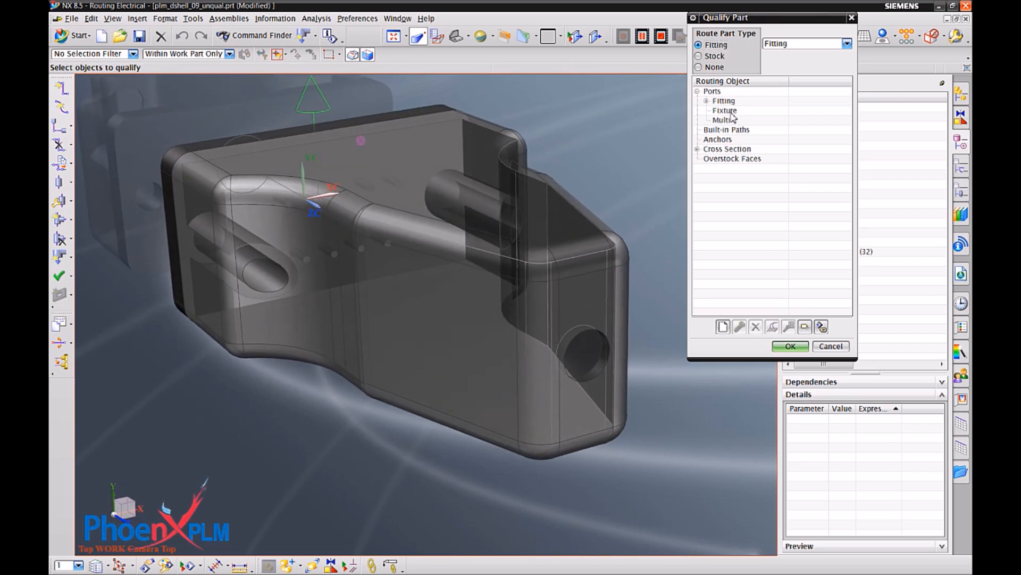
pyautogui.doubleClick(733, 114)
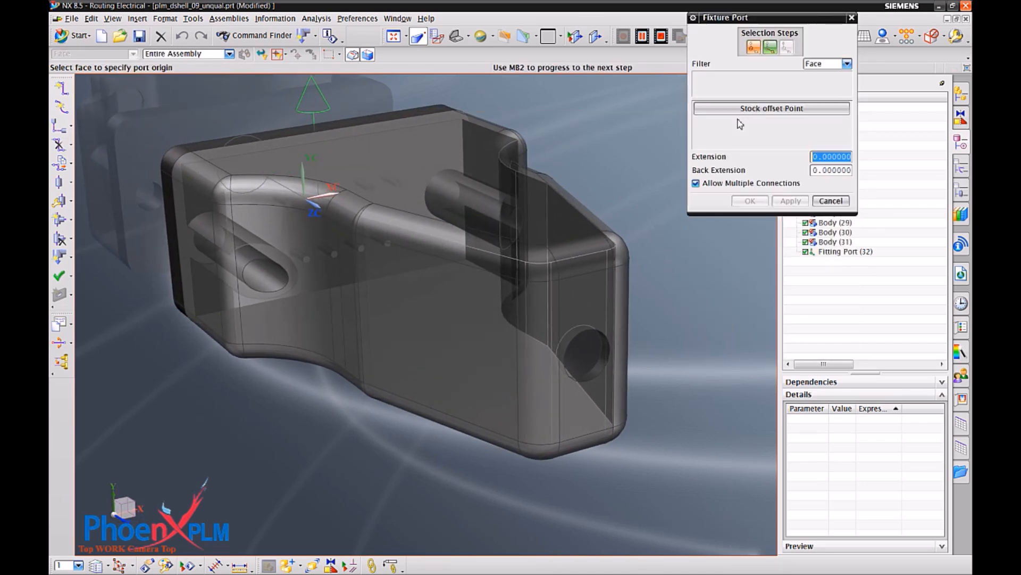
pyautogui.click(817, 64)
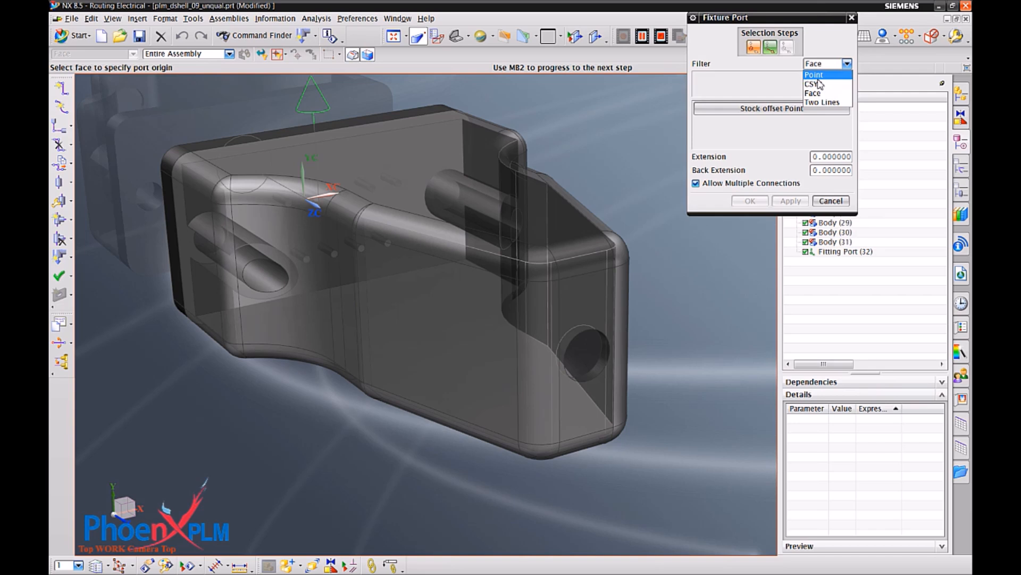
pyautogui.click(814, 75)
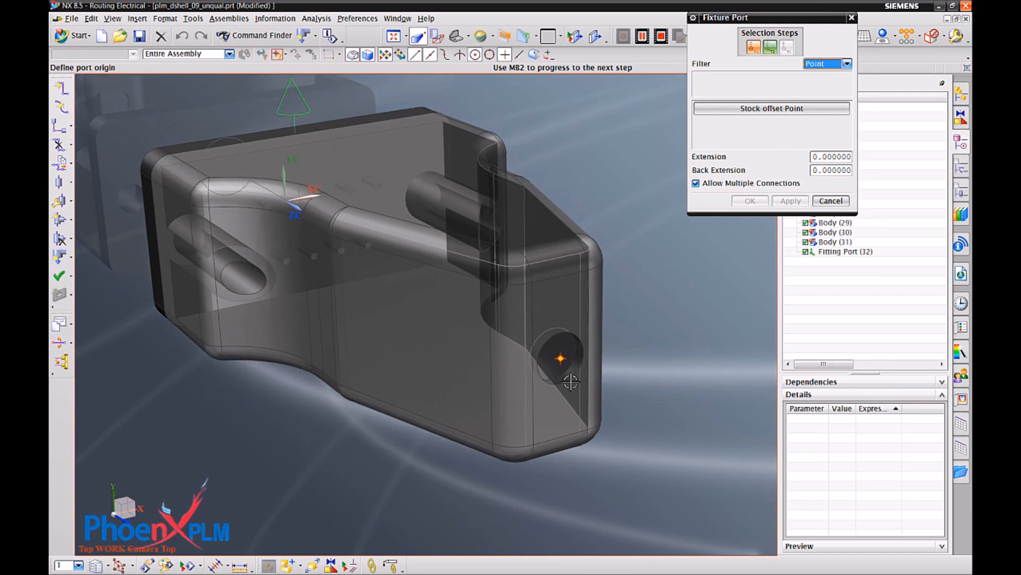
pyautogui.click(570, 382)
pyautogui.click(770, 48)
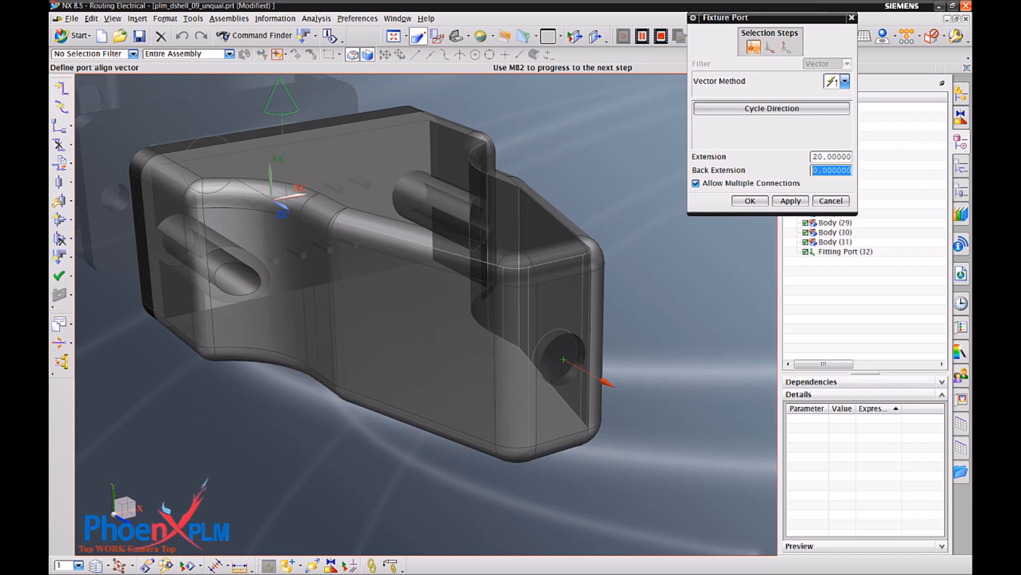
pyautogui.middleClick(765, 207)
pyautogui.click(749, 201)
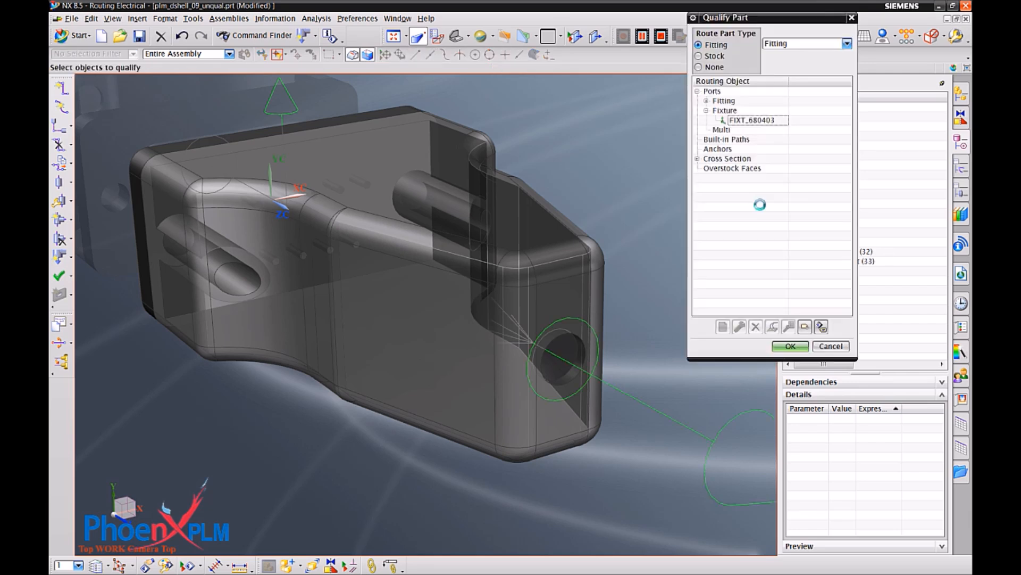
pyautogui.click(797, 347)
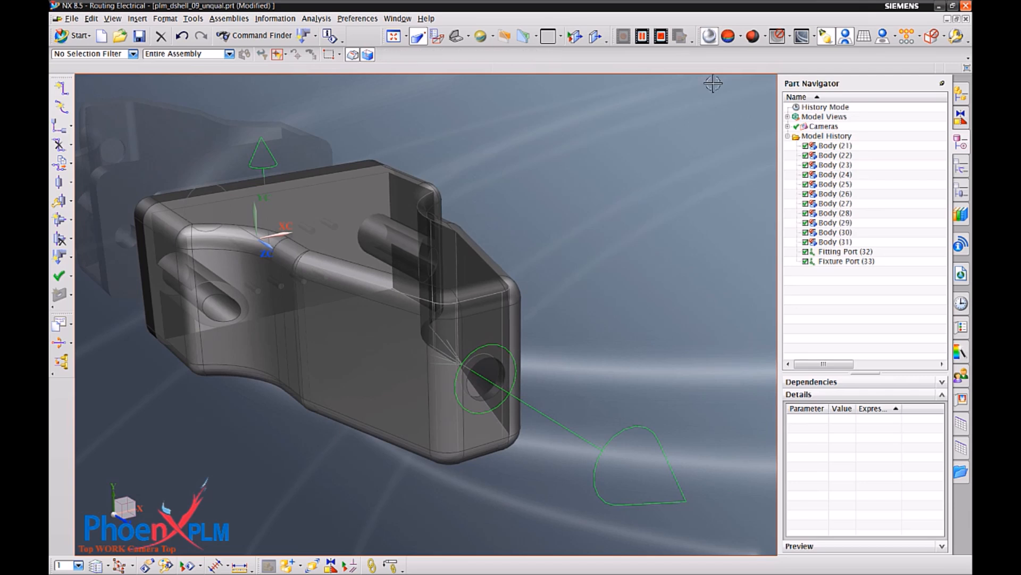
# Create a multi port on the D-shell's pin-side face, with its rotation vector through the upper edge's midpoint, extension 15 and cutback length 40.
pyautogui.click(660, 39)
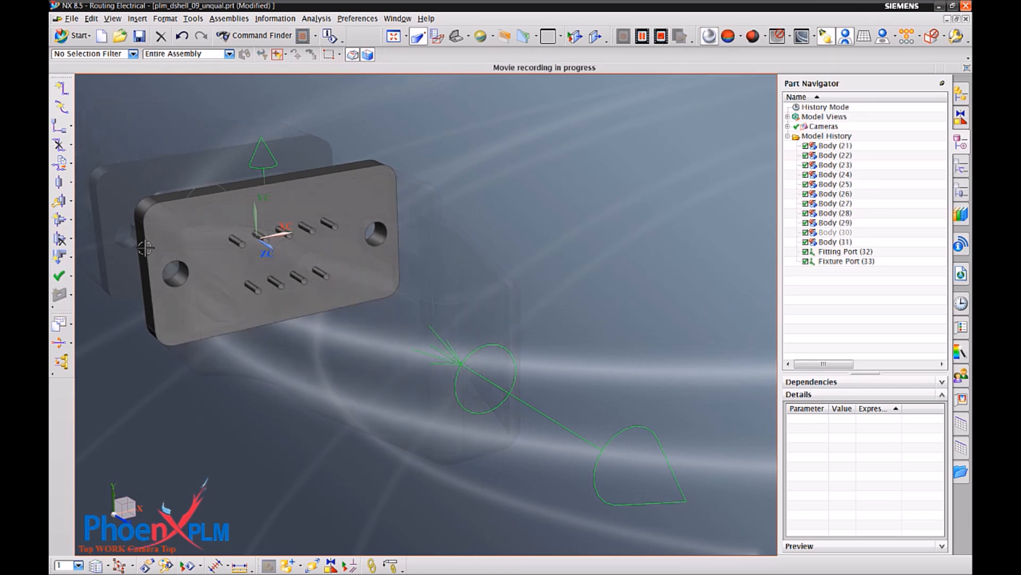
pyautogui.click(60, 257)
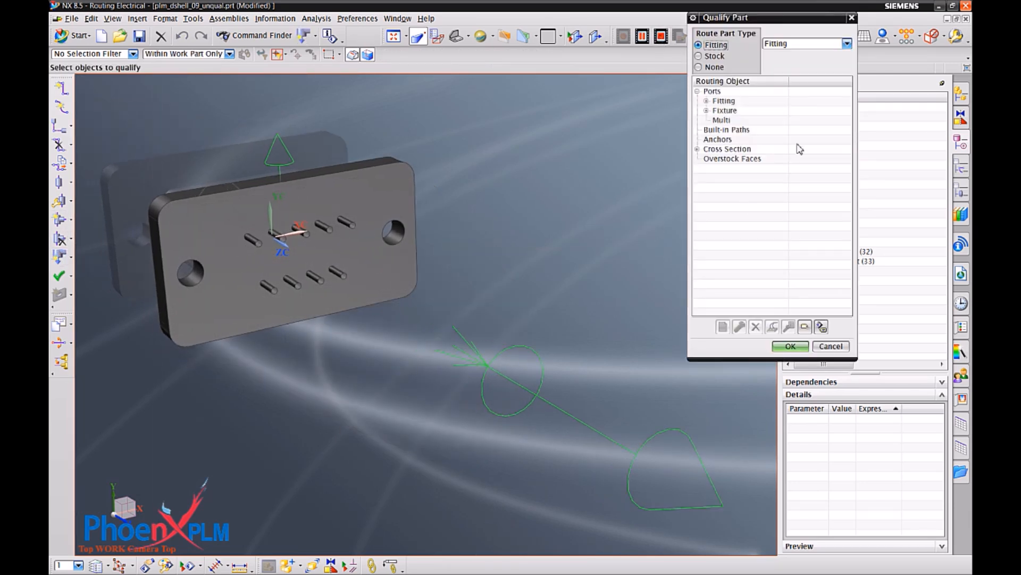
pyautogui.click(737, 121)
pyautogui.rightClick(737, 121)
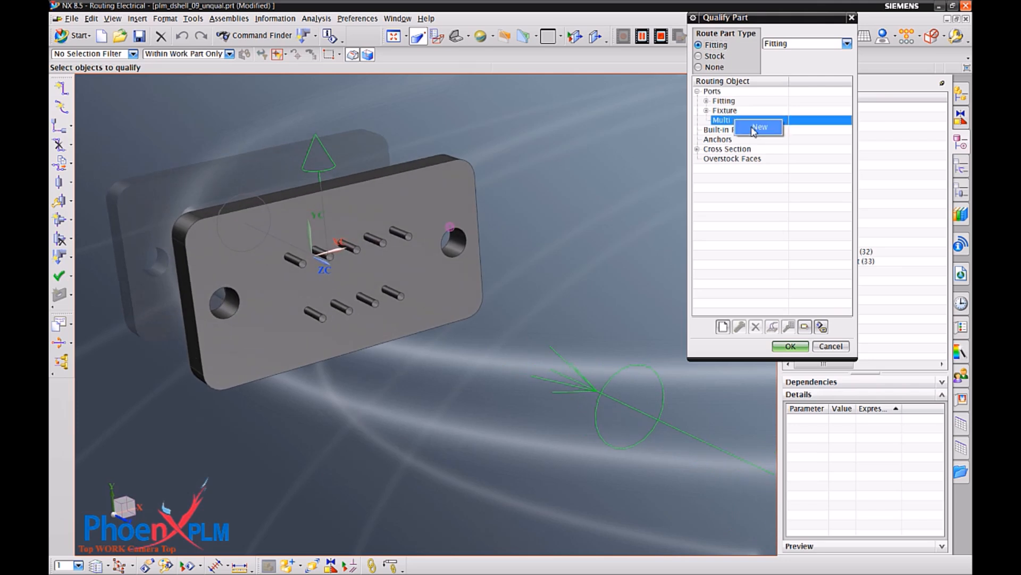
pyautogui.click(755, 128)
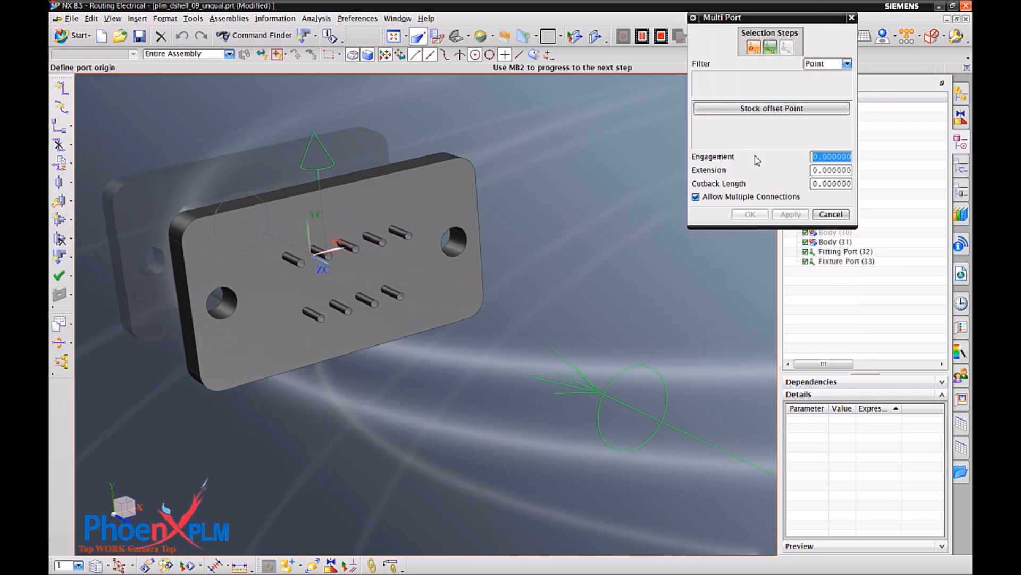
pyautogui.click(817, 69)
pyautogui.click(814, 89)
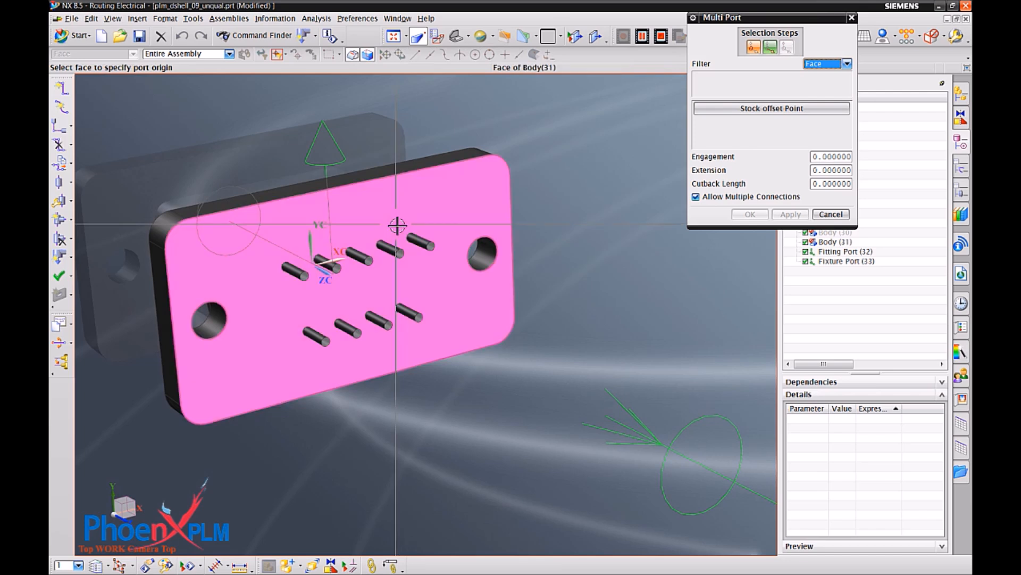
pyautogui.click(397, 225)
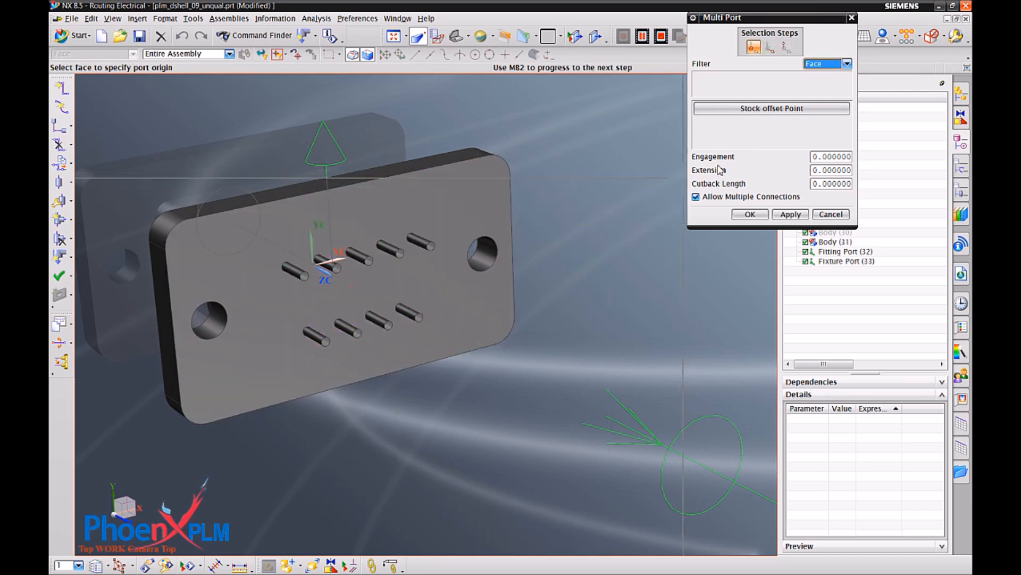
pyautogui.click(785, 49)
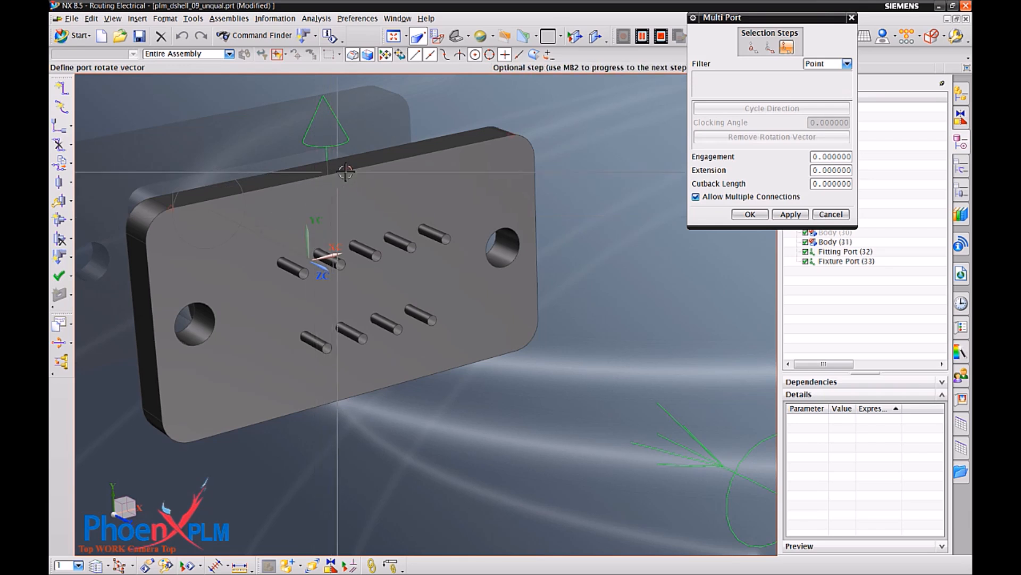
pyautogui.click(348, 171)
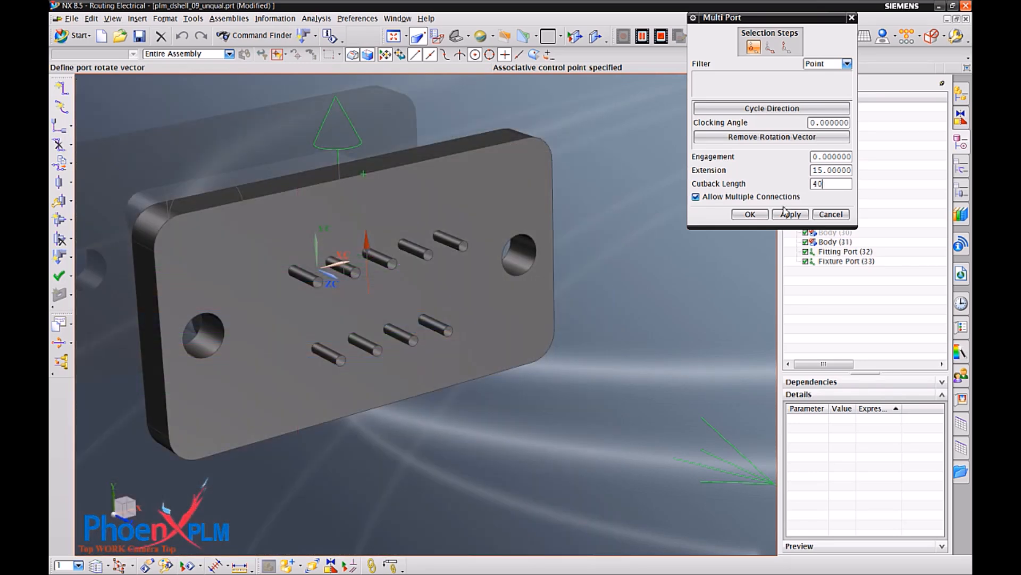
pyautogui.click(760, 215)
# Generate terminal names 1 to 9 for the multi port and place terminals 1 to 4 on the lower row of pins, left to right.
pyautogui.click(772, 155)
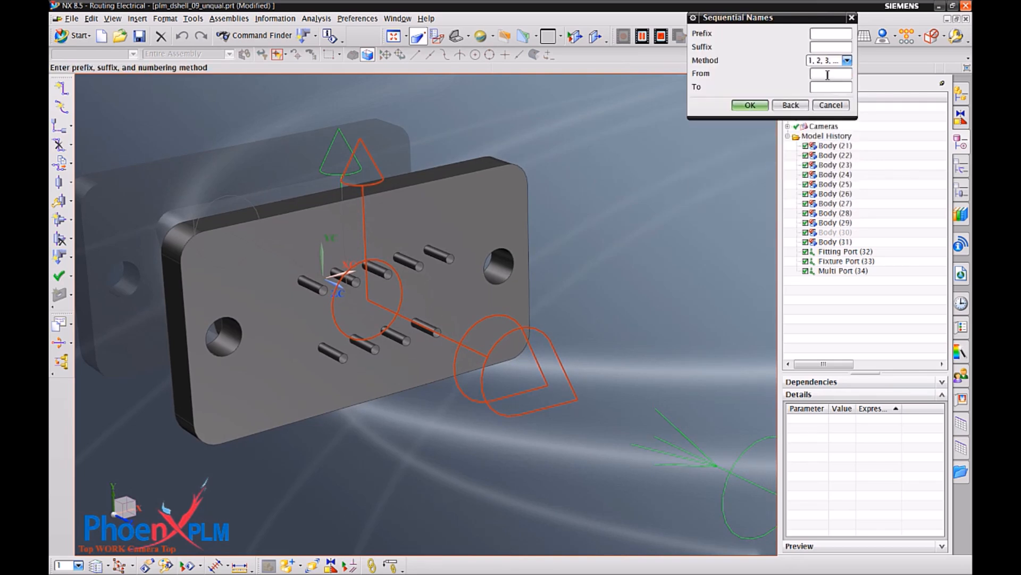
pyautogui.click(750, 105)
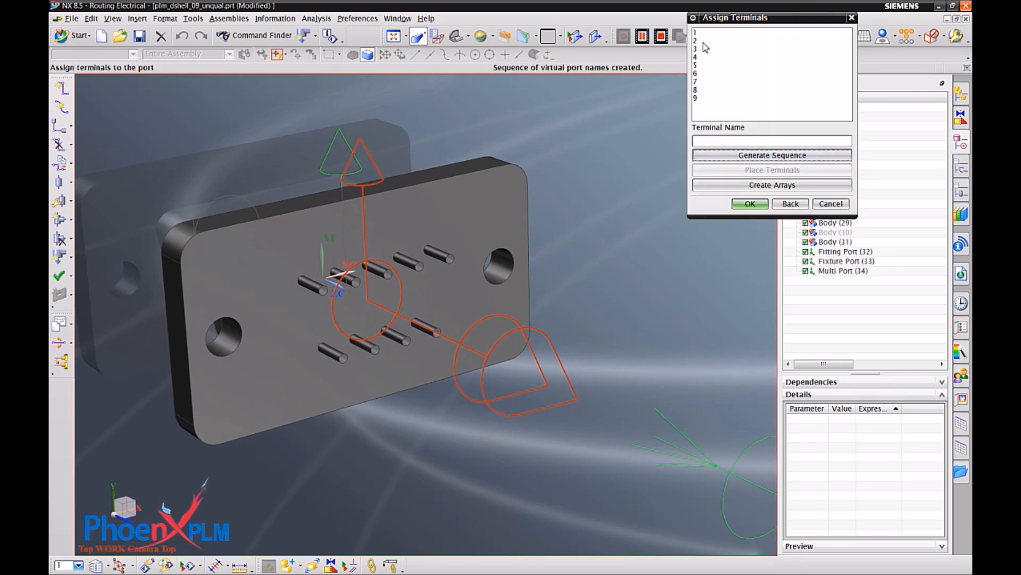
pyautogui.moveTo(703, 38); pyautogui.dragTo(714, 109)
pyautogui.click(735, 170)
pyautogui.scroll(5, 508, 374)
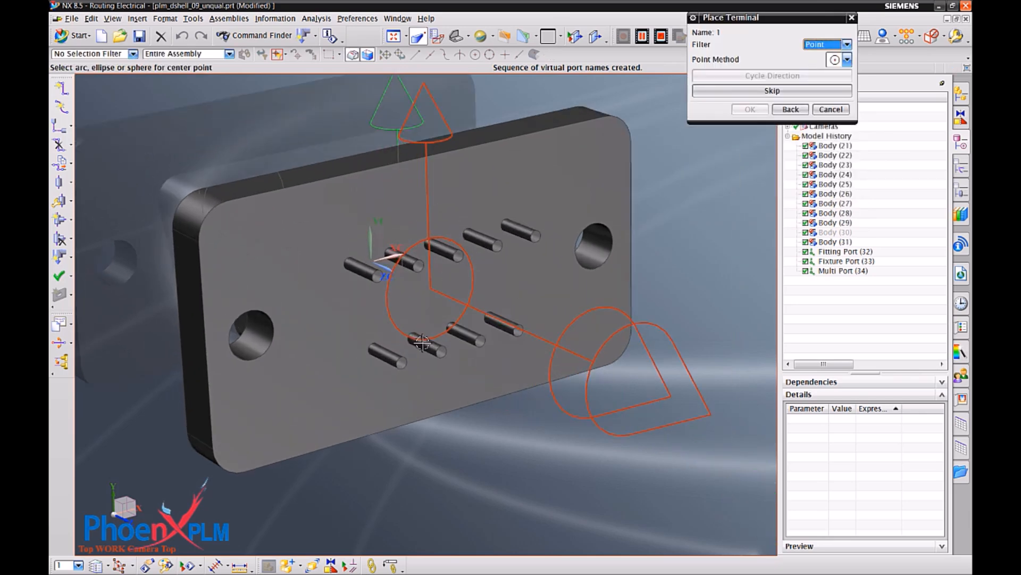
pyautogui.click(752, 111)
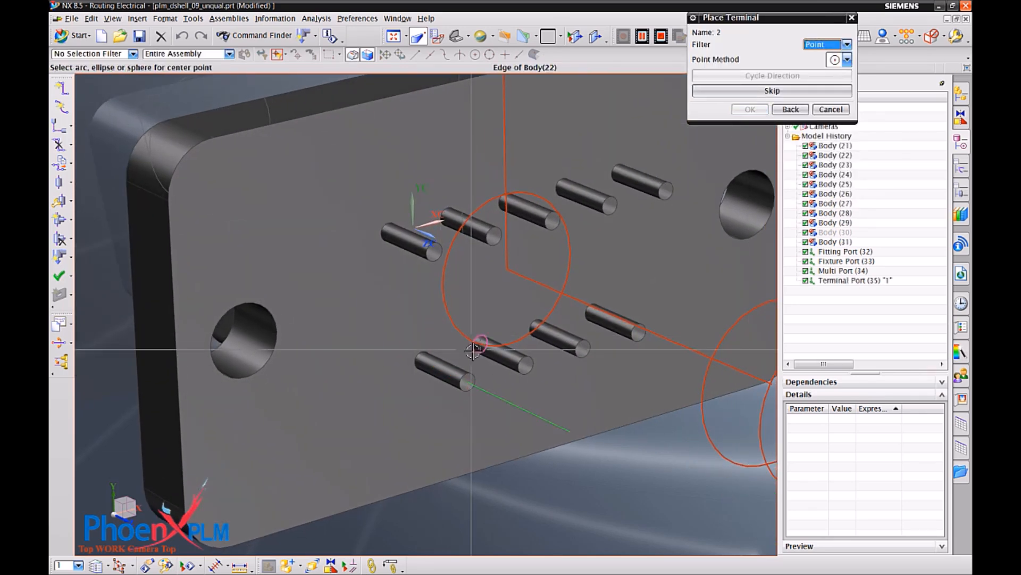
pyautogui.click(472, 349)
pyautogui.click(751, 110)
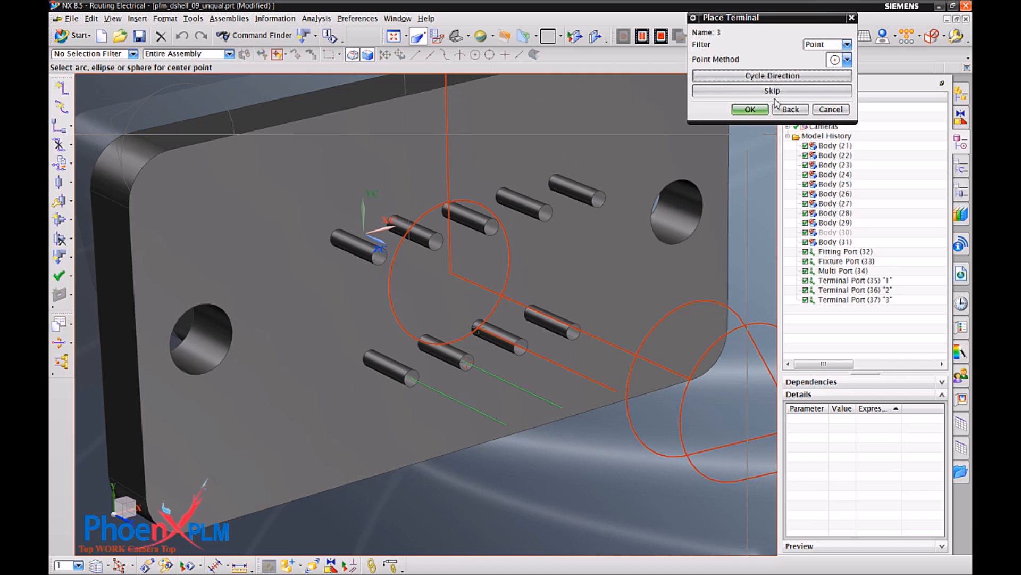
pyautogui.click(531, 314)
pyautogui.click(531, 315)
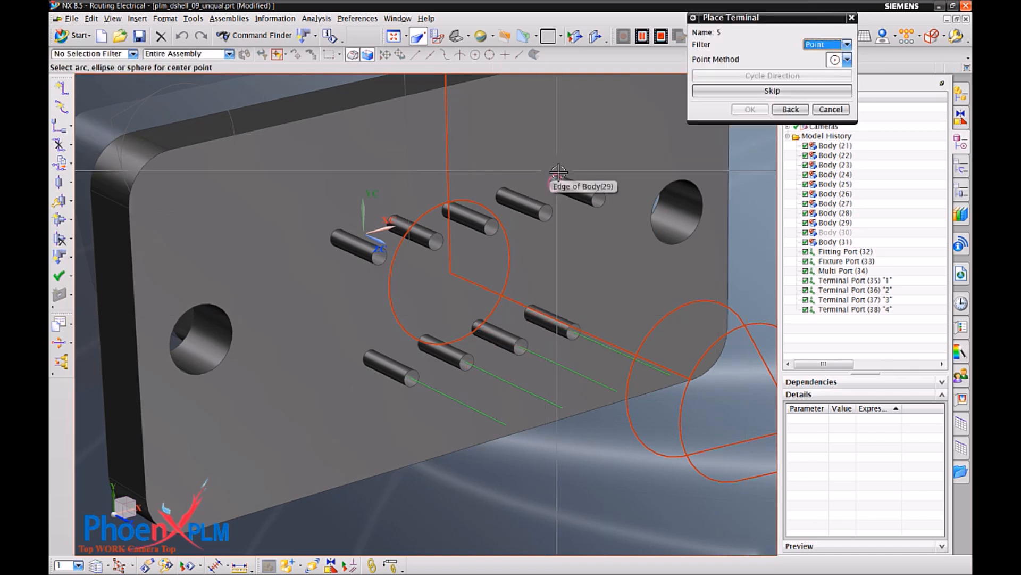
# Place terminals 5 to 9 on the upper row of pins, right to left, and finish qualifying the connector part.
pyautogui.click(500, 192)
pyautogui.click(501, 193)
pyautogui.click(747, 110)
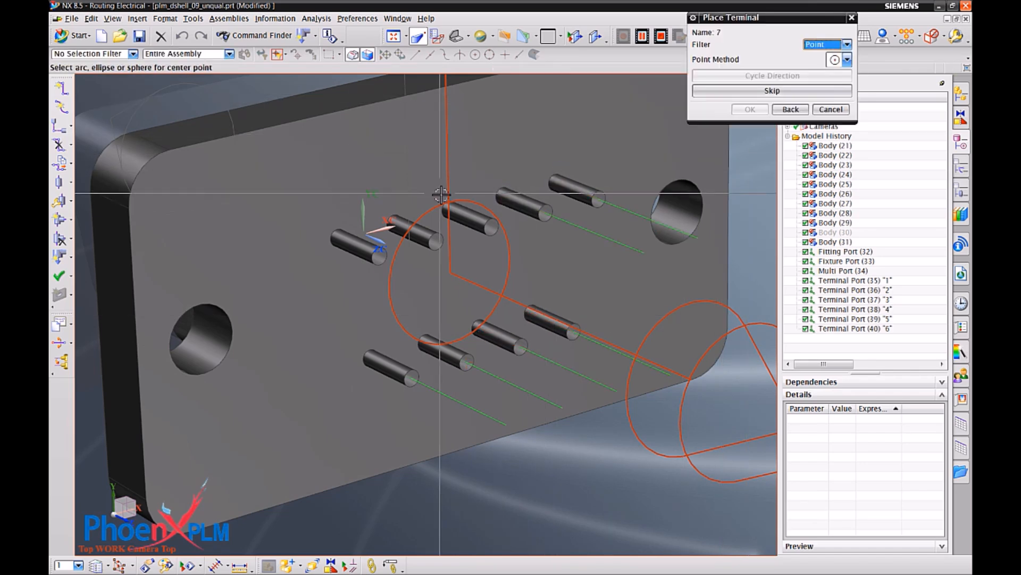
pyautogui.click(447, 205)
pyautogui.click(755, 110)
pyautogui.click(399, 211)
pyautogui.click(758, 112)
pyautogui.click(831, 109)
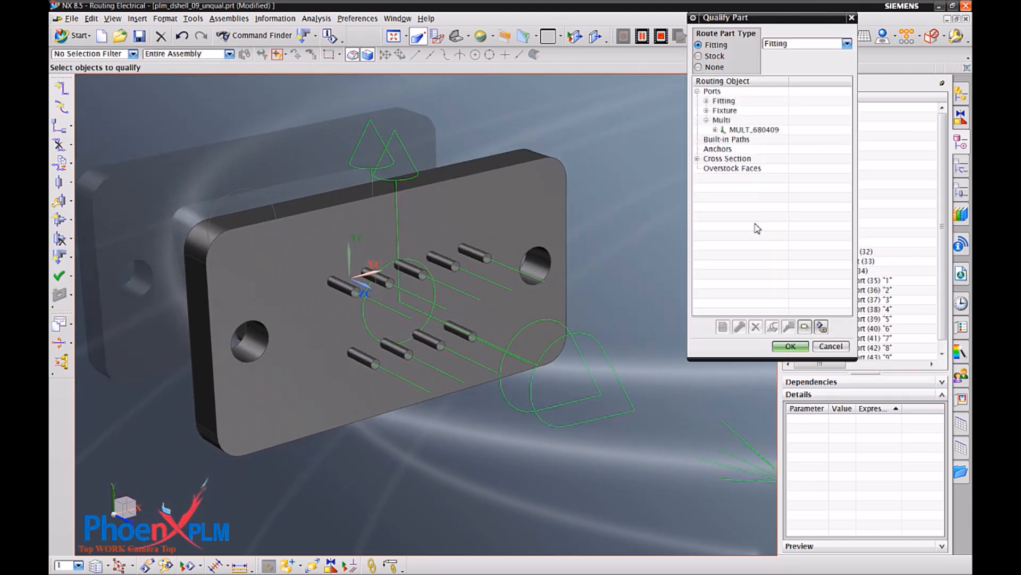
pyautogui.click(791, 346)
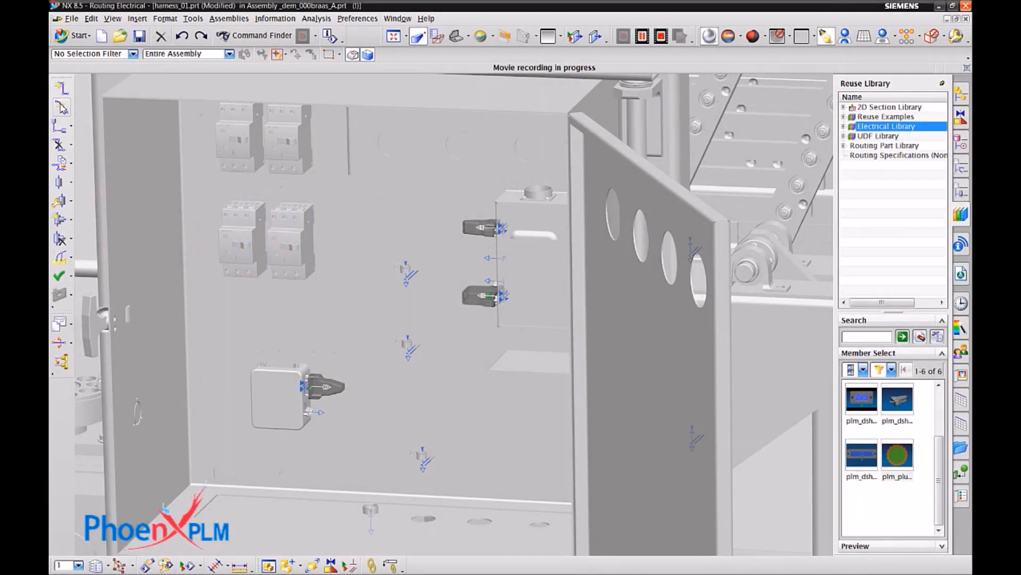
# Lay a 5 mm diameter spline path from the small box's D-shell through the two clips above to the controller's uppermost D-shell.
pyautogui.click(62, 108)
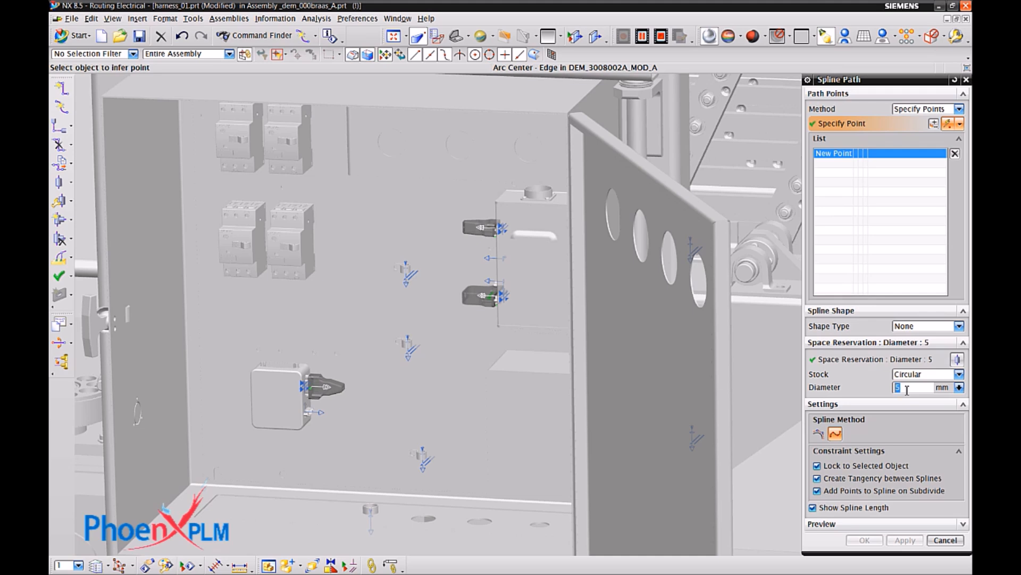
pyautogui.scroll(4, 463, 340)
pyautogui.scroll(2, 346, 352)
pyautogui.click(255, 377)
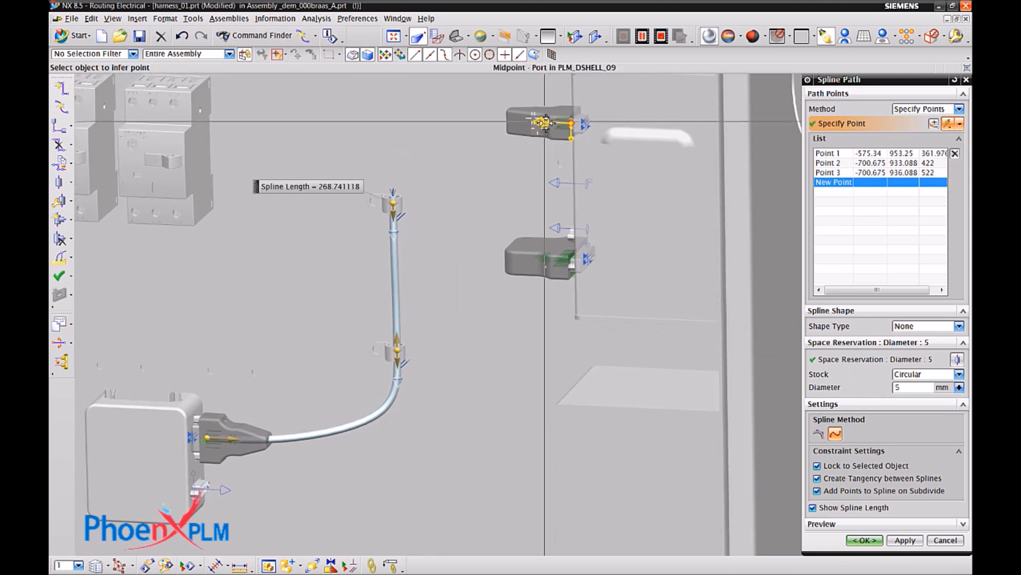
pyautogui.click(545, 122)
pyautogui.click(552, 129)
# Apply the spline with extensions of 67 mm at the controller, 21 mm above the upper clip, about 71 mm at the box and 24 mm below the lower clip.
pyautogui.moveTo(549, 124); pyautogui.dragTo(467, 118)
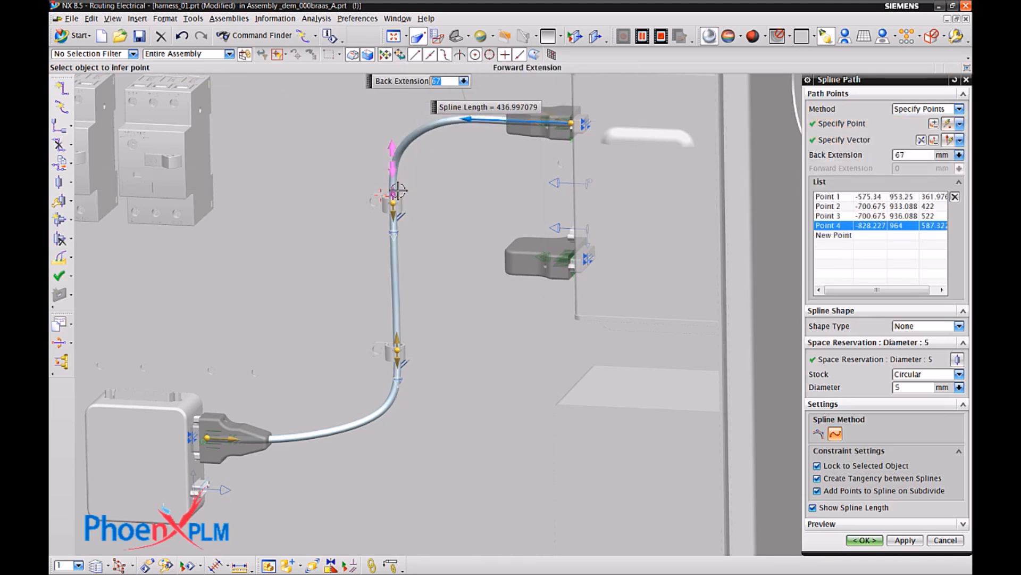
pyautogui.moveTo(398, 190); pyautogui.dragTo(399, 166)
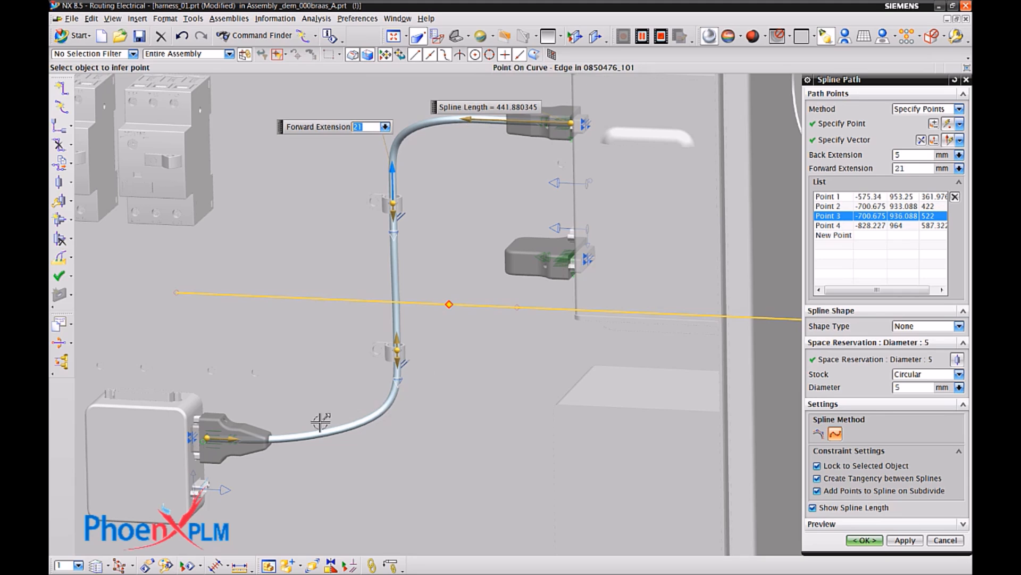
pyautogui.moveTo(229, 441); pyautogui.dragTo(318, 448)
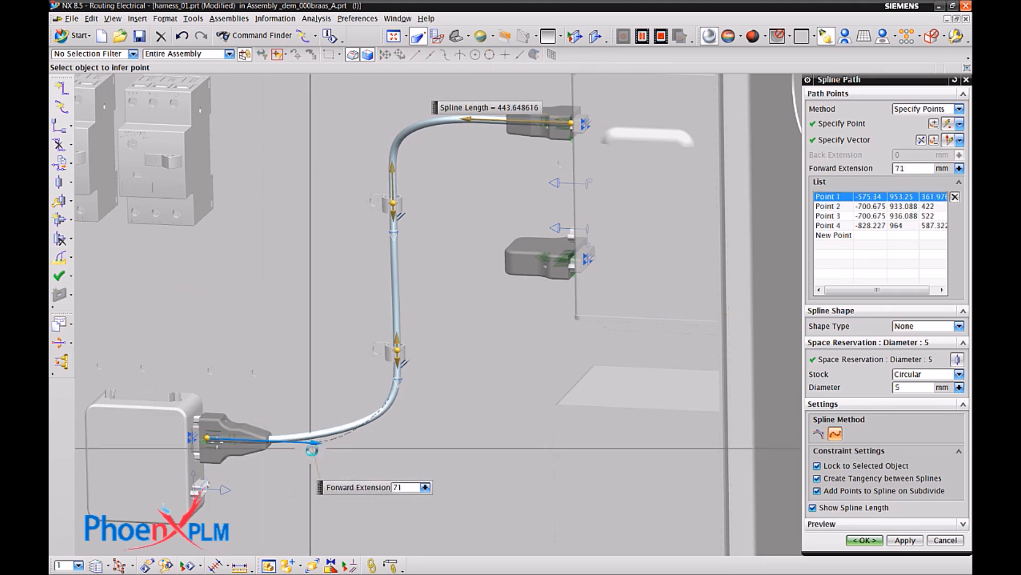
pyautogui.moveTo(396, 382); pyautogui.dragTo(398, 397)
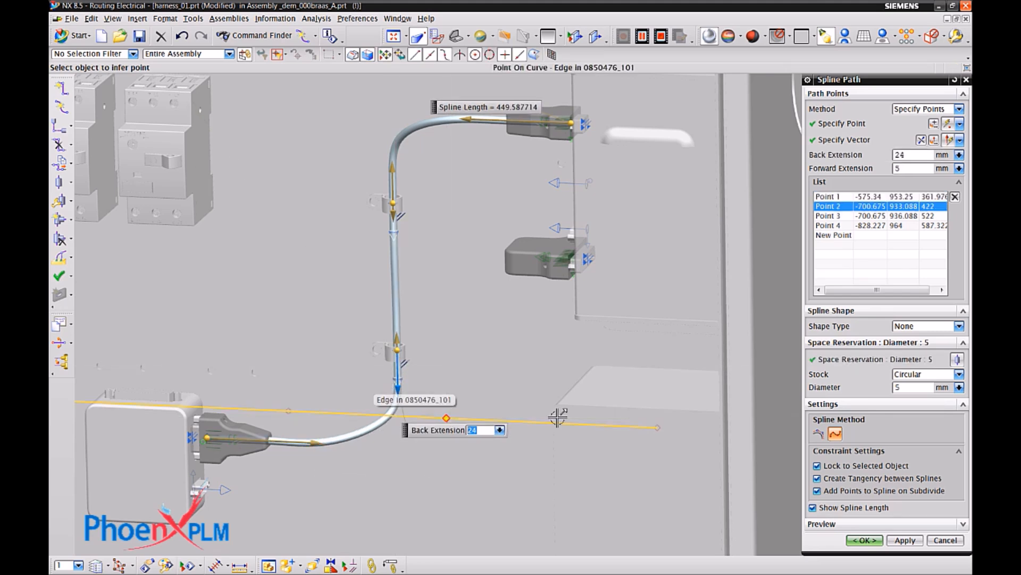
pyautogui.click(898, 541)
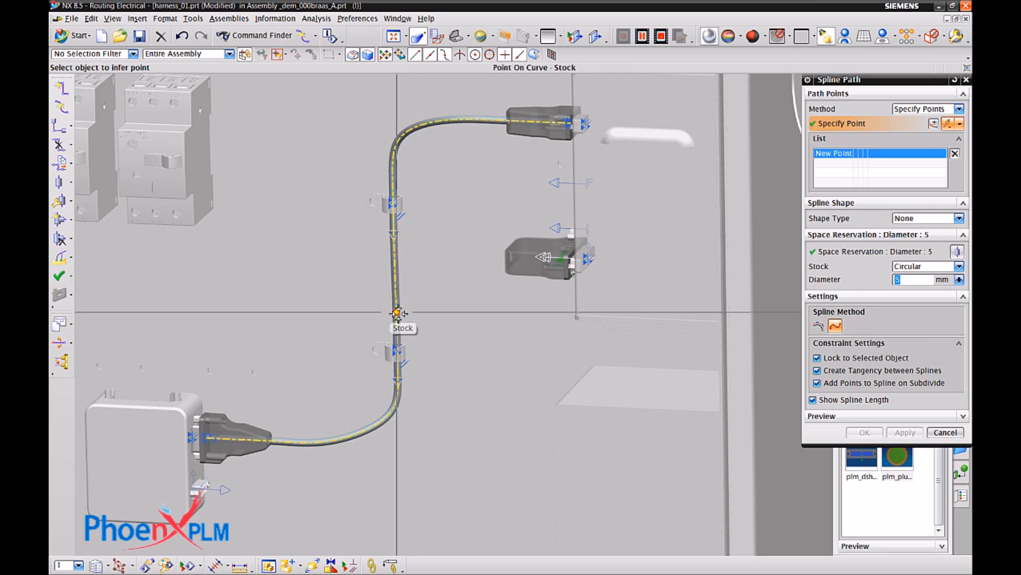
# Branch a 5 mm spline path from between the two clips to the plm_dshell_25 connector, with a back extension of 69 mm.
pyautogui.click(547, 258)
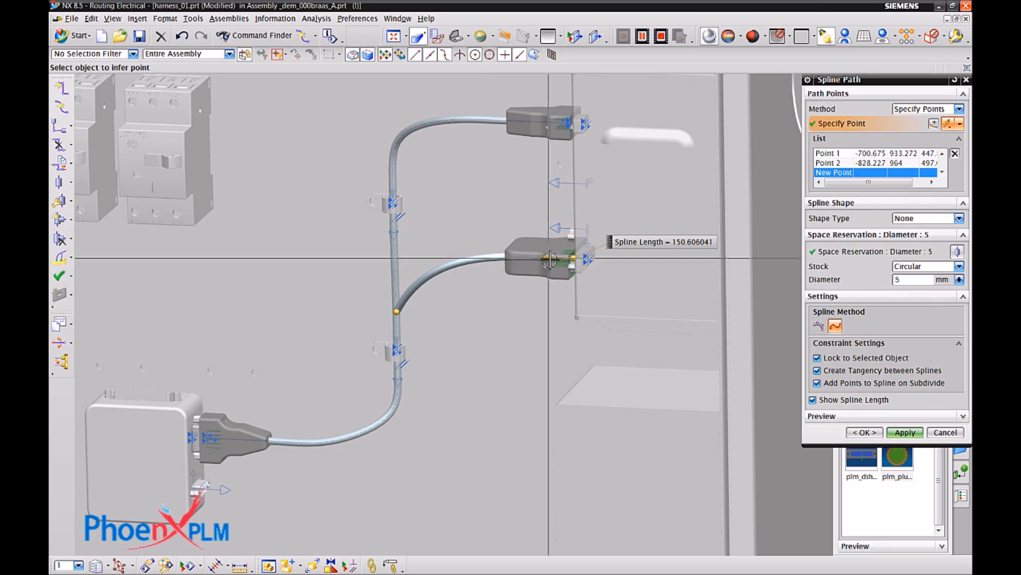
pyautogui.moveTo(501, 256); pyautogui.dragTo(469, 255)
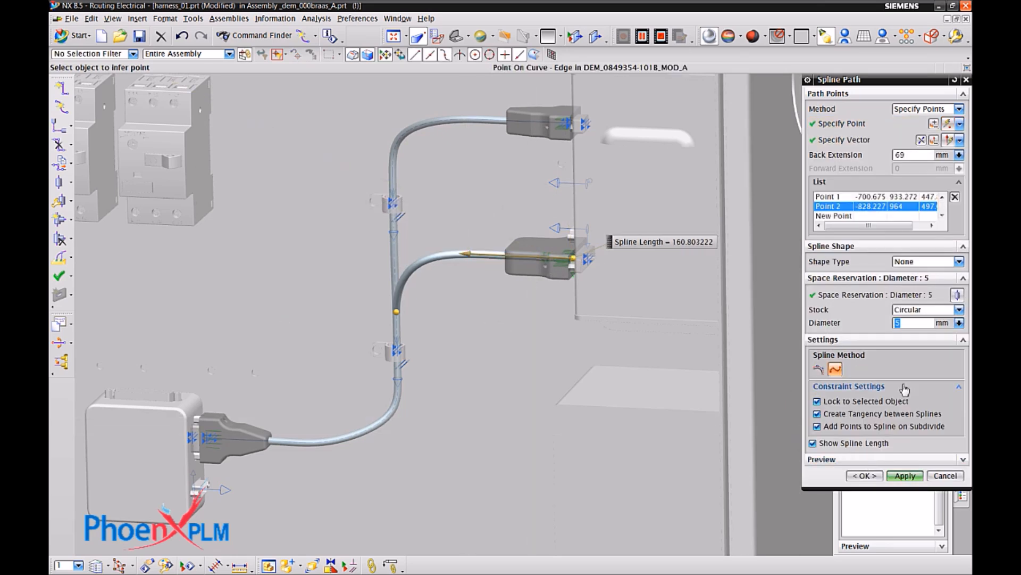
pyautogui.click(912, 476)
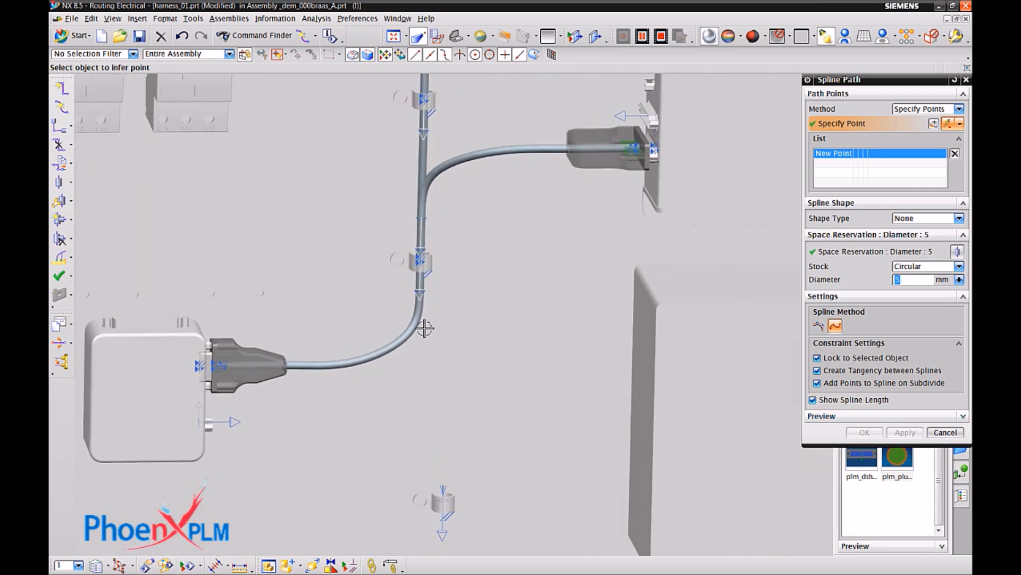
# Route a 5 mm spline branch from the bend below the lower clip through the next clip to the cabinet floor's cable ring, flipping its extension there.
pyautogui.click(416, 323)
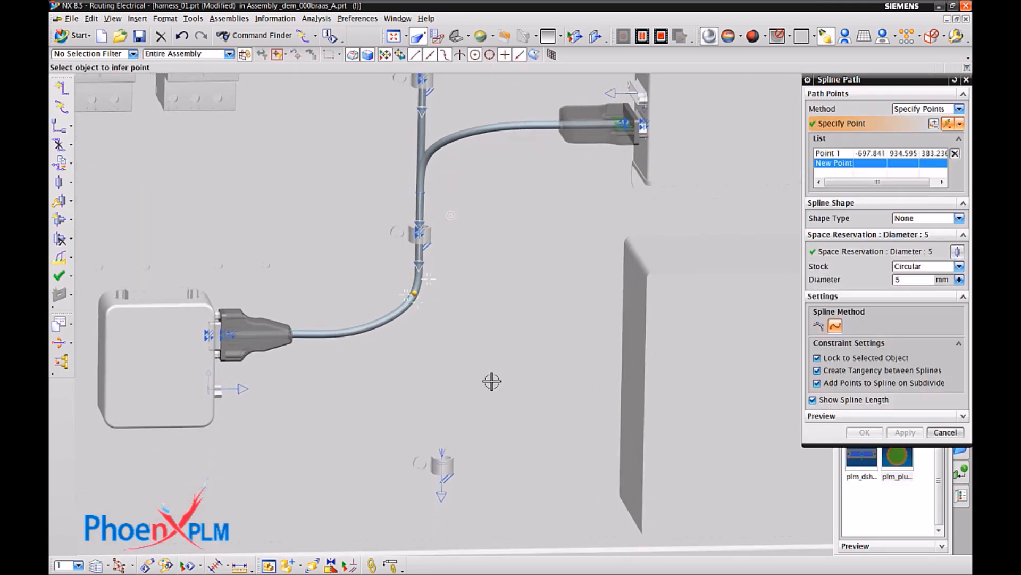
pyautogui.click(437, 425)
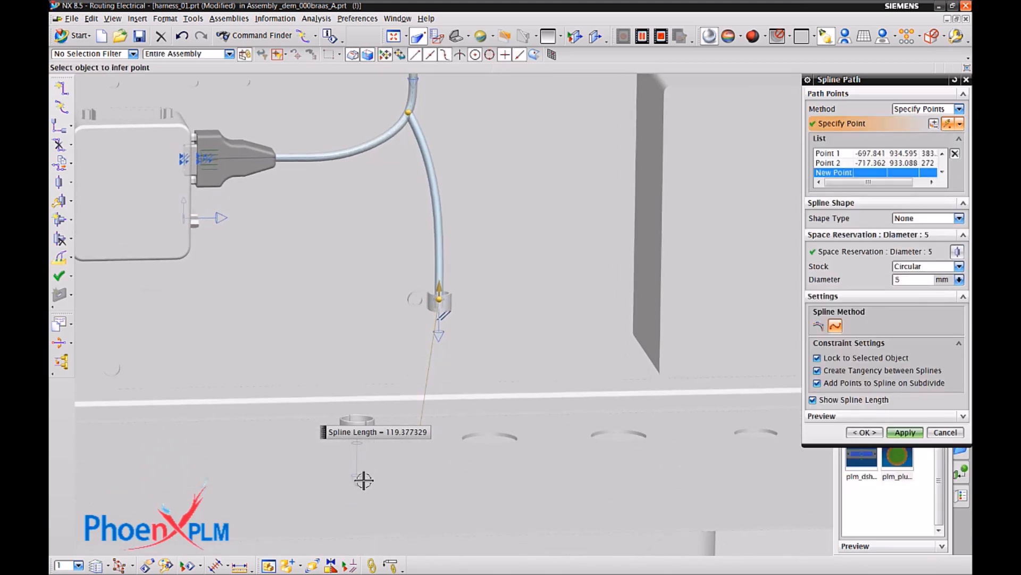
pyautogui.click(358, 480)
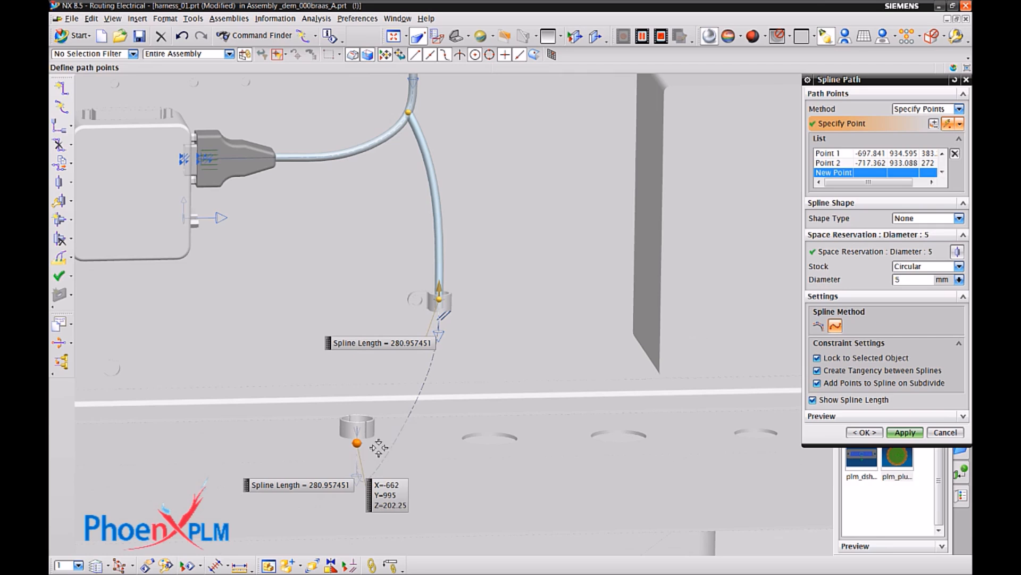
pyautogui.rightClick(359, 445)
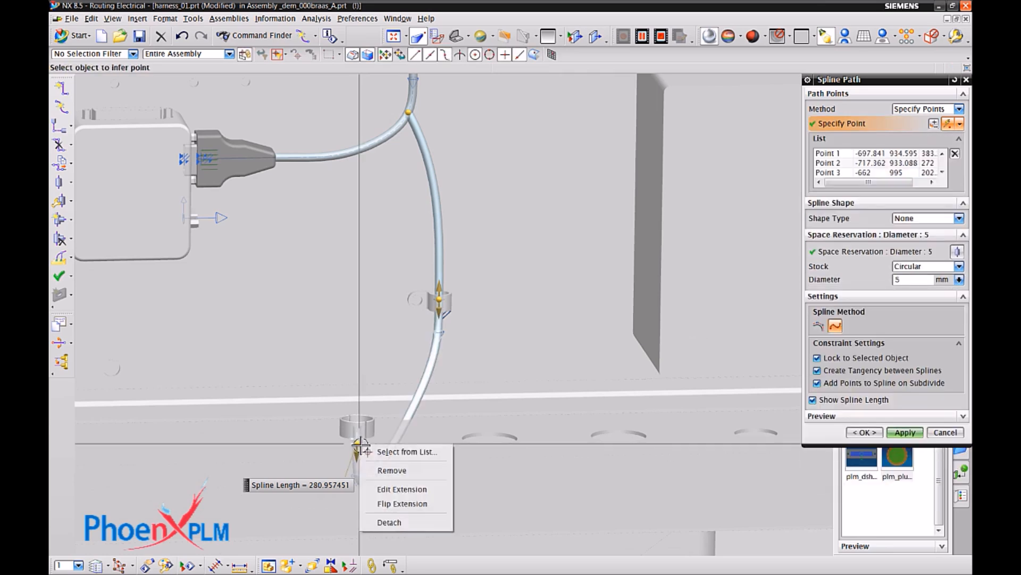
pyautogui.click(402, 504)
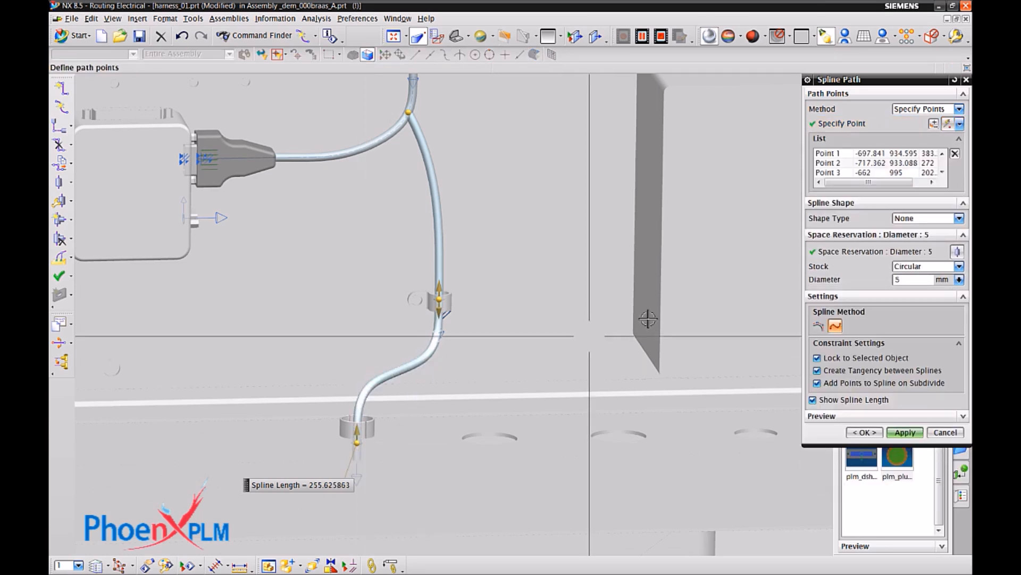
# Extend the spline path from the floor's cable ring through the ring at the column's foot and up through the column's five vertical clips.
pyautogui.click(852, 135)
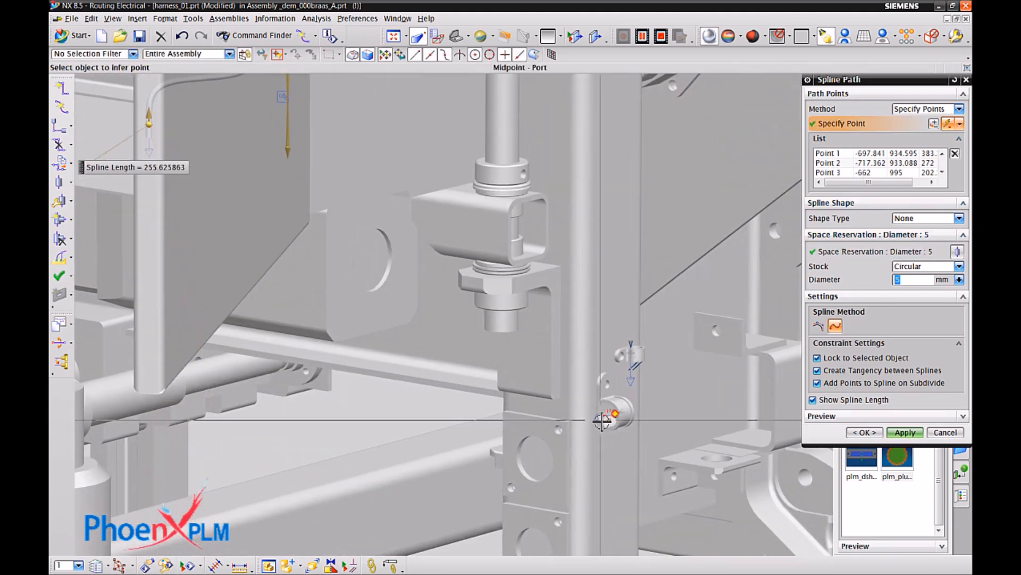
pyautogui.click(613, 414)
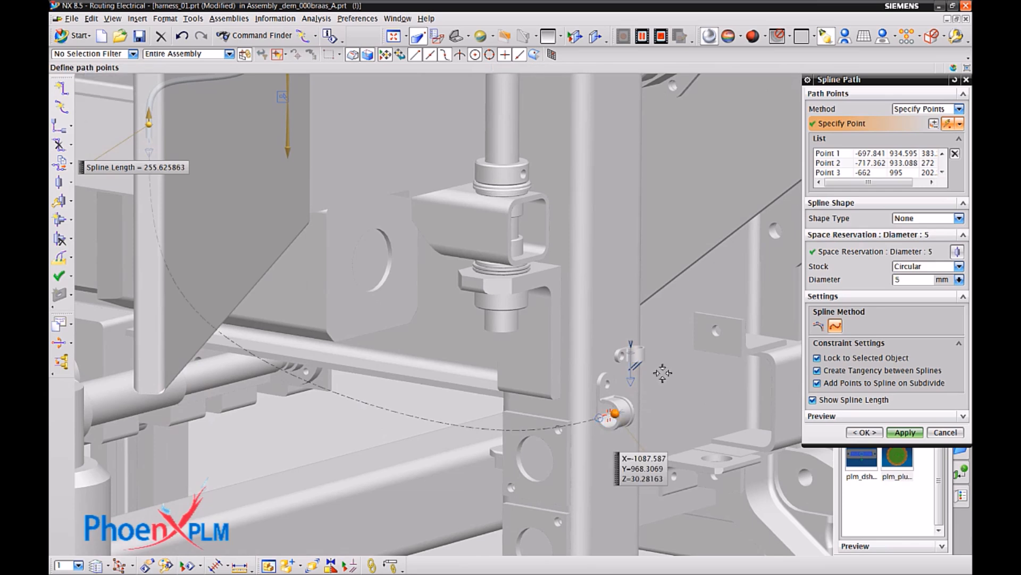
pyautogui.click(631, 378)
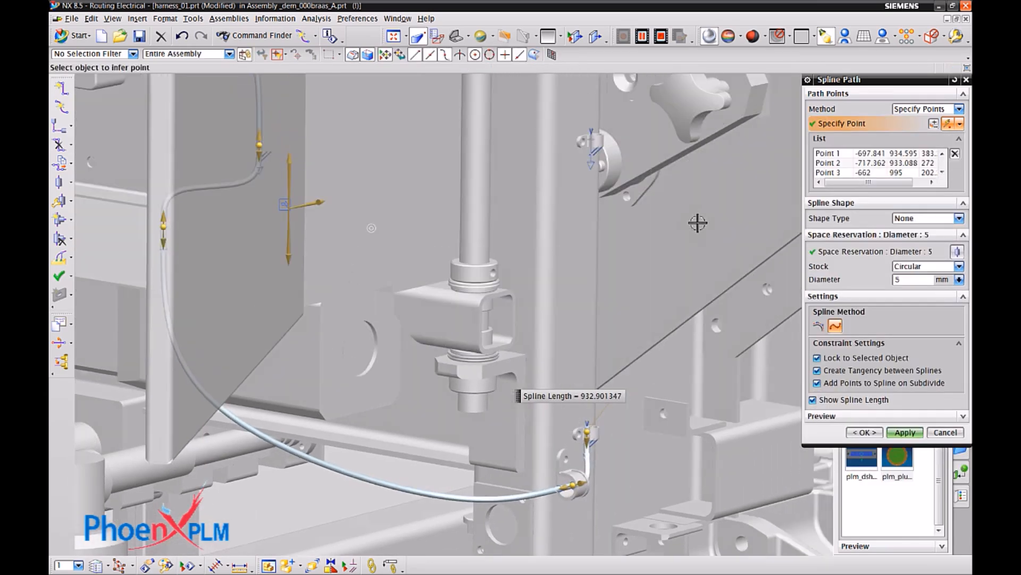
pyautogui.click(559, 277)
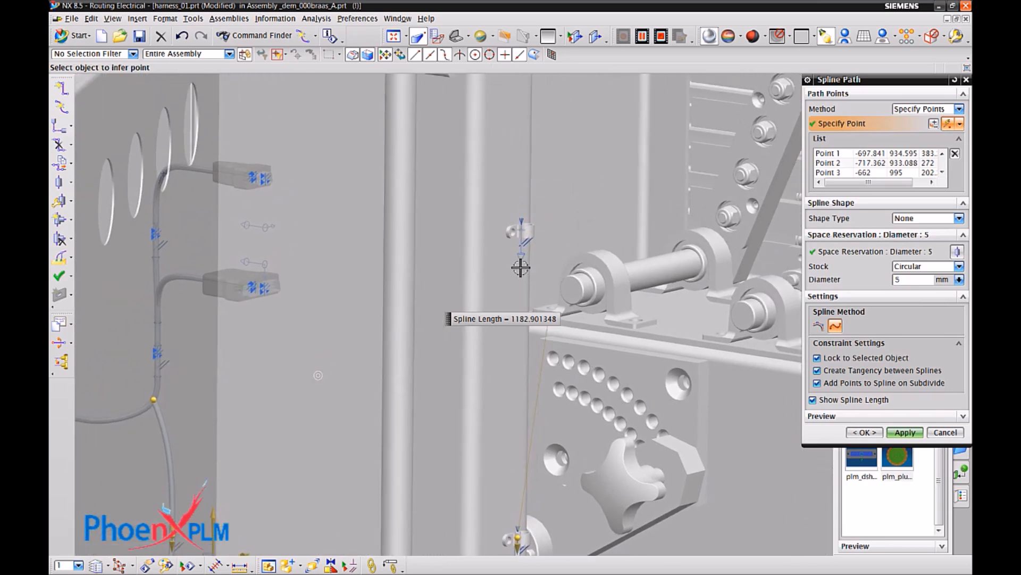
pyautogui.keyDown('shift'); pyautogui.moveTo(520, 268); pyautogui.dragTo(510, 300, button='middle'); pyautogui.keyUp('shift')
pyautogui.click(510, 264)
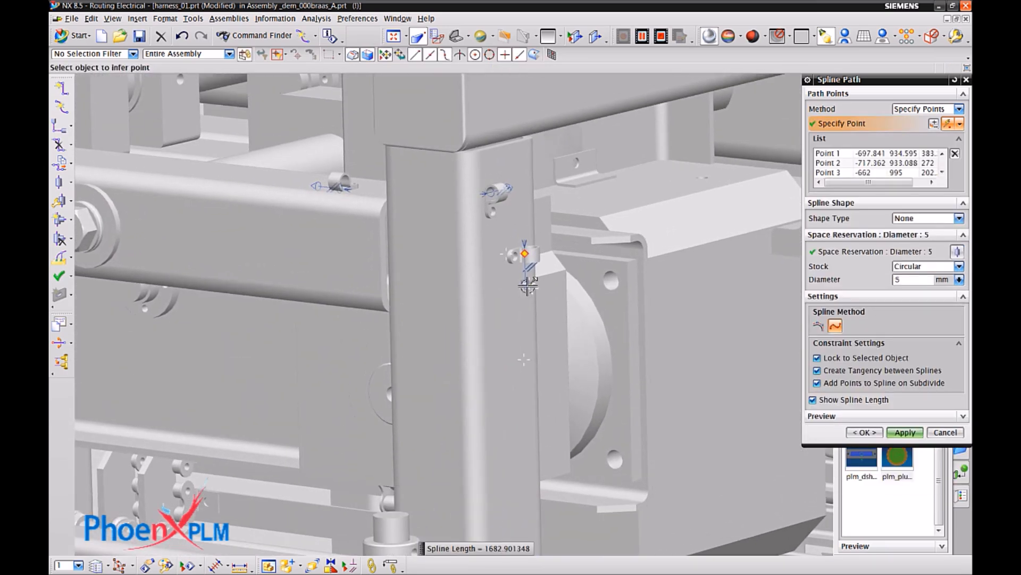
pyautogui.click(527, 285)
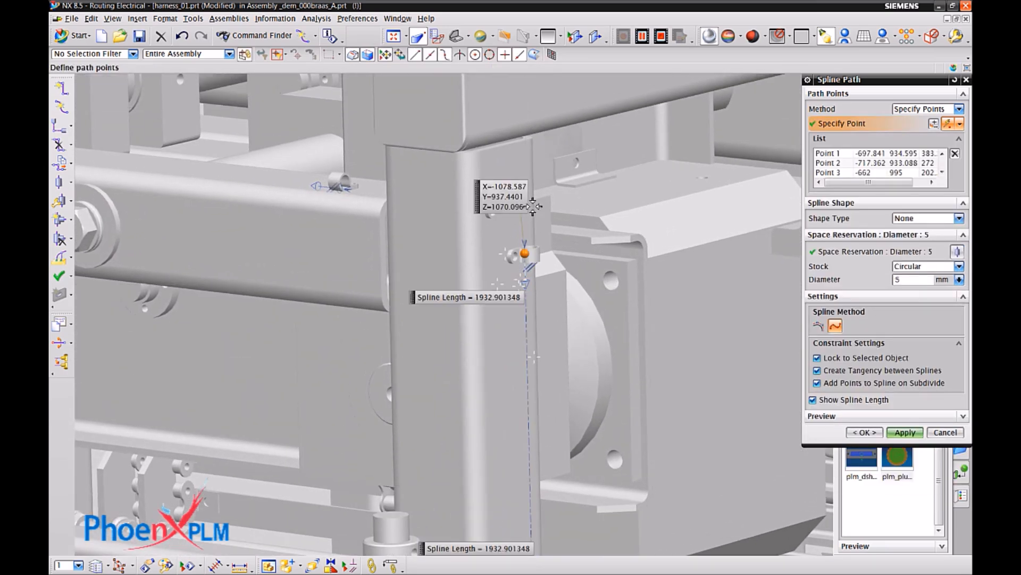
# Continue the spline path through the corner clip at the column's upper end and along the three clips on the horizontal beam.
pyautogui.click(490, 192)
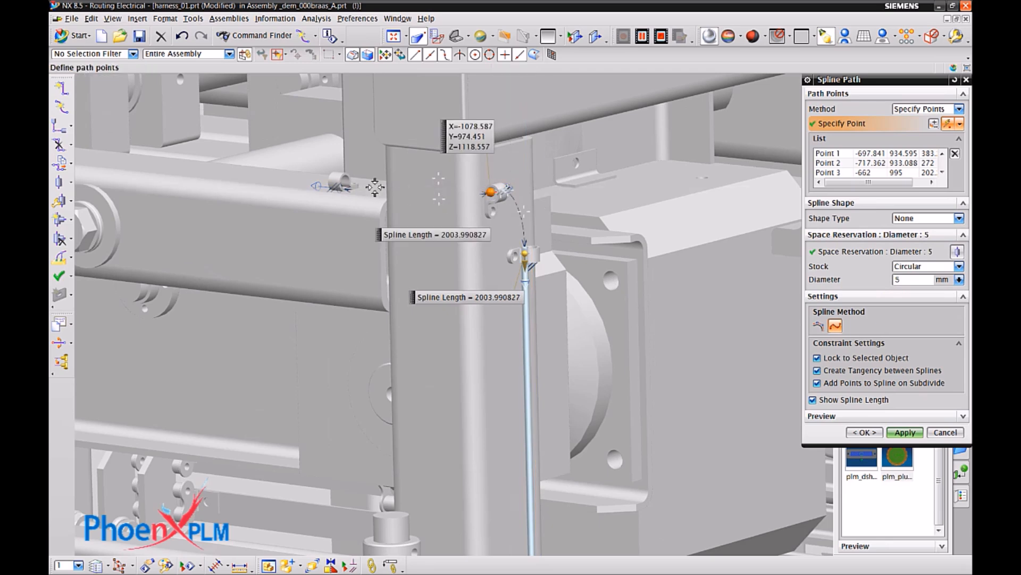
pyautogui.click(320, 187)
pyautogui.moveTo(394, 234); pyautogui.dragTo(367, 223, button='middle')
pyautogui.click(351, 222)
pyautogui.moveTo(264, 206); pyautogui.dragTo(457, 416, button='middle')
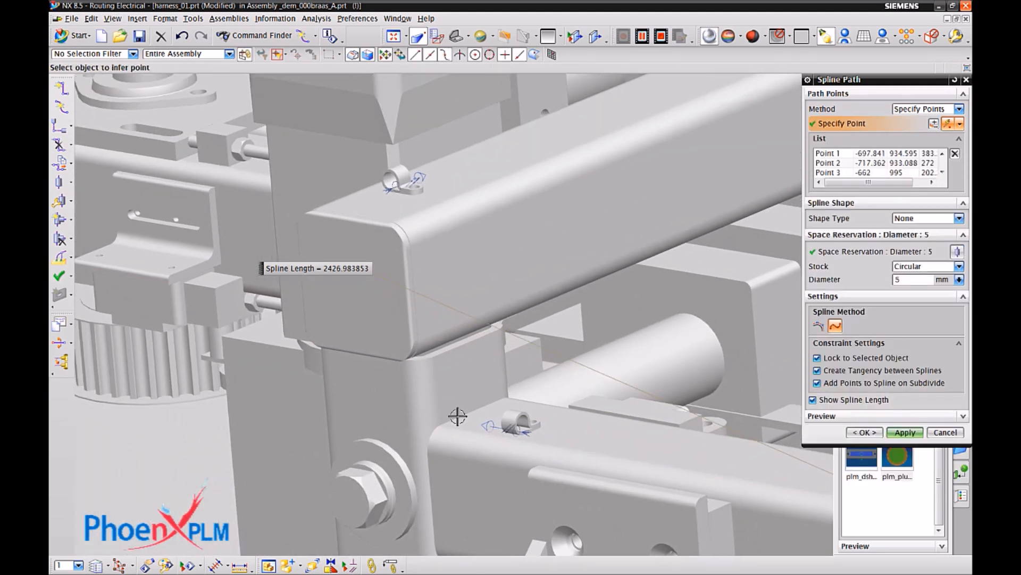
pyautogui.click(506, 424)
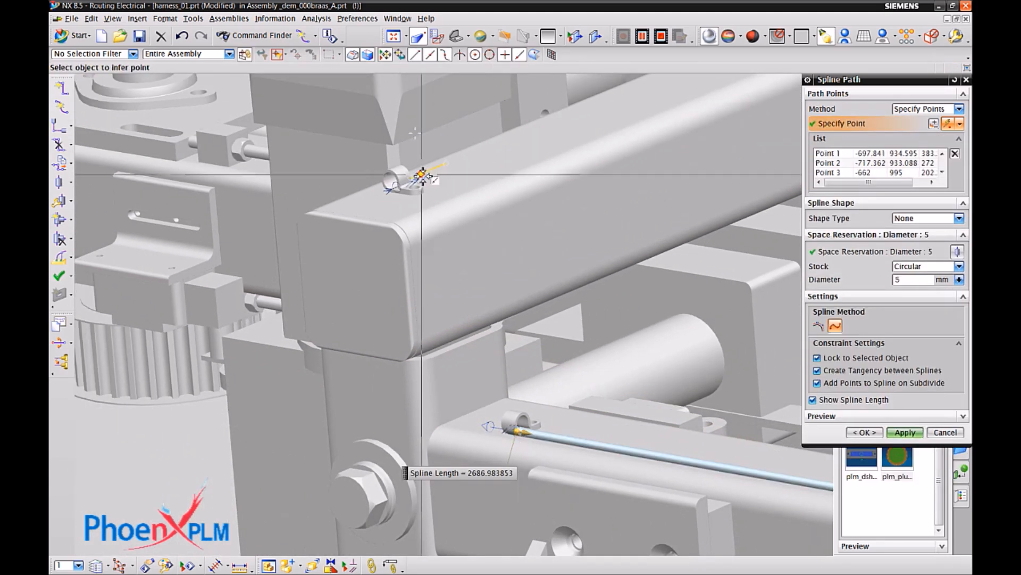
# Finish the spline through the upper beam's clip to the round plug, with extensions of 44 mm back and 50 mm forward at the clip and 116 mm at the plug.
pyautogui.click(423, 177)
pyautogui.moveTo(392, 187); pyautogui.dragTo(335, 210)
pyautogui.moveTo(445, 120); pyautogui.dragTo(418, 177, button='middle')
pyautogui.click(382, 165)
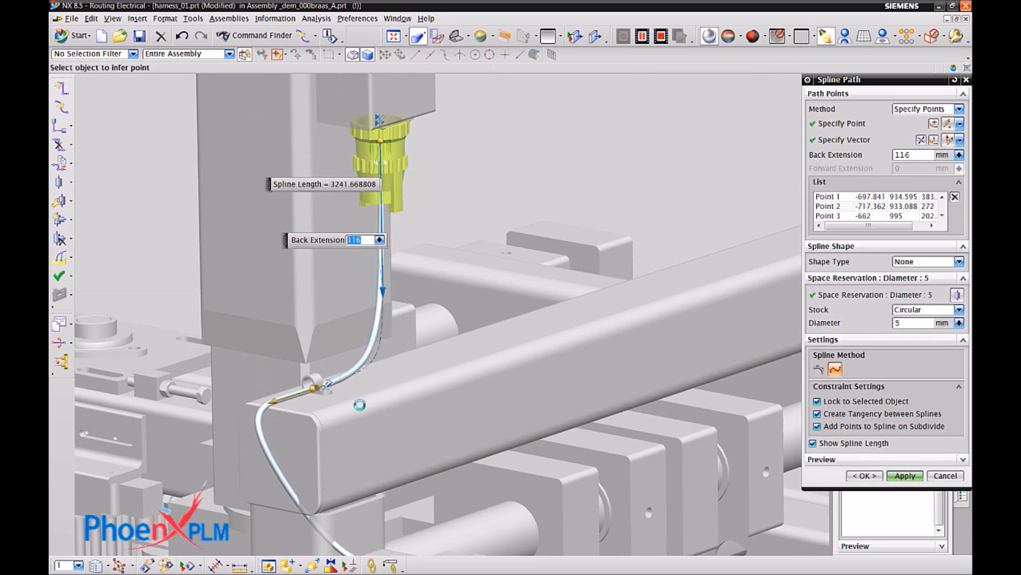
pyautogui.moveTo(323, 389); pyautogui.dragTo(361, 378)
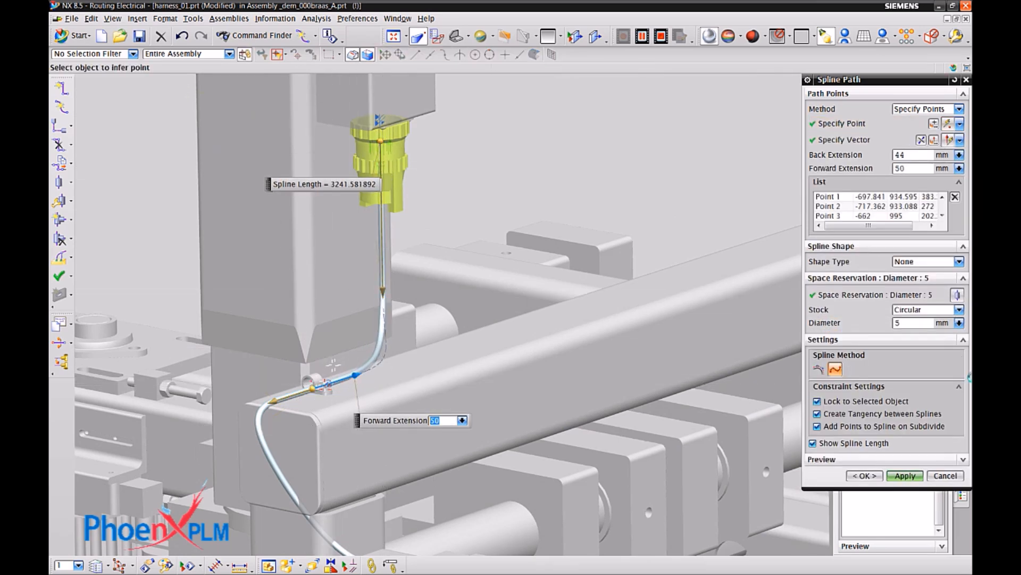
pyautogui.click(904, 476)
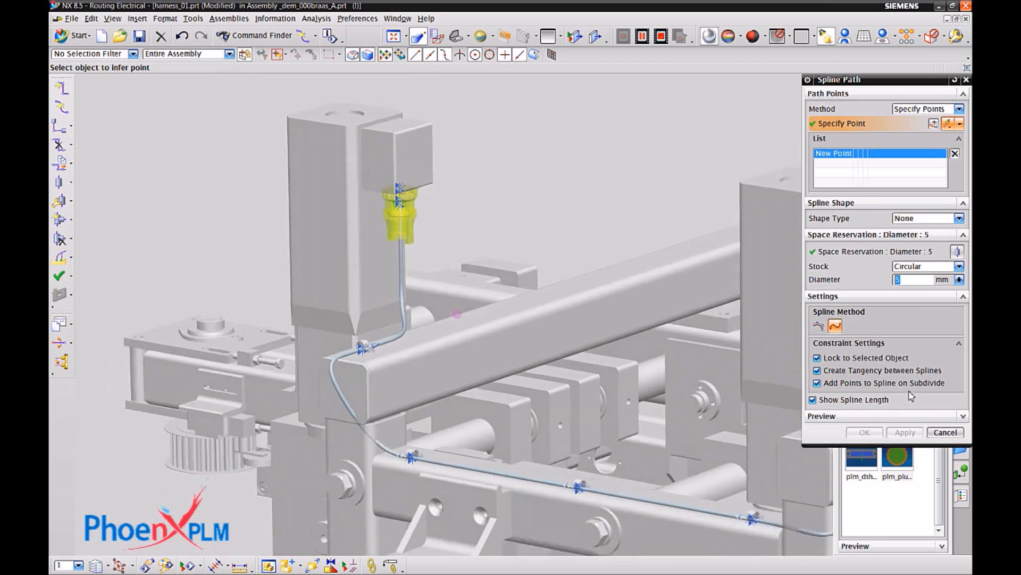
pyautogui.click(945, 431)
# Edit the spline path by adding a point beside the horizontal beam's end clip nearest the plug and moving it along YC to Y about 1010.25.
pyautogui.scroll(5, 497, 258)
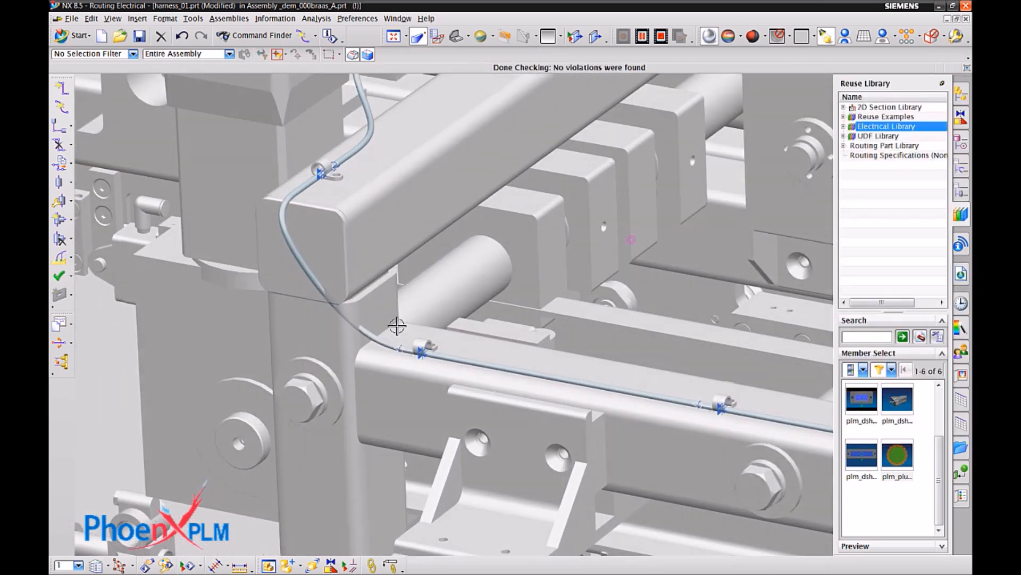
pyautogui.click(376, 337)
pyautogui.rightClick(376, 338)
pyautogui.click(437, 155)
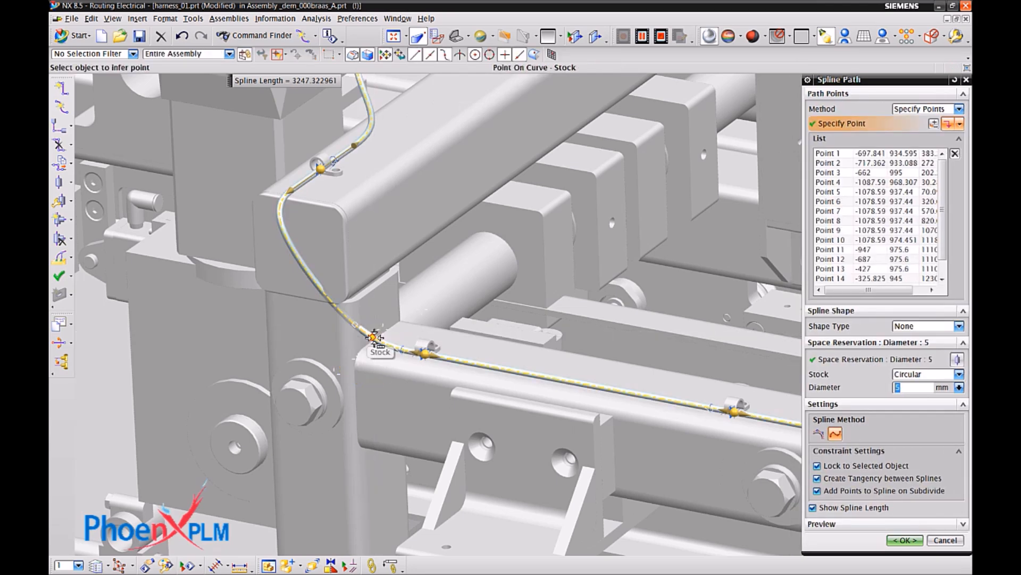
pyautogui.click(371, 337)
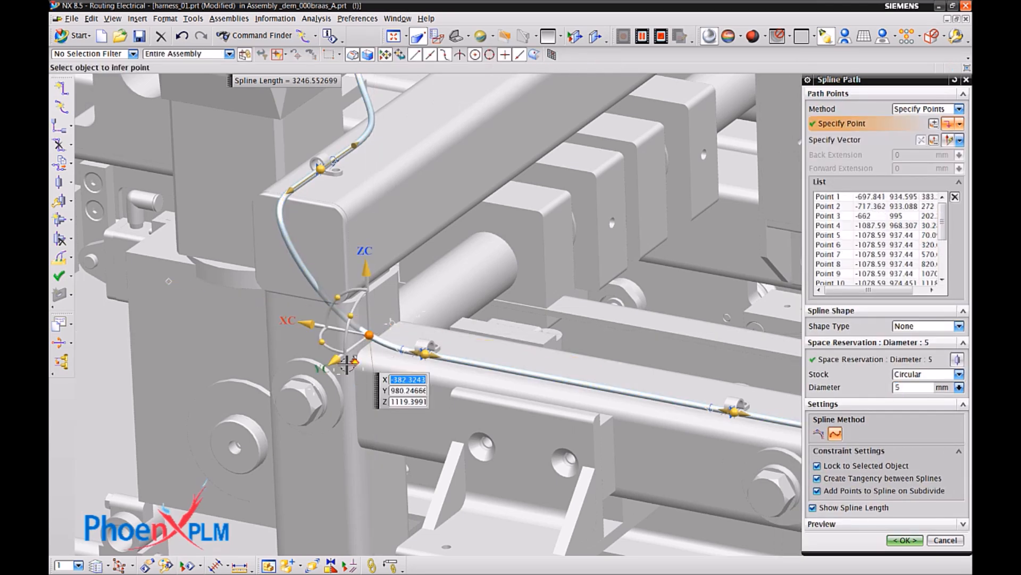
pyautogui.moveTo(331, 368); pyautogui.dragTo(325, 370)
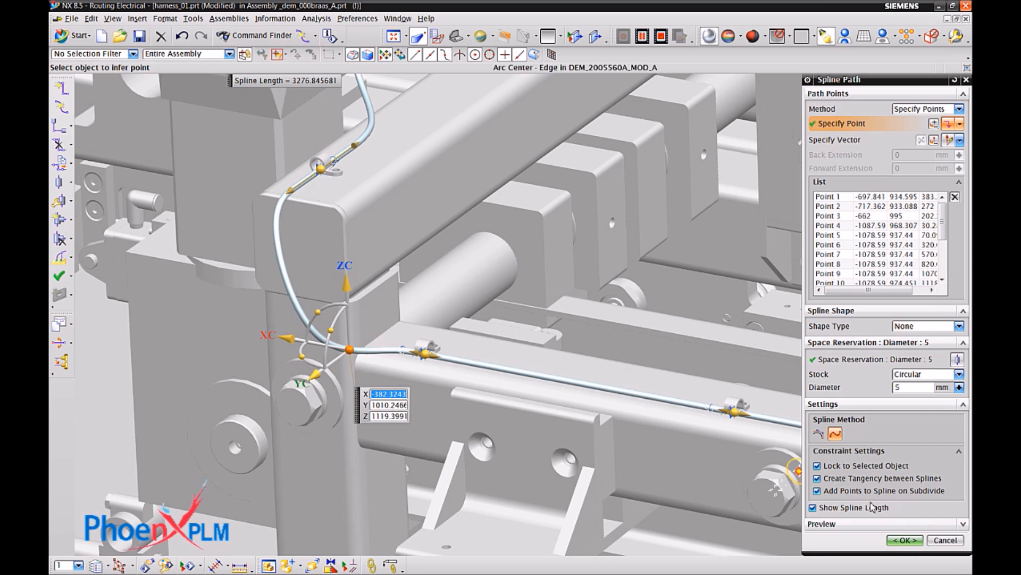
pyautogui.click(904, 540)
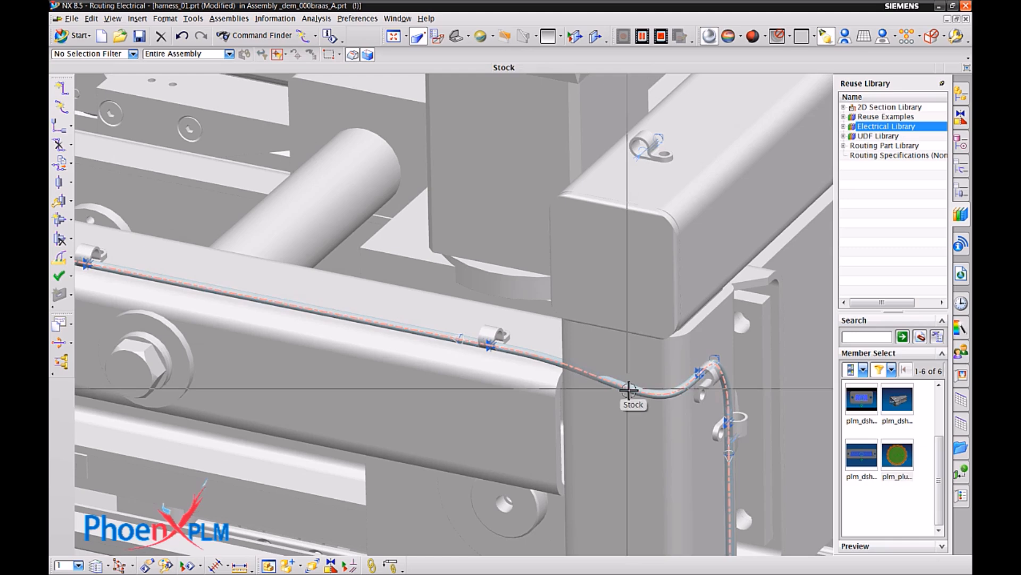
# Add a spline point between the horizontal beam's other end clip and the corner clip, and move it along YC to Y about 996.22.
pyautogui.rightClick(628, 390)
pyautogui.click(676, 237)
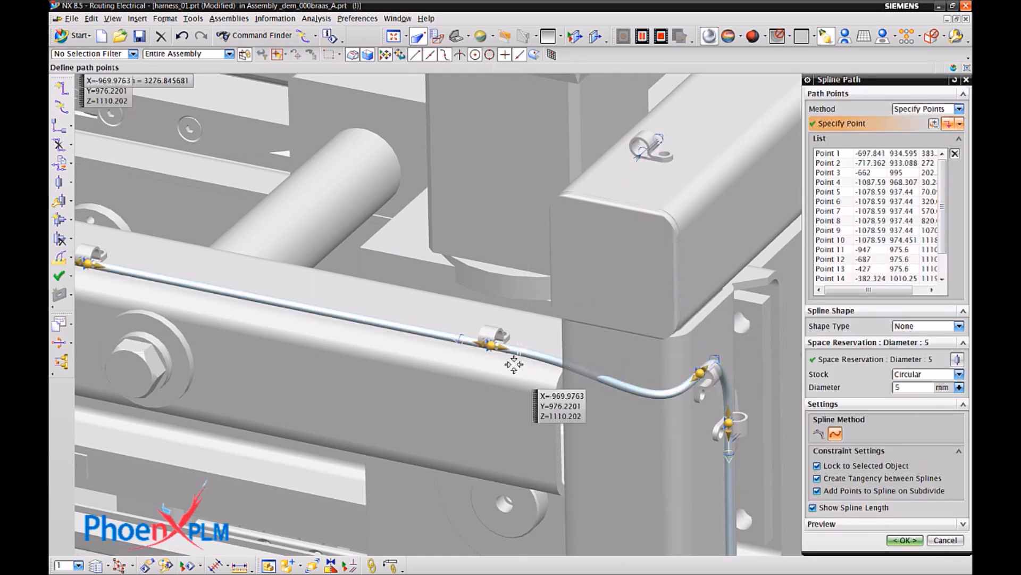
pyautogui.moveTo(502, 381); pyautogui.dragTo(488, 393)
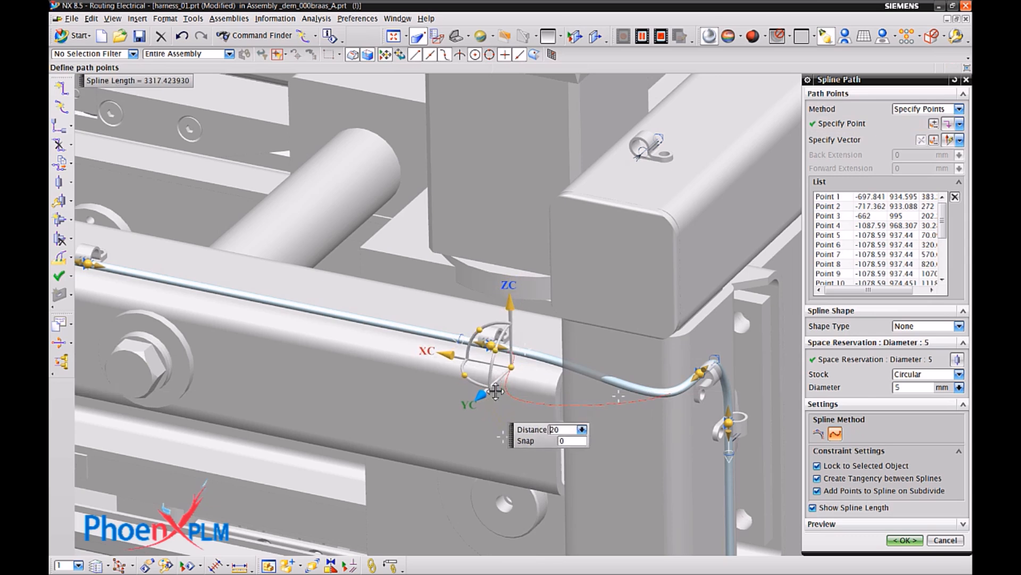
pyautogui.click(913, 541)
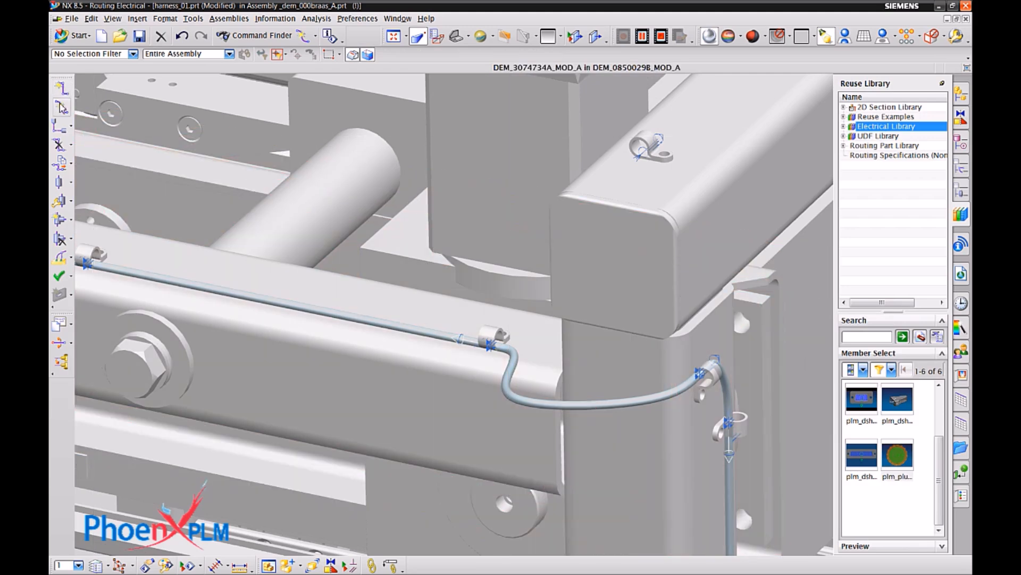
# Branch a 5 mm spline path from the reshaped corner bend through the upper beam's clip to the second round plug, with a 70 mm back extension at the clip.
pyautogui.click(61, 106)
pyautogui.click(517, 406)
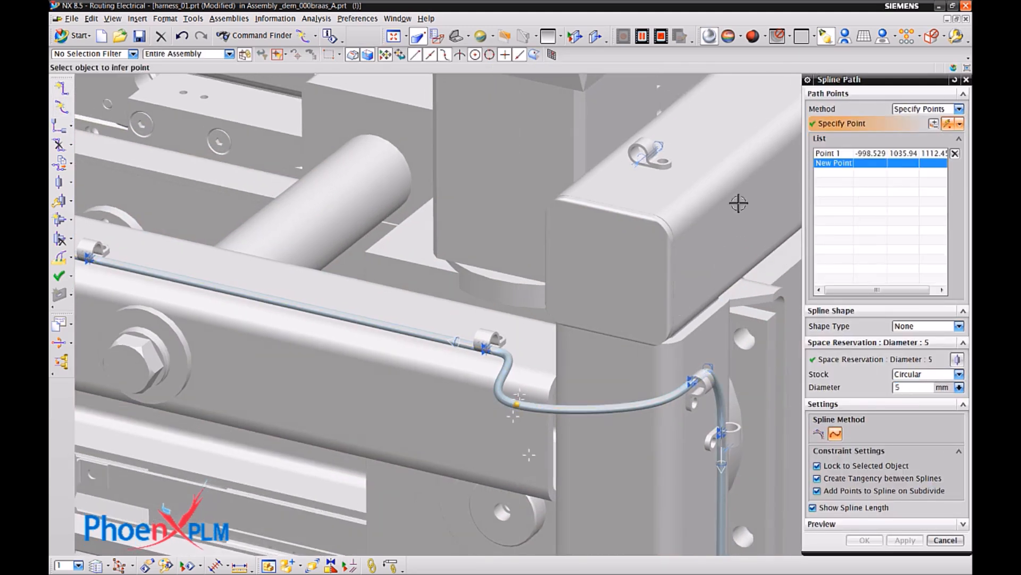
pyautogui.click(663, 150)
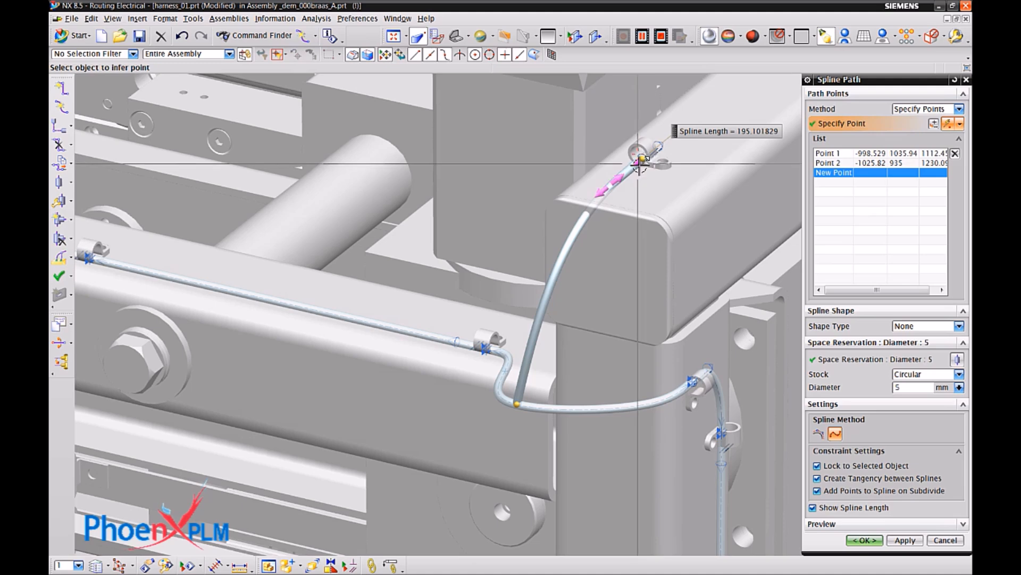
pyautogui.keyDown('shift'); pyautogui.moveTo(678, 139); pyautogui.dragTo(470, 378, button='middle'); pyautogui.keyUp('shift')
pyautogui.moveTo(456, 385)
pyautogui.mouseDown()
pyautogui.moveTo(522, 344)
pyautogui.moveTo(648, 193)
pyautogui.mouseUp()
pyautogui.moveTo(648, 193)
pyautogui.mouseDown(button='middle')
pyautogui.moveTo(529, 196)
pyautogui.moveTo(489, 173)
pyautogui.mouseUp(button='middle')
pyautogui.click(490, 173)
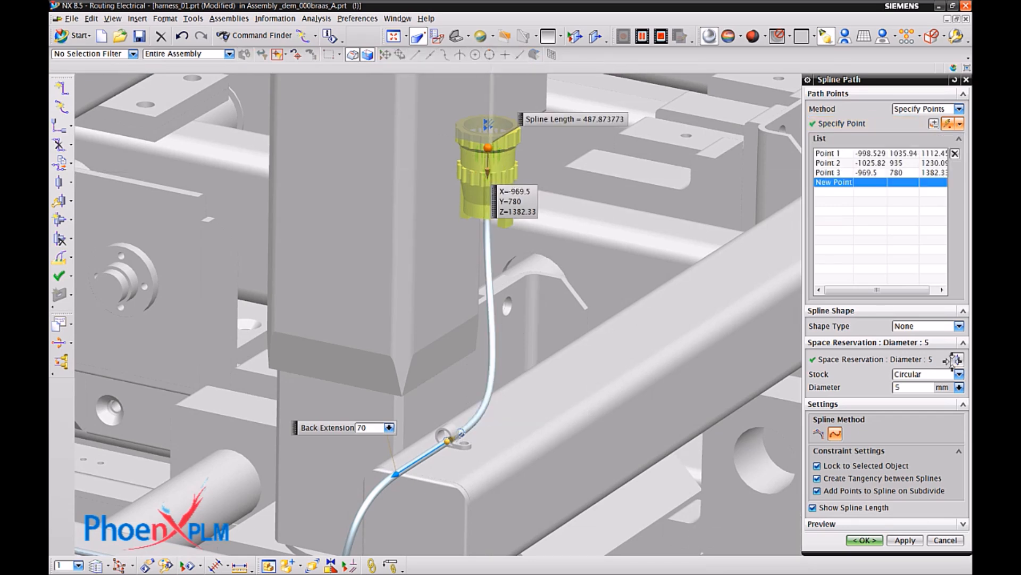
# Lengthen the branch's forward extension at the clip, set the back extension at the round plug to 63 mm, and accept the path.
pyautogui.moveTo(611, 459); pyautogui.dragTo(616, 481, button='middle')
pyautogui.scroll(2, 468, 412)
pyautogui.click(468, 412)
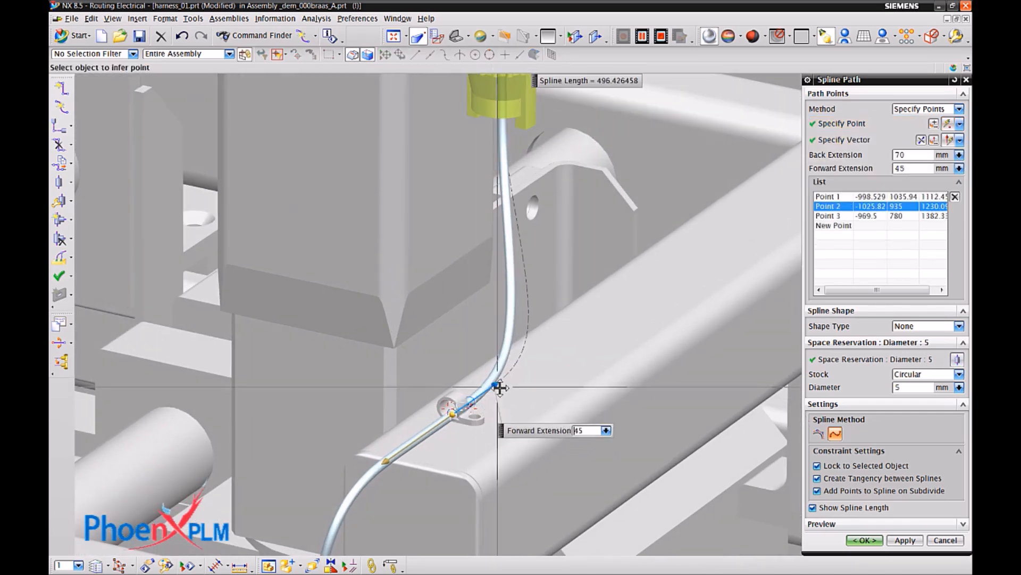
pyautogui.moveTo(469, 413); pyautogui.dragTo(527, 131, button='middle')
pyautogui.click(504, 204)
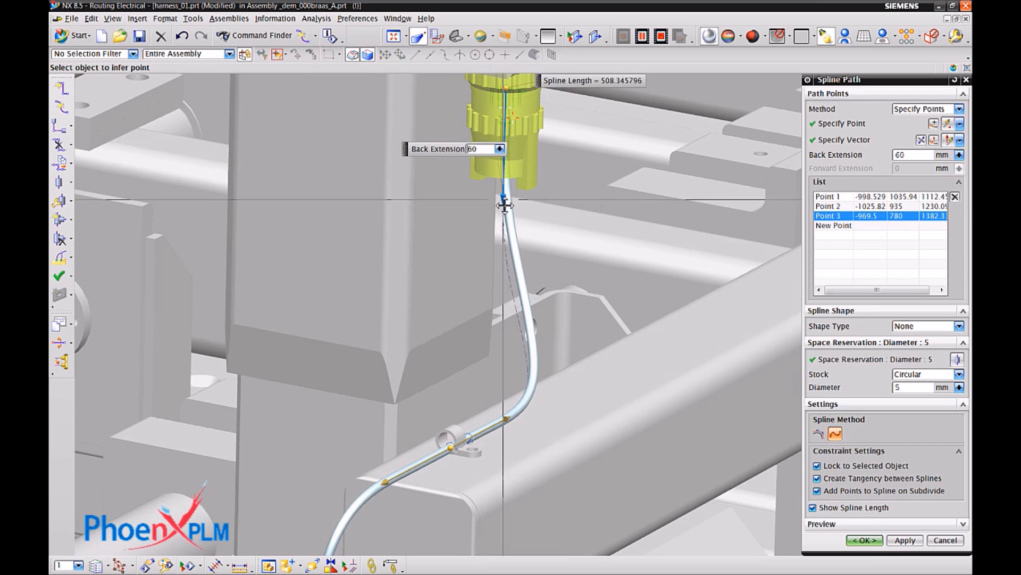
pyautogui.scroll(-5, 480, 155)
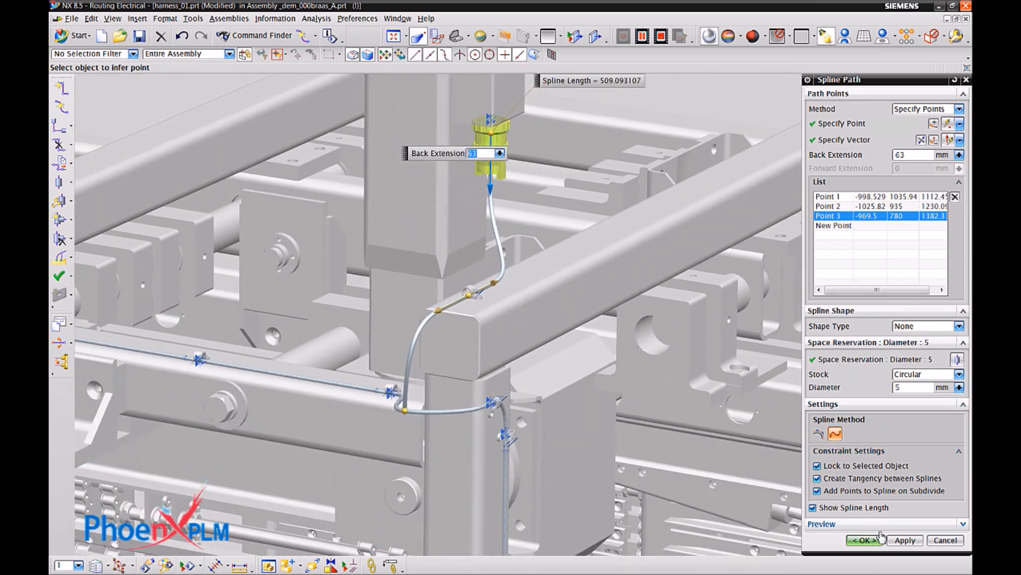
pyautogui.middleClick(949, 433)
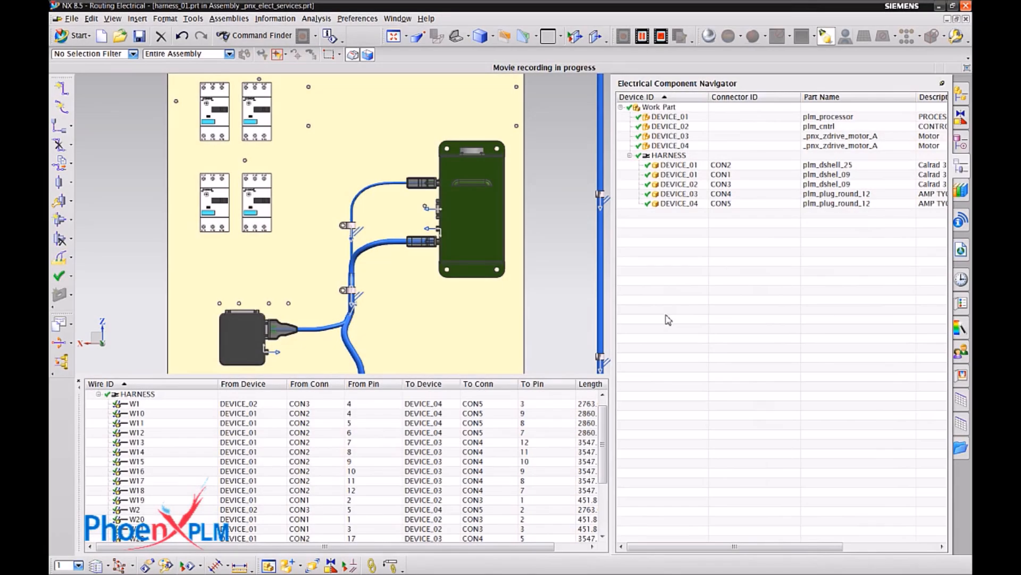
# Examine which wires belong to harness connectors CON2, CON1 and CON3 by highlighting each connector in the component list, and clear the selection.
pyautogui.click(714, 166)
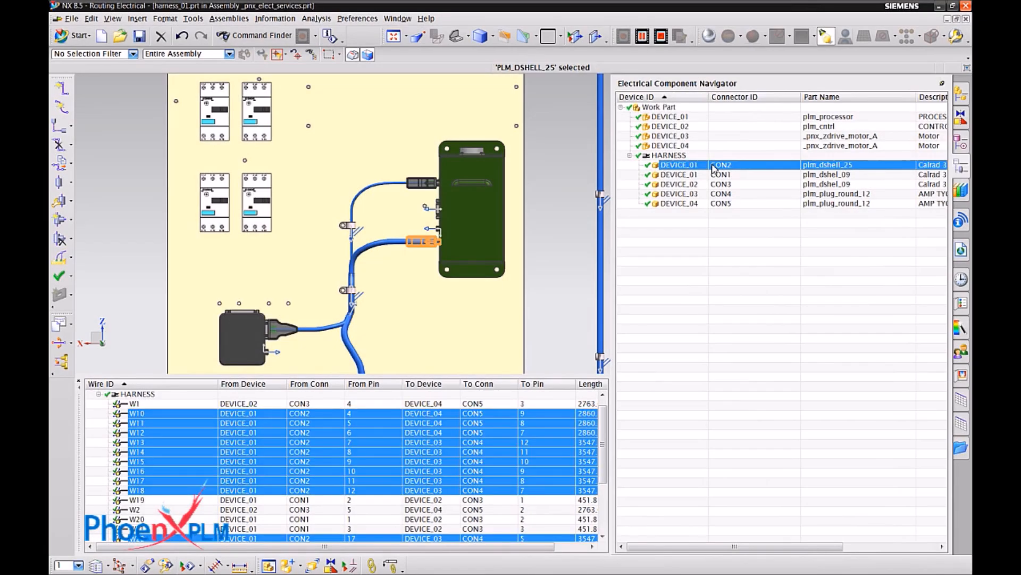
pyautogui.click(711, 175)
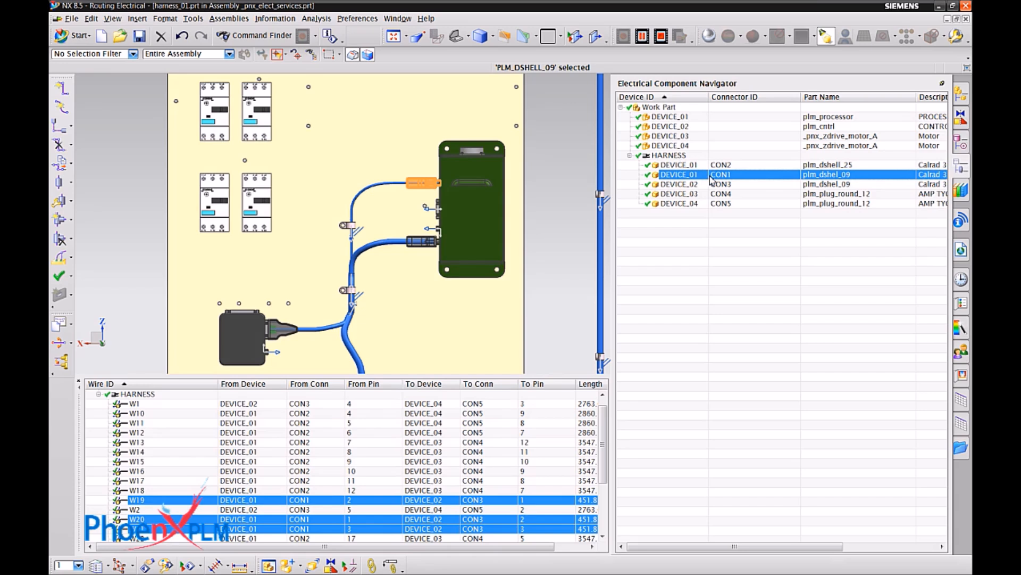
pyautogui.click(712, 185)
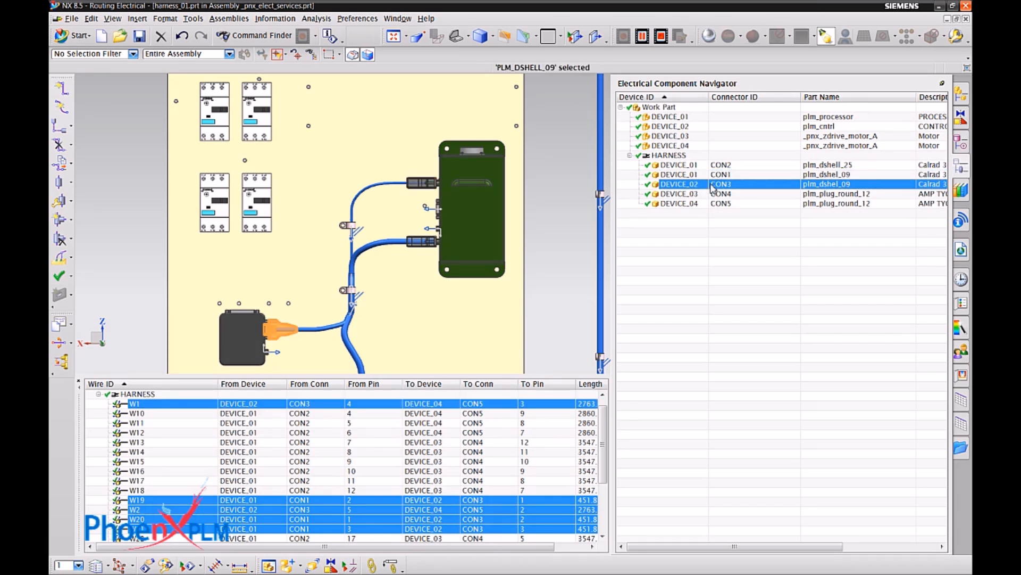
pyautogui.click(712, 355)
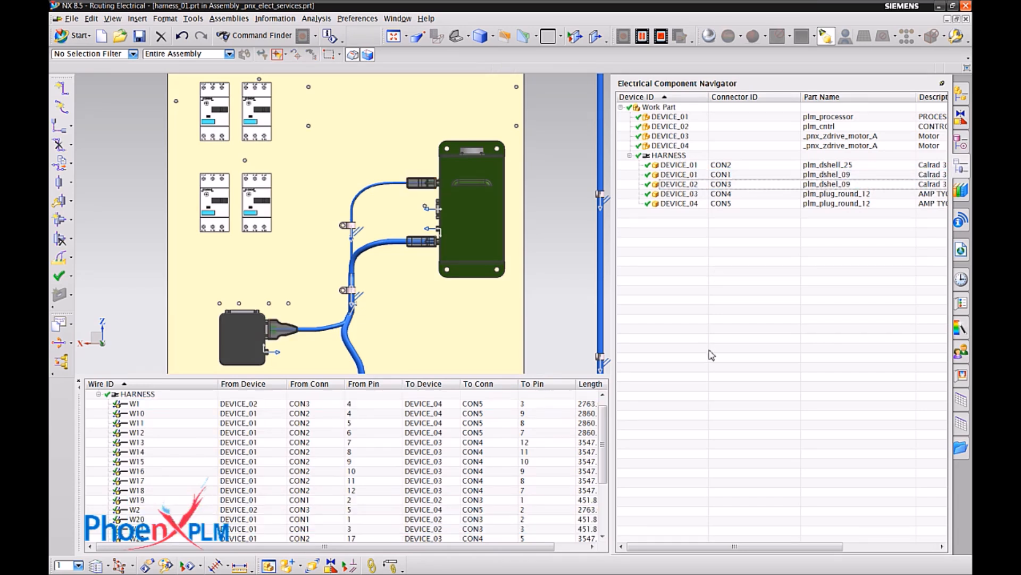
# Examine the routes, end connectors and lengths of wires W1, W12, W15 and W16 in the harness wire list.
pyautogui.click(135, 404)
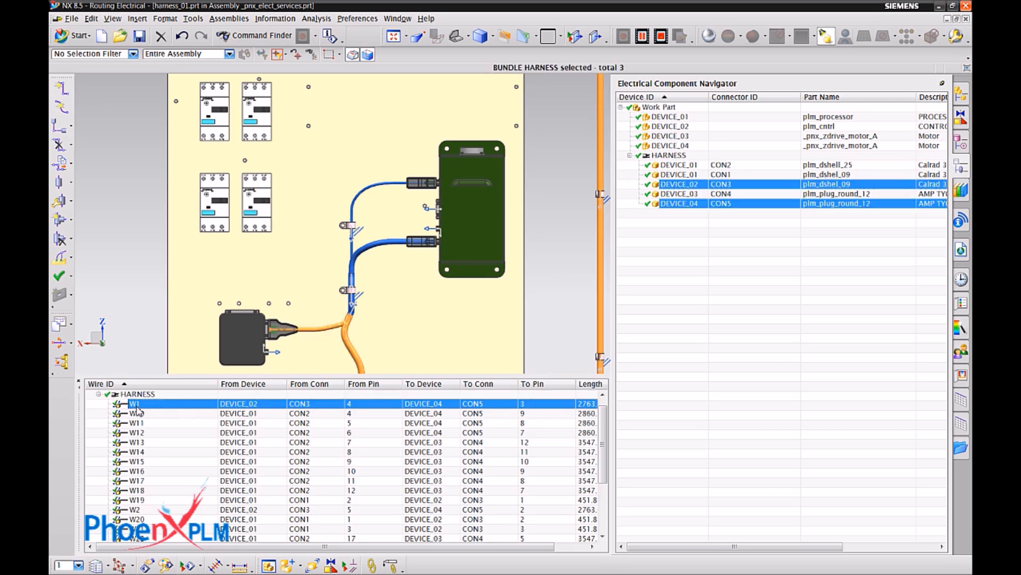
pyautogui.click(146, 432)
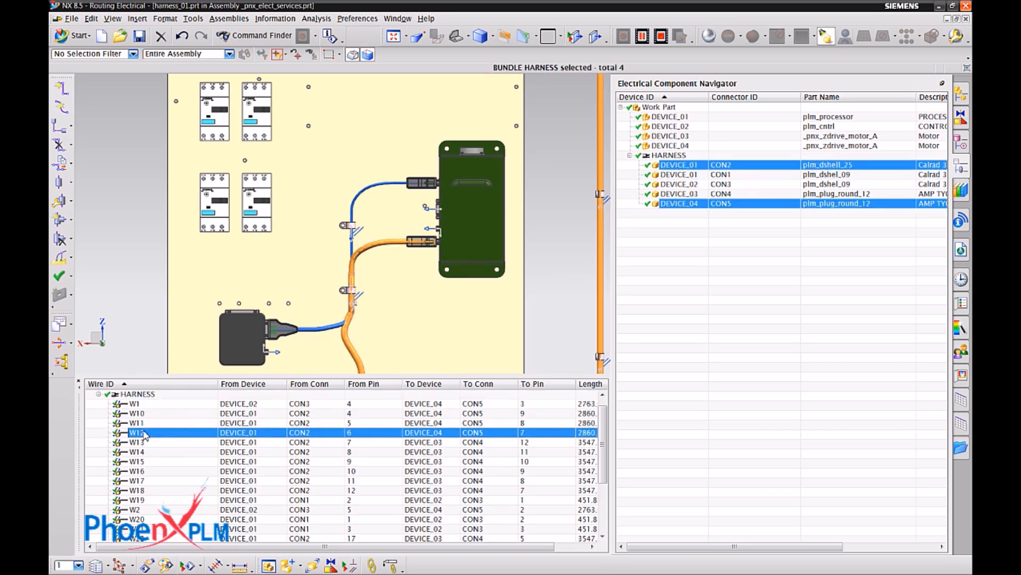
pyautogui.click(137, 461)
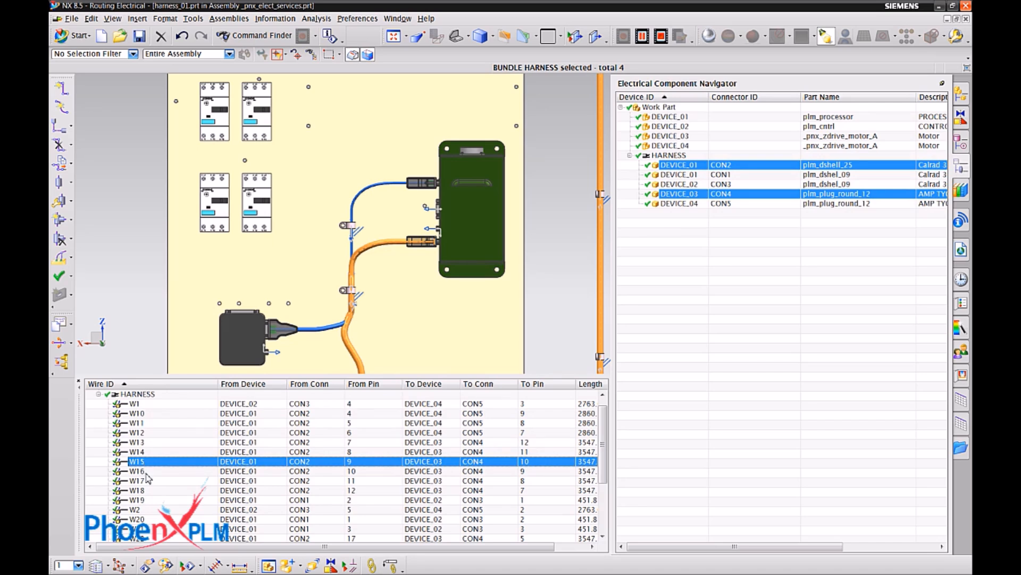
pyautogui.click(147, 473)
pyautogui.moveTo(218, 548); pyautogui.dragTo(253, 548)
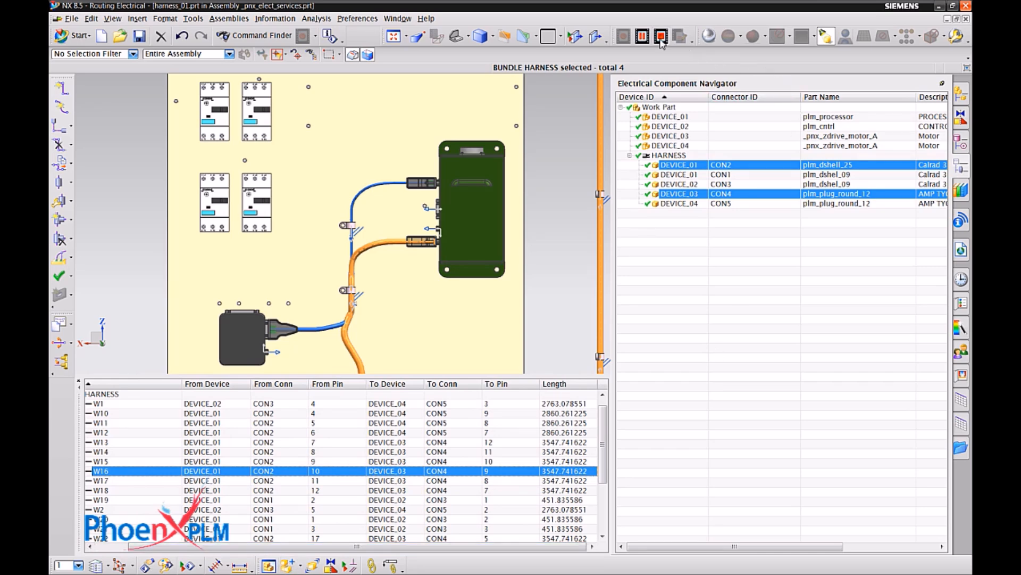
# Create wire connection Connection_1 from connector DEV01 CON01 pin 1 on the small box to DEV02 CON02 pin 1 on the green unit's upper connector.
pyautogui.click(660, 37)
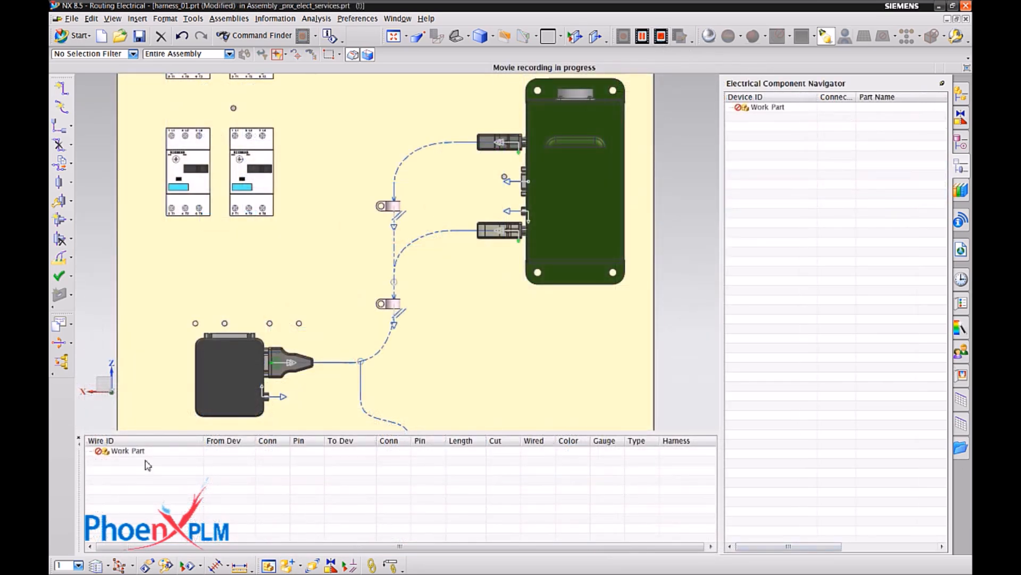
pyautogui.rightClick(141, 451)
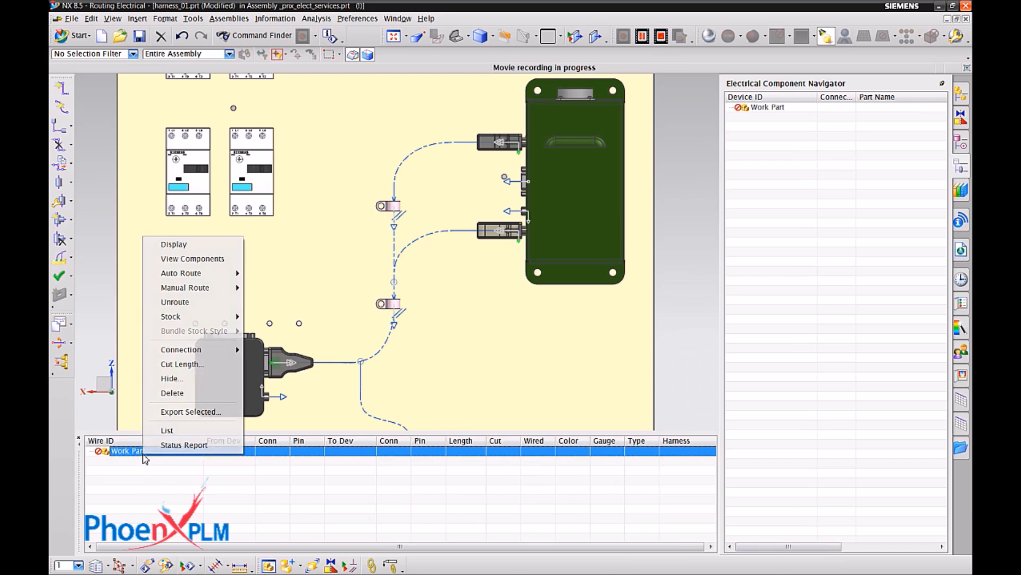
pyautogui.moveTo(194, 346)
pyautogui.click(272, 347)
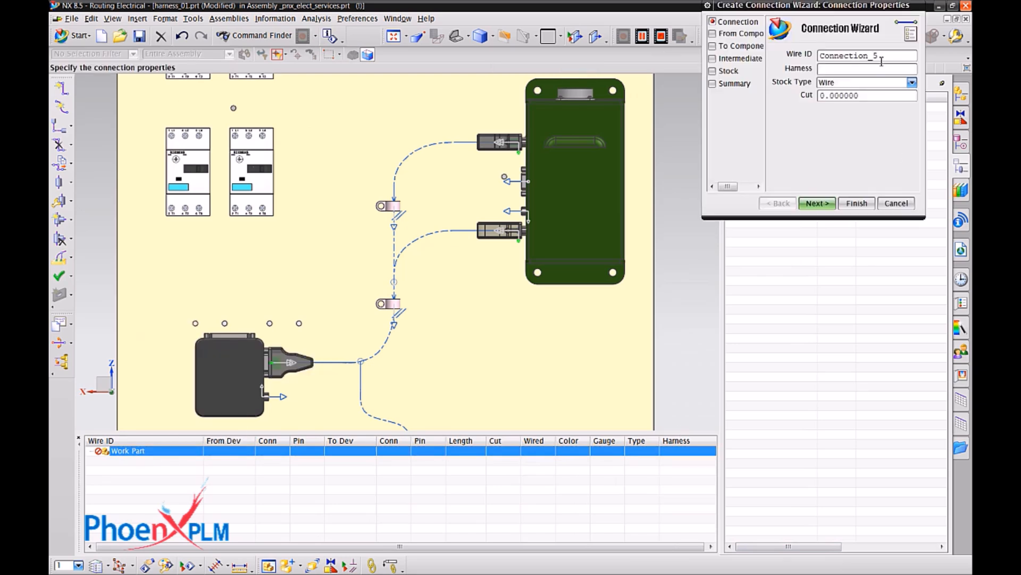
pyautogui.click(817, 203)
pyautogui.click(290, 363)
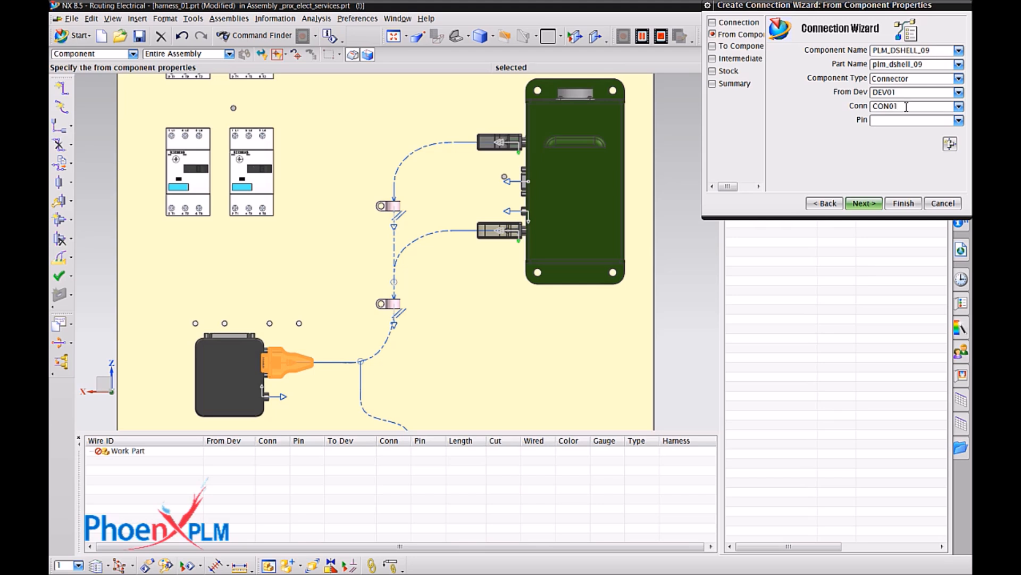
pyautogui.click(862, 204)
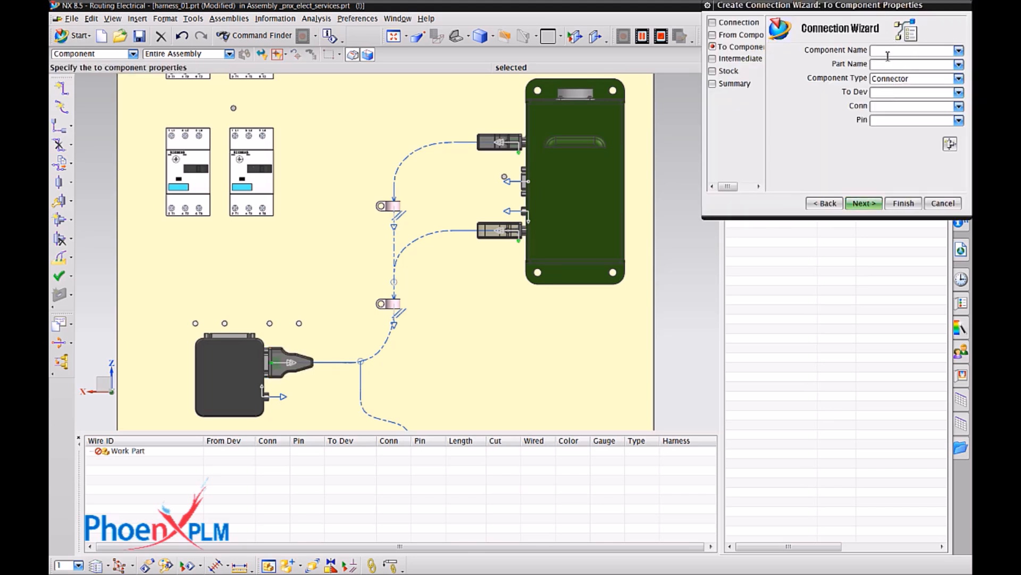
pyautogui.click(490, 141)
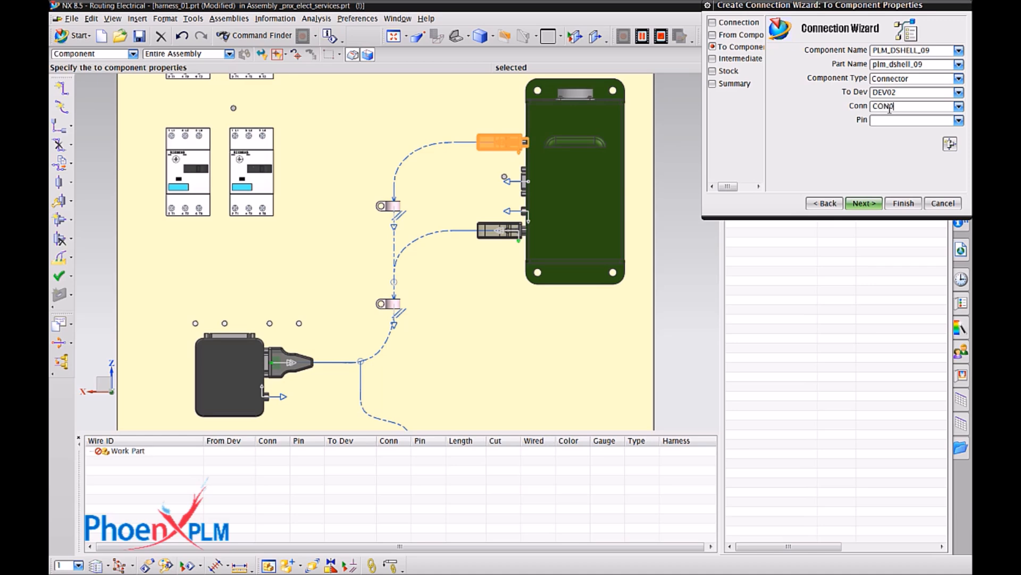
pyautogui.click(877, 205)
pyautogui.click(877, 204)
# Assign the HWT-type stock wire wire726 from the routing part library to Connection_1.
pyautogui.click(859, 53)
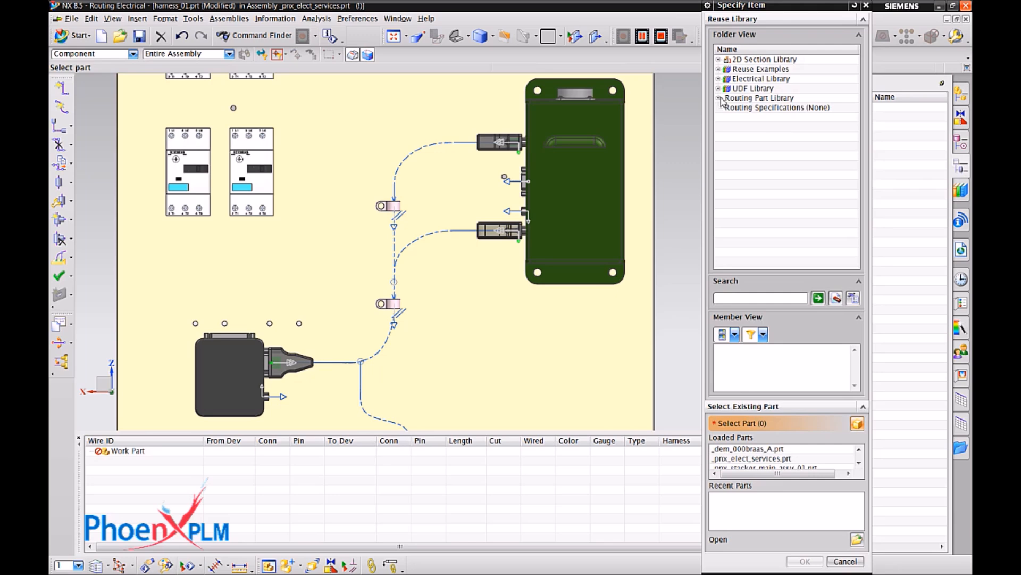
pyautogui.click(743, 107)
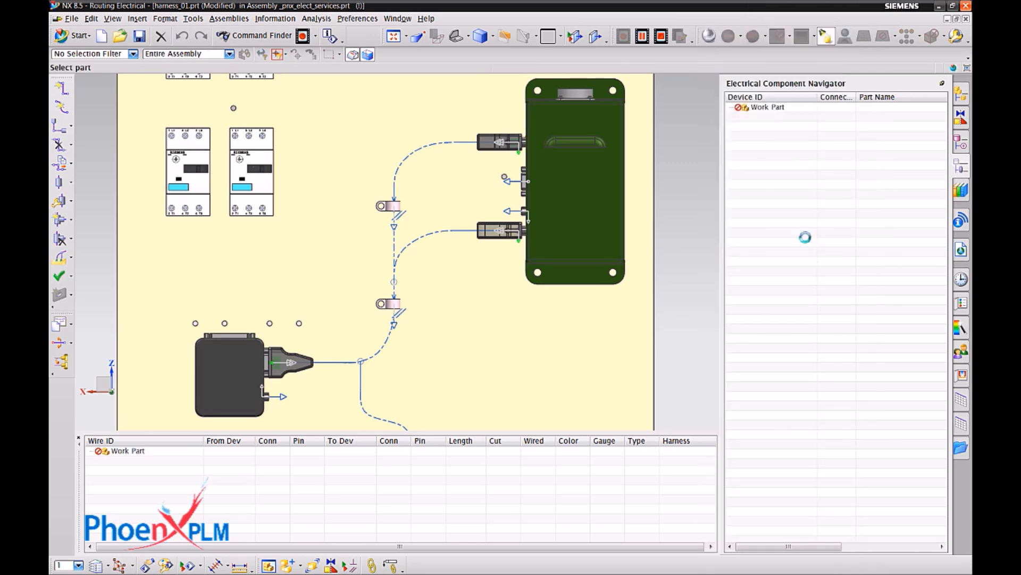
pyautogui.click(805, 562)
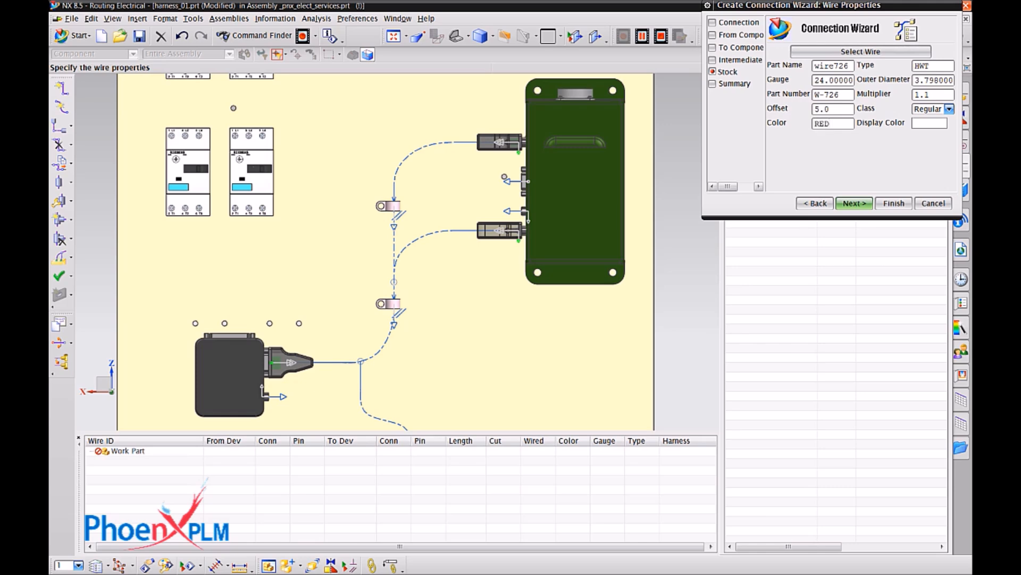
# Set Connection_1's color to RED with a Red display color, and finish the connection so it is routed.
pyautogui.click(928, 123)
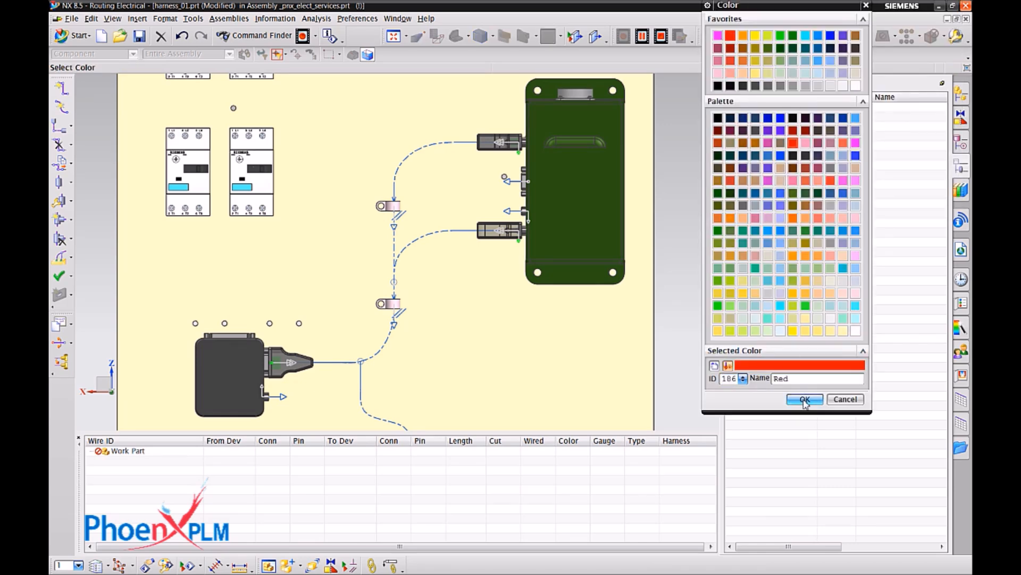
pyautogui.click(805, 401)
pyautogui.click(865, 208)
pyautogui.click(875, 207)
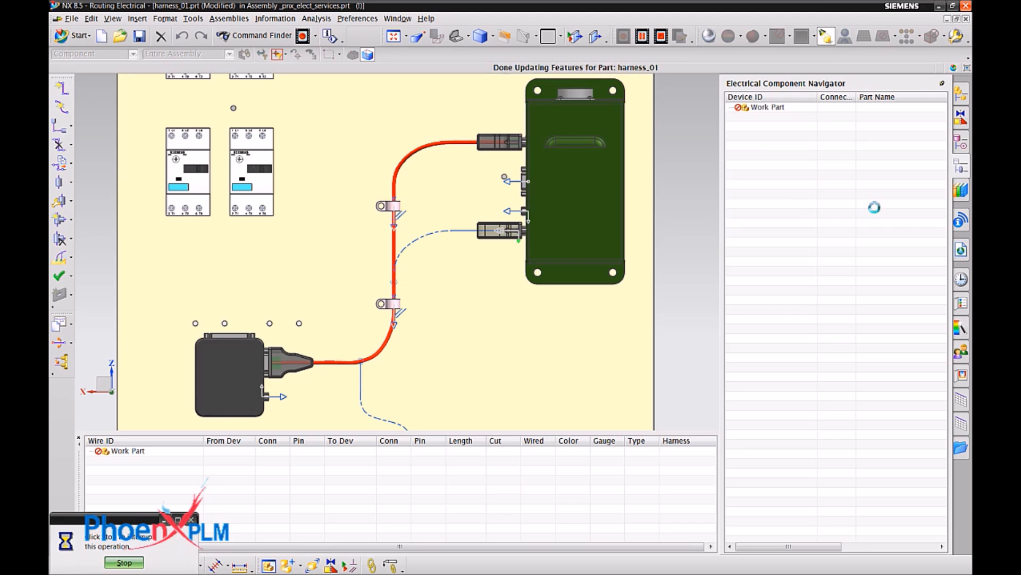
# Expand harness_01 in the wire and component lists and highlight Connection_1 to examine its route and end connectors.
pyautogui.click(99, 460)
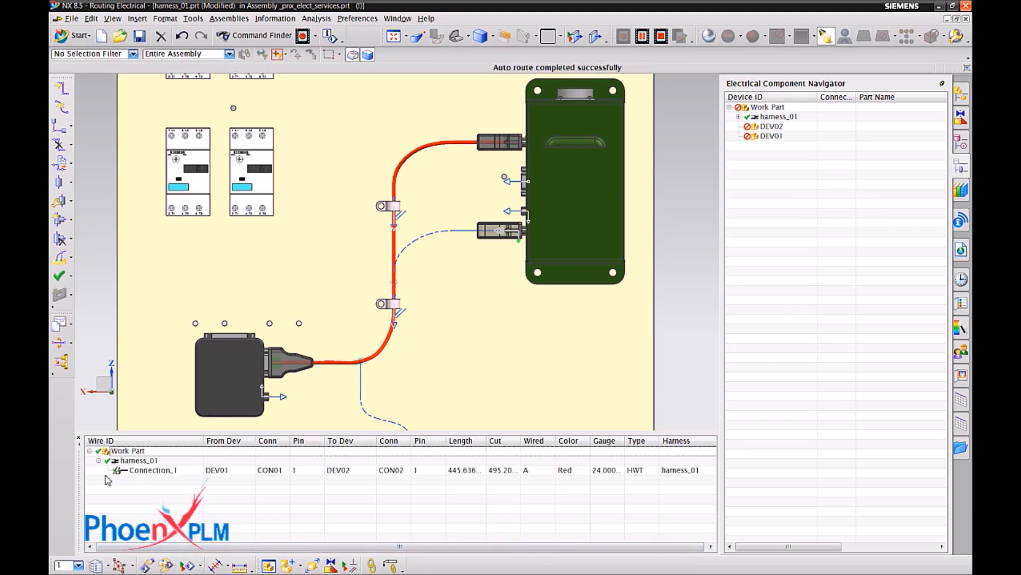
pyautogui.click(739, 116)
pyautogui.click(168, 471)
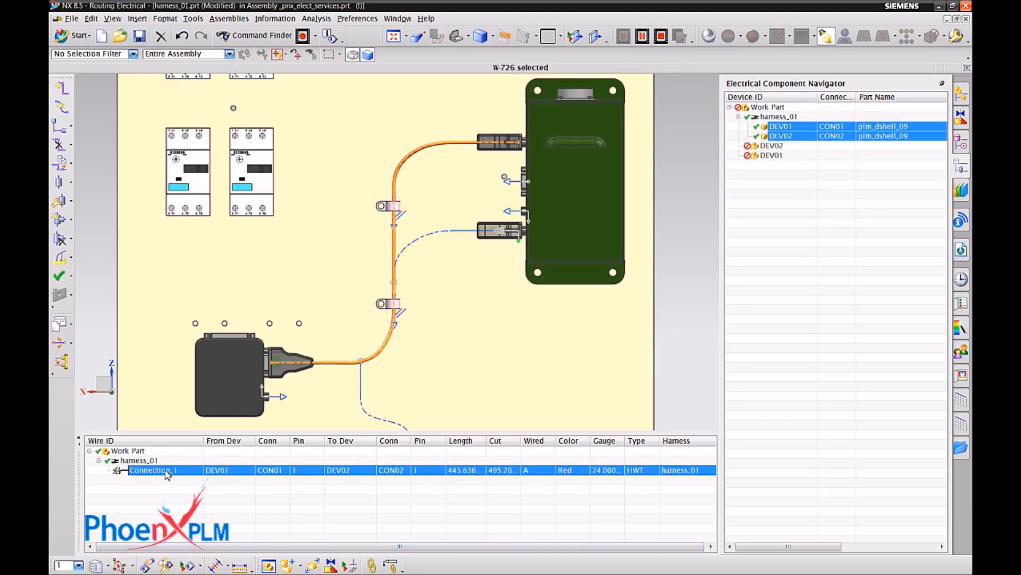
# Create a second wire, Connection_2, in harness_01 from DEV01 CON01 pin 2 to DEV02 CON02 pin 2.
pyautogui.rightClick(168, 471)
pyautogui.moveTo(255, 333)
pyautogui.click(295, 333)
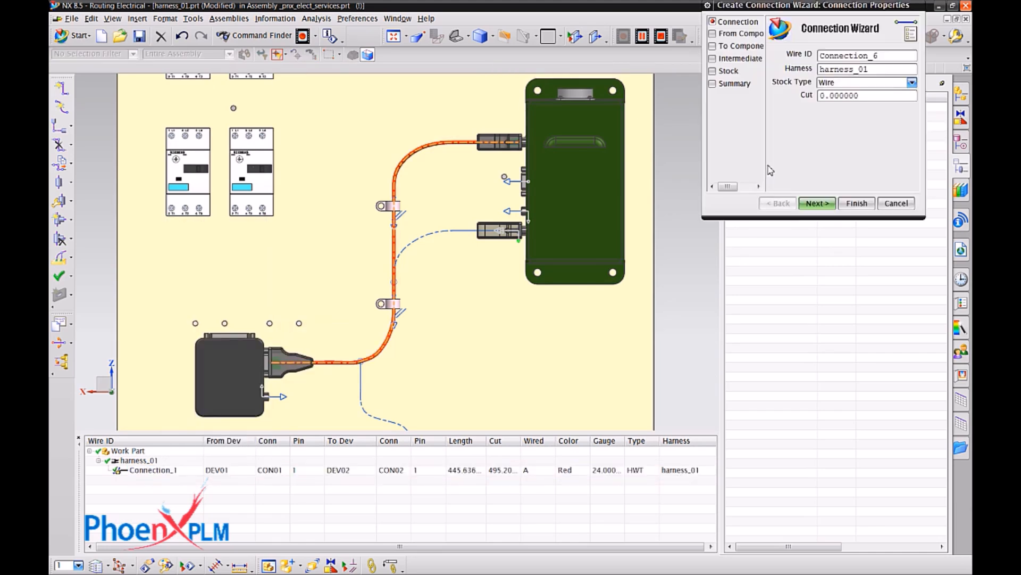
pyautogui.click(831, 203)
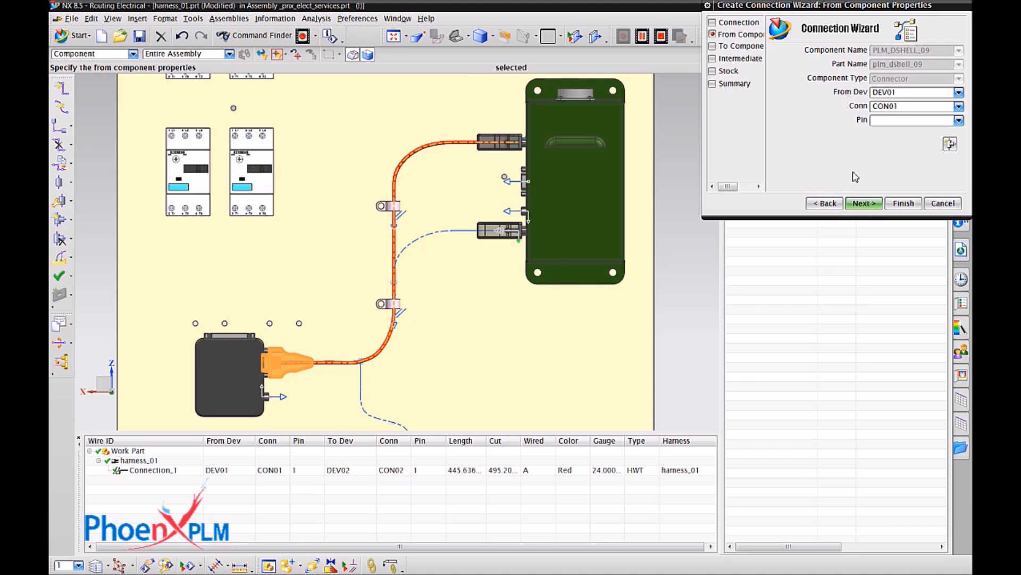
pyautogui.click(873, 204)
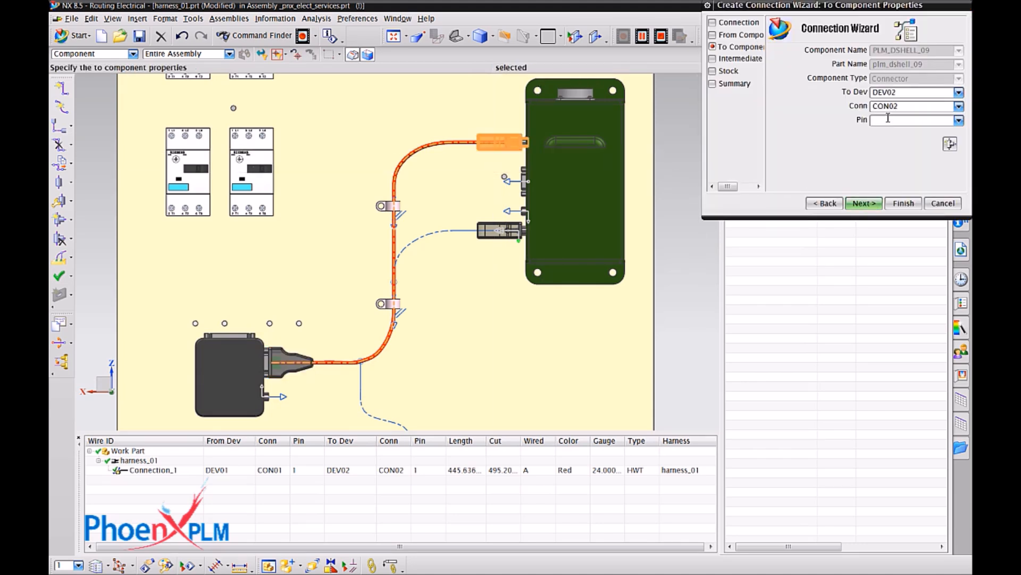
pyautogui.click(872, 204)
pyautogui.click(871, 205)
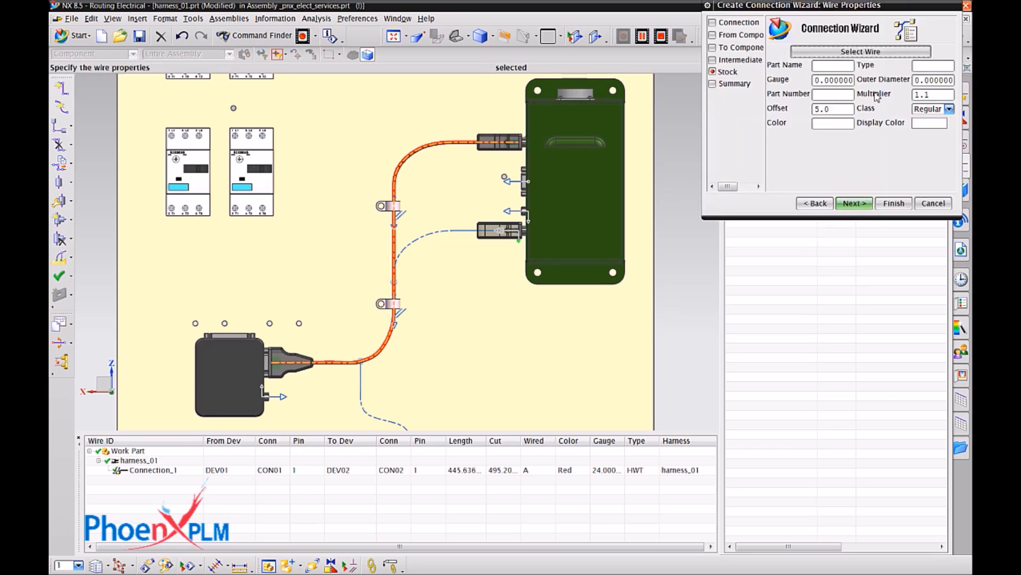
# Assign the HWT-type stock wire wire726 from the routing part library to Connection_2.
pyautogui.click(856, 54)
pyautogui.click(743, 108)
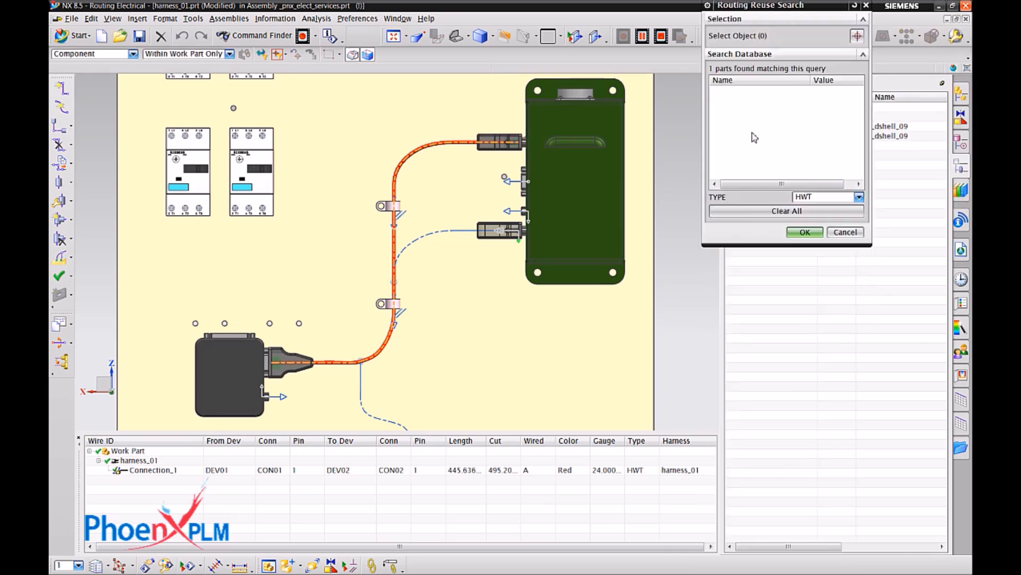
pyautogui.click(737, 375)
pyautogui.click(801, 561)
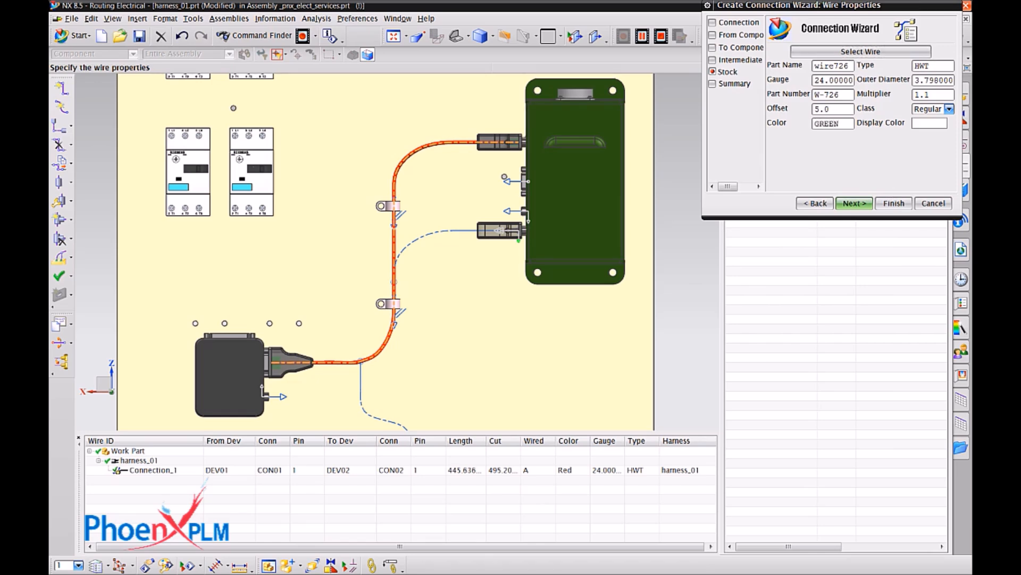
# Set Connection_2's color to GREEN with an Emerald display color, and finish the connection so it is routed.
pyautogui.click(919, 124)
pyautogui.click(794, 36)
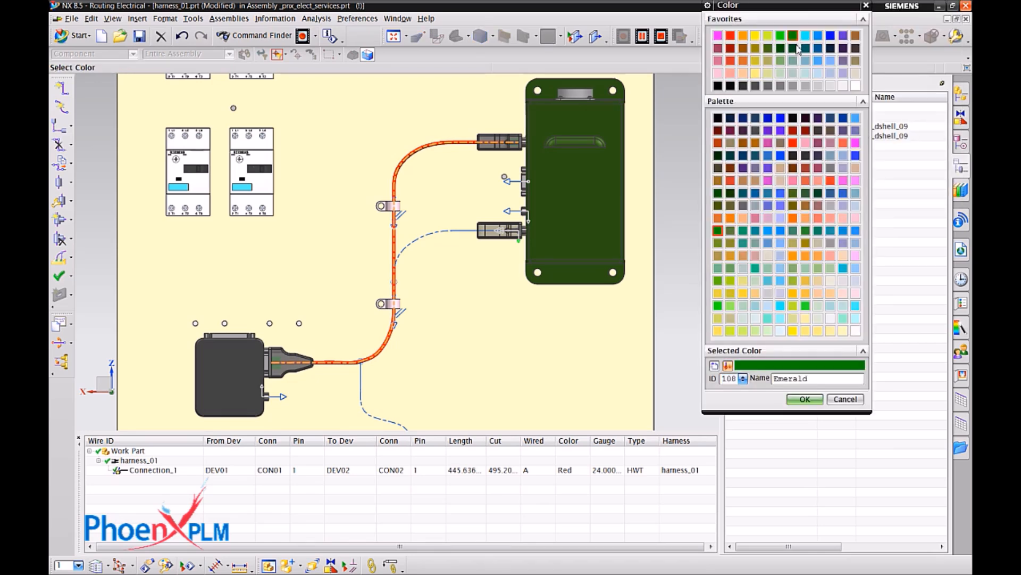
pyautogui.click(800, 400)
pyautogui.click(858, 207)
pyautogui.click(883, 208)
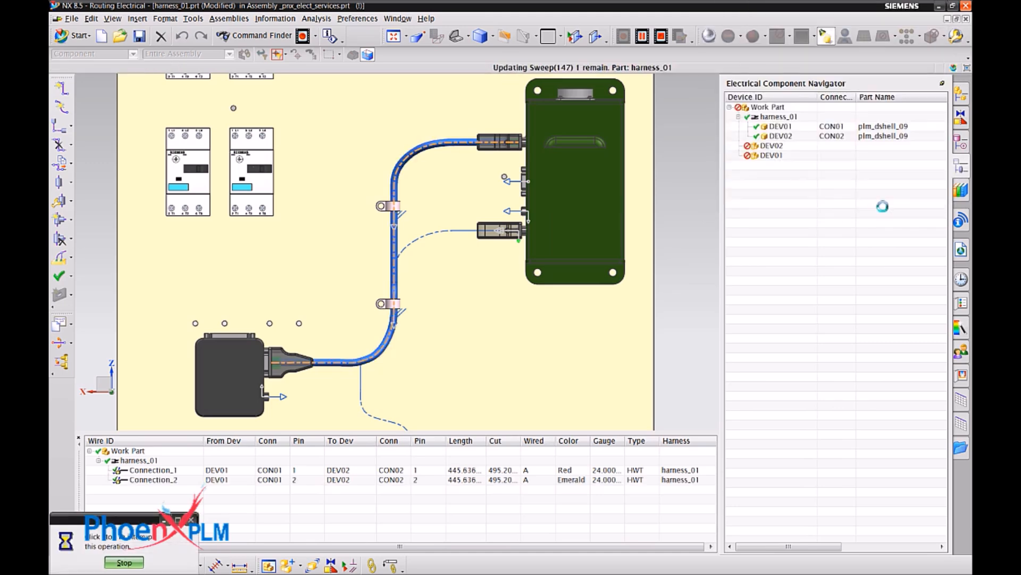
# Examine the pins, lengths and colors of Connection_1 and Connection_2 by highlighting each in the wire list.
pyautogui.click(385, 480)
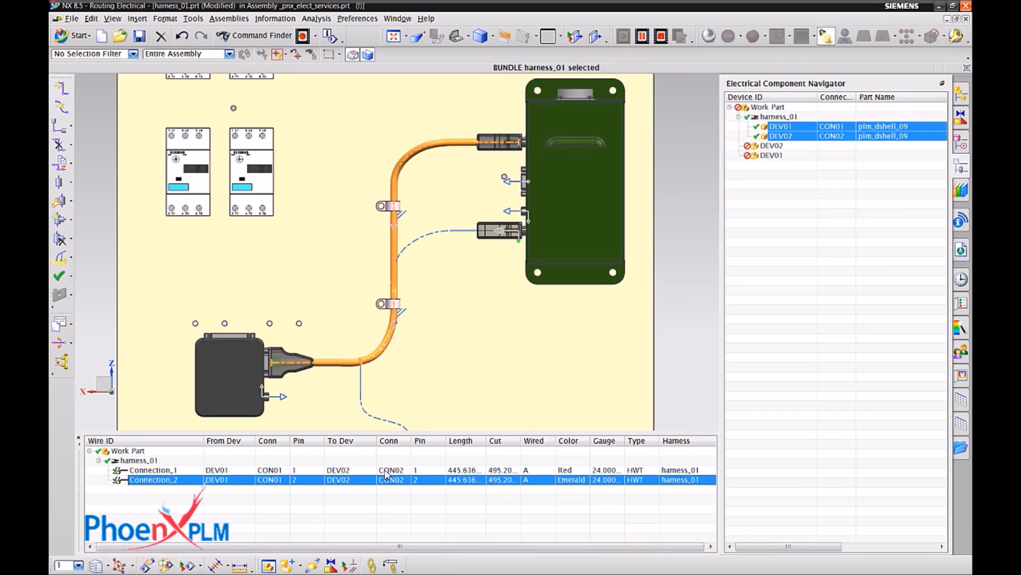
pyautogui.click(386, 471)
pyautogui.click(387, 480)
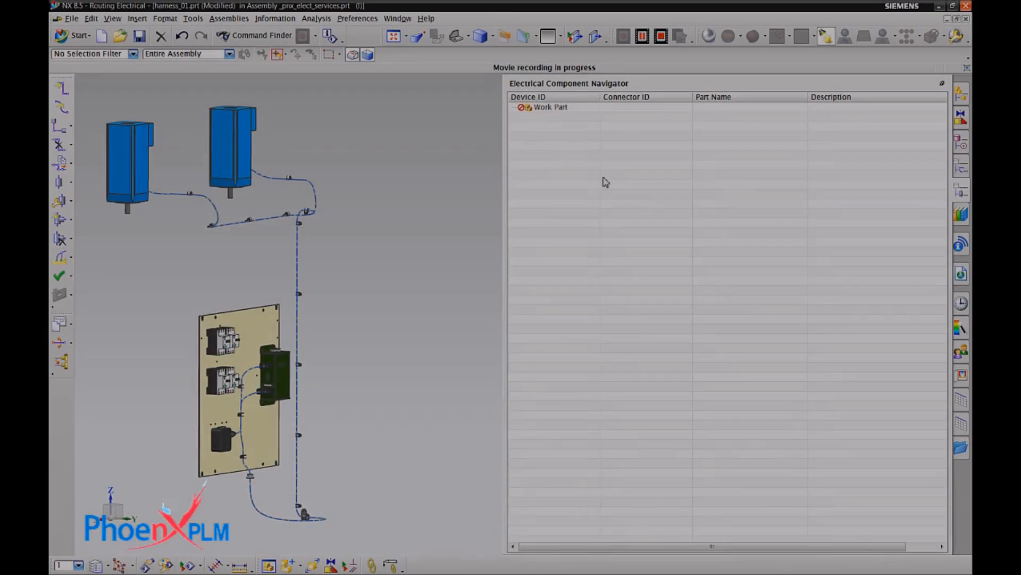
# Import the component list file into the harness part's empty electrical component list.
pyautogui.rightClick(605, 179)
pyautogui.moveTo(655, 258)
pyautogui.click(739, 259)
pyautogui.click(449, 222)
pyautogui.click(775, 479)
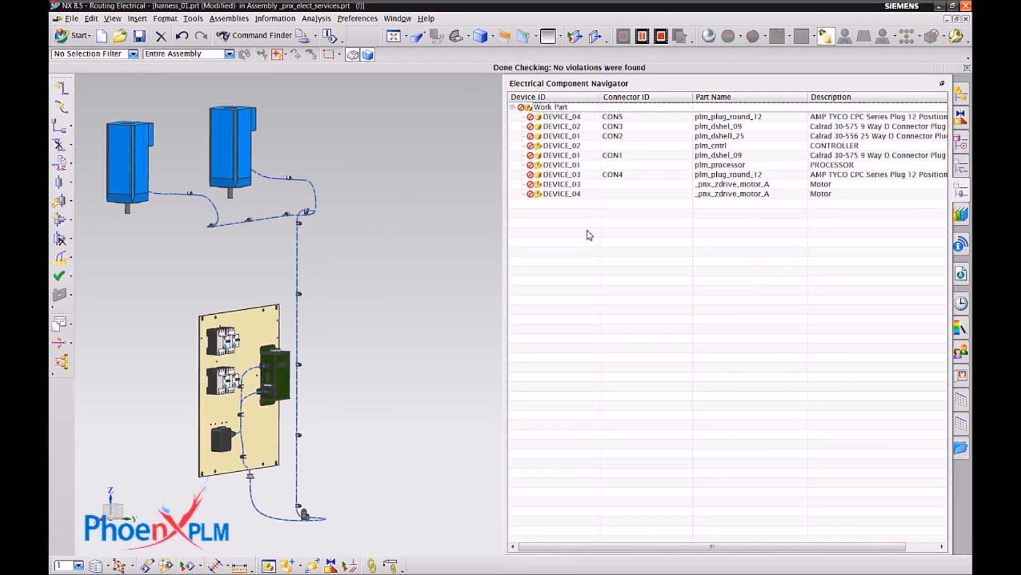
# Select all imported components and automatically assign their device IDs to the matching parts in the assembly.
pyautogui.rightClick(571, 209)
pyautogui.click(576, 228)
pyautogui.rightClick(571, 198)
pyautogui.click(587, 240)
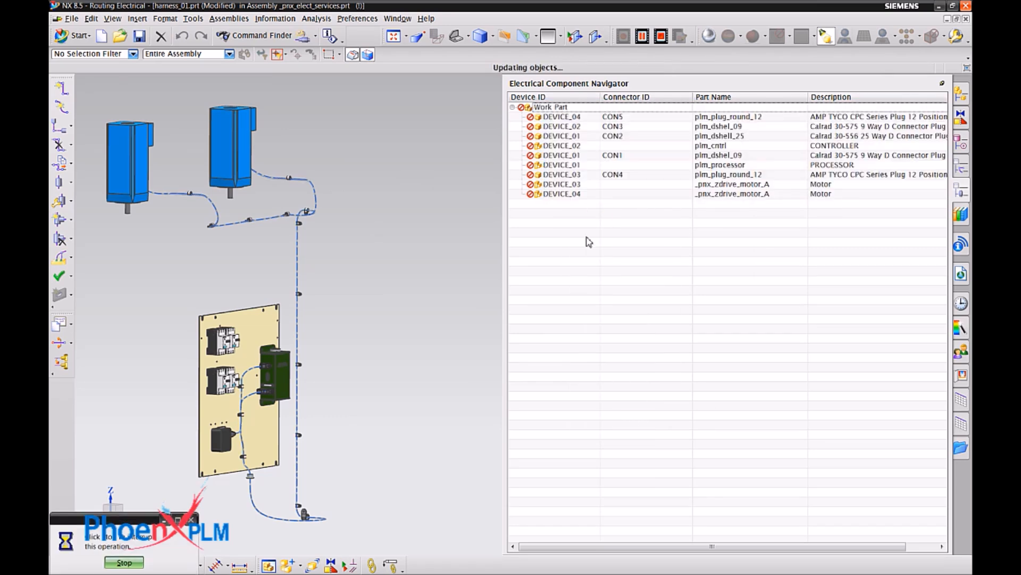
pyautogui.click(589, 241)
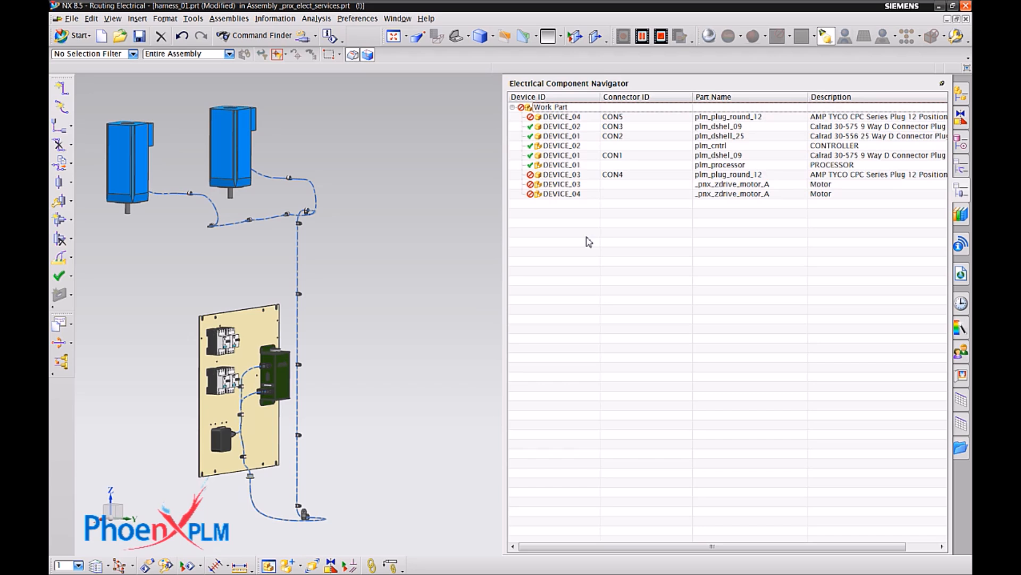
# Manually assign DEVICE_03 to the left blue motor and DEVICE_04 to the right blue motor.
pyautogui.click(576, 193)
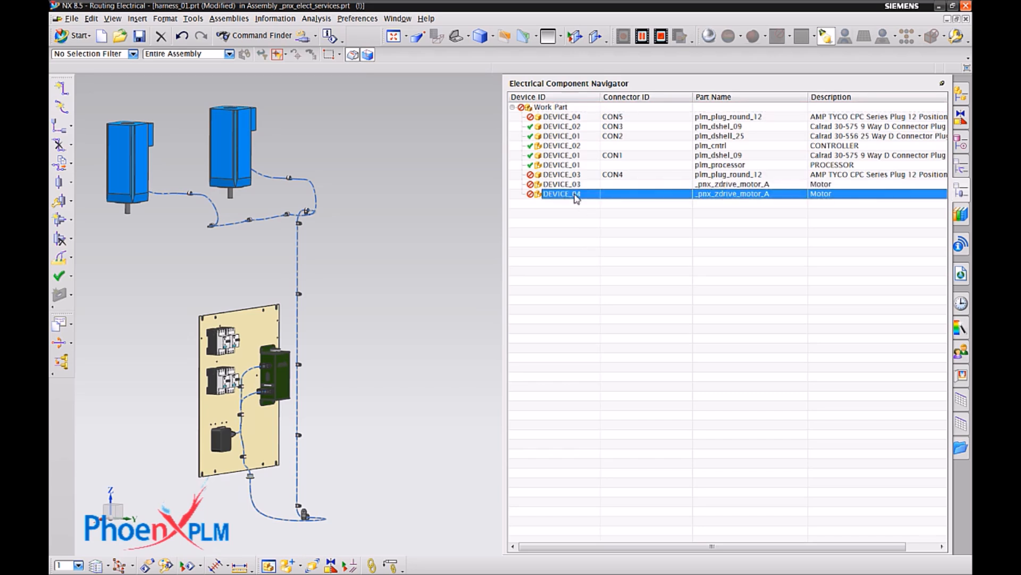
pyautogui.rightClick(574, 186)
pyautogui.click(587, 207)
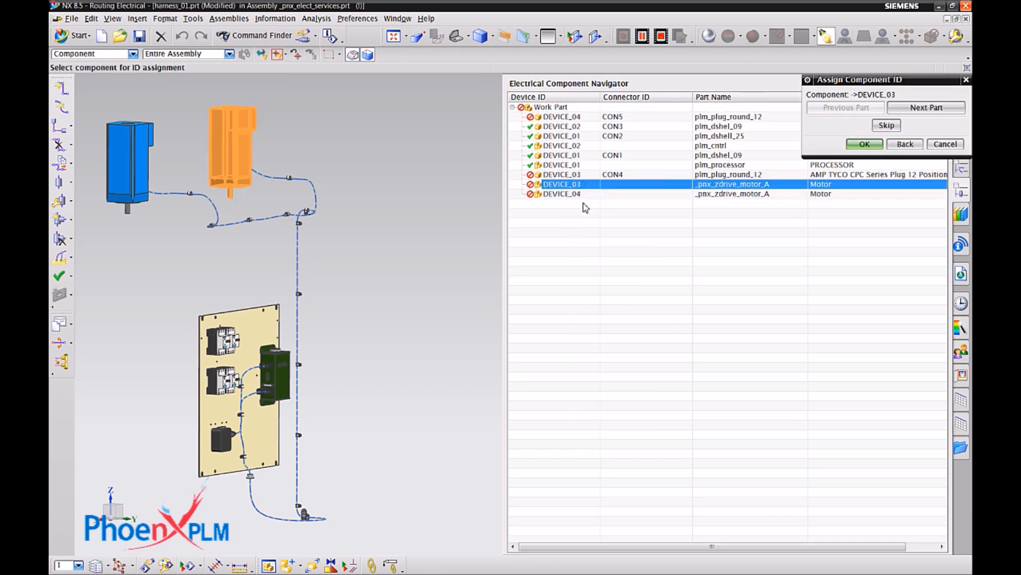
pyautogui.click(132, 144)
pyautogui.click(581, 195)
pyautogui.rightClick(582, 195)
pyautogui.click(600, 205)
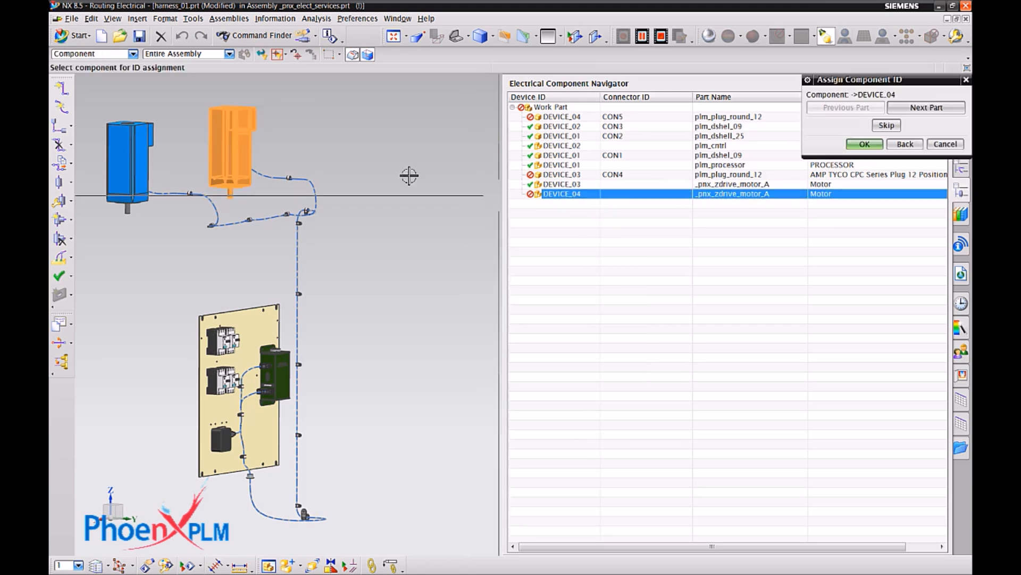
pyautogui.click(865, 144)
# Automatically assign the remaining round plugs CON4 and CON5 with all entries selected, and highlight DEVICE_03 to check its motor.
pyautogui.rightClick(582, 253)
pyautogui.click(593, 257)
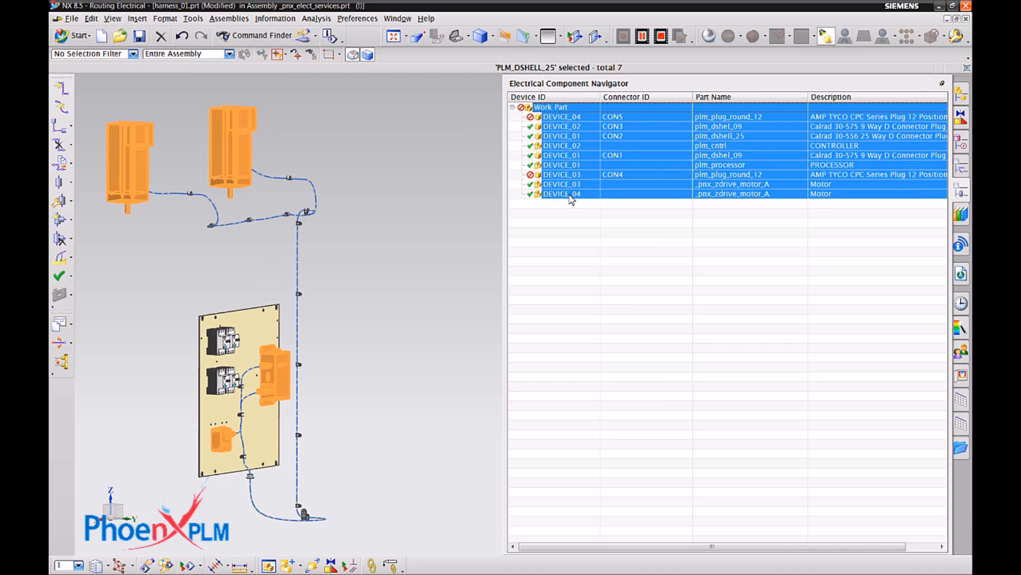
pyautogui.rightClick(570, 198)
pyautogui.click(609, 309)
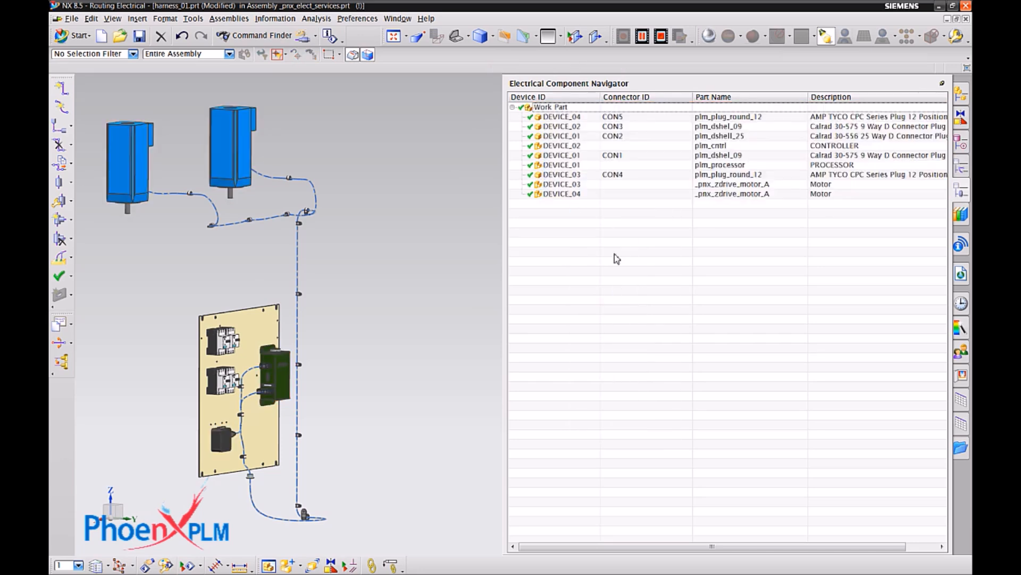
pyautogui.click(578, 184)
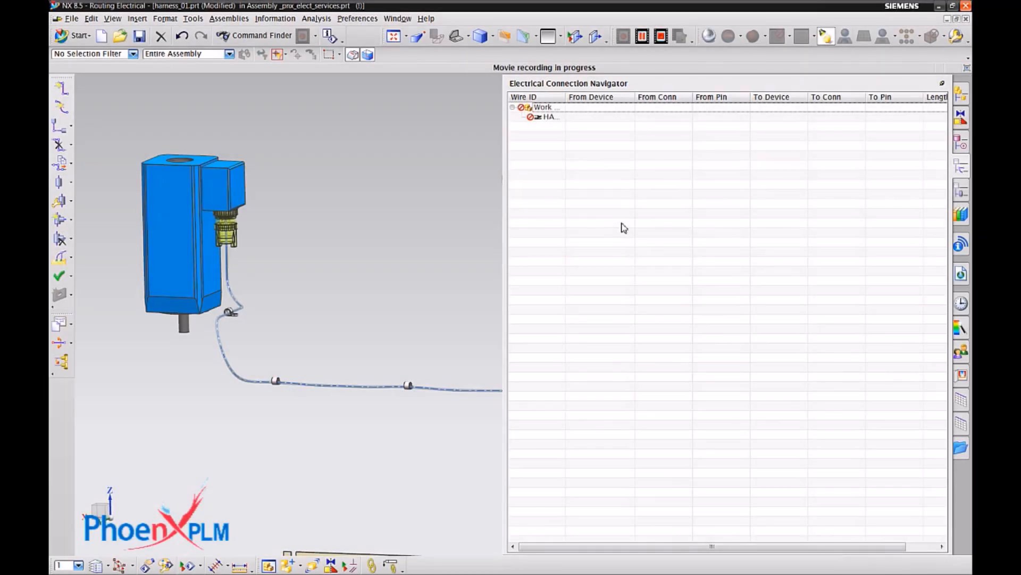
# Import the harness wire connections from the legacy connection list file output.hrn.
pyautogui.rightClick(621, 224)
pyautogui.click(674, 317)
pyautogui.click(633, 228)
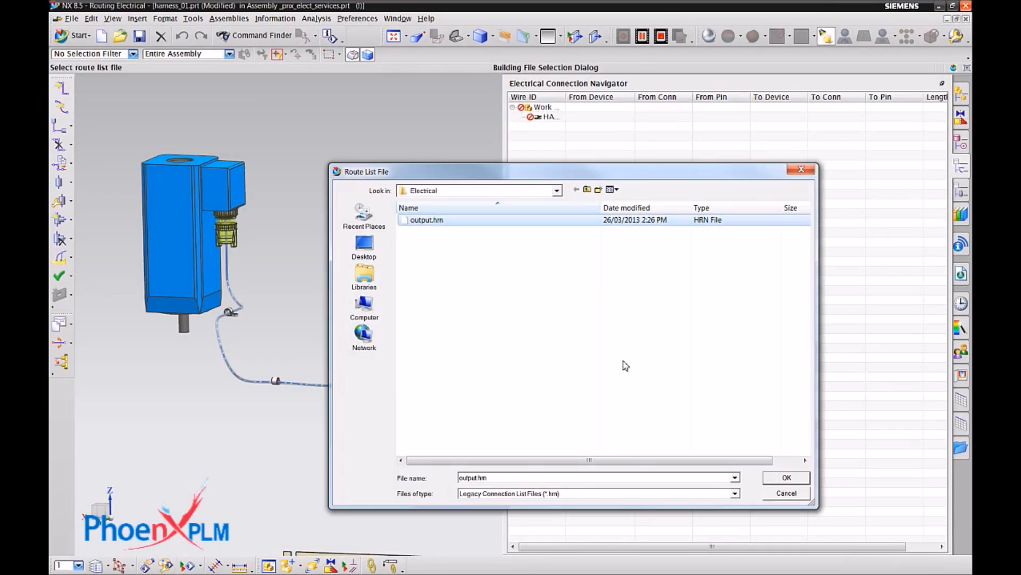
pyautogui.click(755, 471)
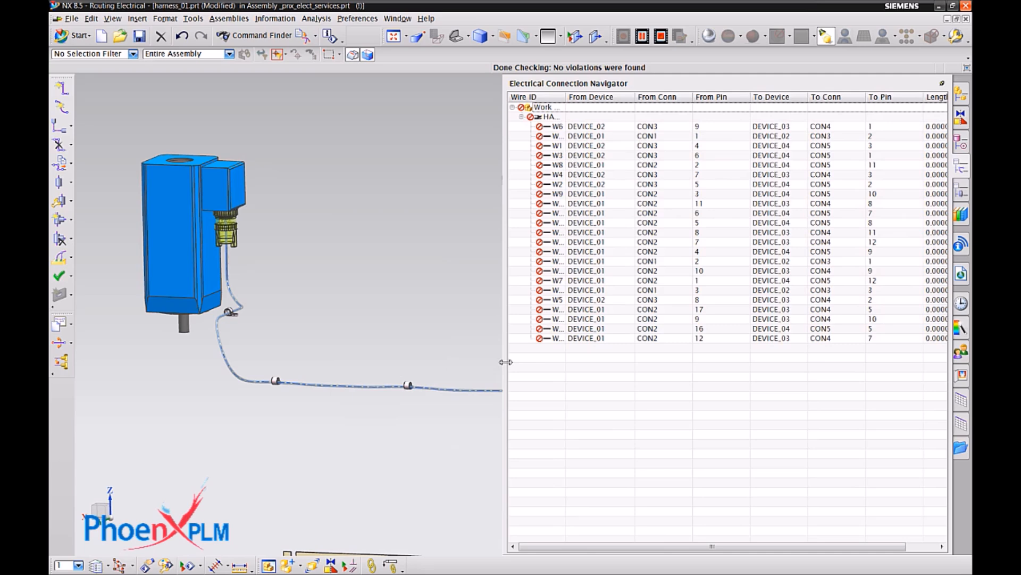
# Widen the connection list and its Wire ID column, fit the model in view, and sort the wires by Wire ID.
pyautogui.moveTo(505, 362); pyautogui.dragTo(443, 362)
pyautogui.hotkey('ctrl', 'f')
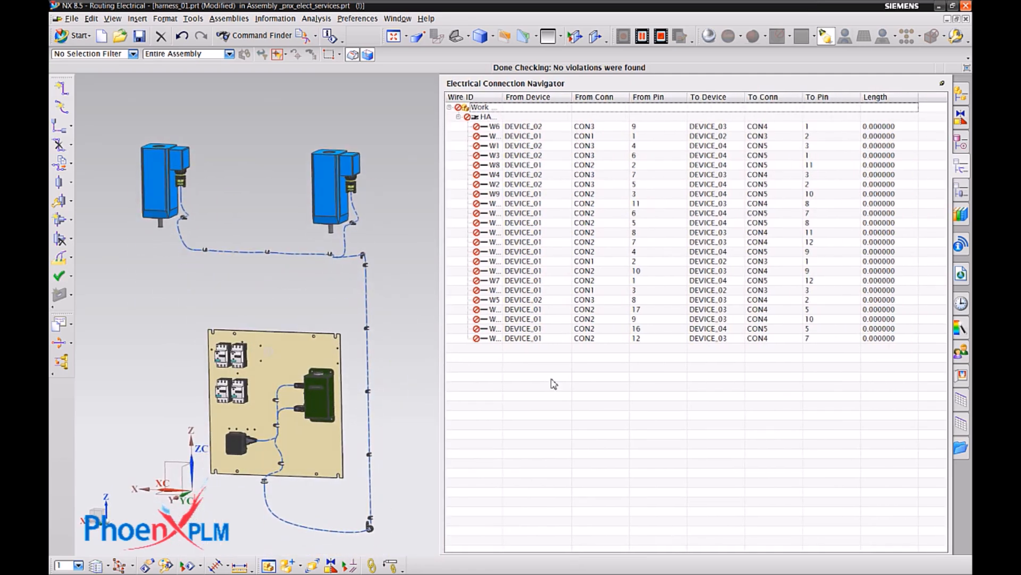
pyautogui.moveTo(563, 105); pyautogui.dragTo(563, 105)
pyautogui.click(528, 100)
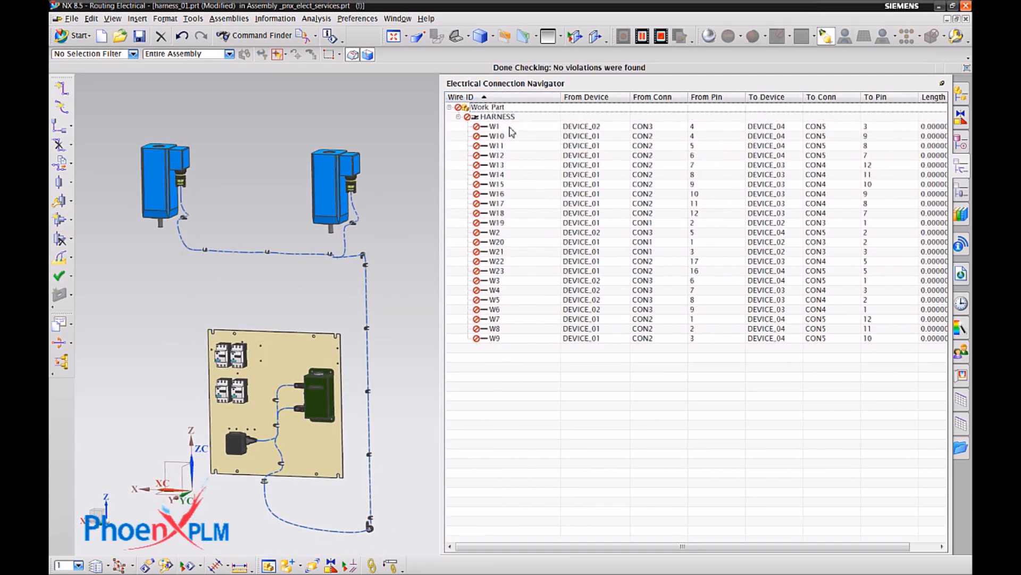
# Display wire W1's connection in the model, and automatically route all wires of the harness.
pyautogui.rightClick(508, 127)
pyautogui.click(523, 134)
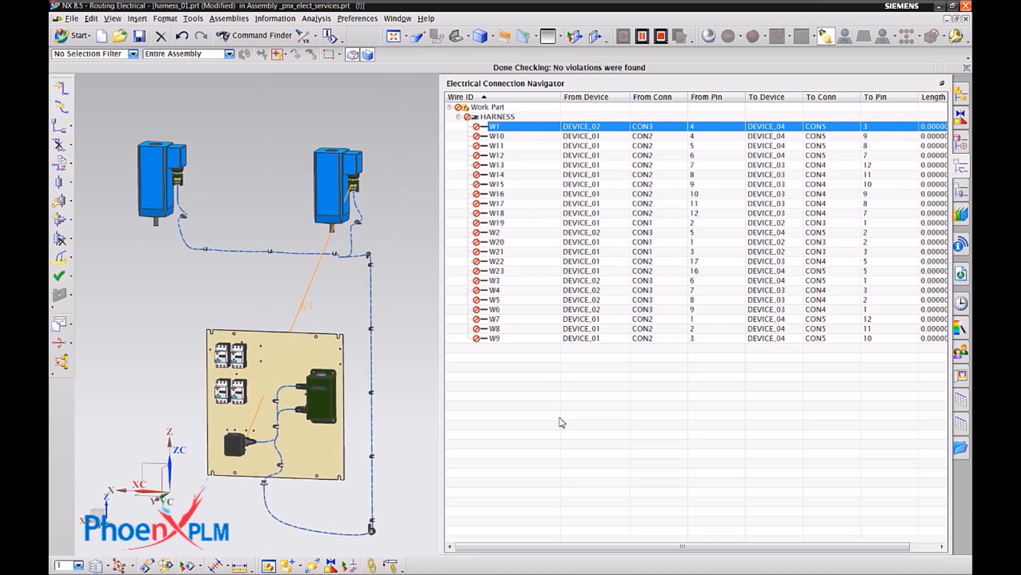
pyautogui.rightClick(535, 394)
pyautogui.click(545, 405)
pyautogui.rightClick(530, 351)
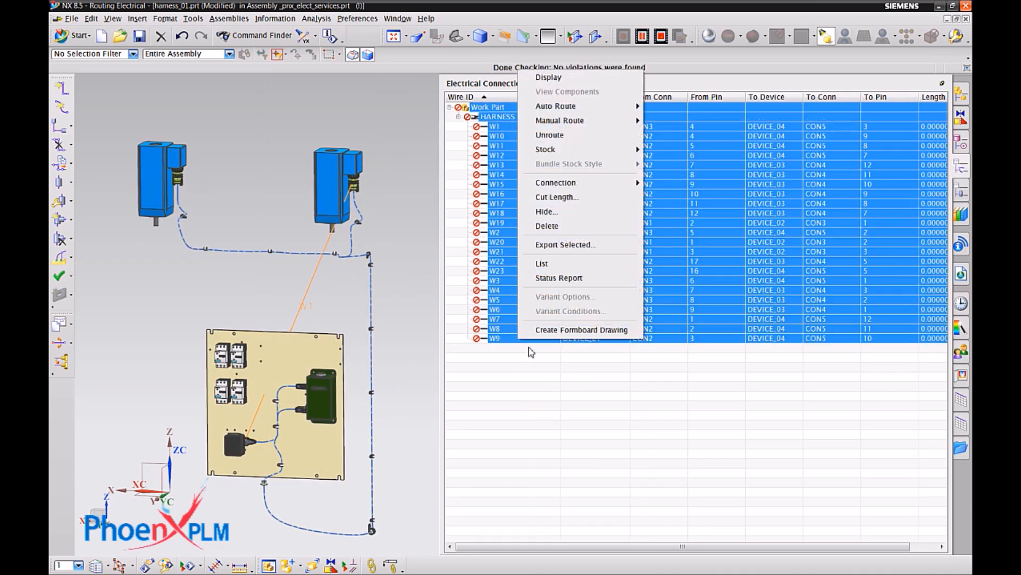
pyautogui.moveTo(585, 106)
pyautogui.click(673, 120)
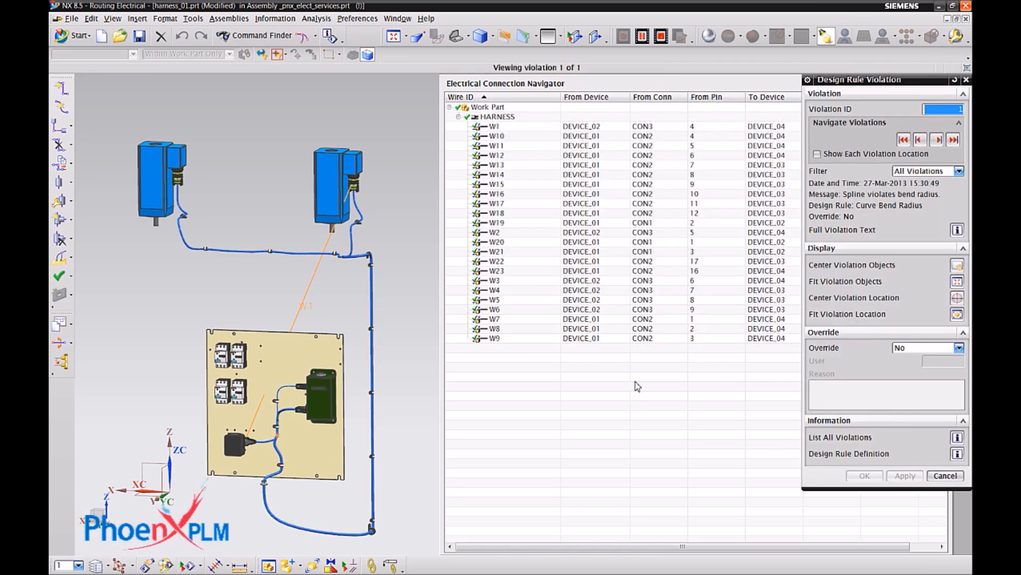
pyautogui.click(945, 476)
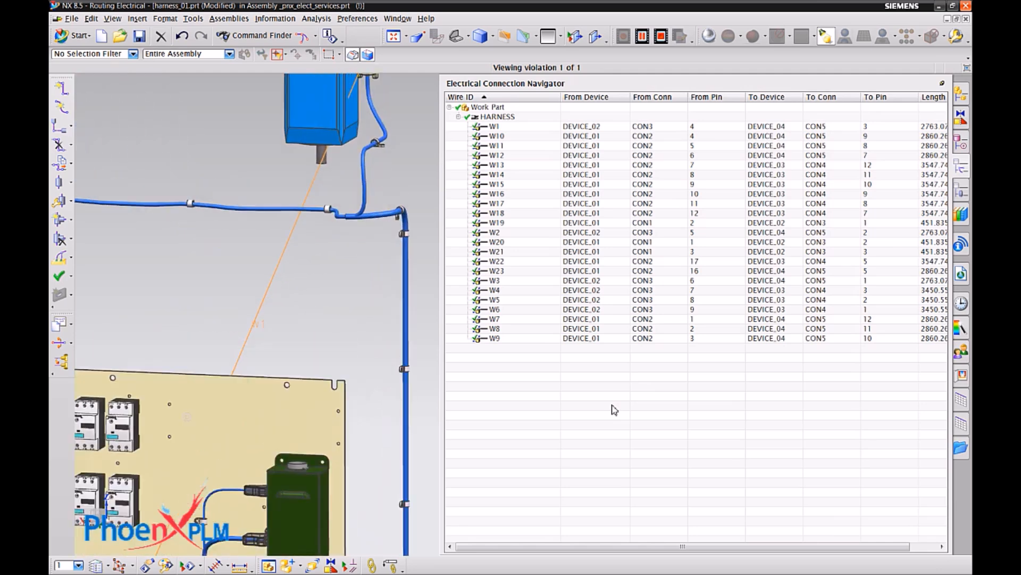
# Specify the overstock FixCross_0005_mm from the Fixed Cross Section dressings, filtering the library by a NOMINAL_DIAMETER of 12.
pyautogui.moveTo(443, 411); pyautogui.dragTo(814, 409)
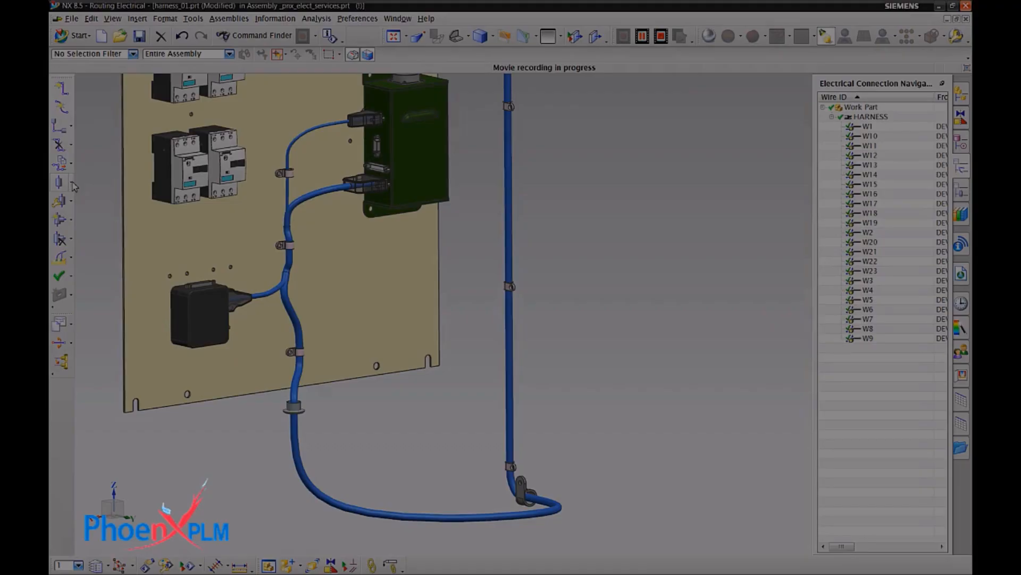
pyautogui.click(71, 182)
pyautogui.click(110, 198)
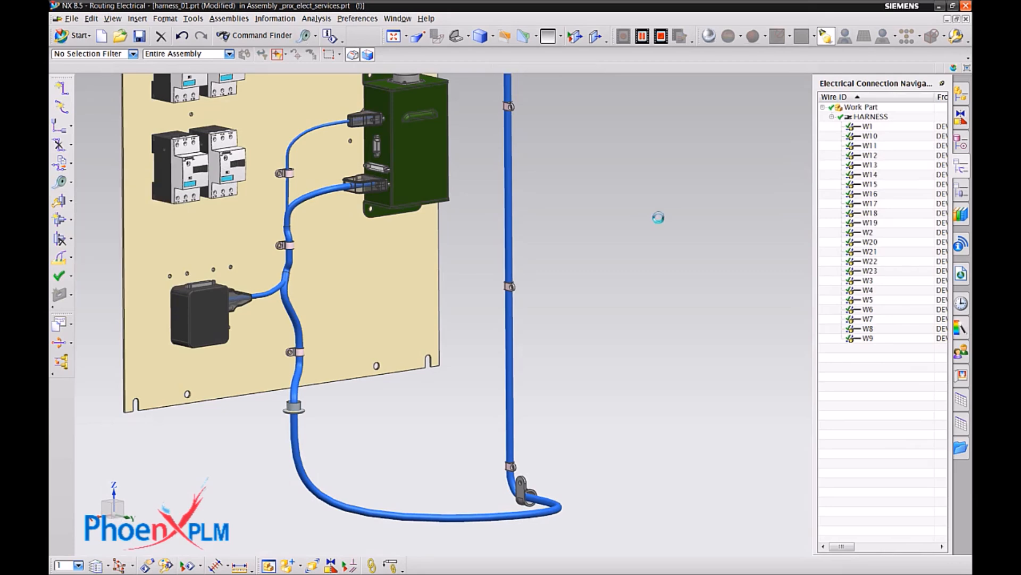
pyautogui.click(903, 176)
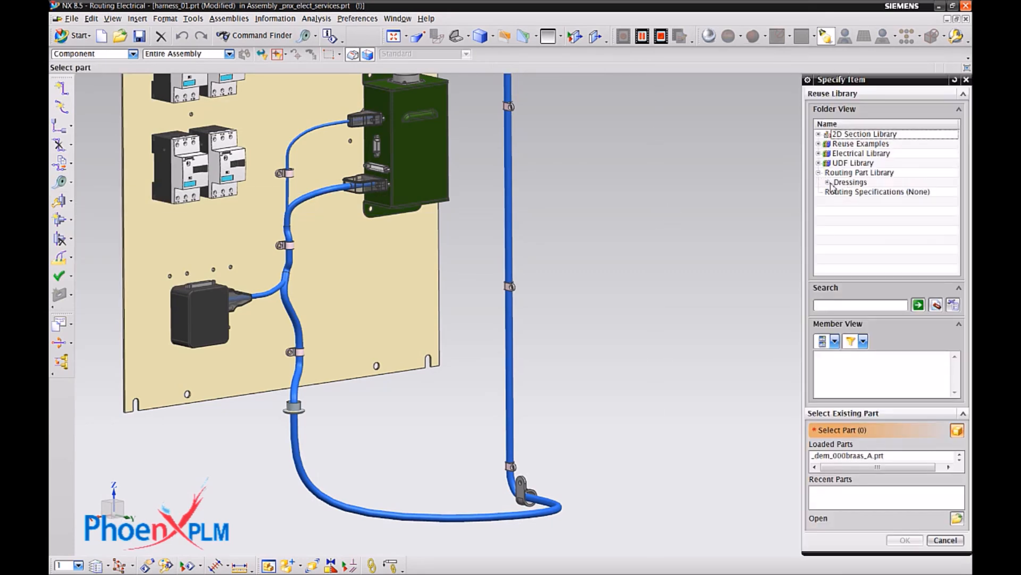
pyautogui.doubleClick(861, 192)
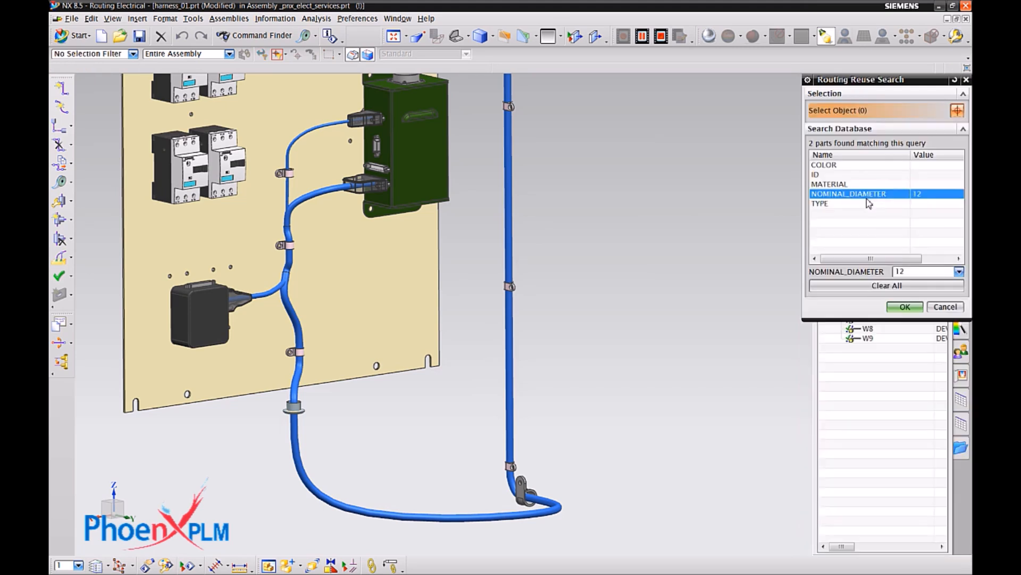
pyautogui.click(930, 293)
pyautogui.click(959, 272)
pyautogui.click(933, 295)
pyautogui.click(914, 307)
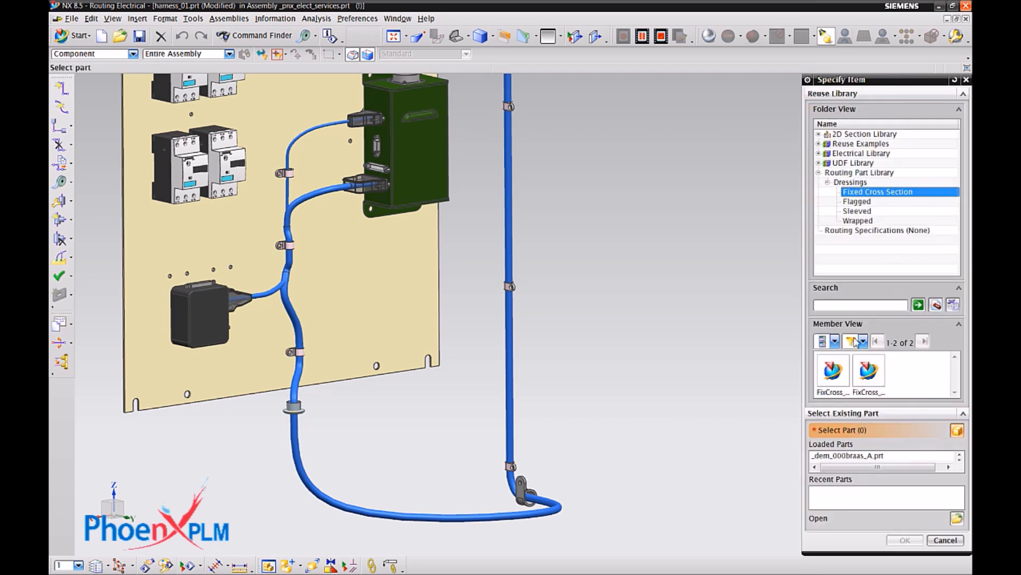
pyautogui.click(905, 540)
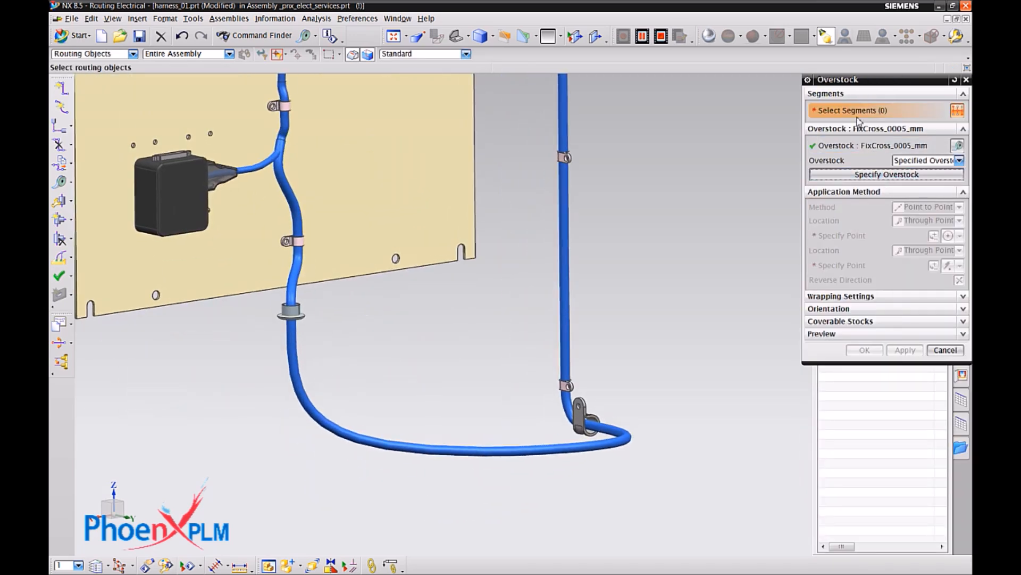
# Apply the overstock point to point along the looped bundle, from the grommet's centre below the plate to the large clamp's centre.
pyautogui.click(501, 455)
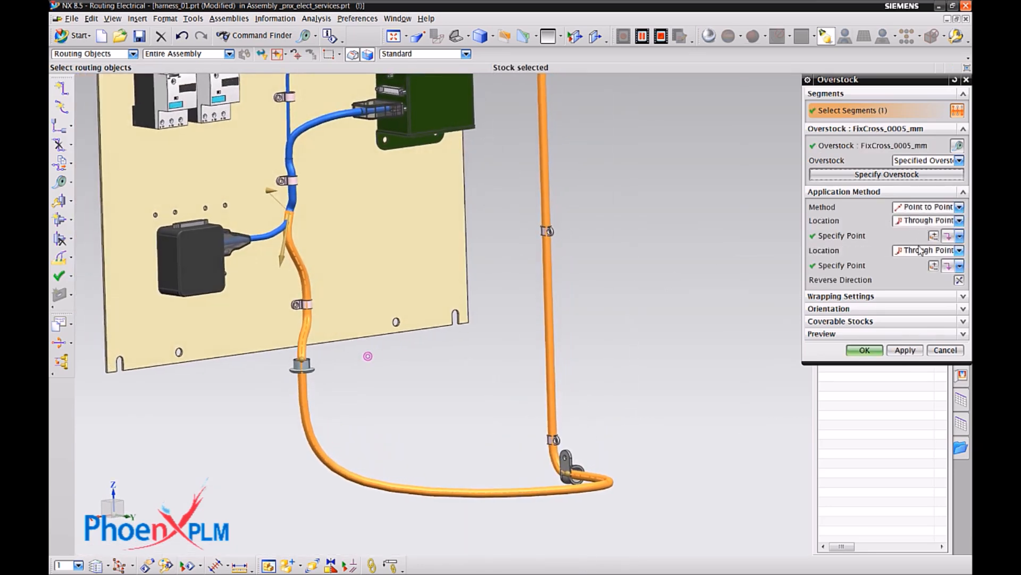
pyautogui.click(959, 237)
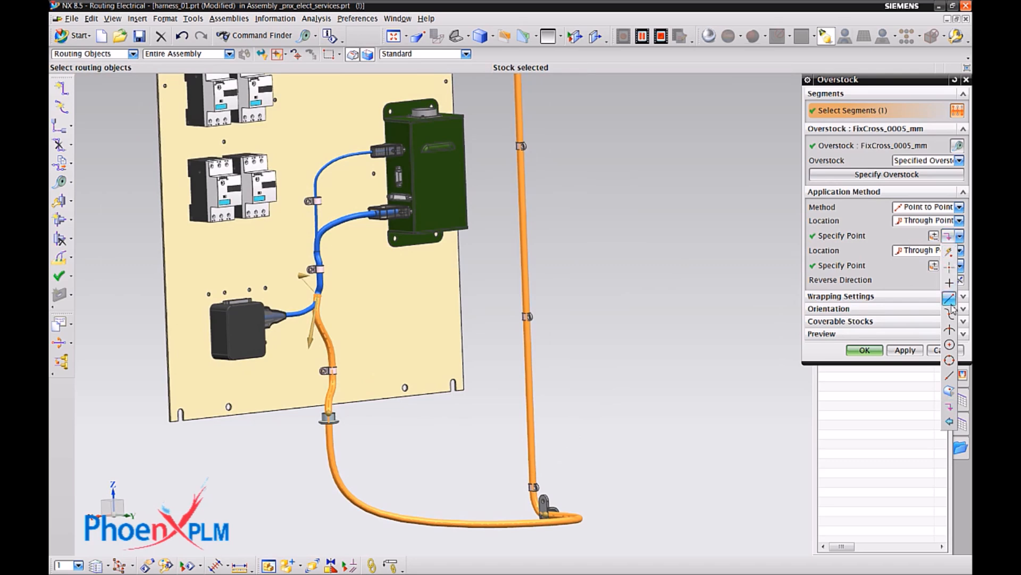
pyautogui.click(950, 345)
pyautogui.scroll(-5, 479, 380)
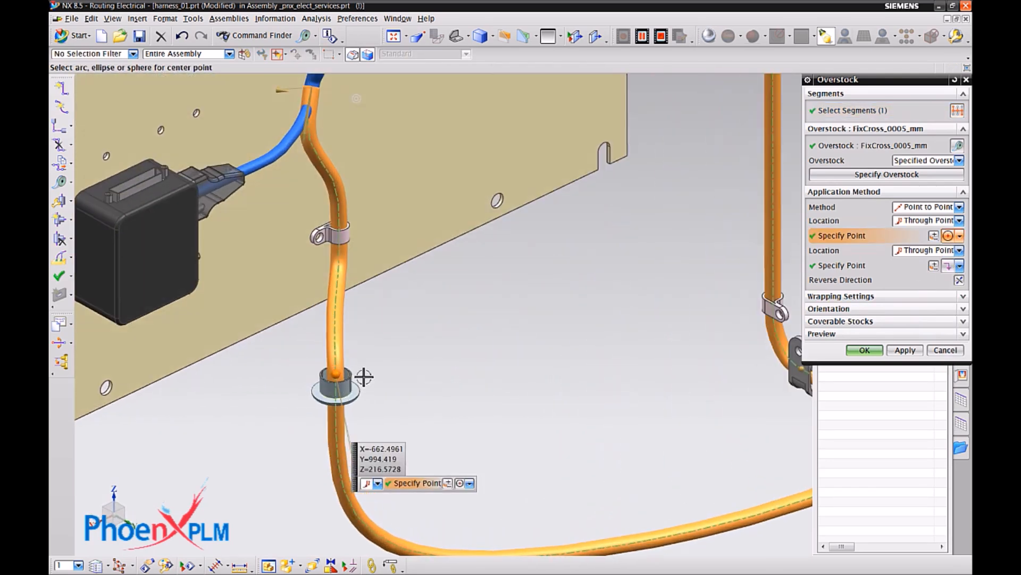
pyautogui.click(959, 266)
pyautogui.click(950, 360)
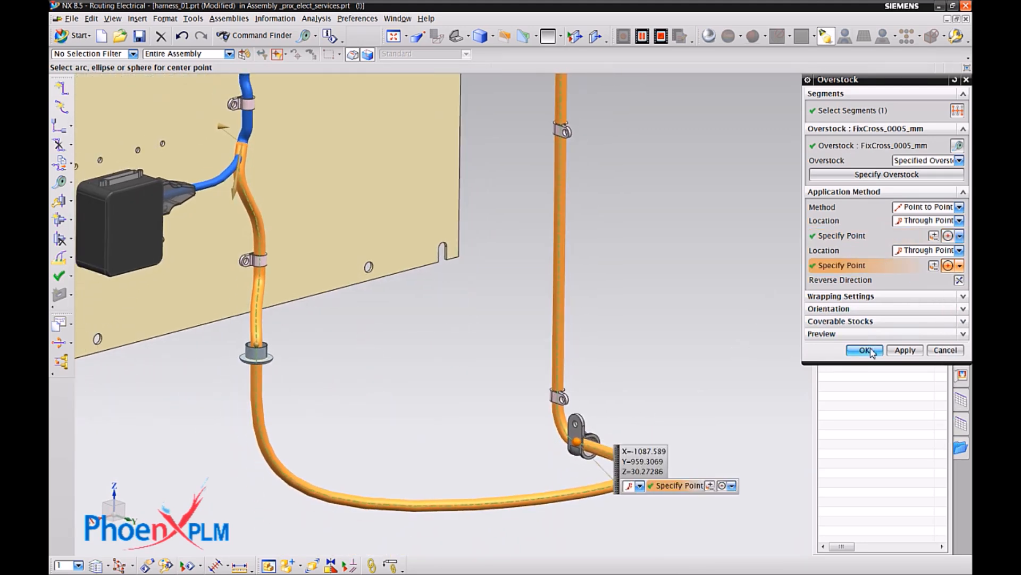
# Model wire terminals for the routed pins of the lower D-shell plug on the green box, using the characteristic cut back and extension.
pyautogui.moveTo(703, 329)
pyautogui.mouseDown(button='middle')
pyautogui.moveTo(750, 361)
pyautogui.moveTo(736, 426)
pyautogui.mouseUp(button='middle')
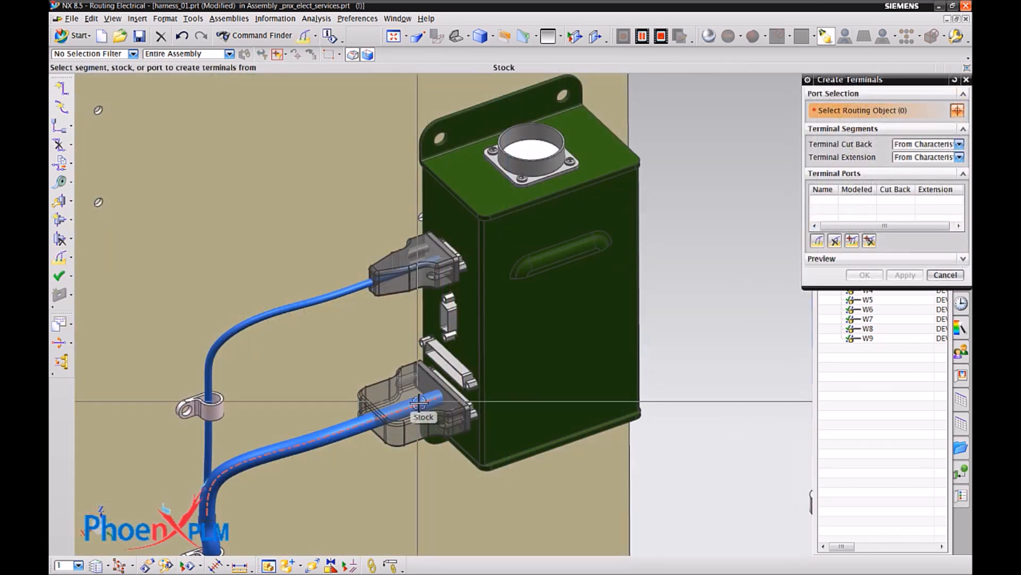
pyautogui.rightClick(839, 251)
pyautogui.click(866, 268)
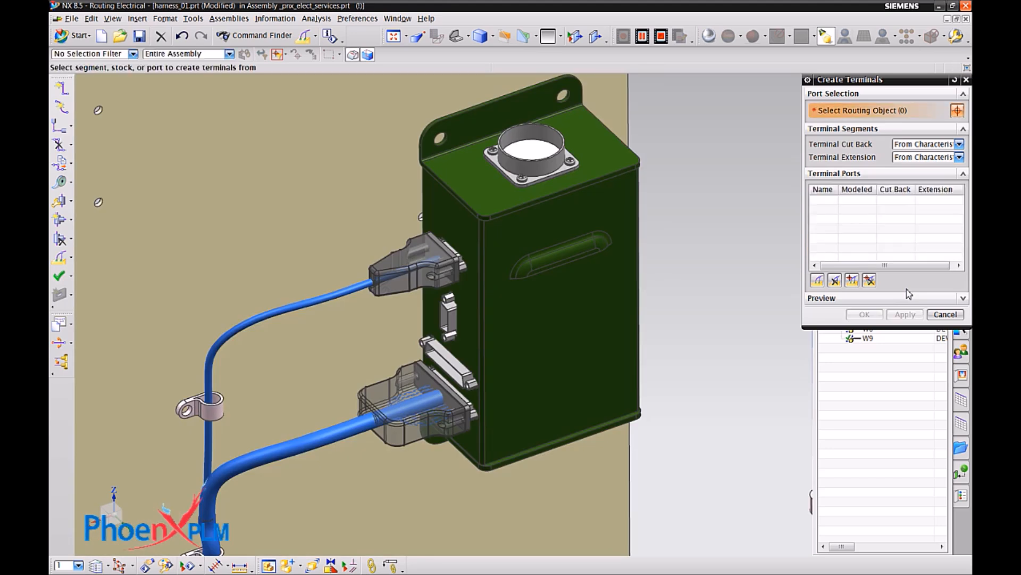
# Model wire terminals for the routed pins 1, 2 and 3 of the upper D-shell plug on the green box.
pyautogui.click(413, 267)
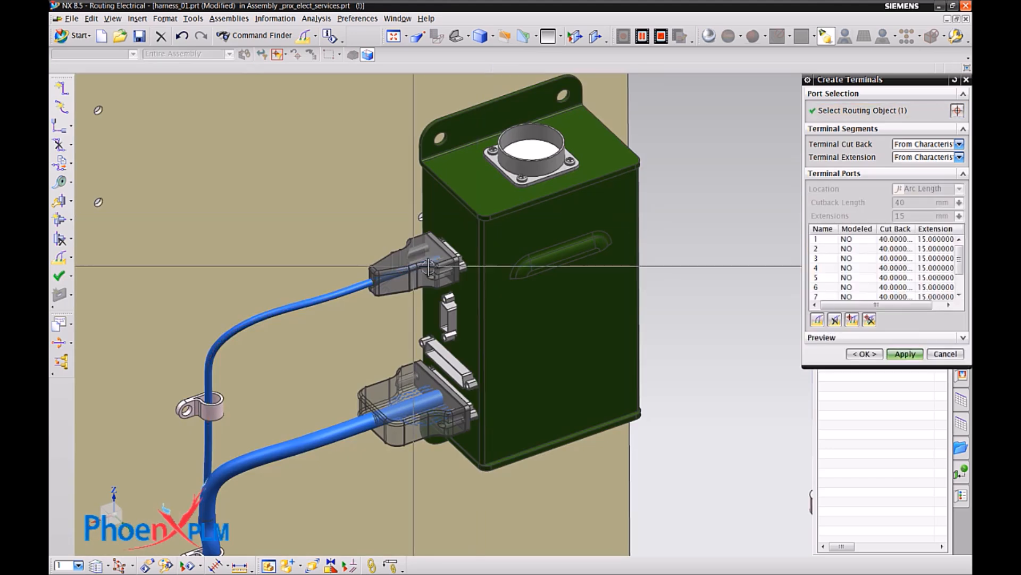
pyautogui.rightClick(854, 248)
pyautogui.click(881, 269)
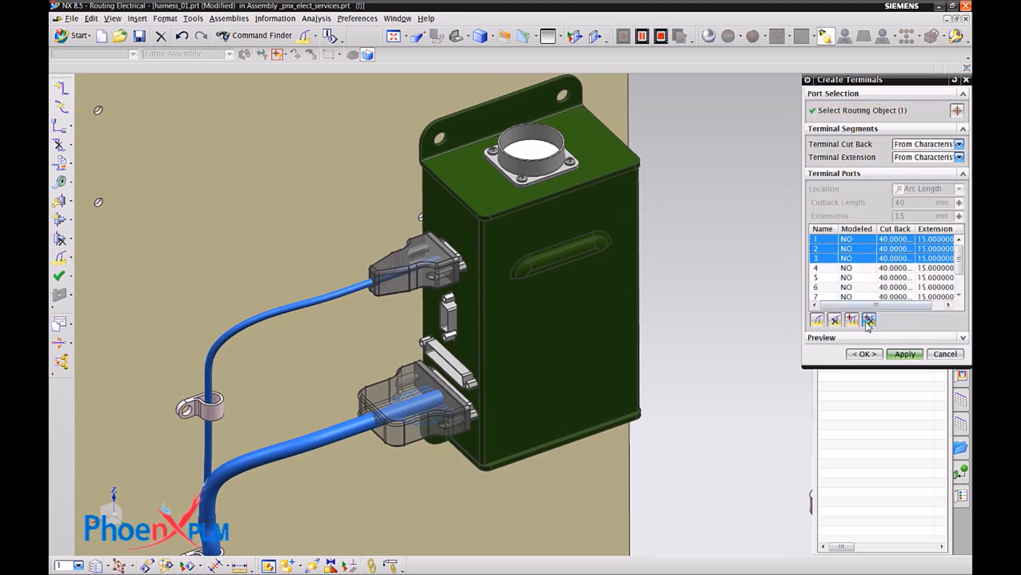
pyautogui.rightClick(820, 321)
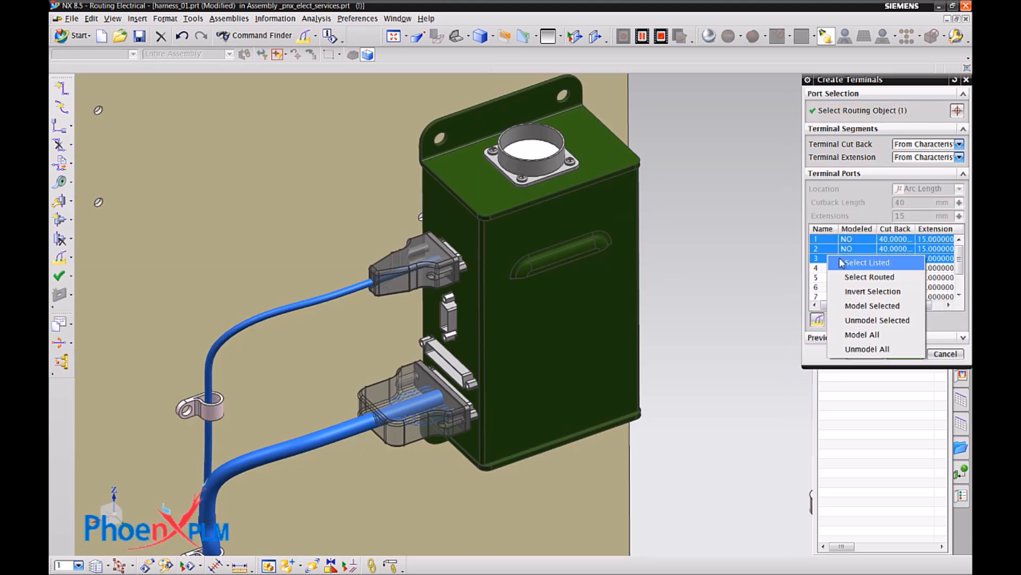
pyautogui.click(854, 306)
pyautogui.click(864, 354)
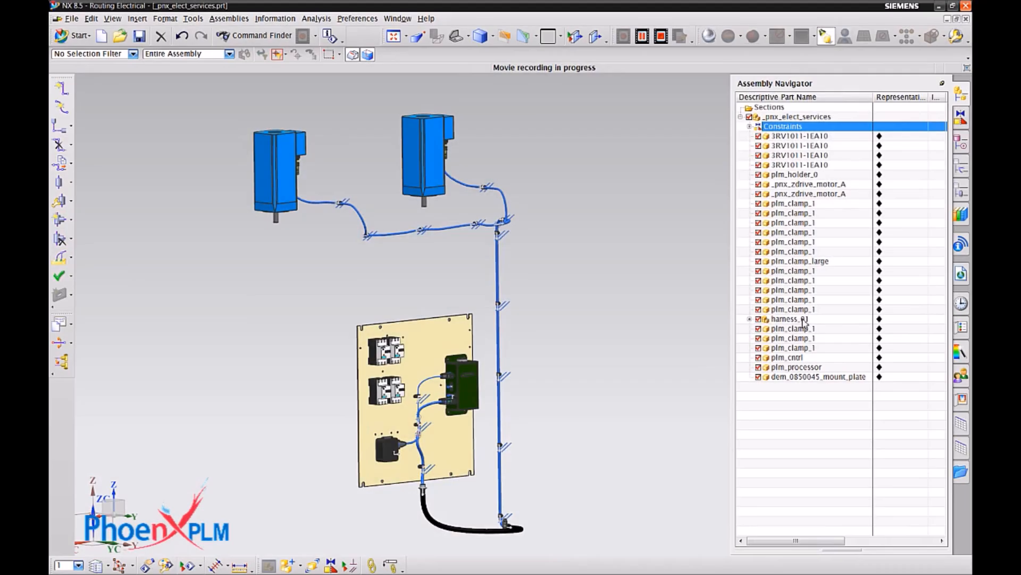
# Make the harness_01 component of the assembly the displayed part.
pyautogui.click(802, 320)
pyautogui.rightClick(804, 321)
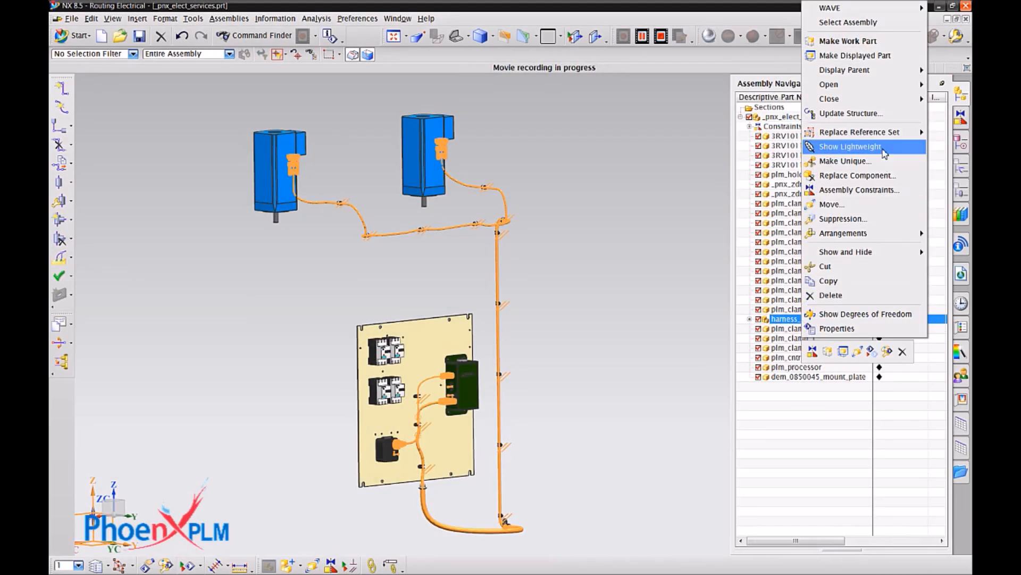
pyautogui.click(851, 55)
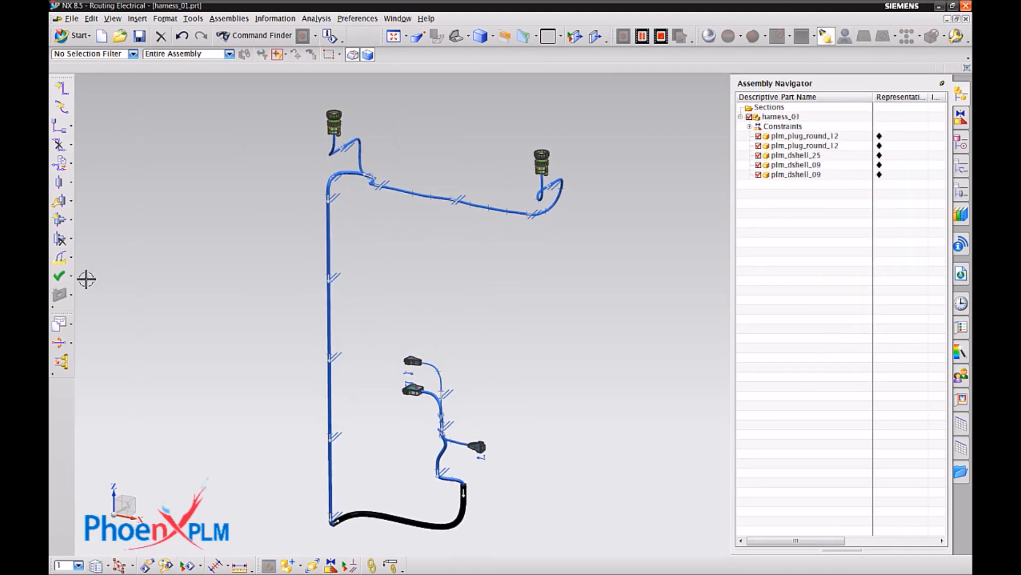
# Create the formboard drawing harness_01_dwg1 from the A1 - Size template, previewing As Designed branch angles before setting Standard Angles.
pyautogui.click(60, 324)
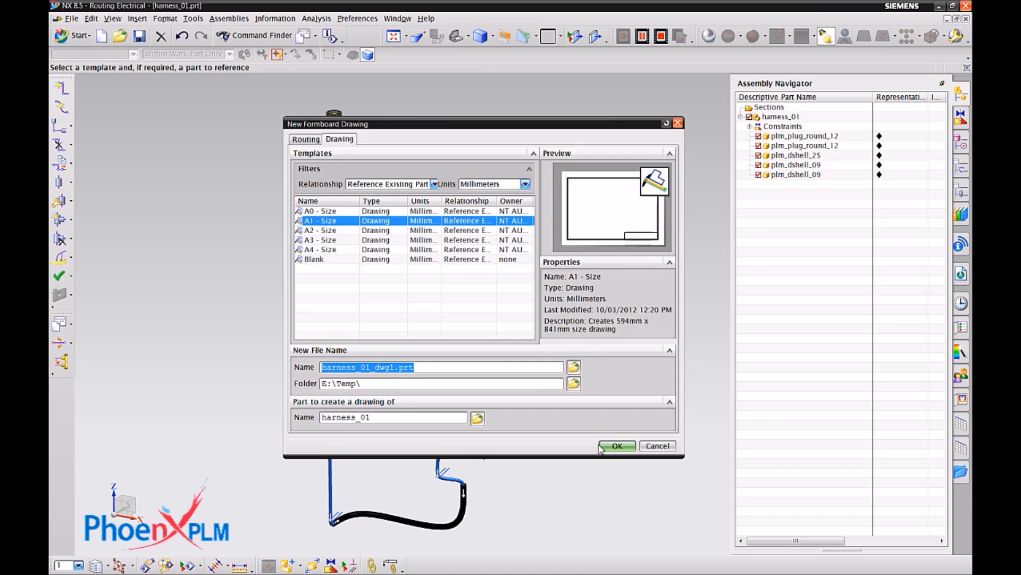
pyautogui.click(616, 446)
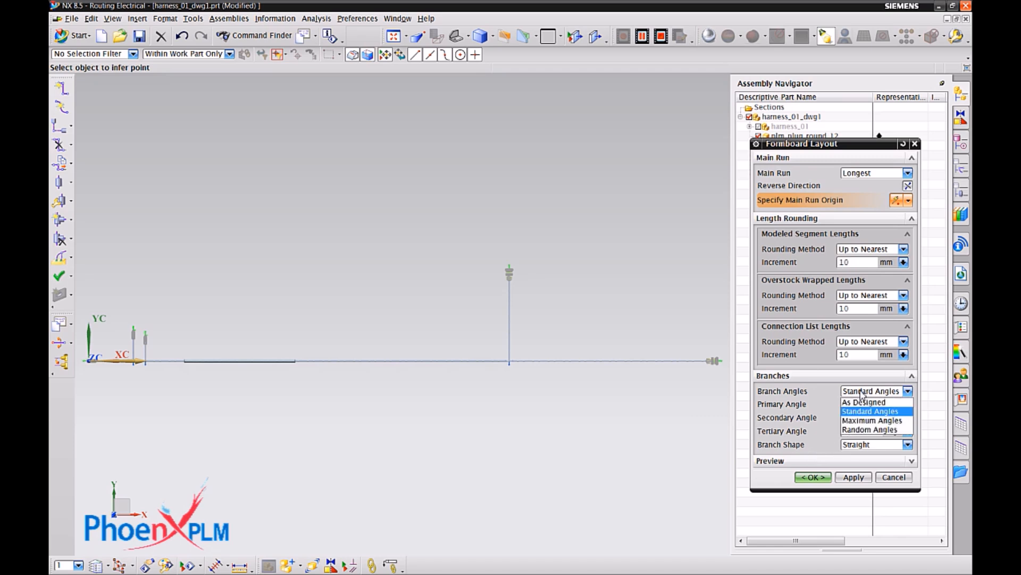
pyautogui.click(864, 402)
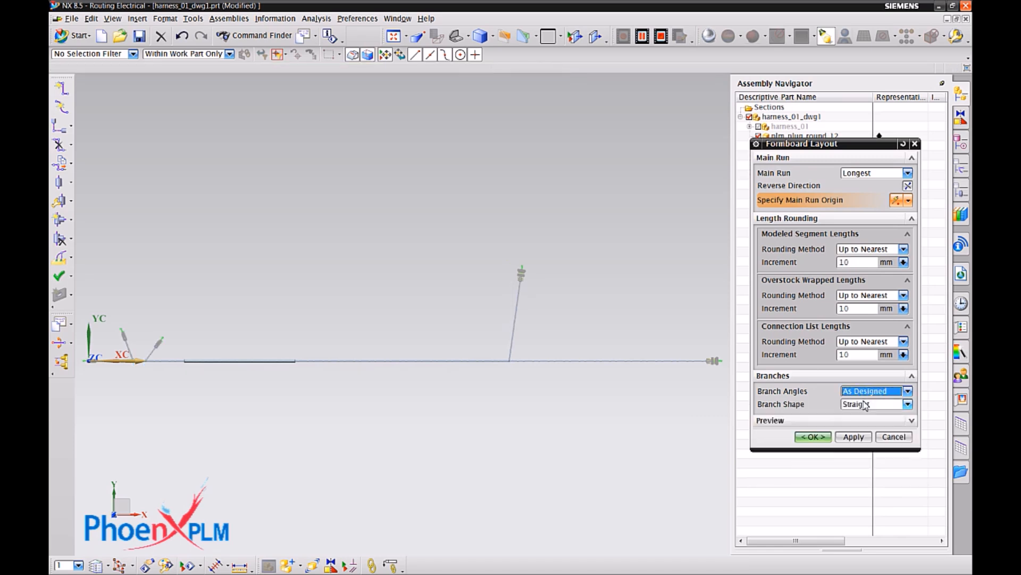
pyautogui.click(871, 411)
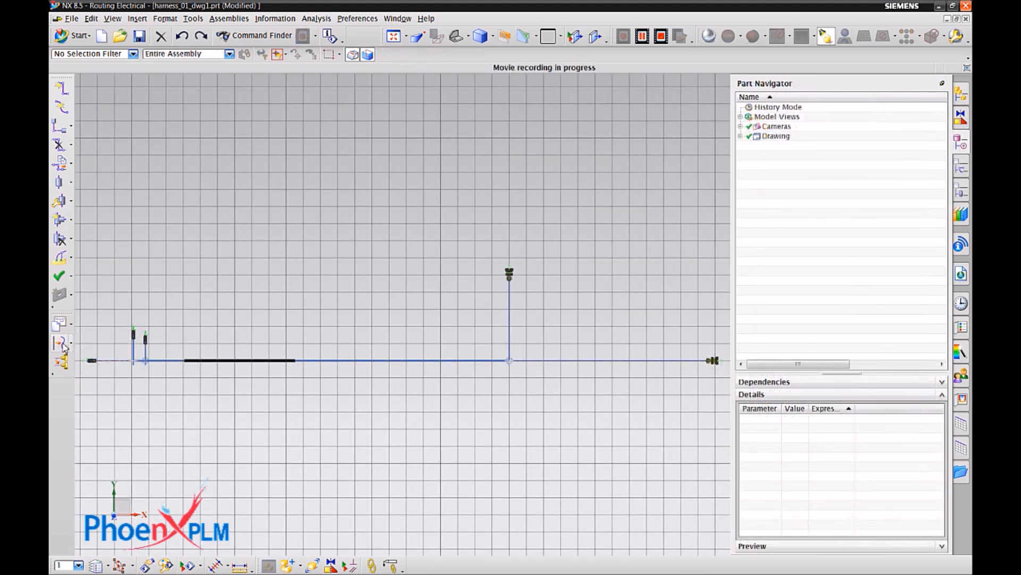
# Shape the long main run segment with 20 mm radial bends, folding it down just past the overstock, back left, and down again.
pyautogui.click(71, 344)
pyautogui.click(107, 355)
pyautogui.click(322, 361)
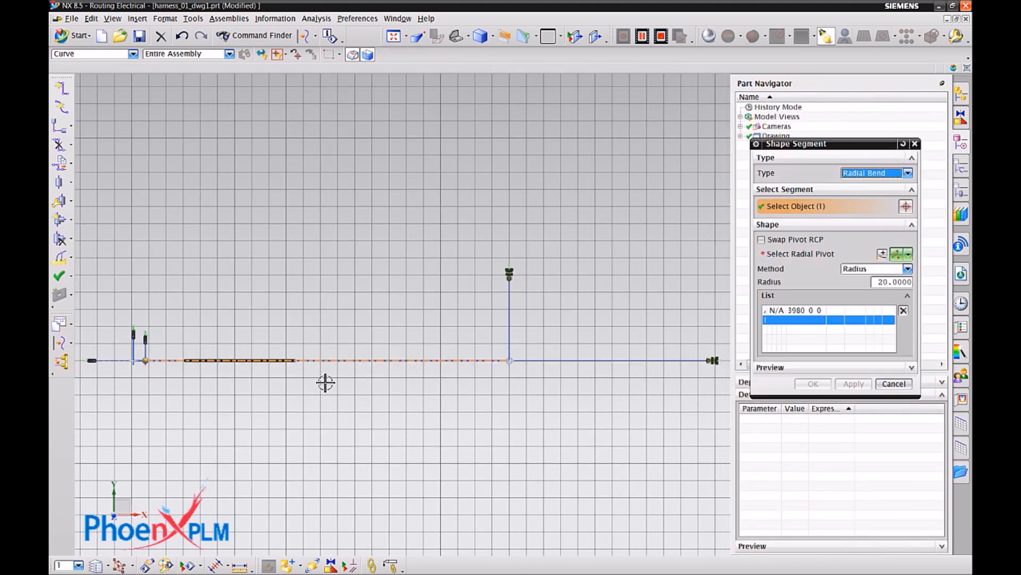
pyautogui.click(321, 361)
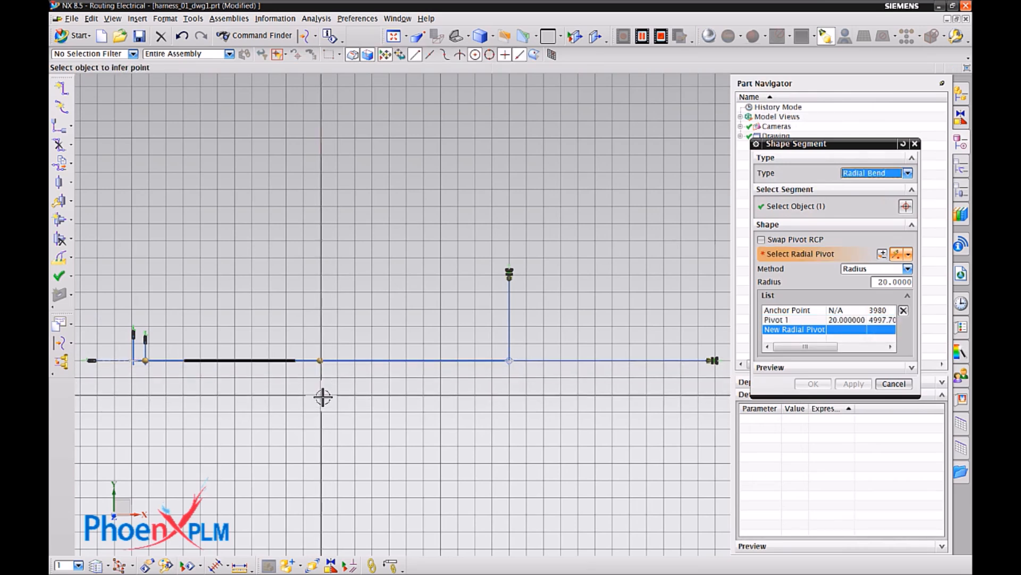
pyautogui.click(321, 396)
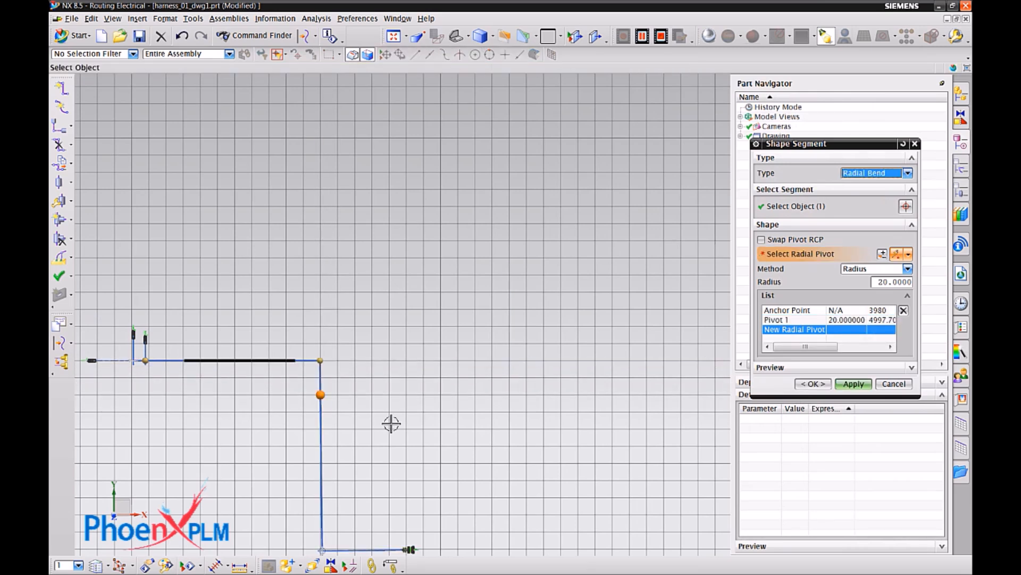
pyautogui.click(201, 396)
pyautogui.click(201, 447)
pyautogui.click(859, 384)
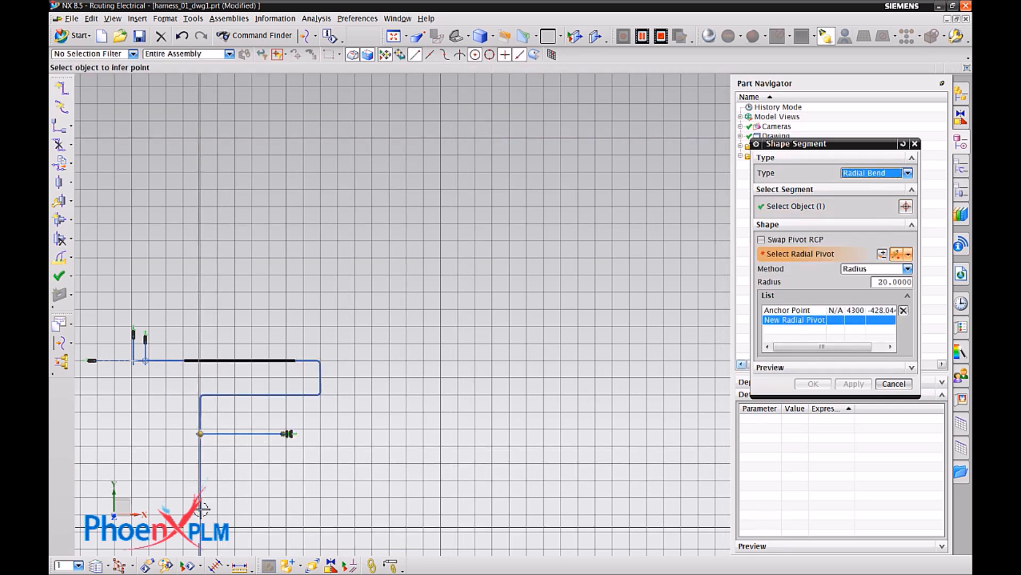
# Shape the end segment below the round-plug branch with 20 mm radial bends so that it turns right beneath the branch.
pyautogui.click(200, 462)
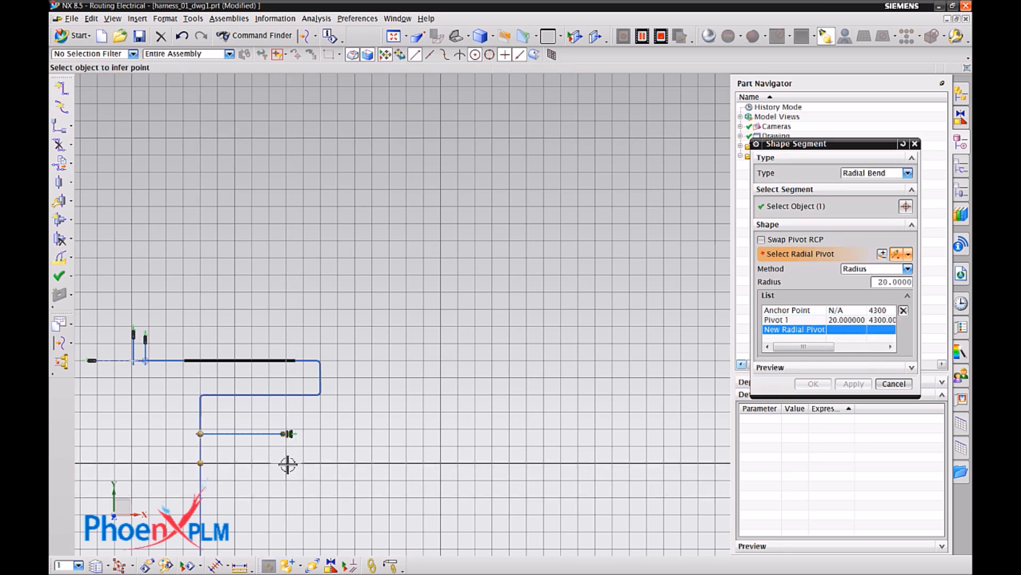
pyautogui.click(288, 463)
pyautogui.rightClick(440, 385)
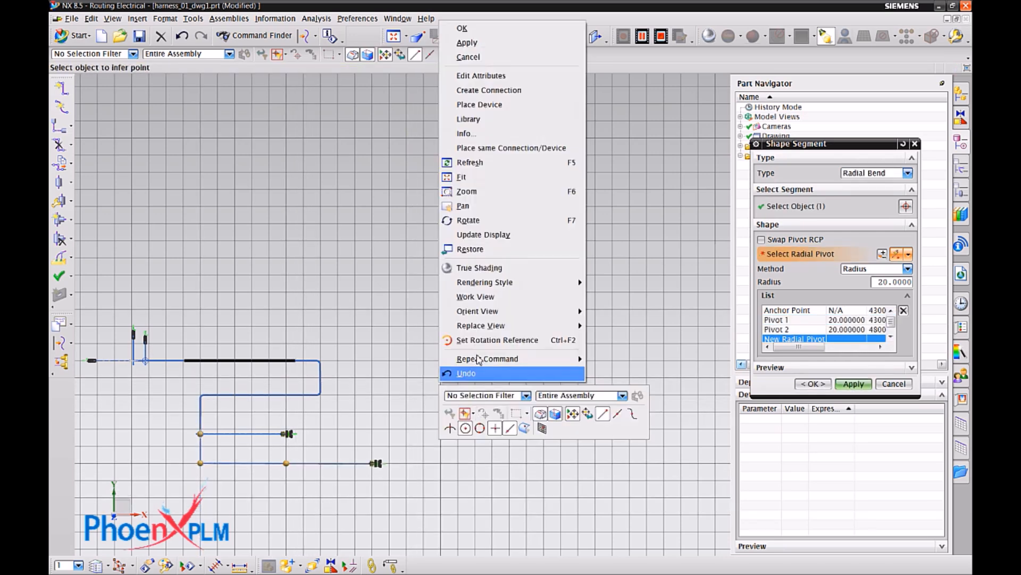
pyautogui.click(469, 177)
pyautogui.click(812, 383)
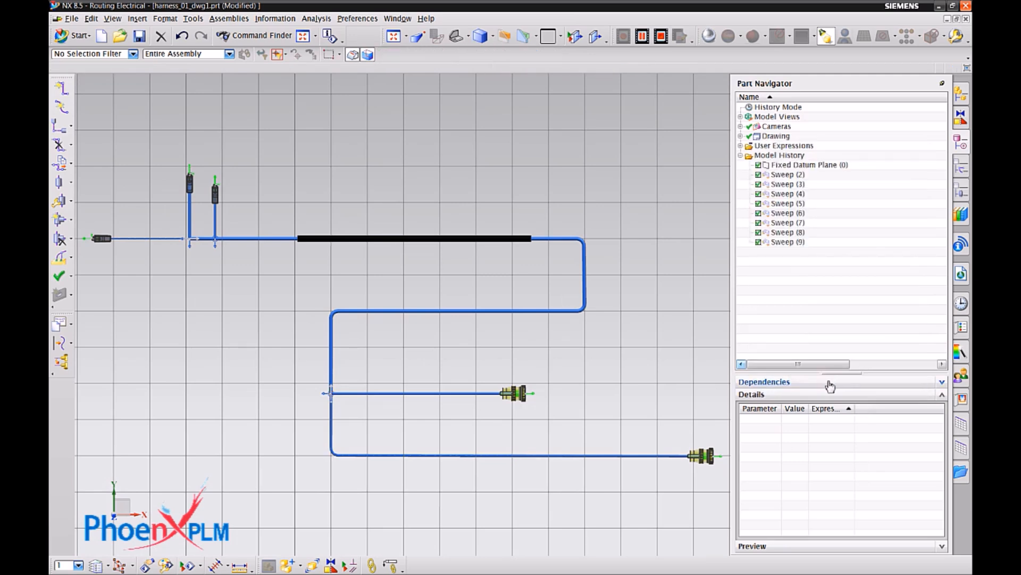
# Switch the formboard drawing part to the Drafting application.
pyautogui.click(64, 38)
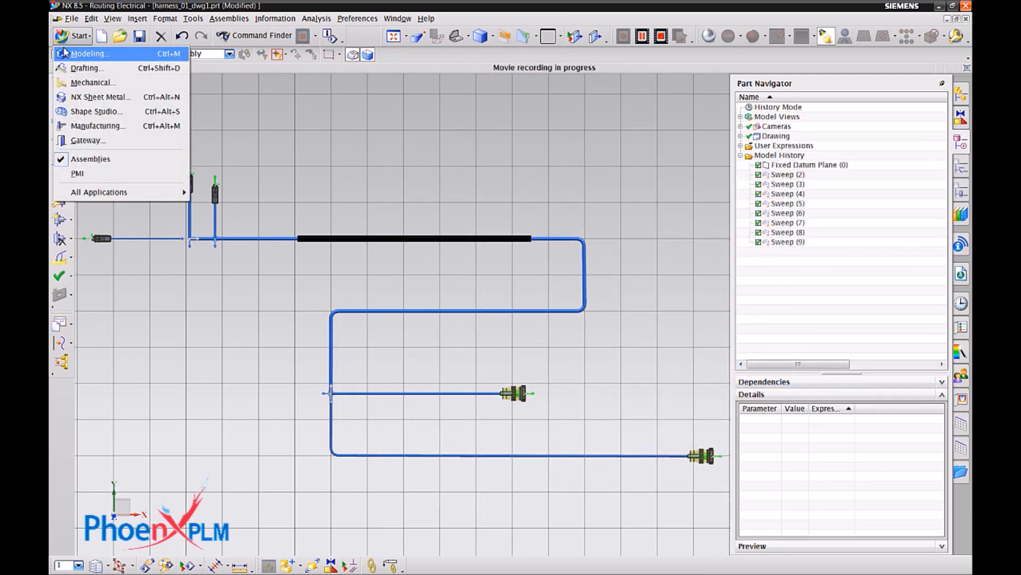
pyautogui.click(85, 67)
pyautogui.click(908, 304)
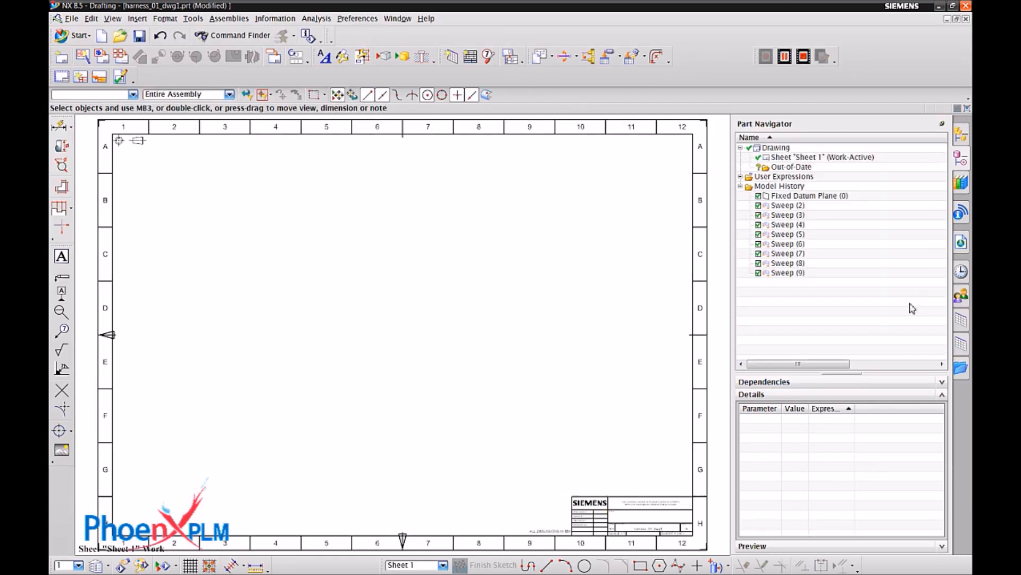
# Add a base view of the harness using the Top model view at 1:5 scale, placed in the upper middle of the sheet.
pyautogui.rightClick(394, 135)
pyautogui.click(457, 158)
pyautogui.click(883, 316)
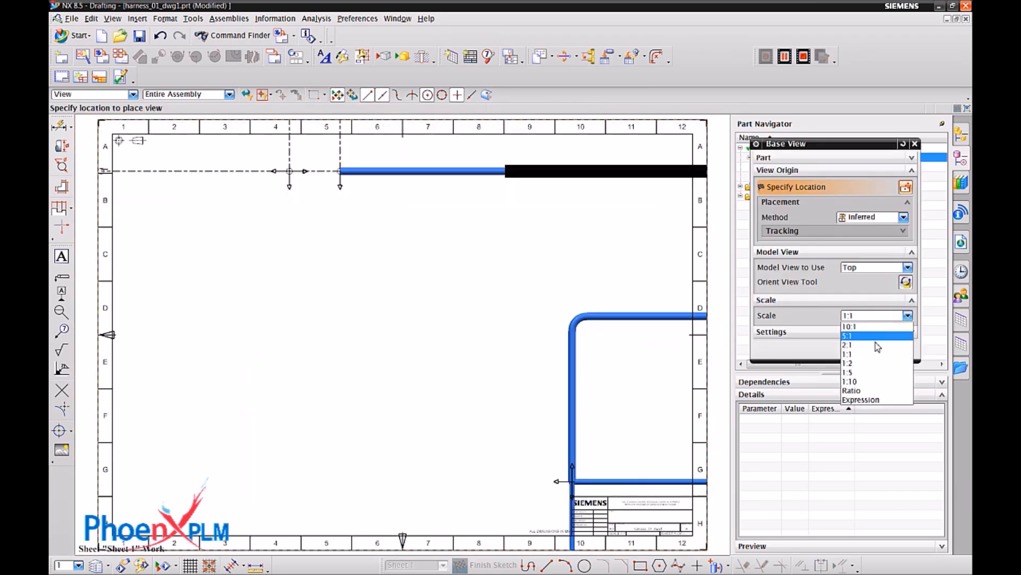
pyautogui.click(872, 363)
pyautogui.click(883, 316)
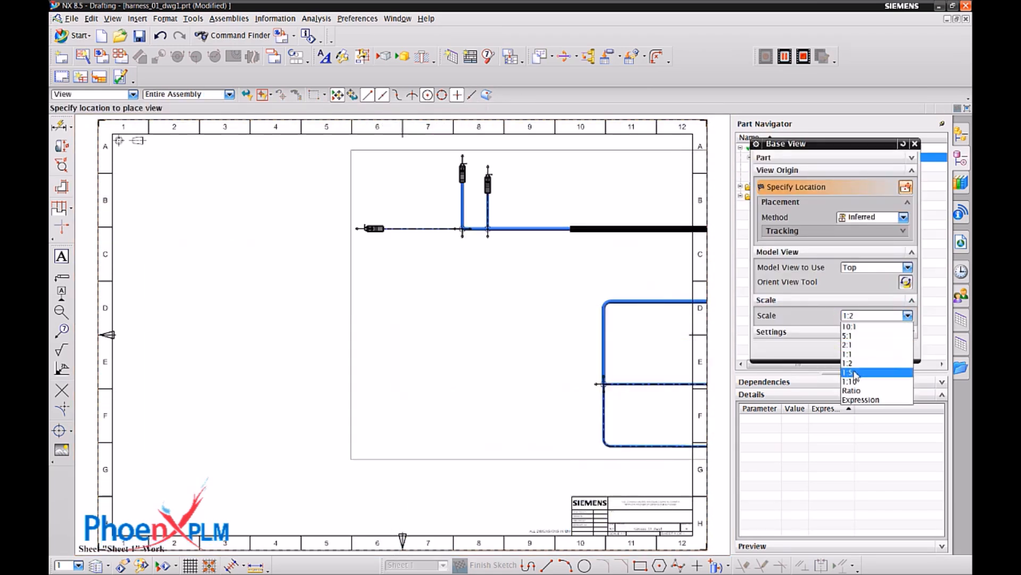
pyautogui.click(855, 372)
pyautogui.click(378, 283)
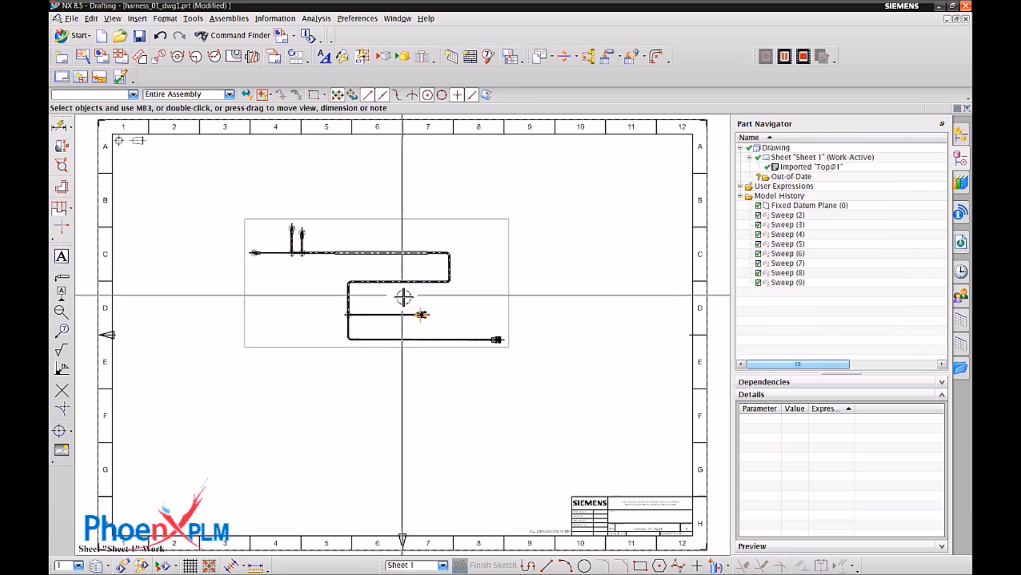
# Place a pnx_pin_list table beside the lower end of the harness view and assign it to the lowest round plug.
pyautogui.scroll(3, 403, 296)
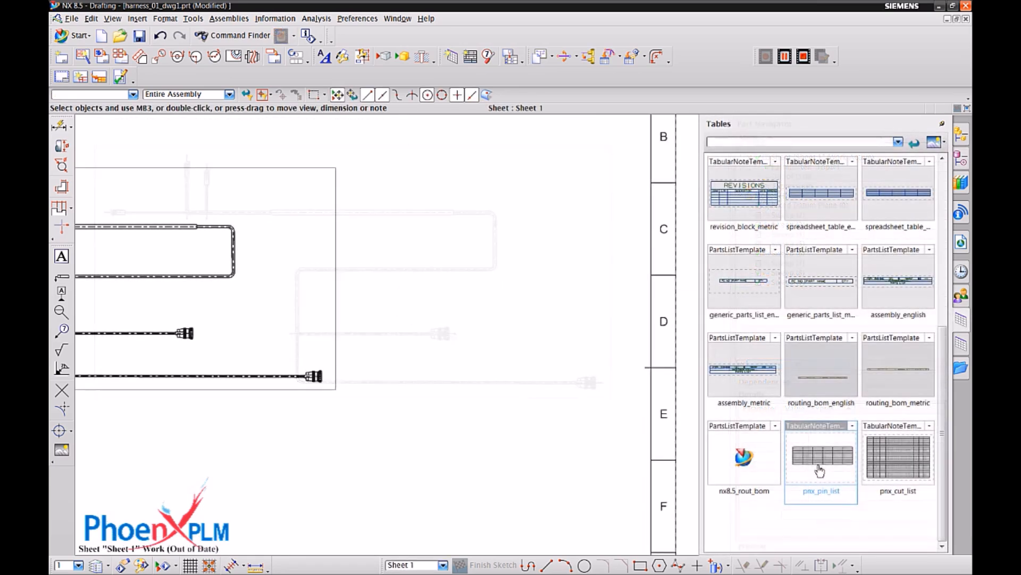
pyautogui.moveTo(820, 469); pyautogui.dragTo(337, 371)
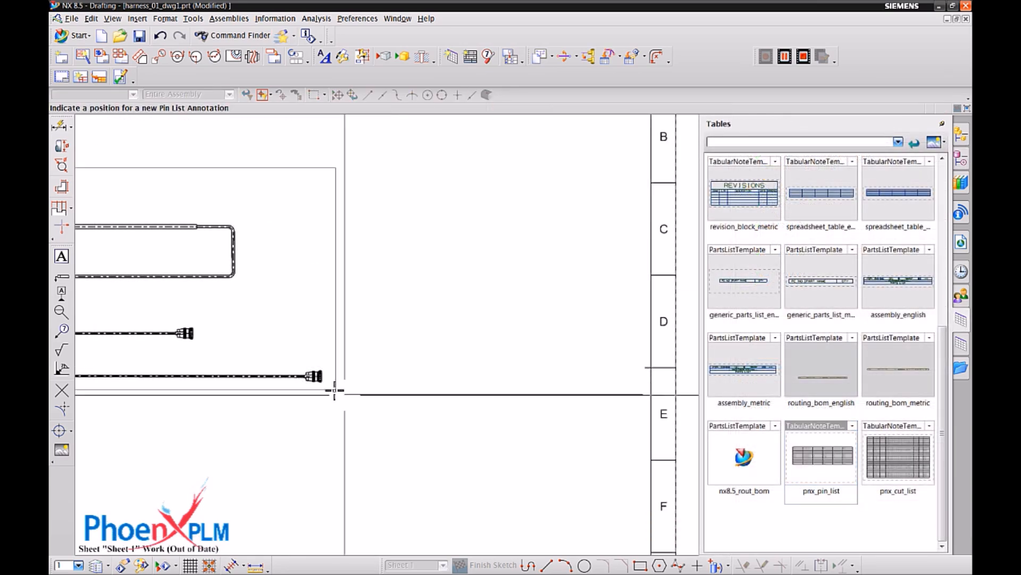
pyautogui.click(338, 369)
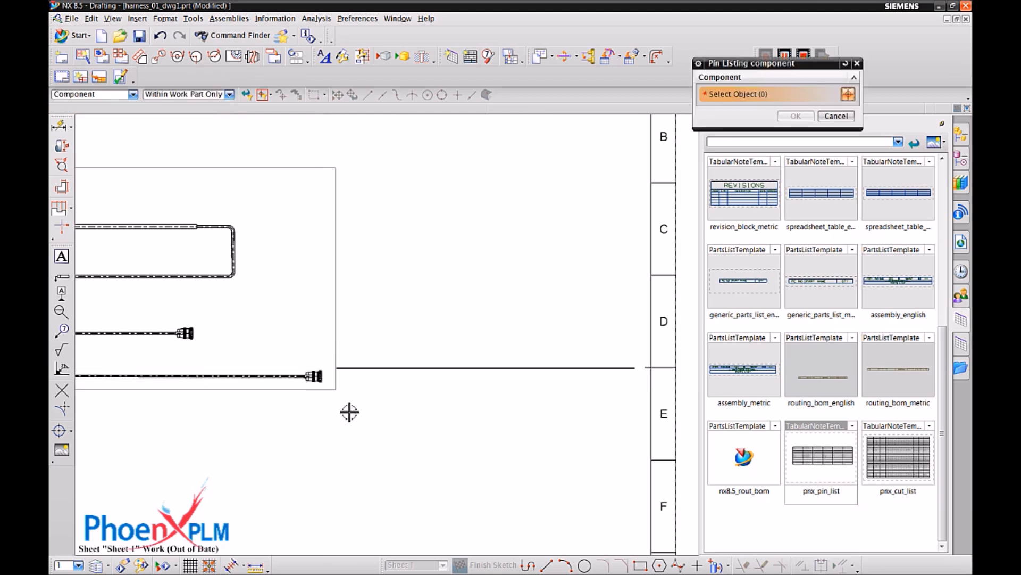
pyautogui.click(320, 379)
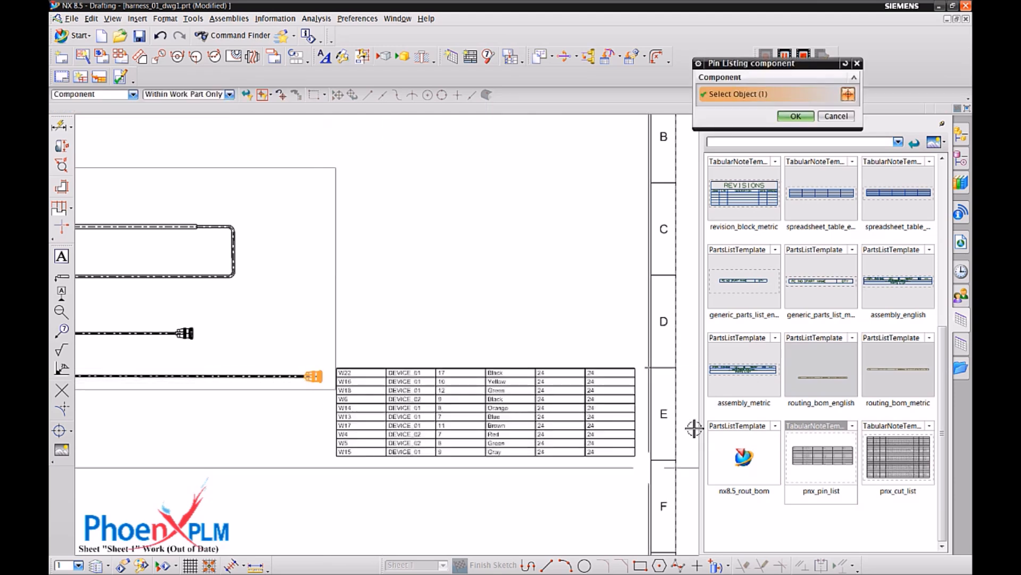
pyautogui.click(796, 116)
# Place a pnx_pin_list table for the upper round plug above the first list, and a wire cut list table below the harness view.
pyautogui.moveTo(822, 467); pyautogui.dragTo(337, 243)
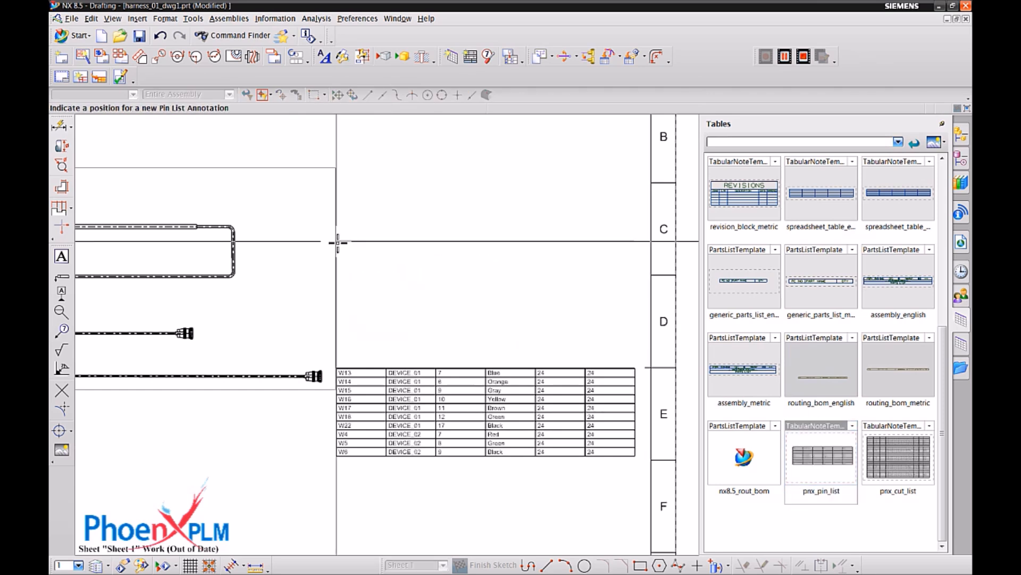
pyautogui.click(337, 242)
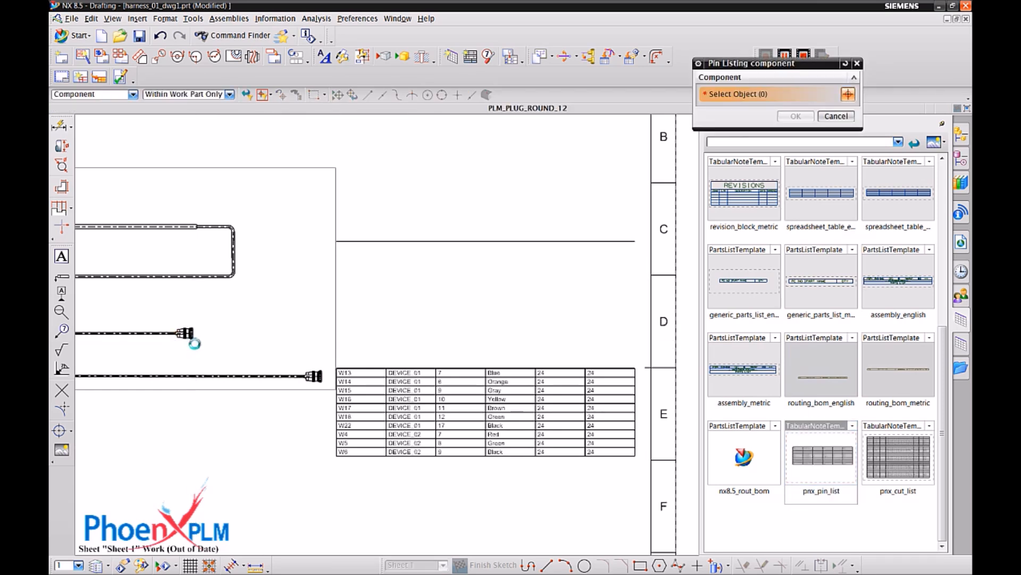
pyautogui.click(187, 334)
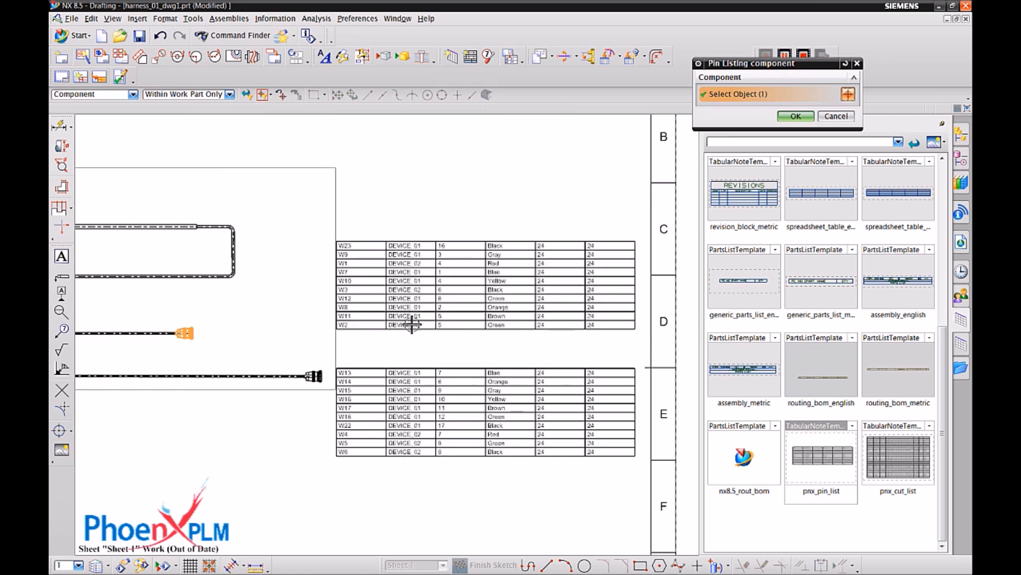
pyautogui.click(795, 117)
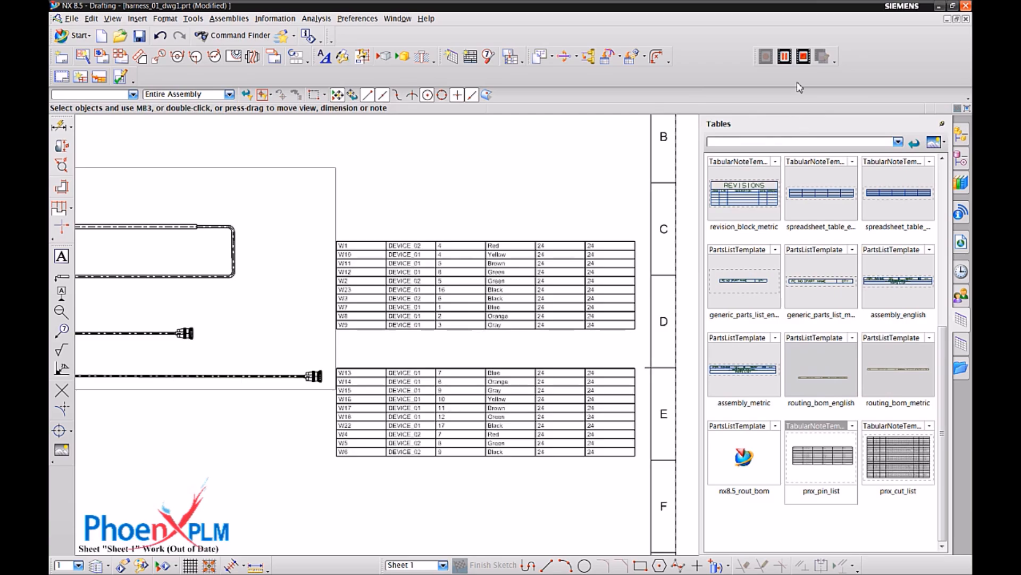
pyautogui.scroll(5, 881, 428)
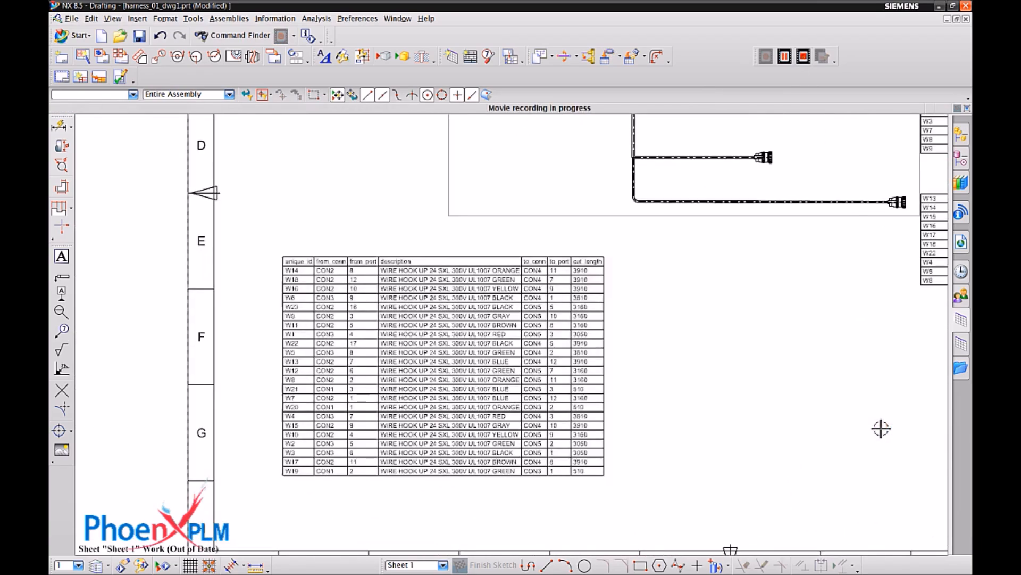
pyautogui.scroll(5, 881, 428)
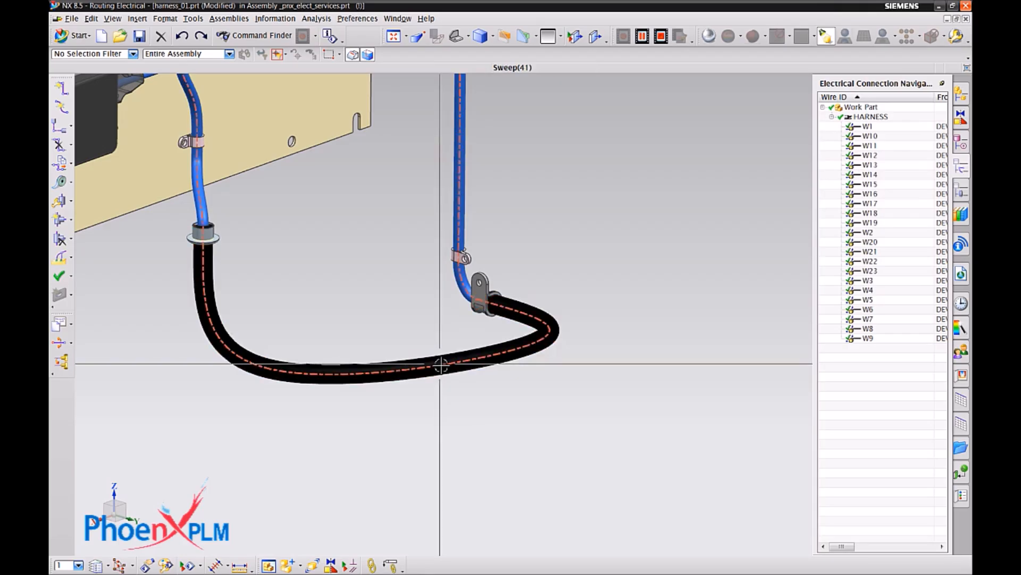
# Edit the spline path through the black overstock section, adding a point near each end of its low loop.
pyautogui.rightClick(440, 366)
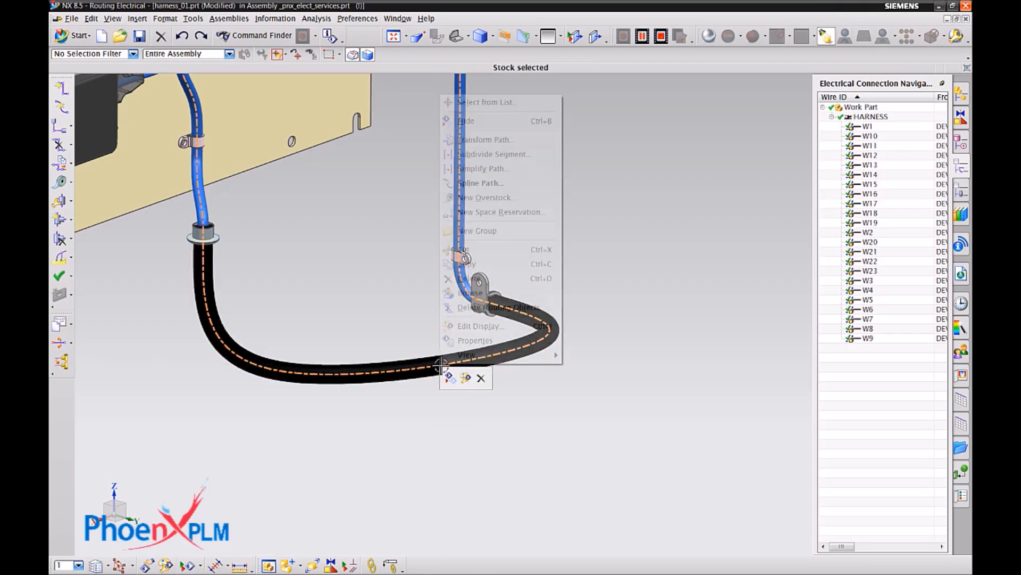
pyautogui.click(513, 183)
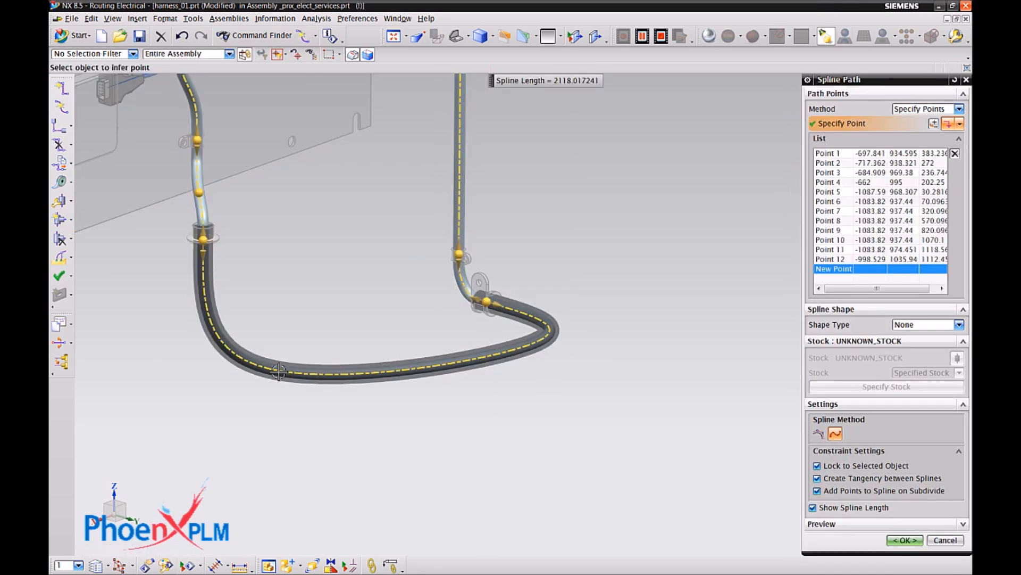
pyautogui.click(278, 371)
pyautogui.click(537, 348)
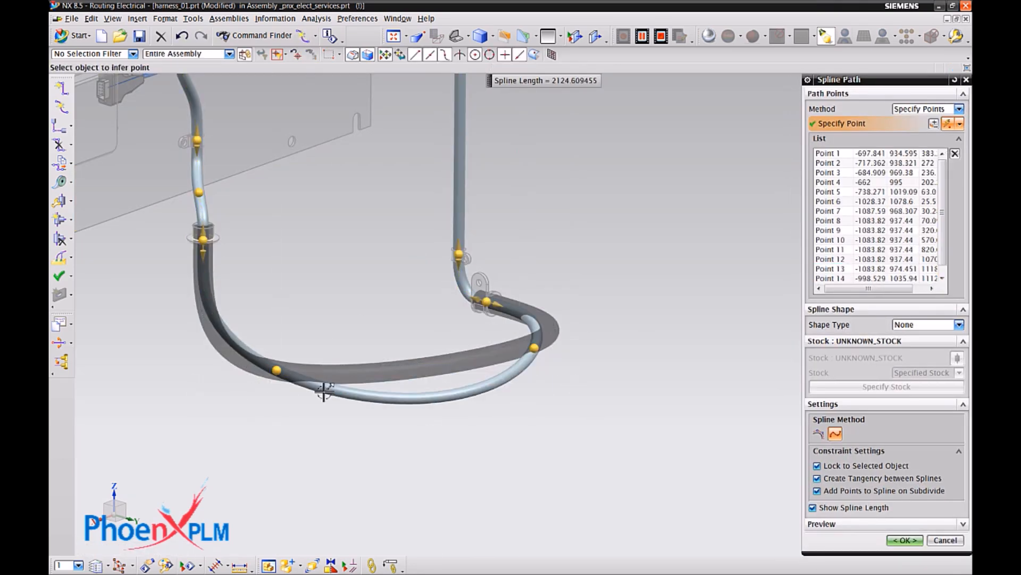
# Lower both added spline points so that the overstock section hangs in a deeper loop, and accept the path.
pyautogui.click(277, 370)
pyautogui.moveTo(273, 303); pyautogui.dragTo(273, 370)
pyautogui.click(534, 346)
pyautogui.moveTo(538, 299); pyautogui.dragTo(543, 371)
pyautogui.click(904, 540)
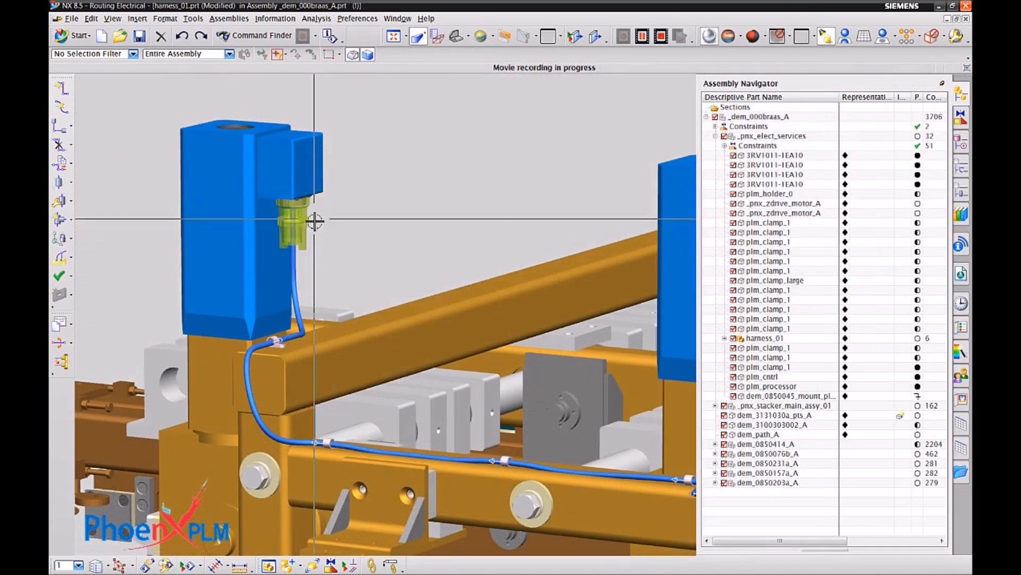
# Move the round plug away from the blue drive motor by -240 mm along its Y handle.
pyautogui.rightClick(310, 221)
pyautogui.click(319, 222)
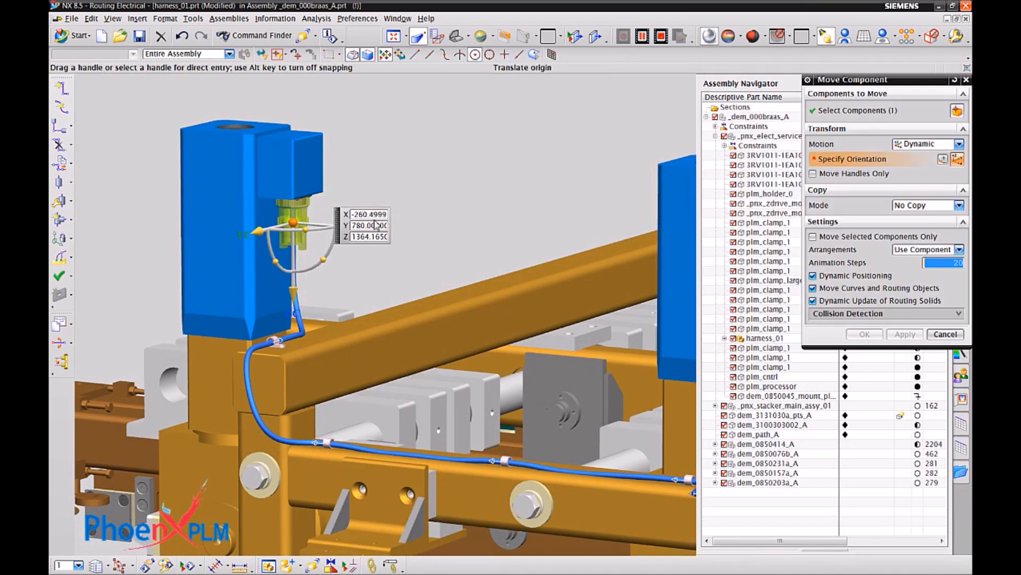
pyautogui.moveTo(260, 232); pyautogui.dragTo(350, 209)
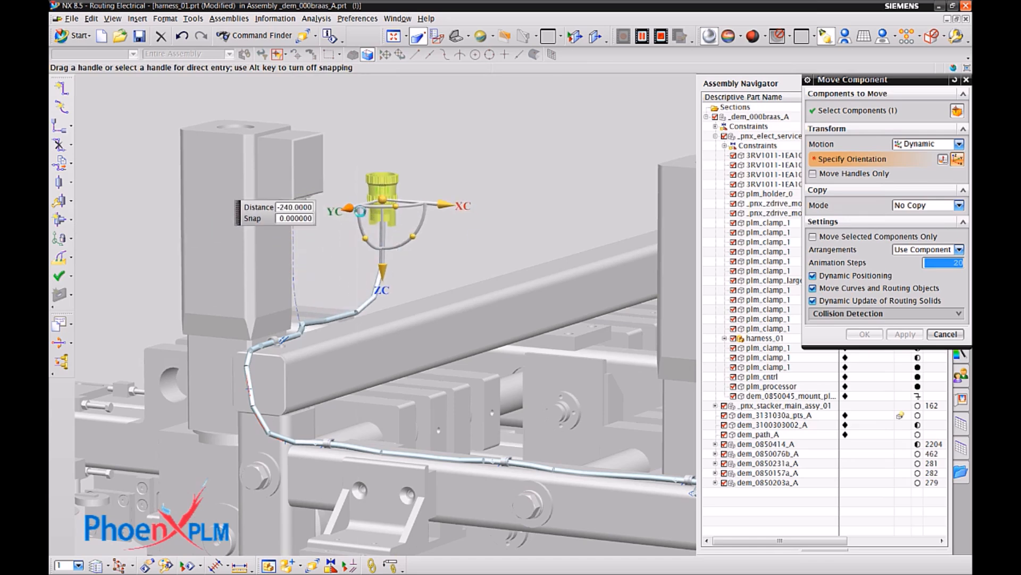
pyautogui.click(864, 335)
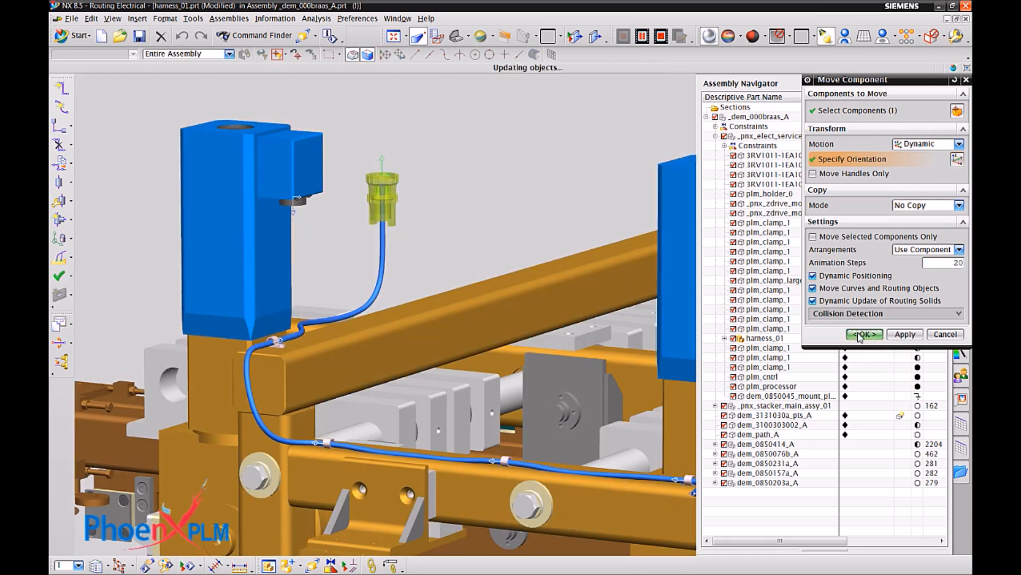
# Apply the Lock Length shape type with a value of 1500 to the spline path leading to the moved round plug.
pyautogui.click(381, 263)
pyautogui.rightClick(380, 239)
pyautogui.click(433, 361)
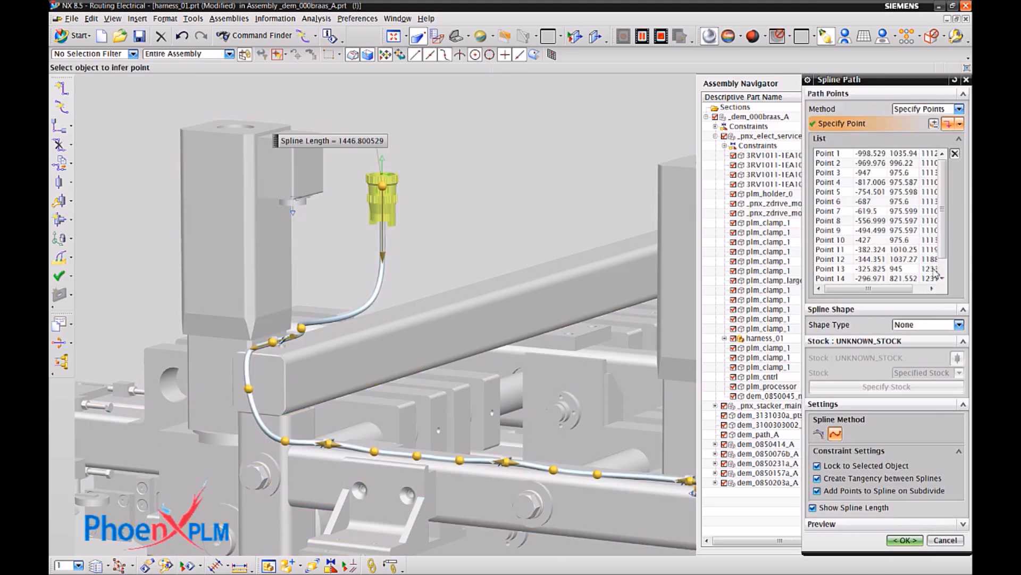
pyautogui.click(915, 345)
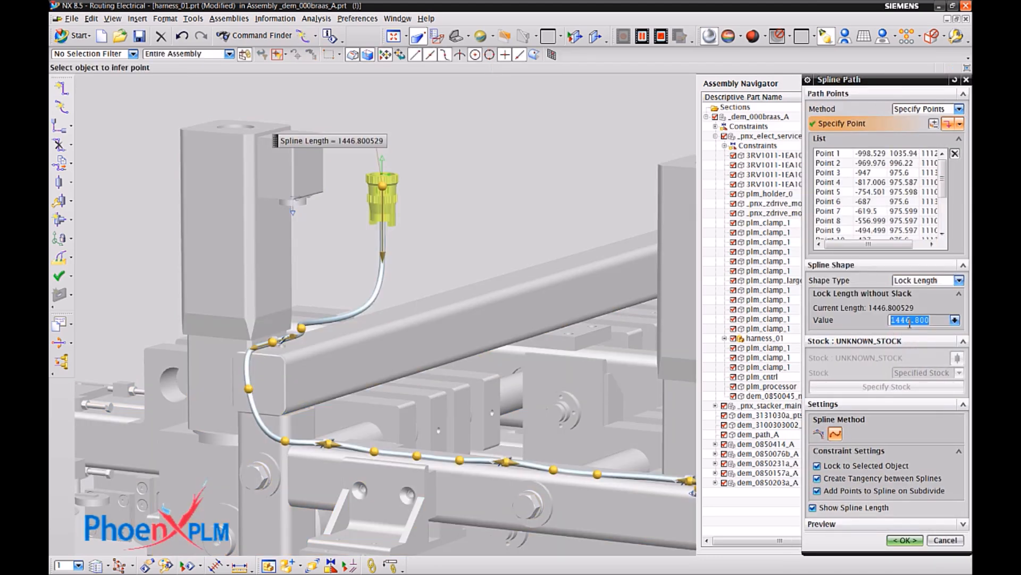
pyautogui.click(906, 541)
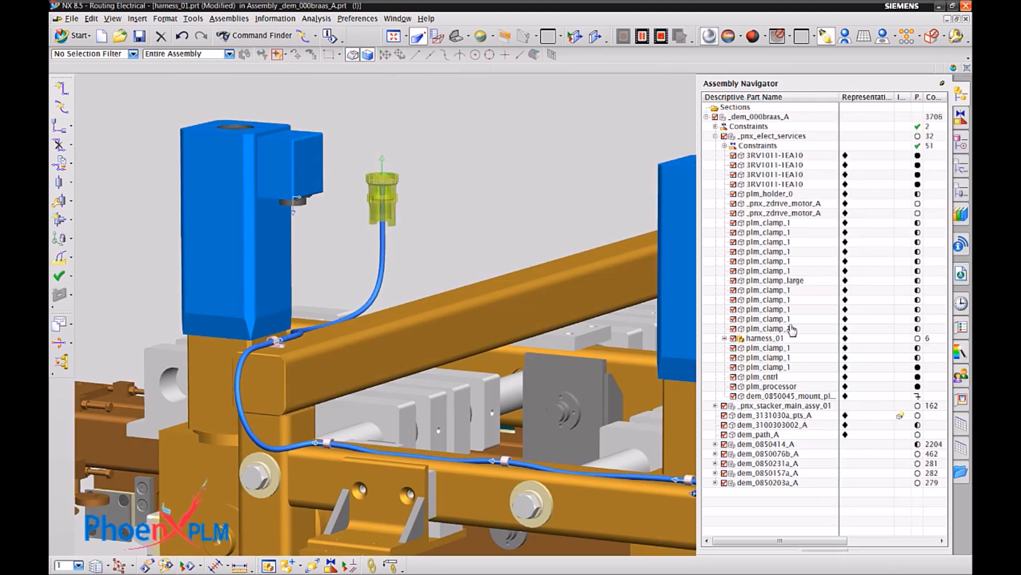
# Move the round plug farther from the motor along the Y axis to Y 500, testing the locked-length path.
pyautogui.rightClick(399, 200)
pyautogui.click(429, 222)
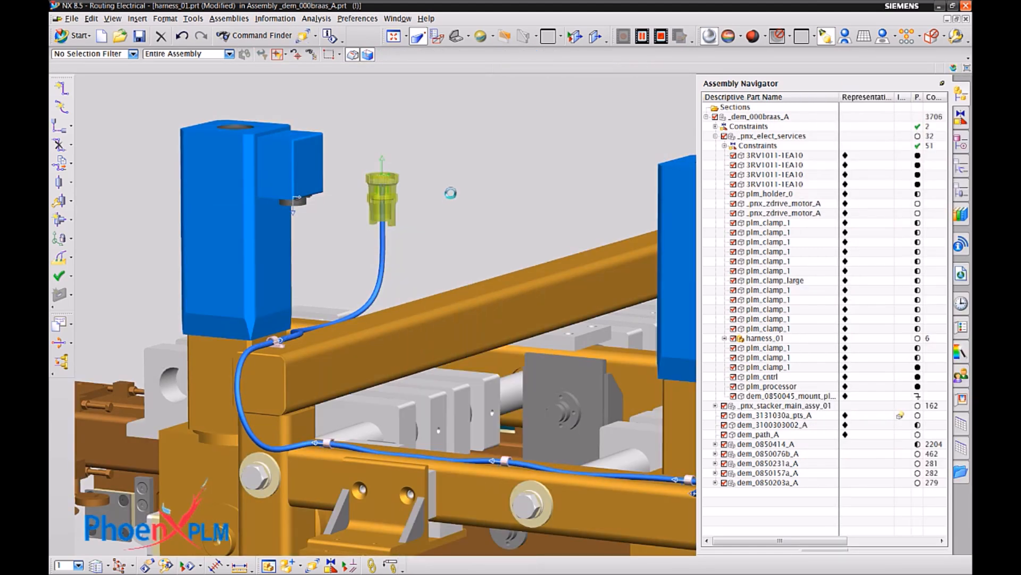
pyautogui.moveTo(348, 208); pyautogui.dragTo(471, 181)
pyautogui.moveTo(345, 211); pyautogui.dragTo(374, 215)
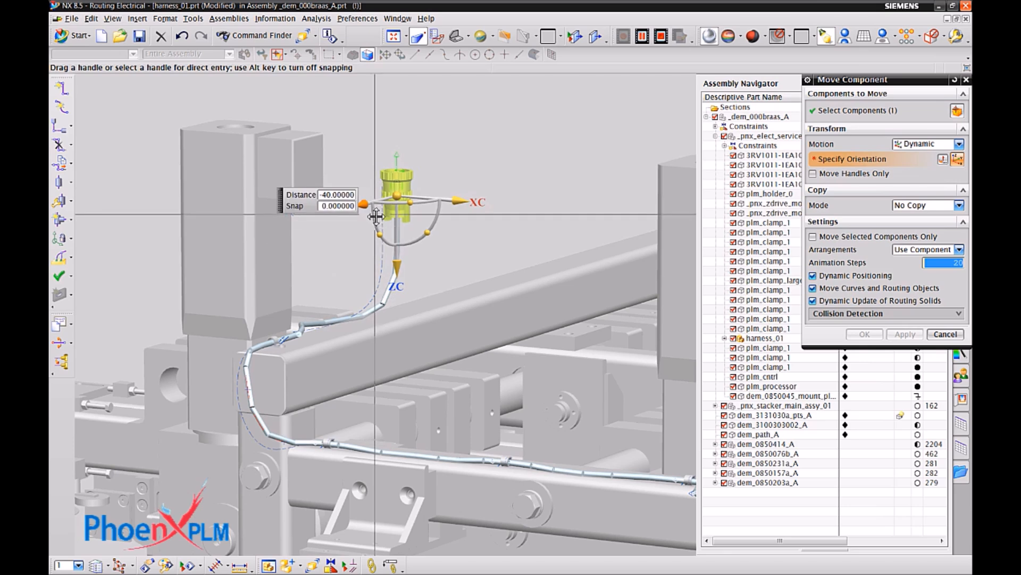
# Relocate only the move handles to the plug's upper arc center, and snap the plug back onto the motor connector's arc center.
pyautogui.click(814, 174)
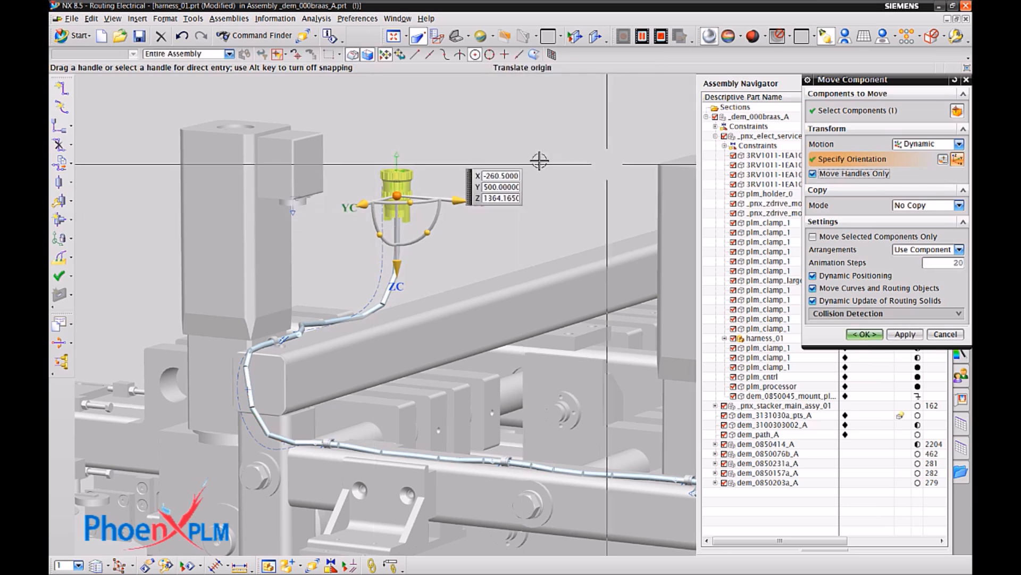
pyautogui.click(396, 171)
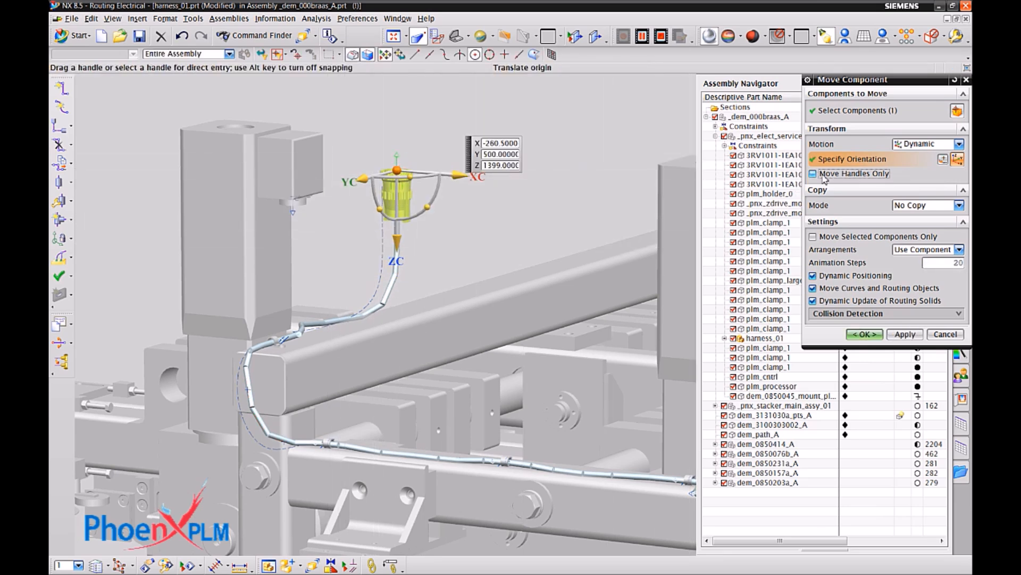
pyautogui.click(310, 209)
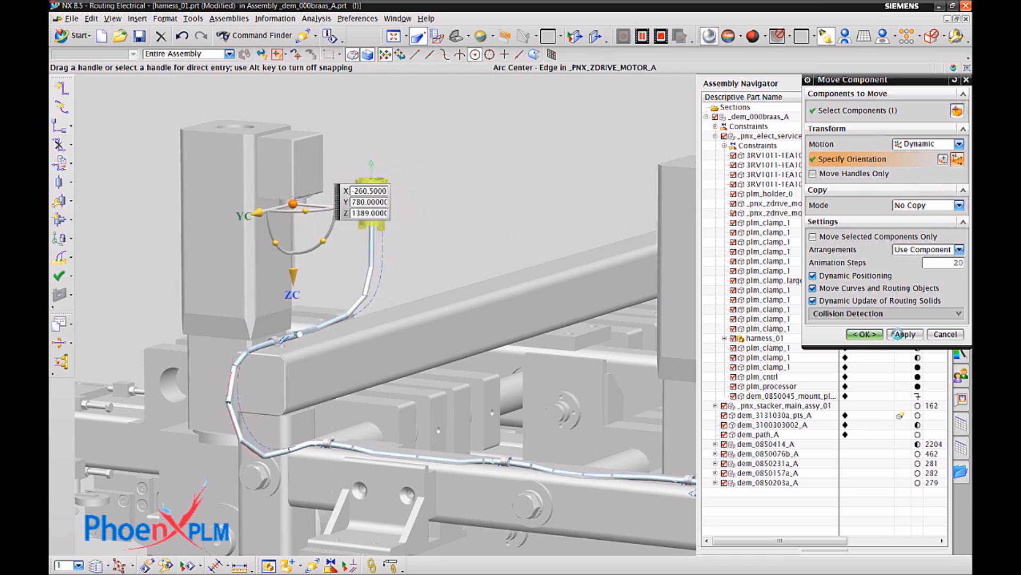
pyautogui.click(904, 334)
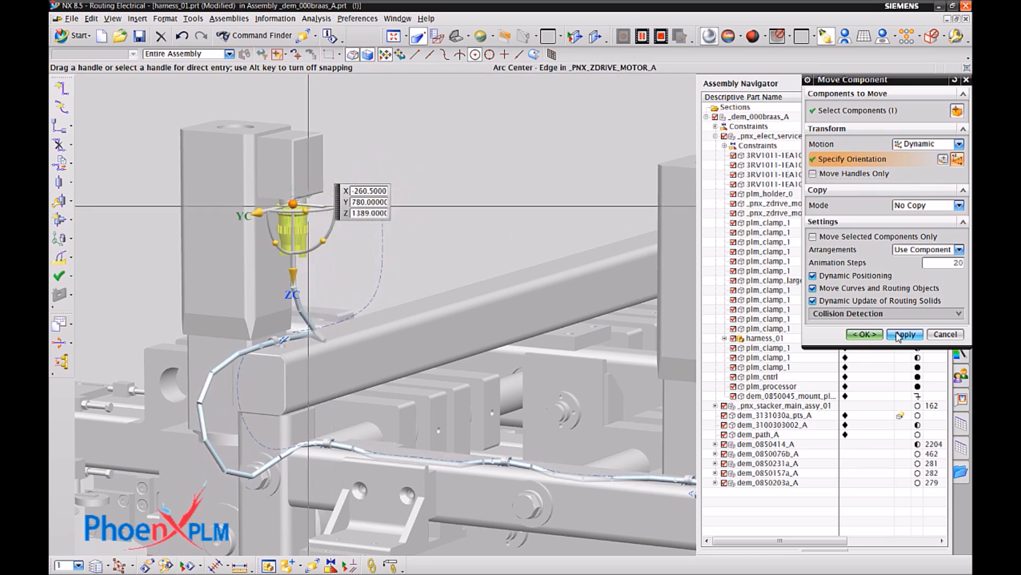
pyautogui.click(878, 336)
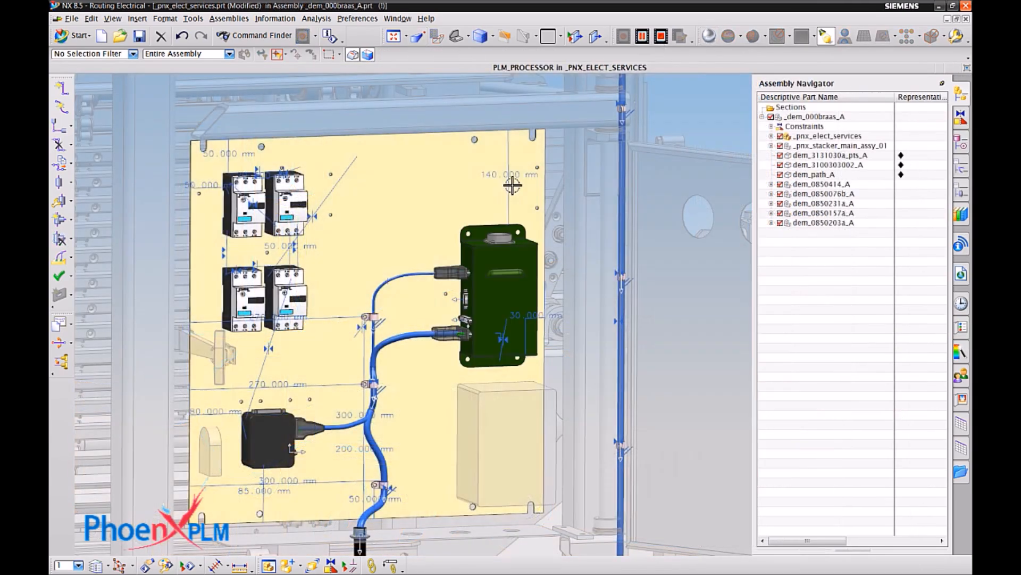
# Set the distance constraint between the mount plate's upper edge and the green processor to 80 mm.
pyautogui.click(511, 179)
pyautogui.click(546, 201)
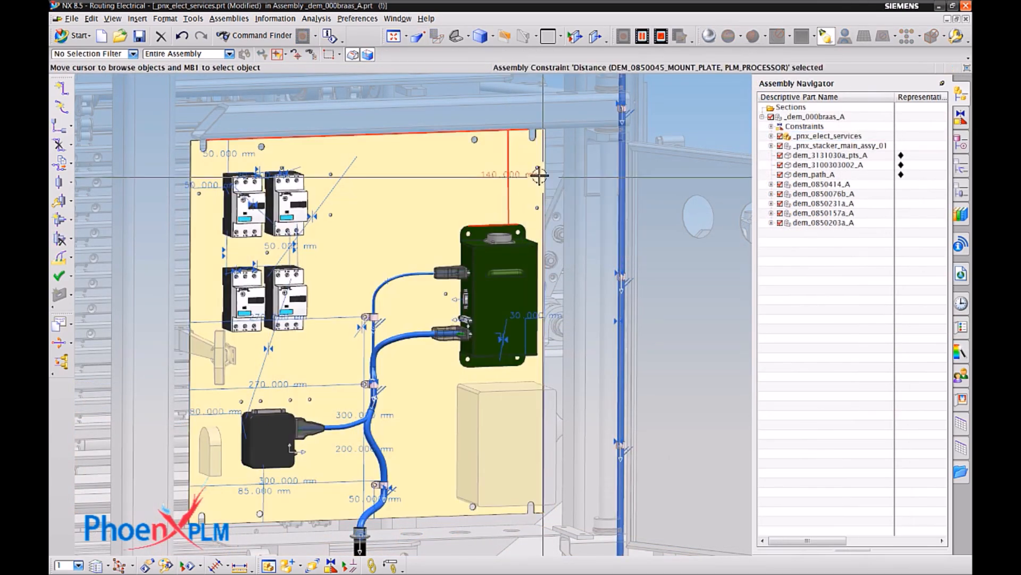
pyautogui.click(581, 161)
pyautogui.moveTo(509, 219); pyautogui.dragTo(510, 177)
pyautogui.click(762, 207)
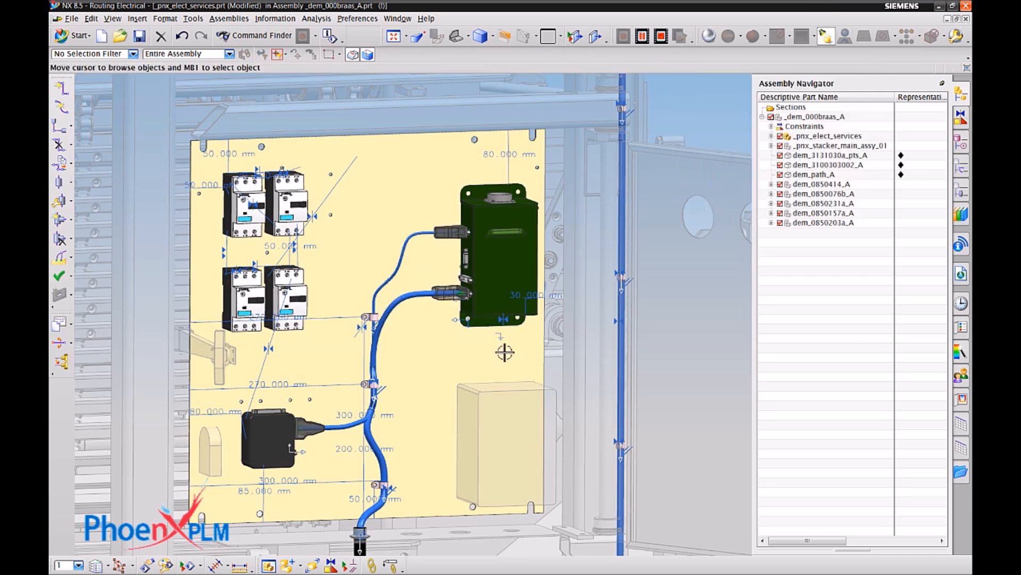
# Set the distance constraint positioning the uppermost cable clamp on the mount plate to 355 mm.
pyautogui.click(365, 413)
pyautogui.click(435, 440)
pyautogui.click(468, 421)
pyautogui.moveTo(365, 318); pyautogui.dragTo(367, 279)
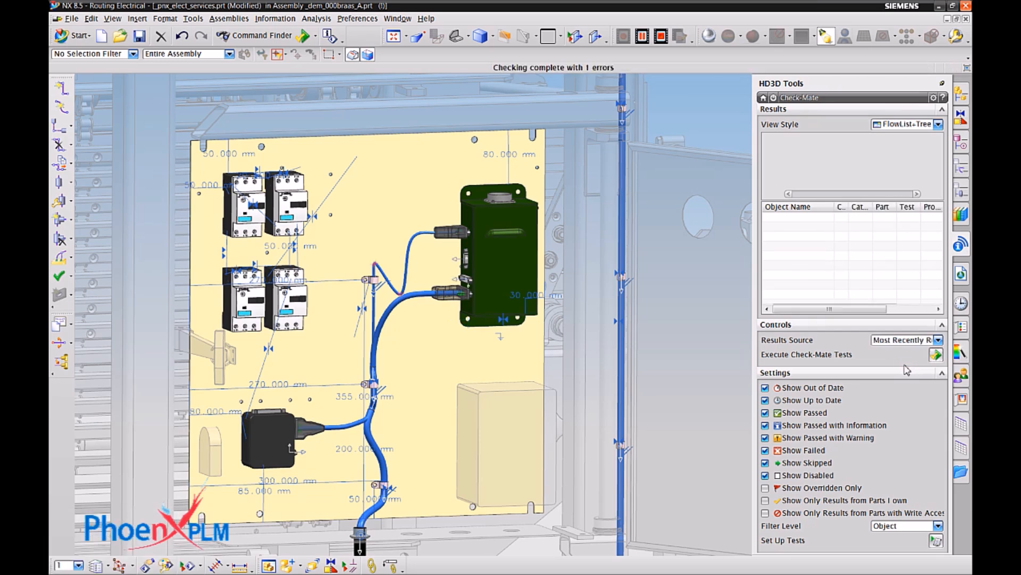
# Rework the failing spline path to the green processor's upper plug, removing its looping path point and setting the clamp-side point's forward extension to 41 mm.
pyautogui.click(800, 219)
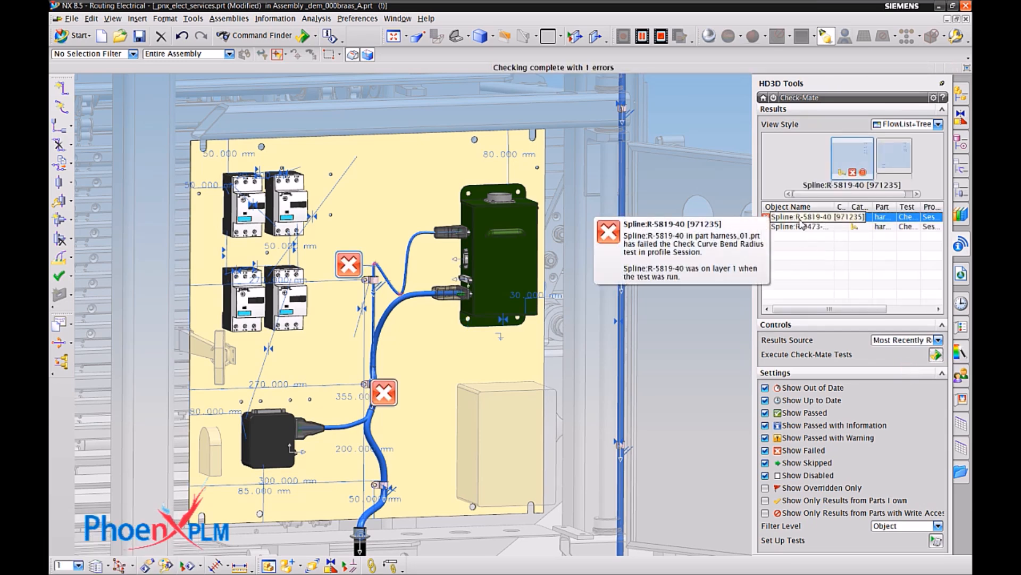
pyautogui.click(805, 227)
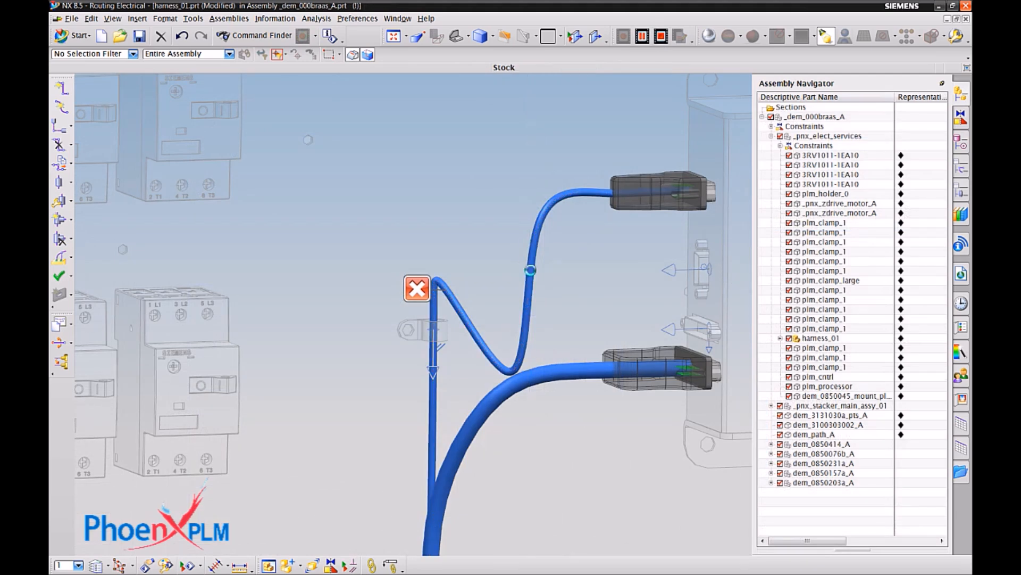
pyautogui.rightClick(531, 270)
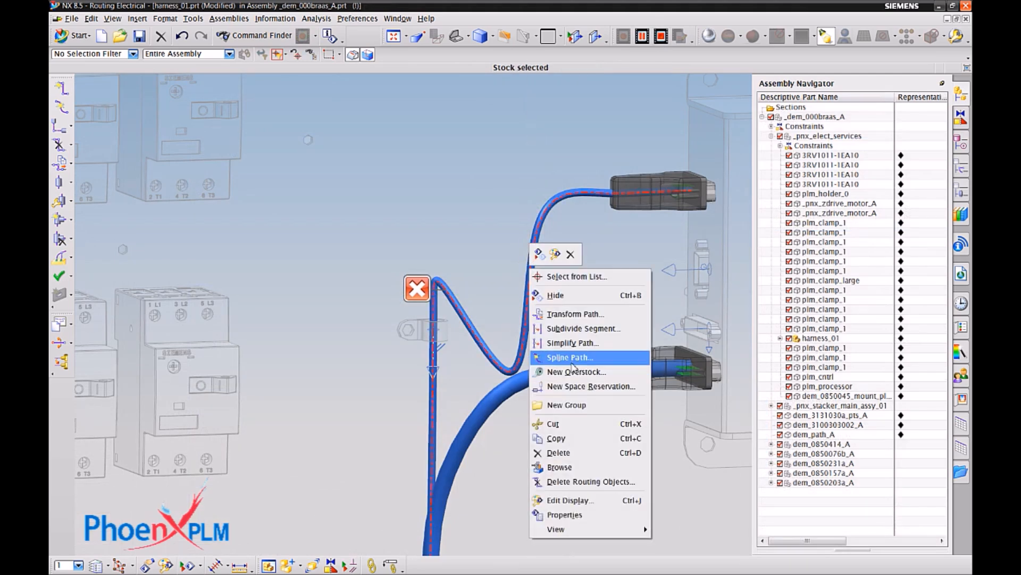
pyautogui.click(548, 358)
pyautogui.rightClick(476, 333)
pyautogui.click(501, 358)
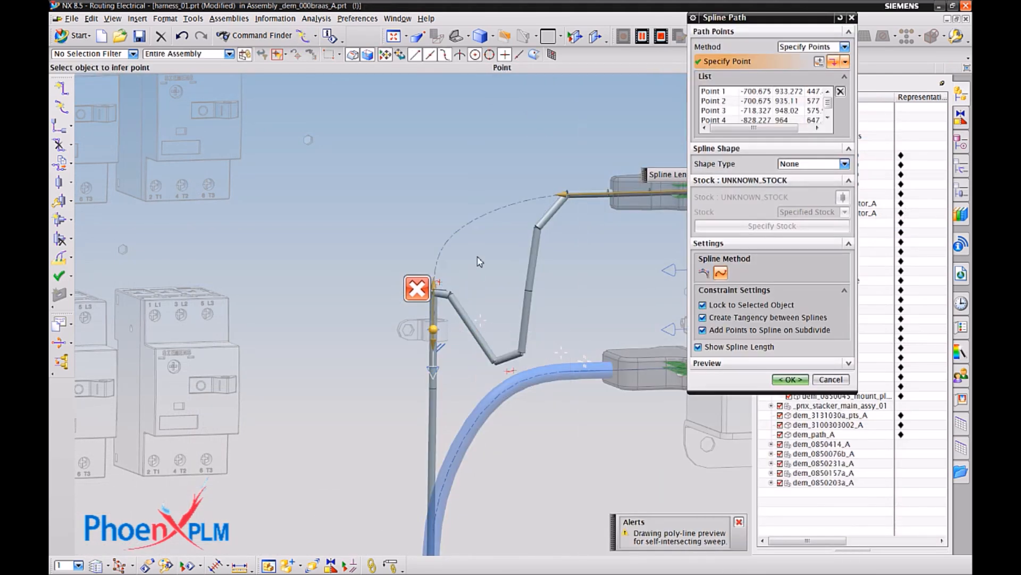
pyautogui.click(433, 241)
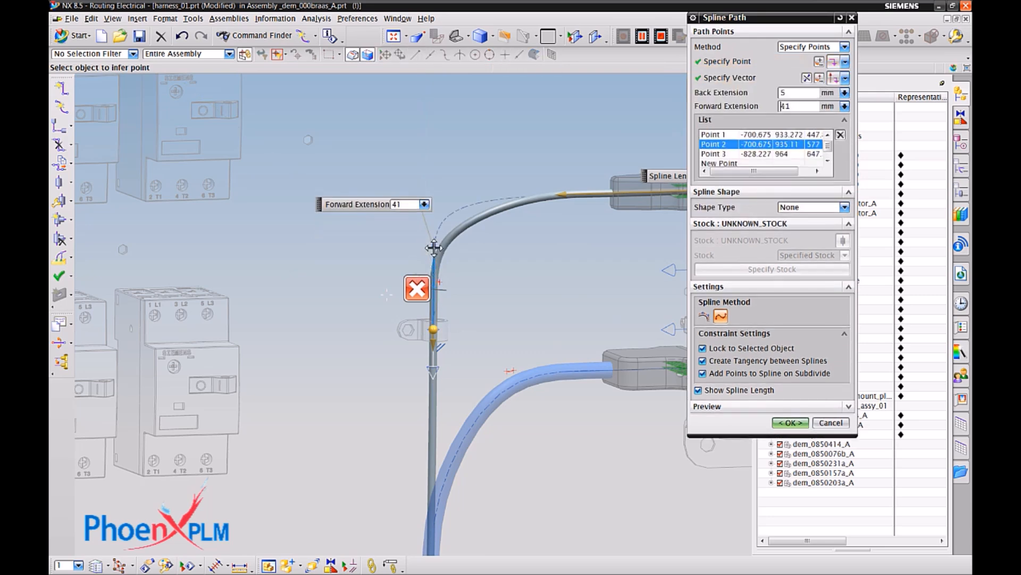
pyautogui.middleClick(809, 319)
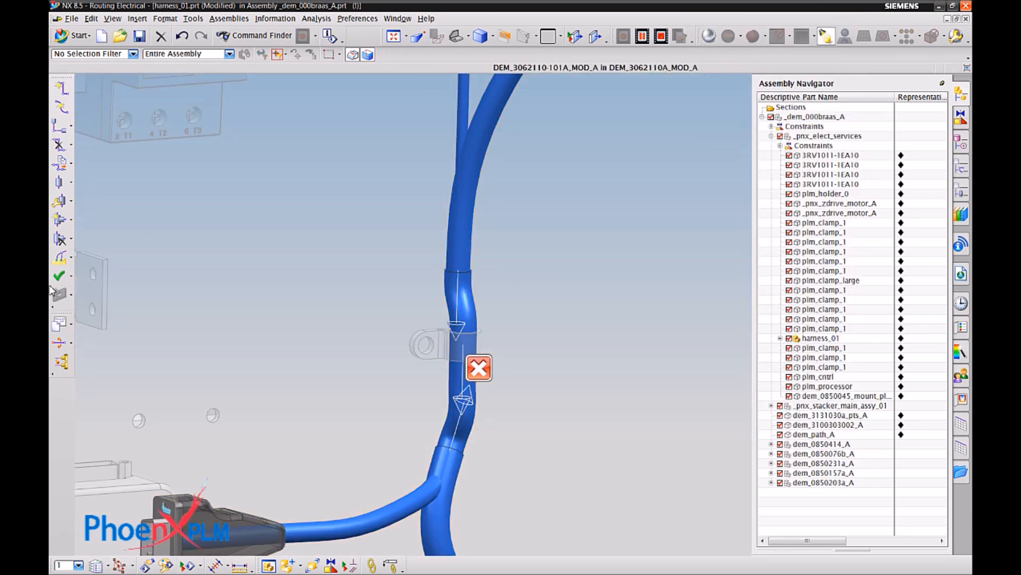
# Examine the first curve bend radius violation in the design rule check, fitting the view to the violation location.
pyautogui.click(59, 276)
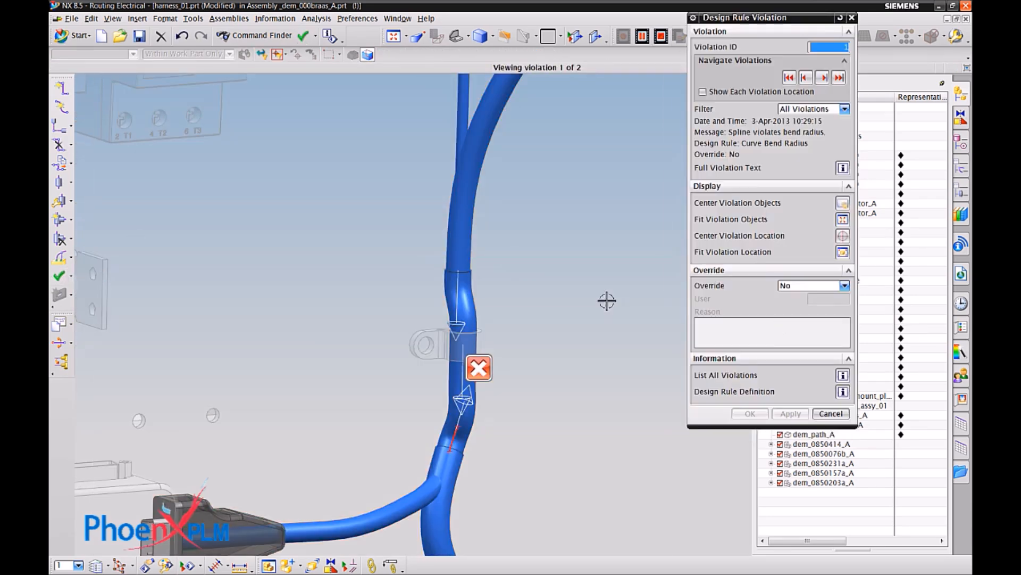
pyautogui.click(842, 252)
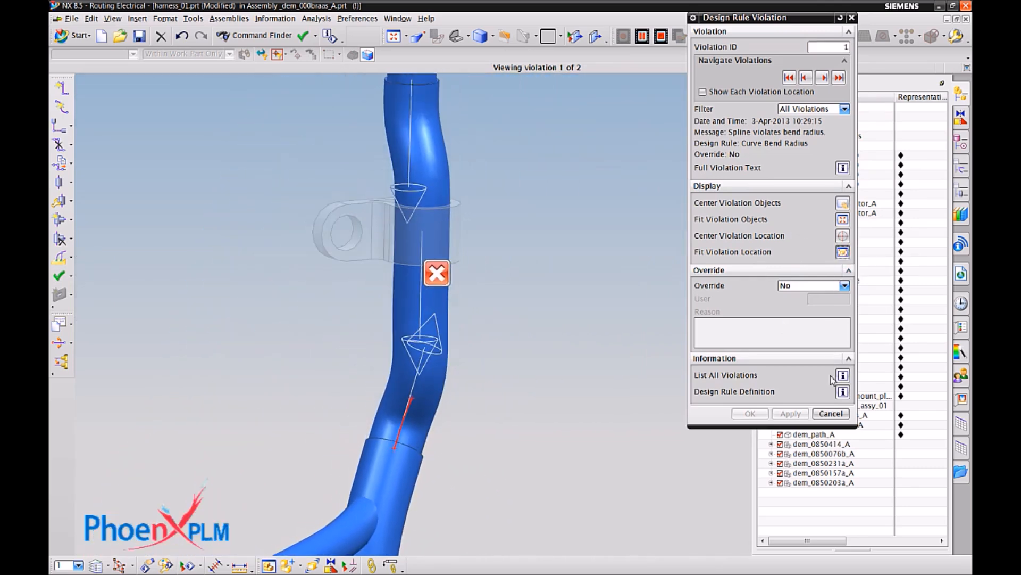
pyautogui.click(832, 415)
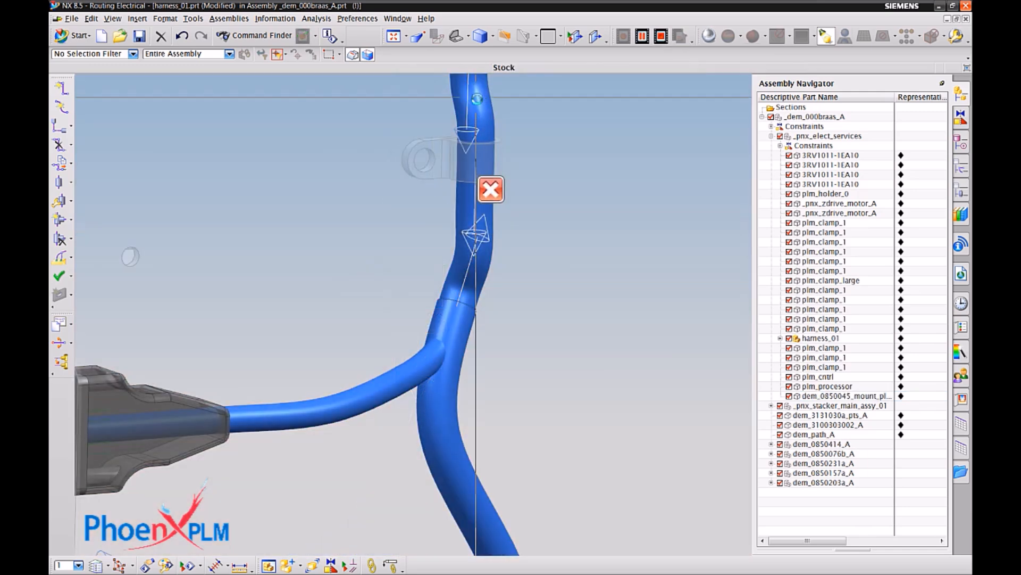
# Adjust the point extension of the failing spline at the clamp above the black controller's branch, and rerun the Check-Mate tests.
pyautogui.rightClick(475, 98)
pyautogui.click(539, 187)
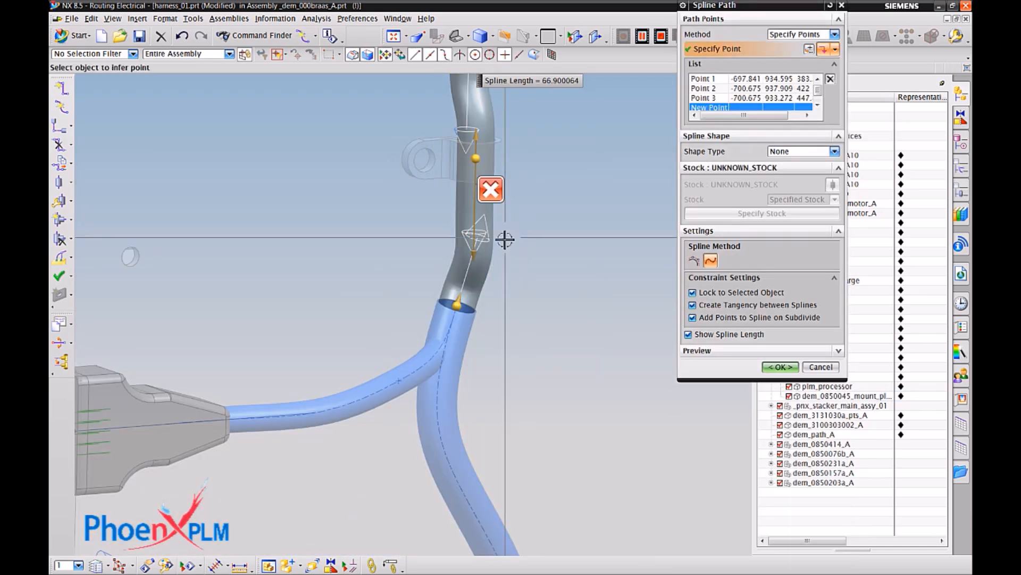
pyautogui.moveTo(477, 232); pyautogui.dragTo(479, 202)
pyautogui.click(779, 410)
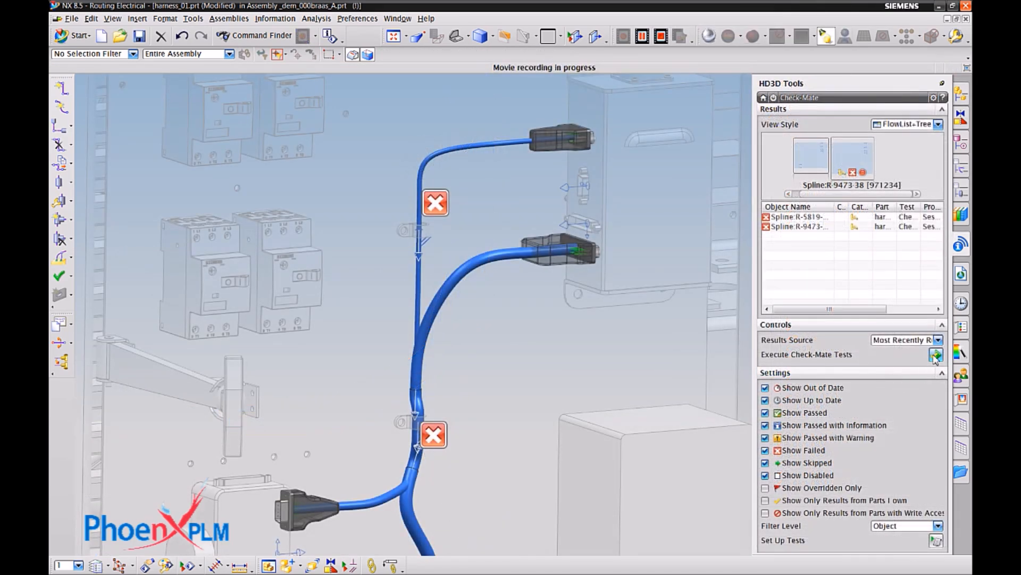
pyautogui.click(936, 356)
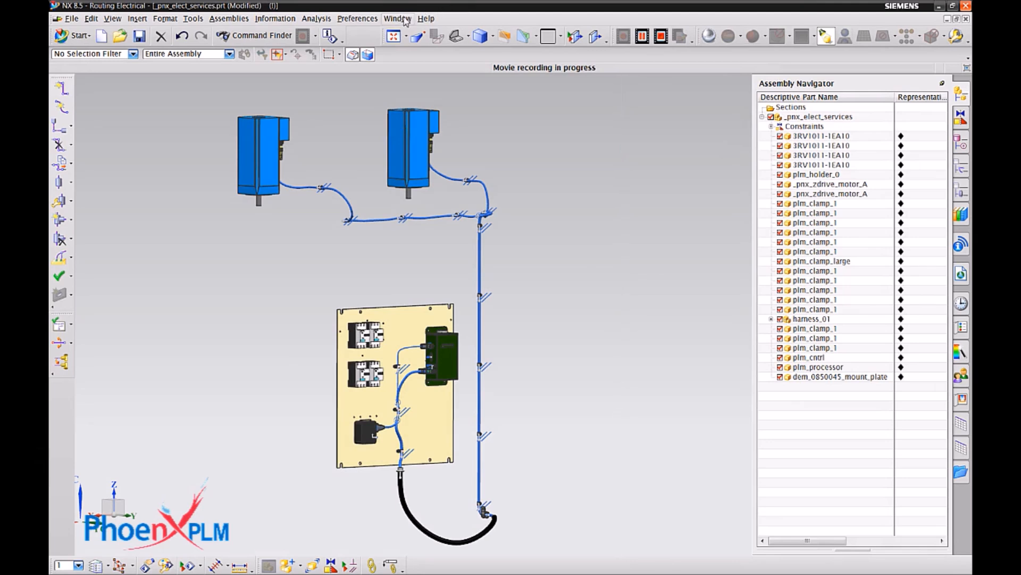
# Switch to the harness_01_dwg1 formboard and find its discrepancies against harness_01.prt with Update Formboard.
pyautogui.click(406, 19)
pyautogui.click(441, 97)
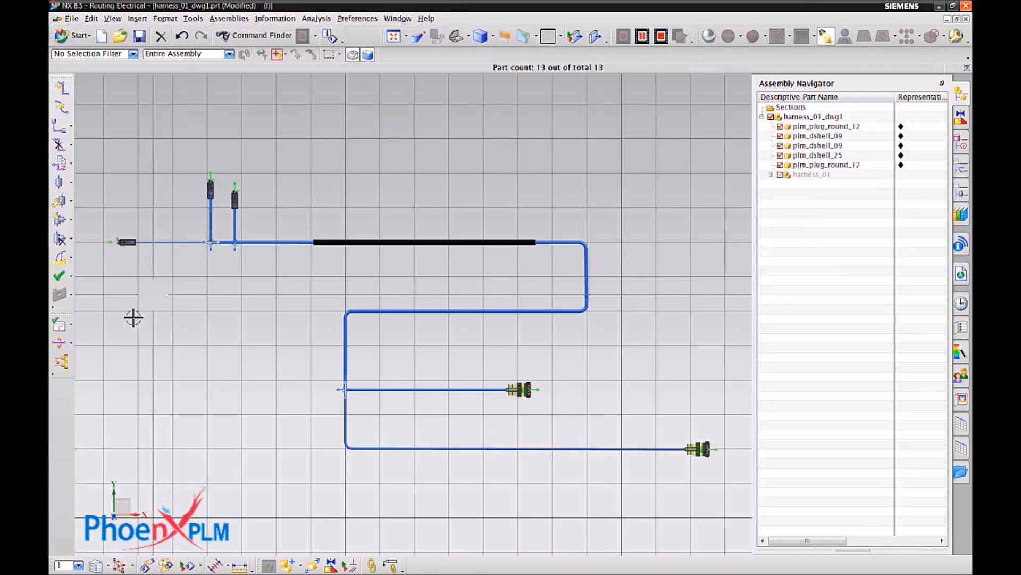
pyautogui.click(70, 324)
pyautogui.click(104, 353)
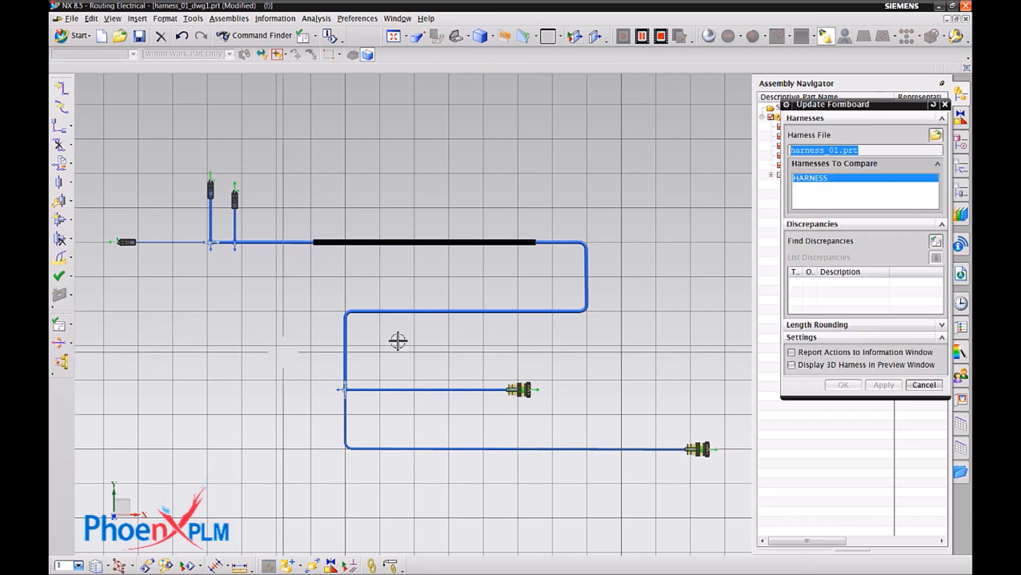
pyautogui.moveTo(861, 109); pyautogui.dragTo(836, 150)
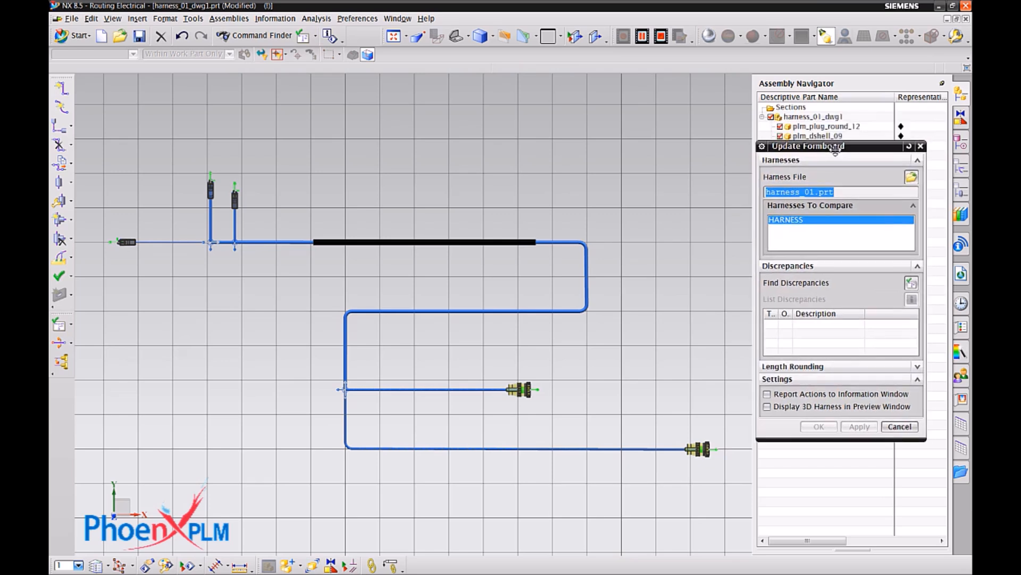
pyautogui.click(911, 283)
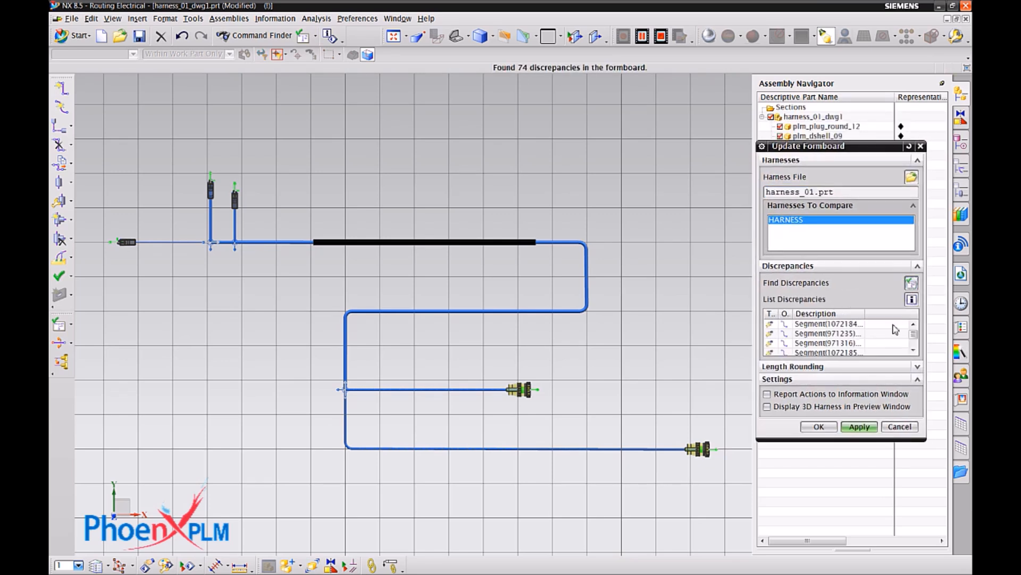
# Review the listed segment, wire and overstock discrepancies and apply the formboard update.
pyautogui.moveTo(916, 336)
pyautogui.mouseDown()
pyautogui.moveTo(917, 346)
pyautogui.moveTo(916, 334)
pyautogui.mouseUp()
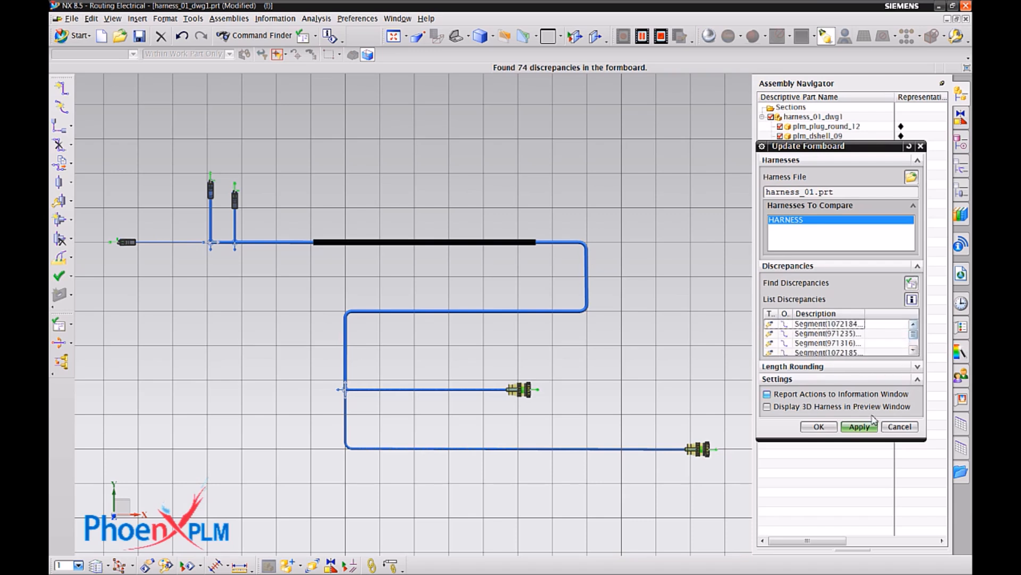
pyautogui.moveTo(852, 442); pyautogui.dragTo(849, 517)
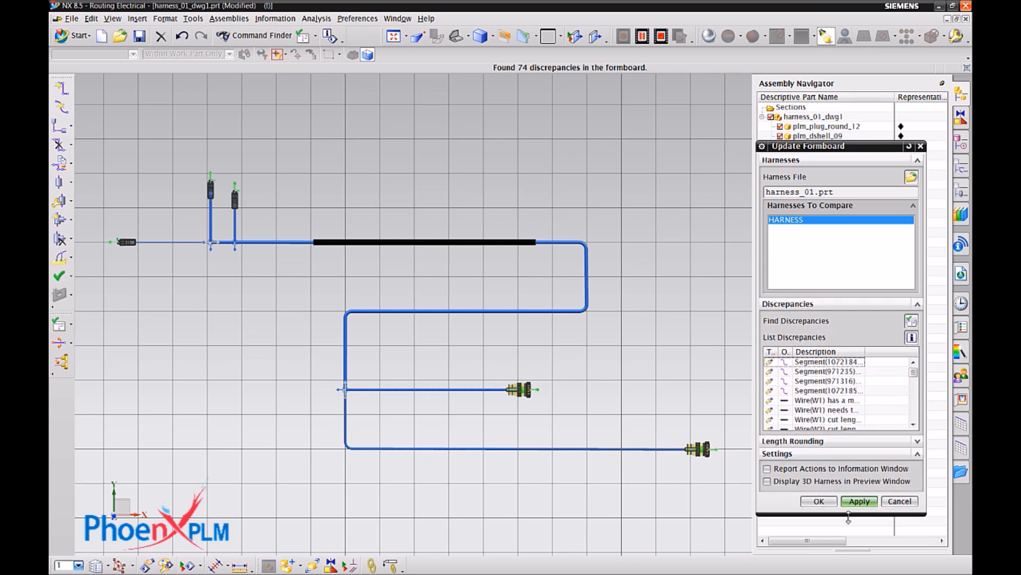
pyautogui.moveTo(916, 375); pyautogui.dragTo(915, 430)
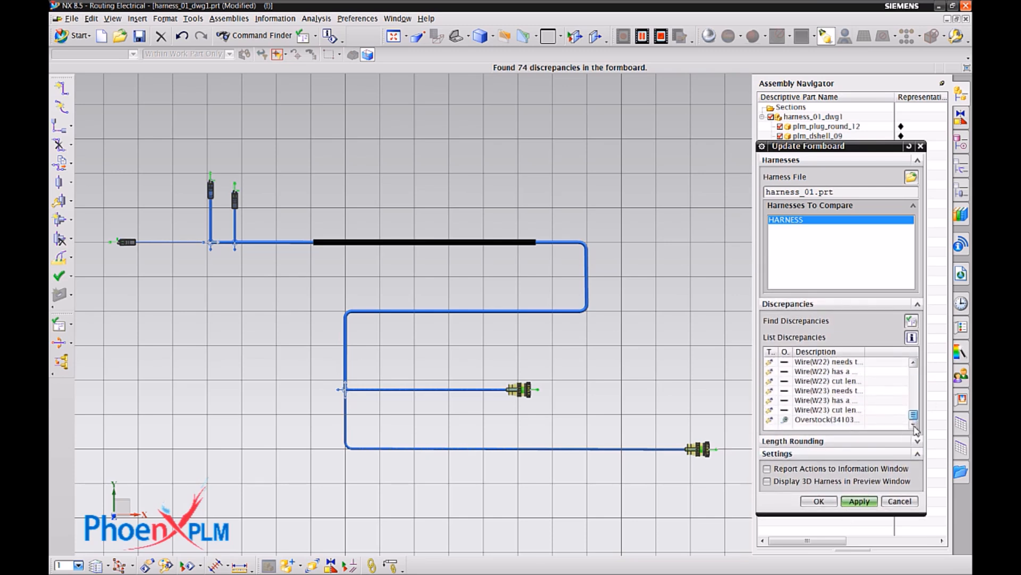
pyautogui.click(859, 501)
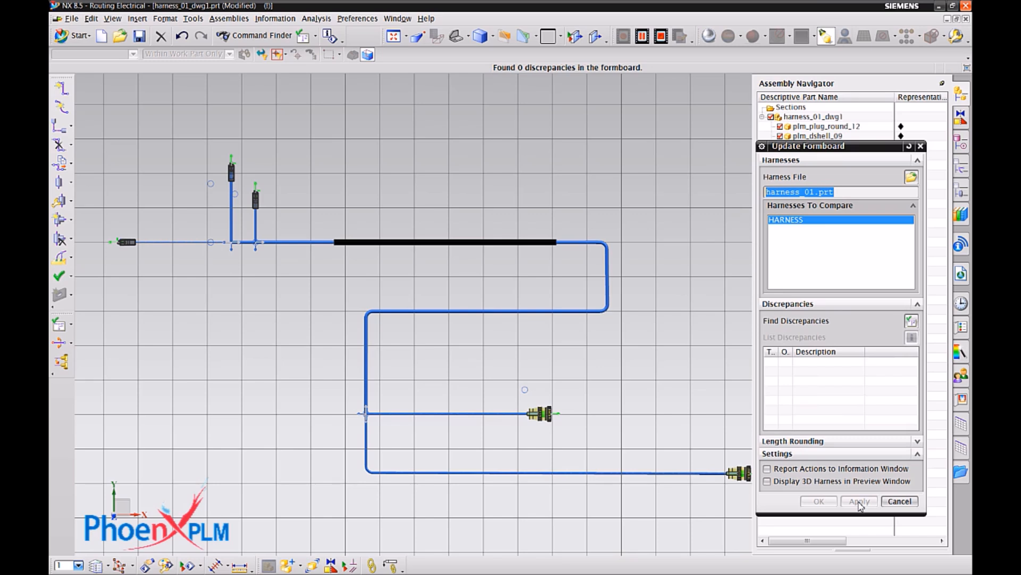
pyautogui.click(883, 503)
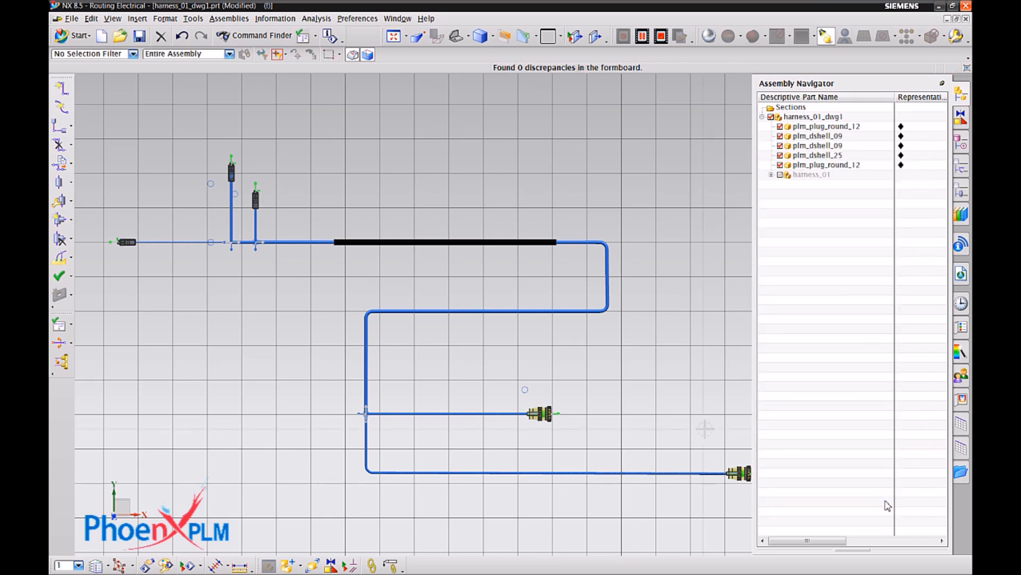
# Open the formboard in the Drafting application and update the out-of-date harness view on Sheet 1.
pyautogui.click(81, 38)
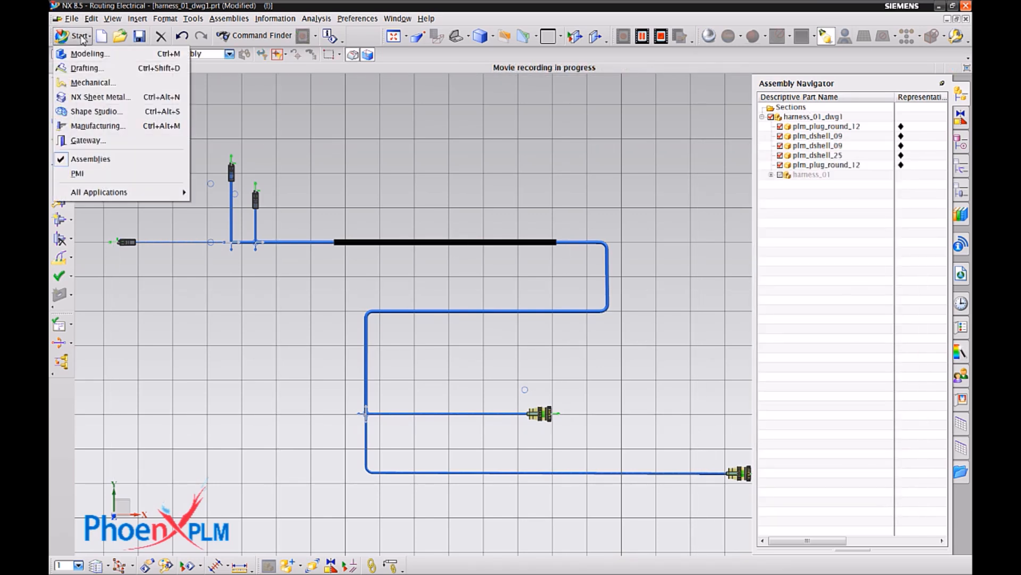
pyautogui.click(86, 68)
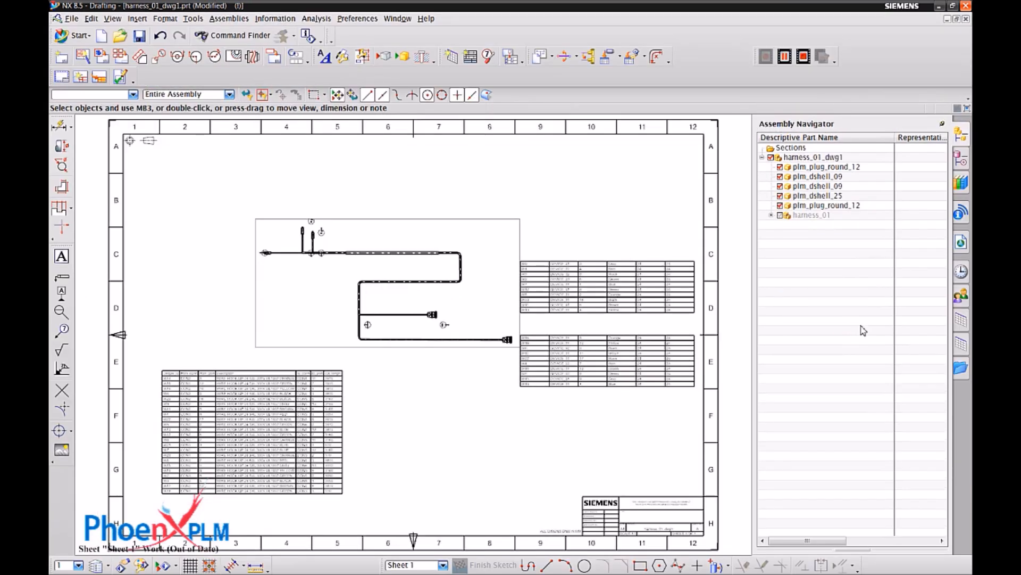
pyautogui.scroll(5, 754, 281)
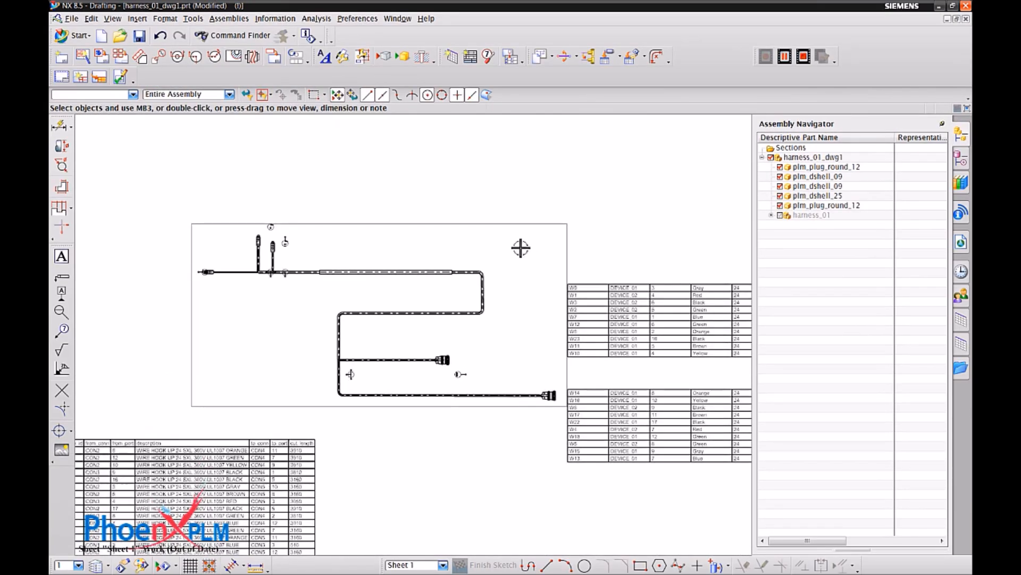
pyautogui.rightClick(511, 228)
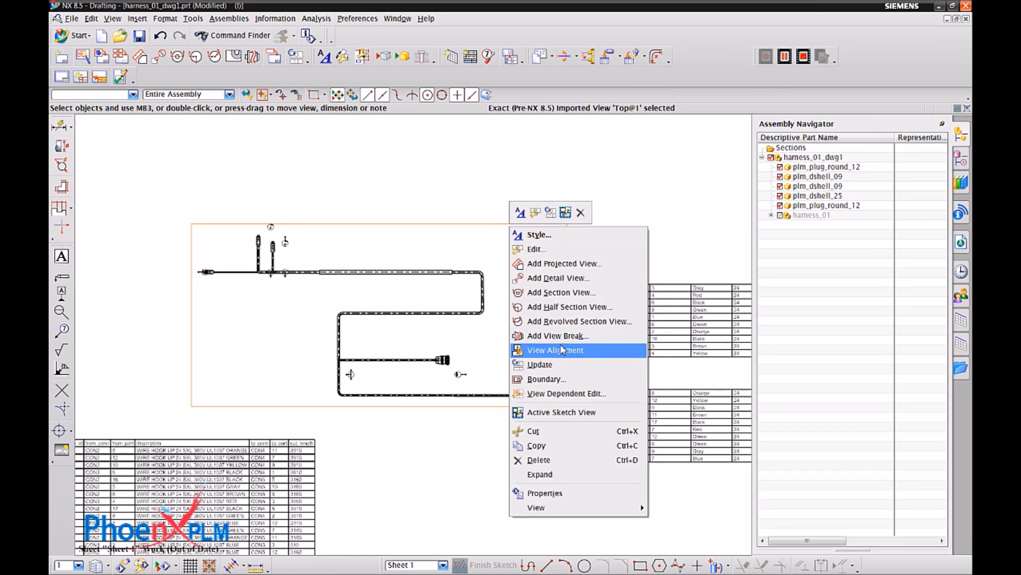
pyautogui.click(556, 366)
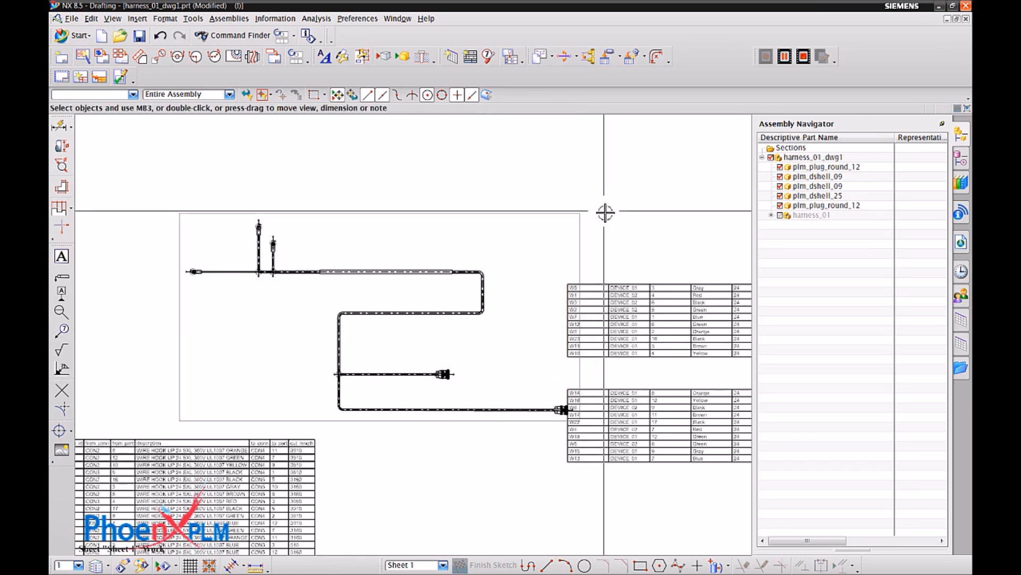
# Update the cut sheet table below the harness view to refresh the wire cut lengths.
pyautogui.scroll(5, 605, 213)
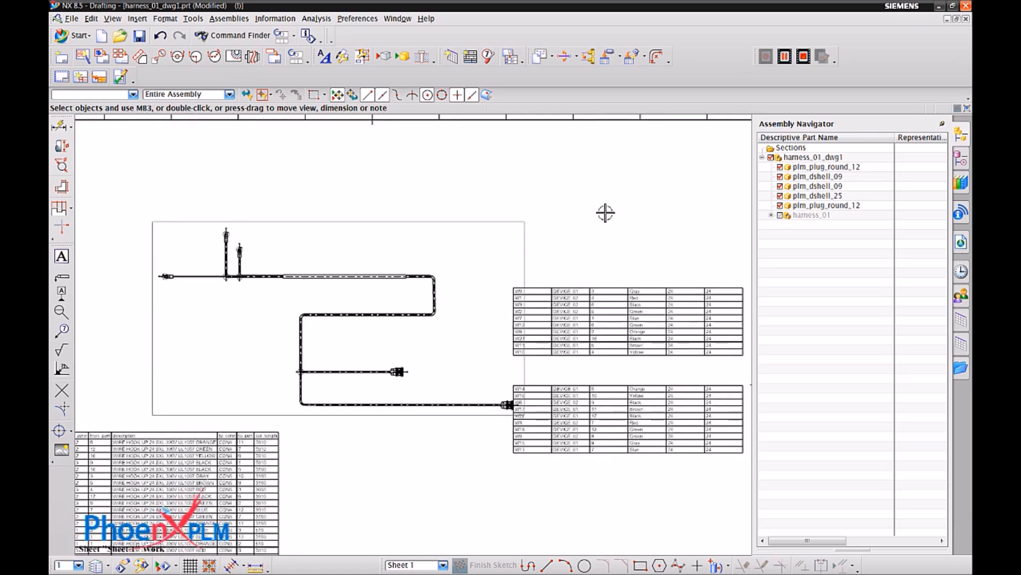
pyautogui.scroll(4, 424, 344)
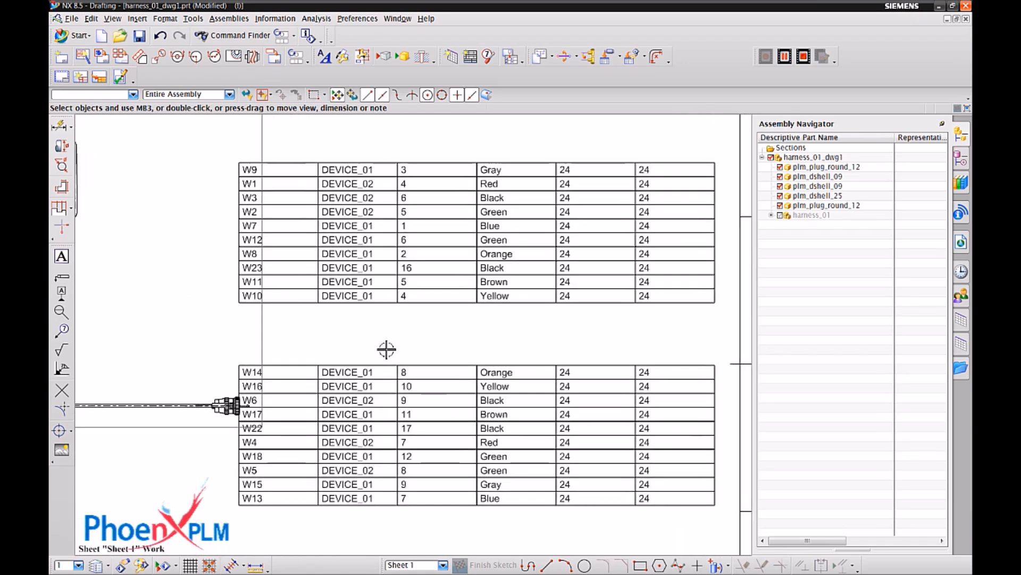
pyautogui.scroll(-5, 347, 334)
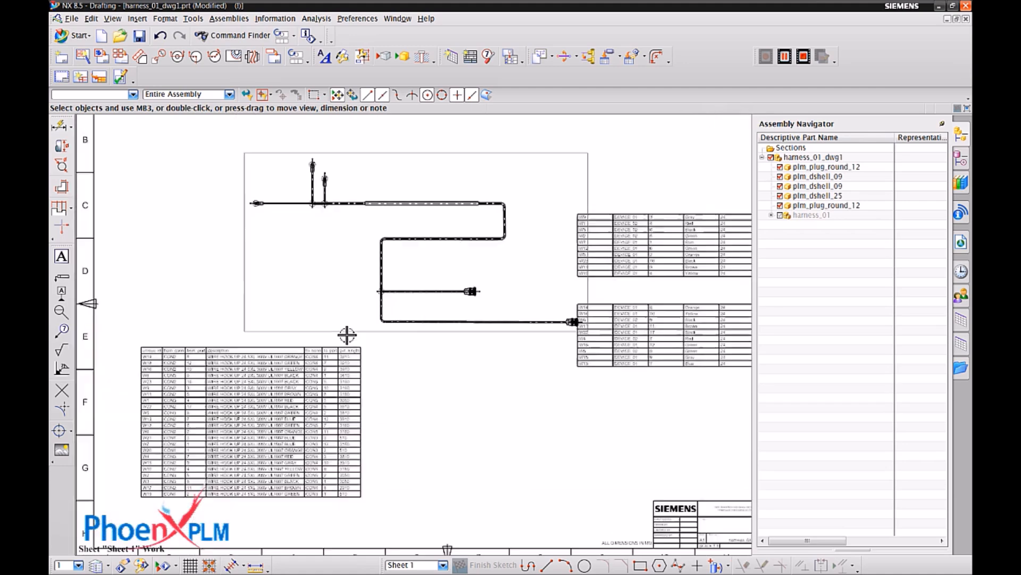
pyautogui.scroll(4, 347, 334)
pyautogui.scroll(2, 347, 334)
pyautogui.click(171, 240)
pyautogui.rightClick(172, 240)
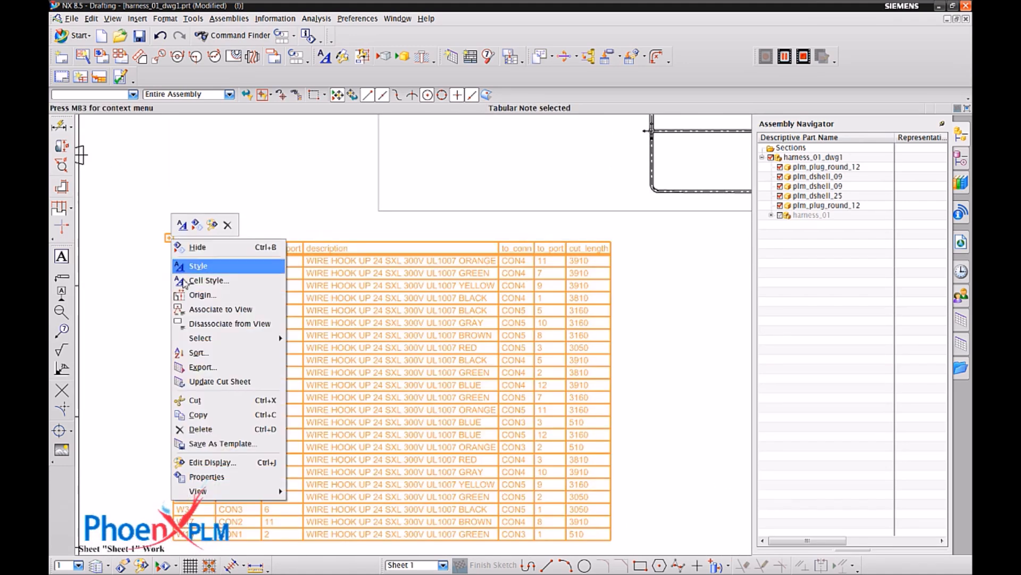
pyautogui.click(215, 387)
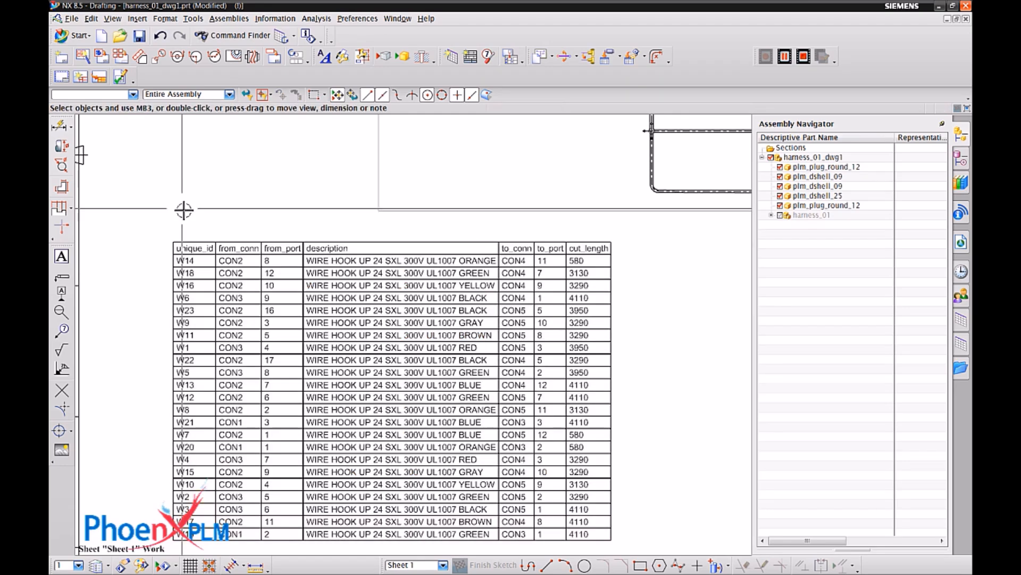
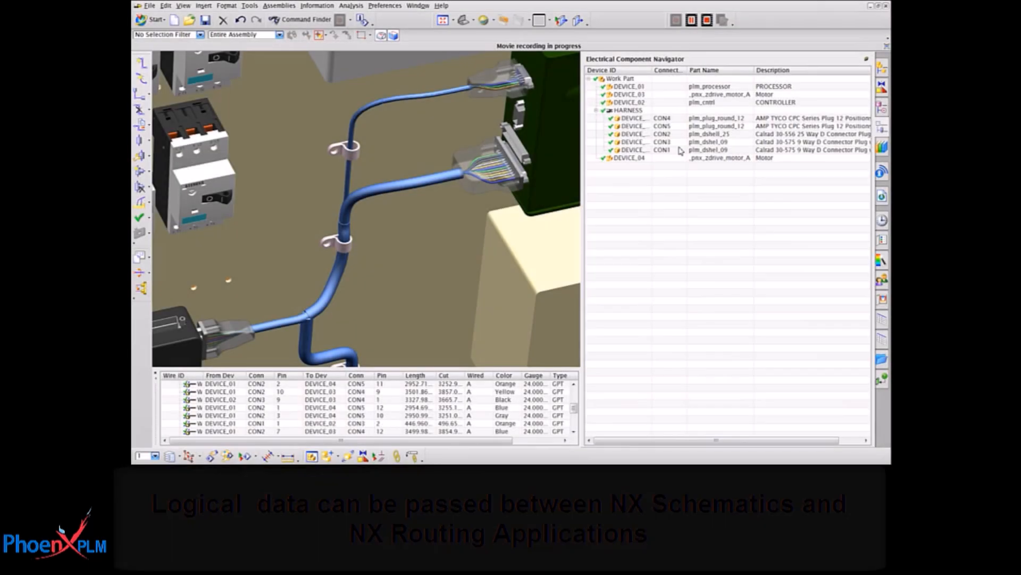
# Highlight the HARNESS connector CON2 and trace the paths of several listed wires from CON1, CON2 and CON3 in the 3D model.
pyautogui.click(671, 135)
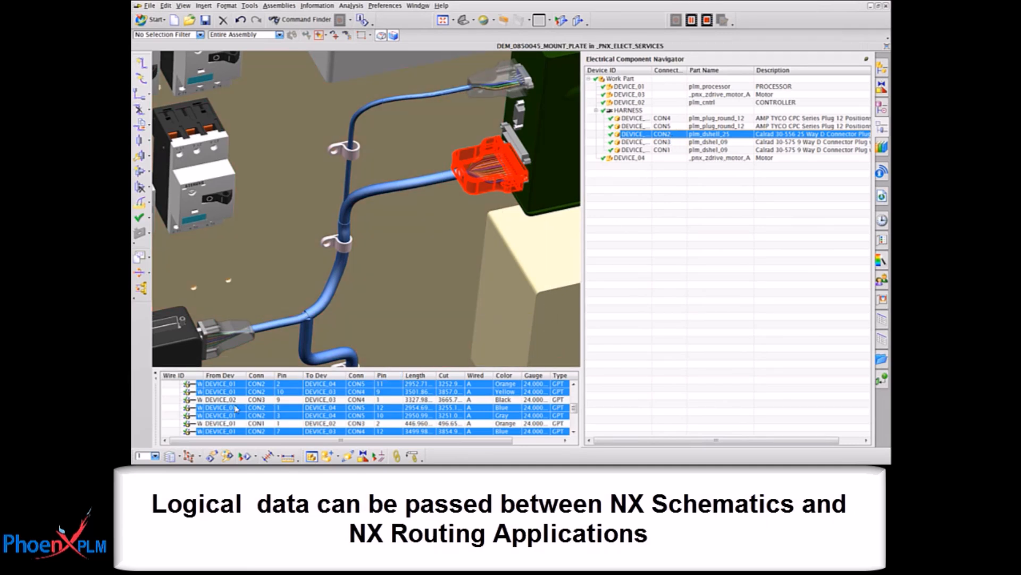
pyautogui.click(235, 408)
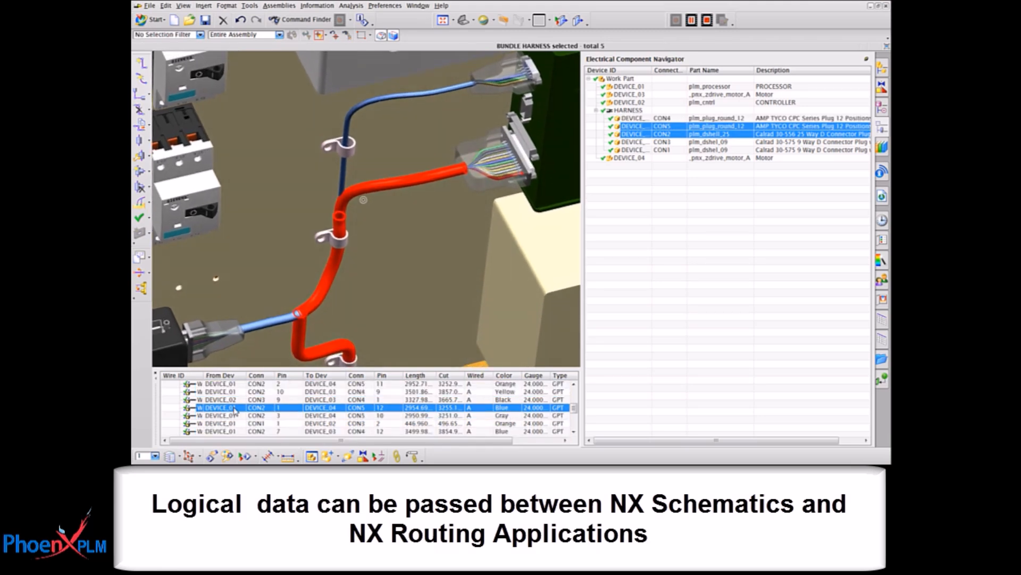
pyautogui.click(248, 400)
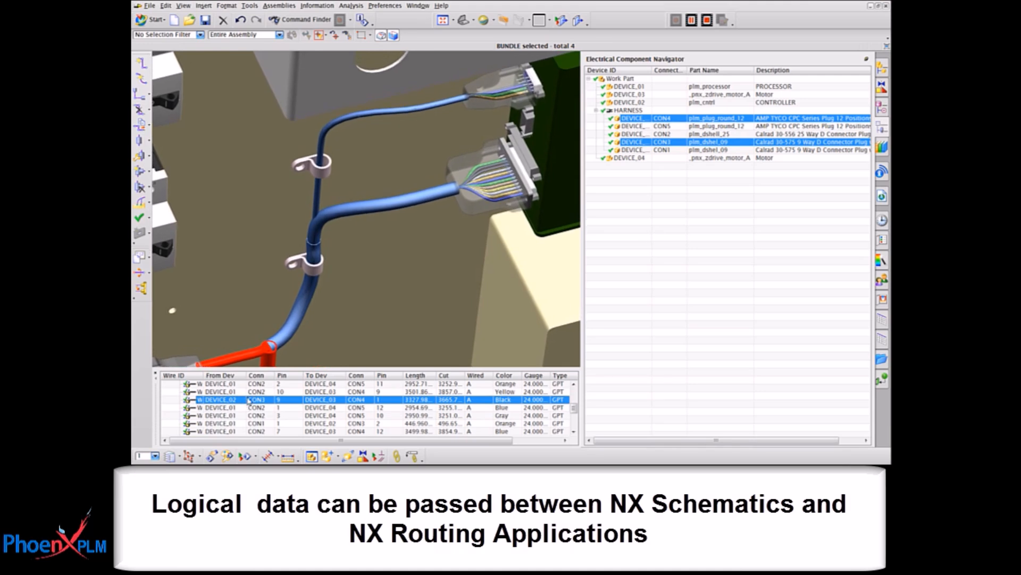
pyautogui.click(249, 394)
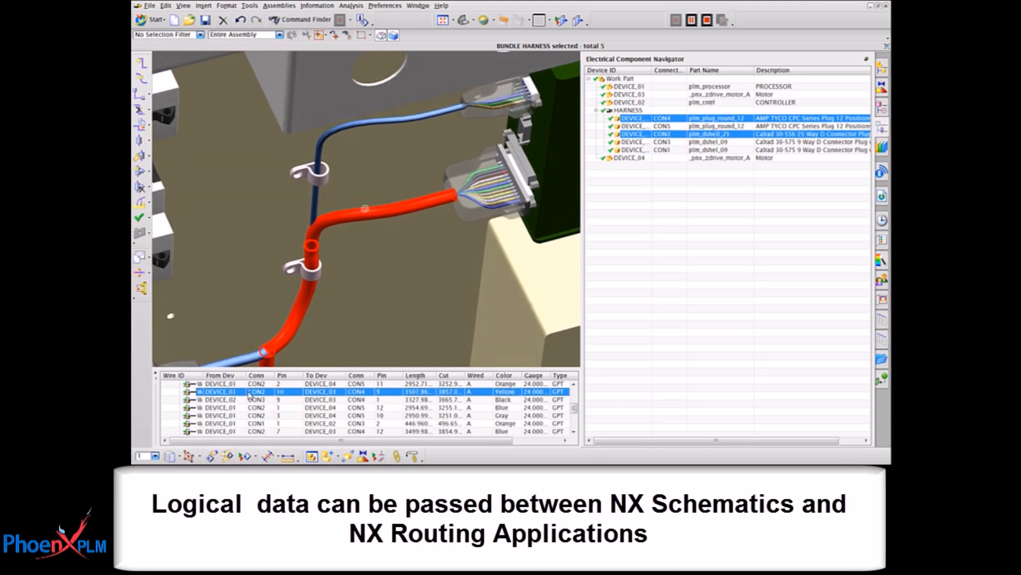
pyautogui.click(247, 424)
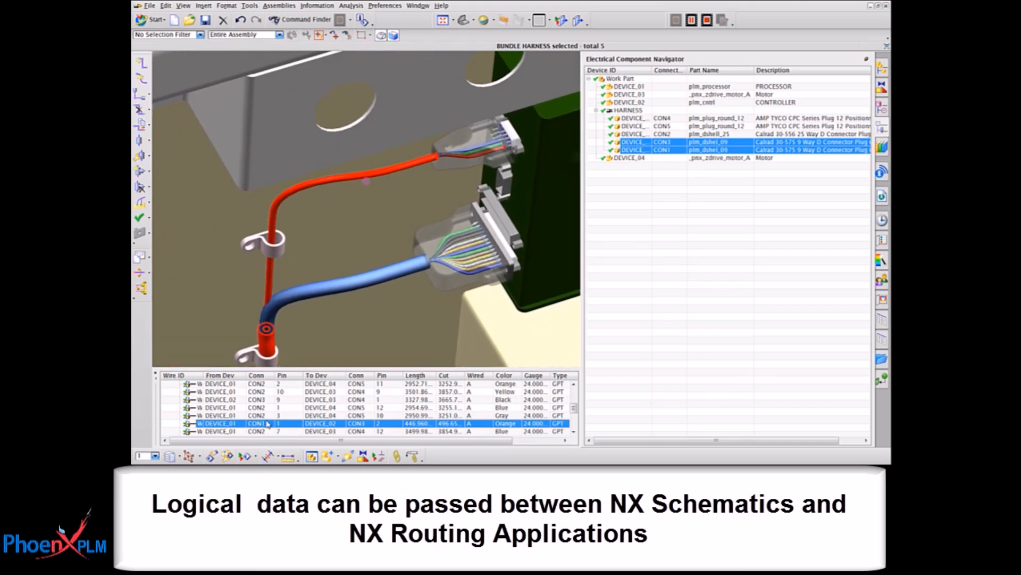
pyautogui.click(266, 416)
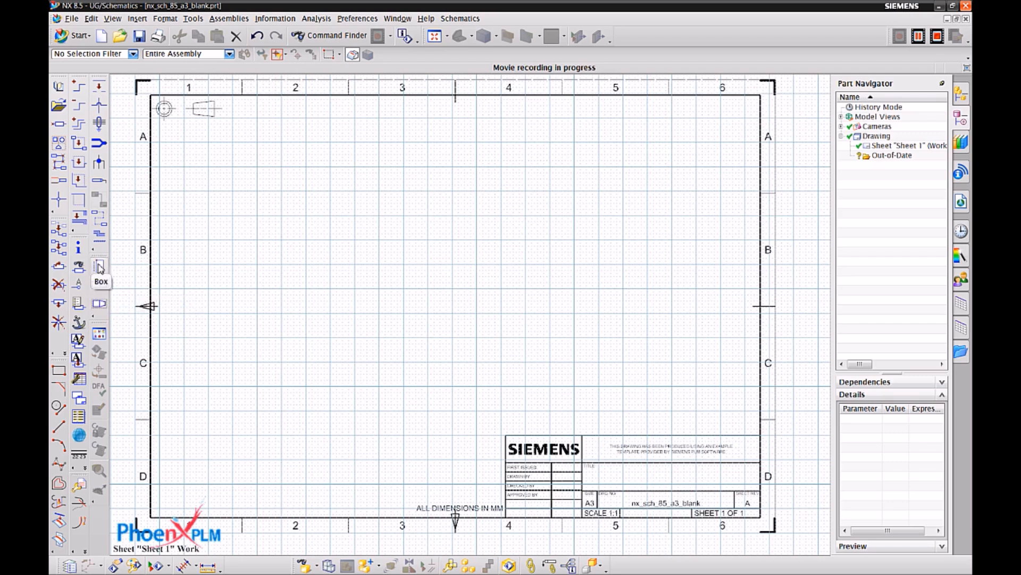
# Create a box element named PP near the drawing frame's upper-left corner, spanning zones A and B.
pyautogui.click(99, 268)
pyautogui.scroll(5, 262, 218)
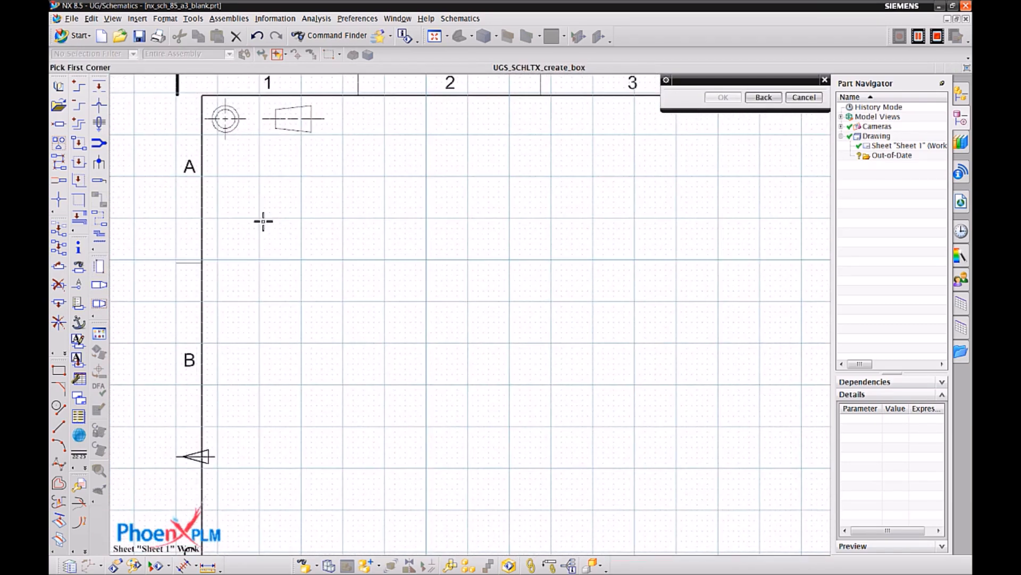
pyautogui.click(259, 219)
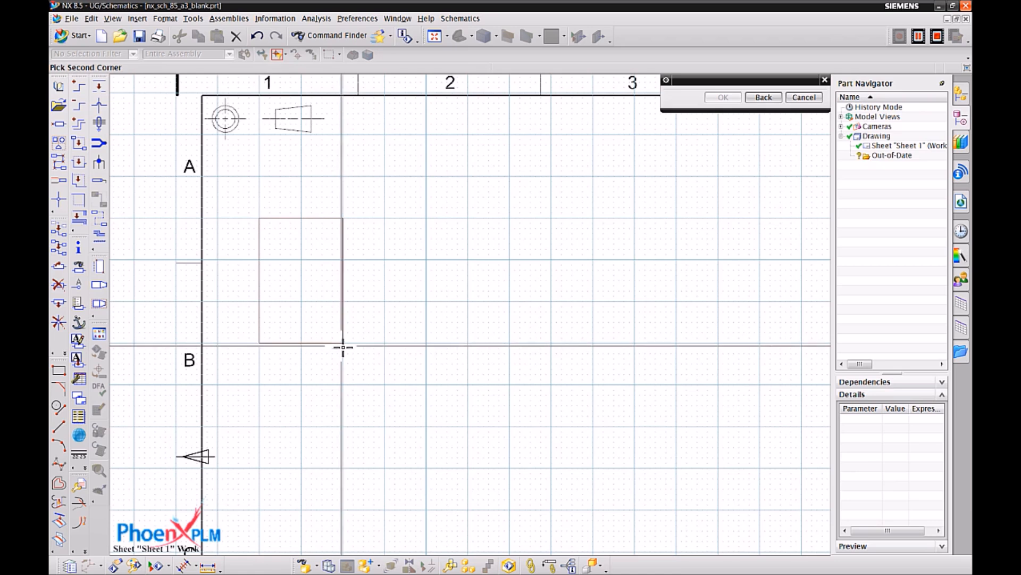
pyautogui.click(343, 343)
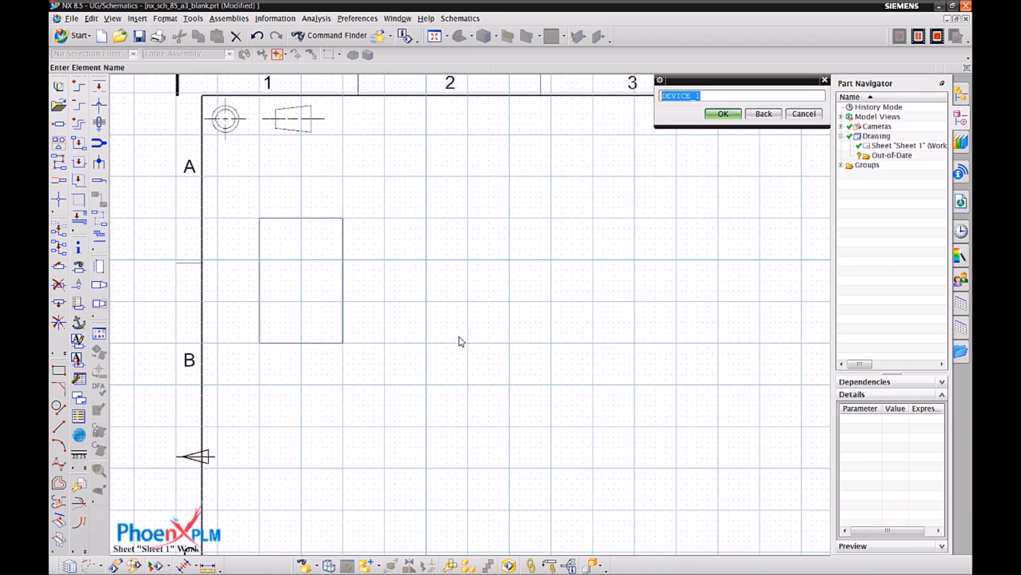
pyautogui.write('PP')
pyautogui.click(722, 114)
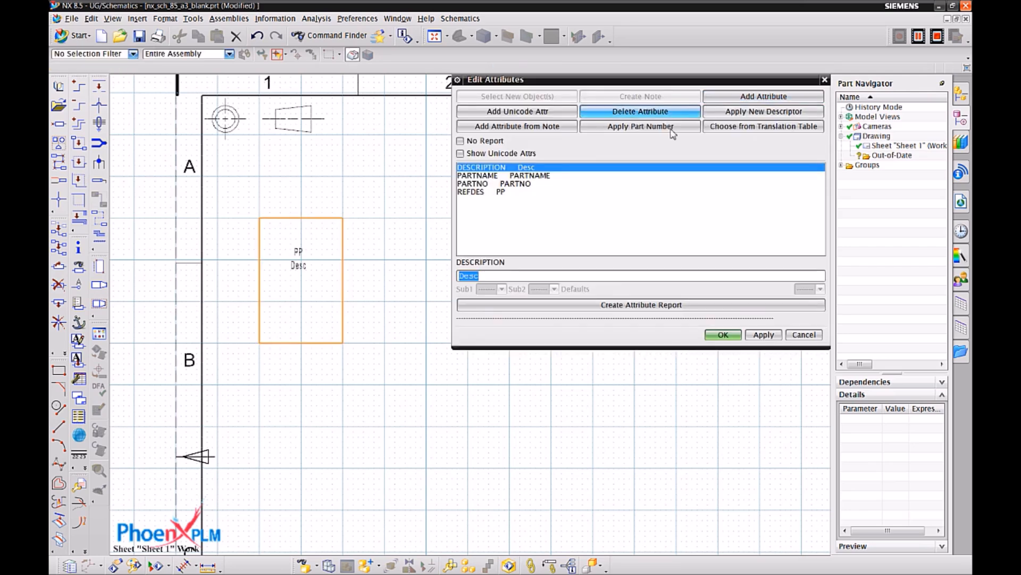
# Set the PP box's DESCRIPTION to Power Pack and add a Supplier attribute with the value Ajax.
pyautogui.write('B')
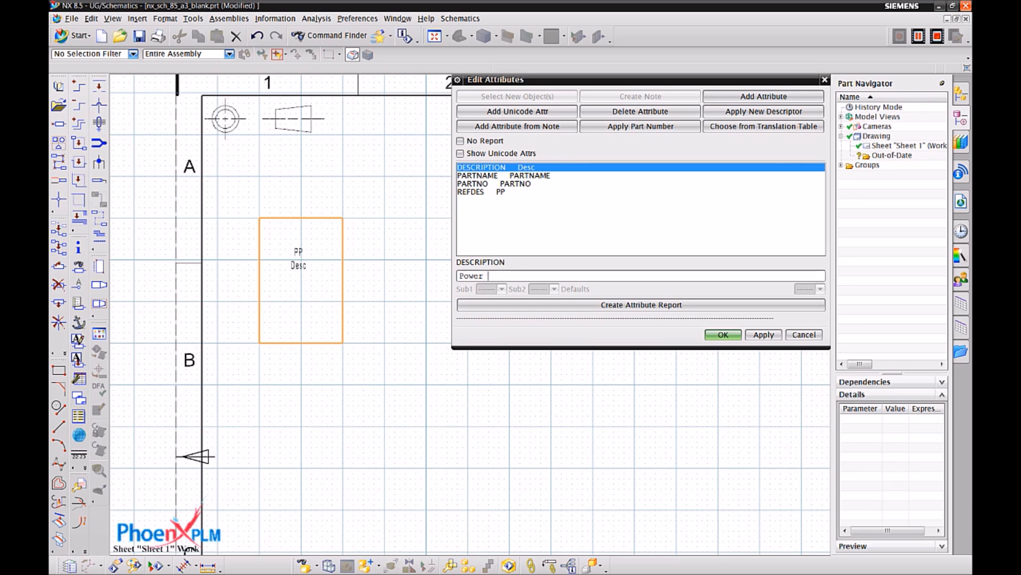
pyautogui.press('Return')
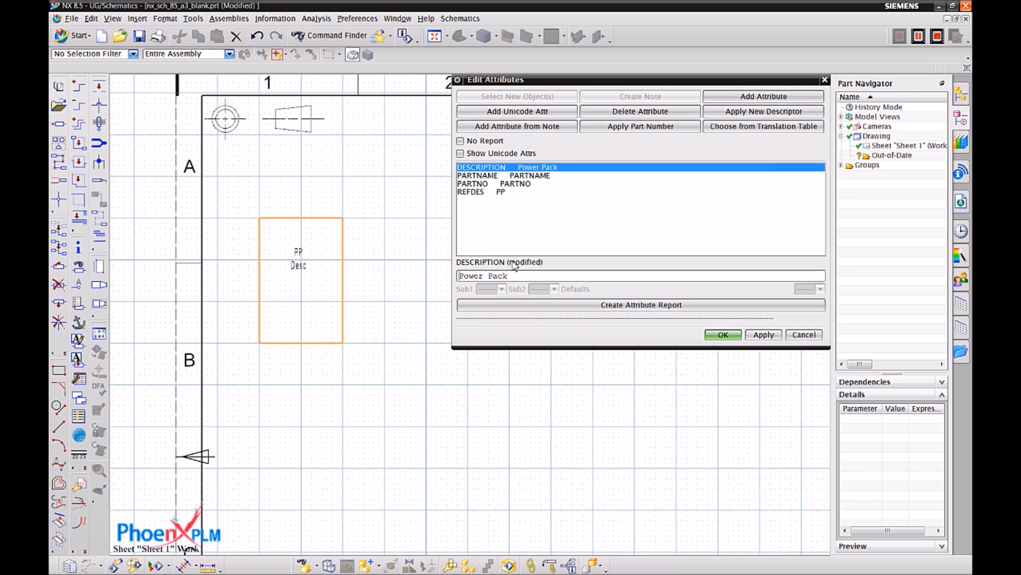
pyautogui.click(718, 95)
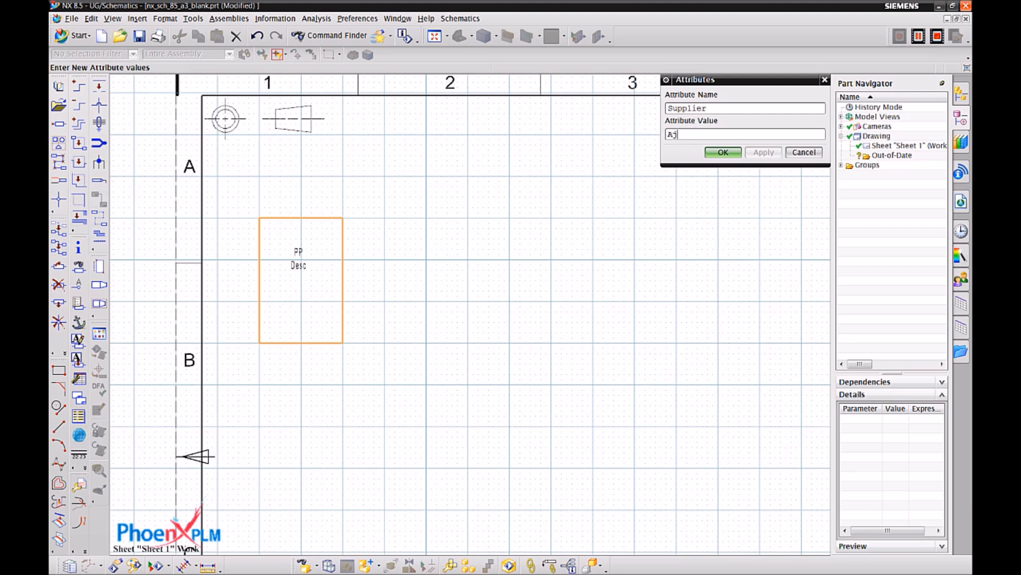
pyautogui.click(727, 155)
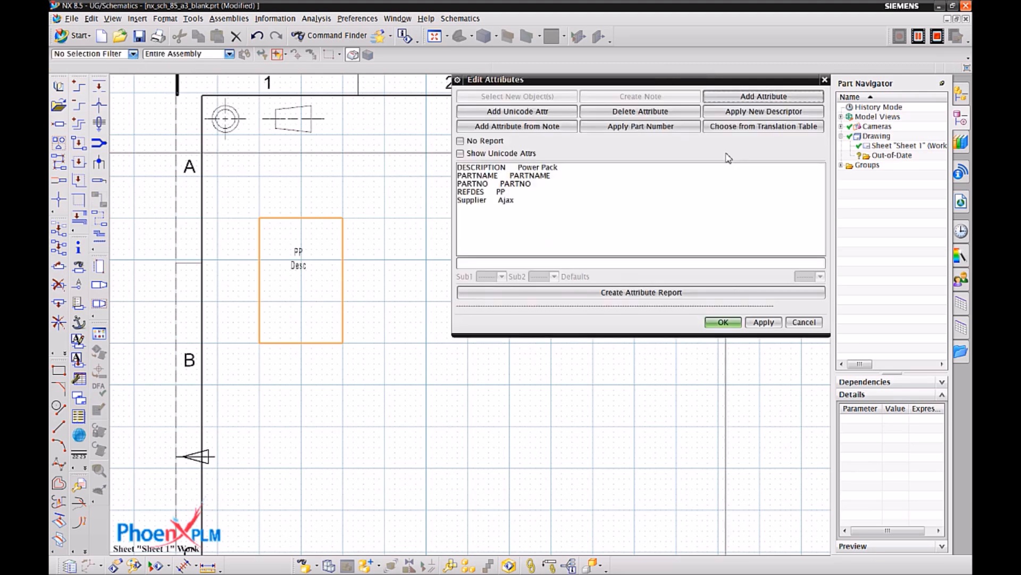
pyautogui.click(765, 321)
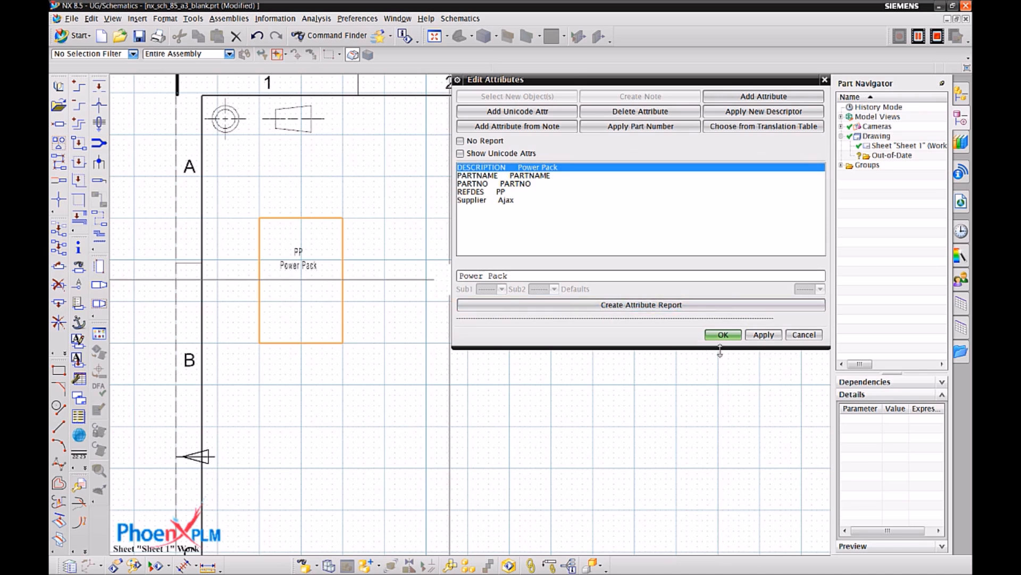
pyautogui.click(801, 336)
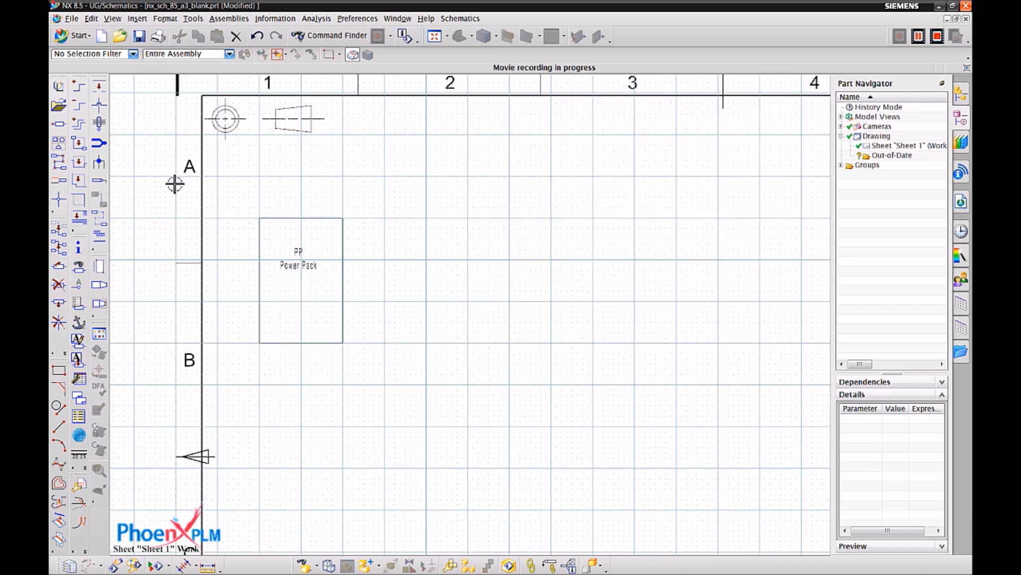
# Query the Power Pack box to review its device attributes and connection points.
pyautogui.click(78, 248)
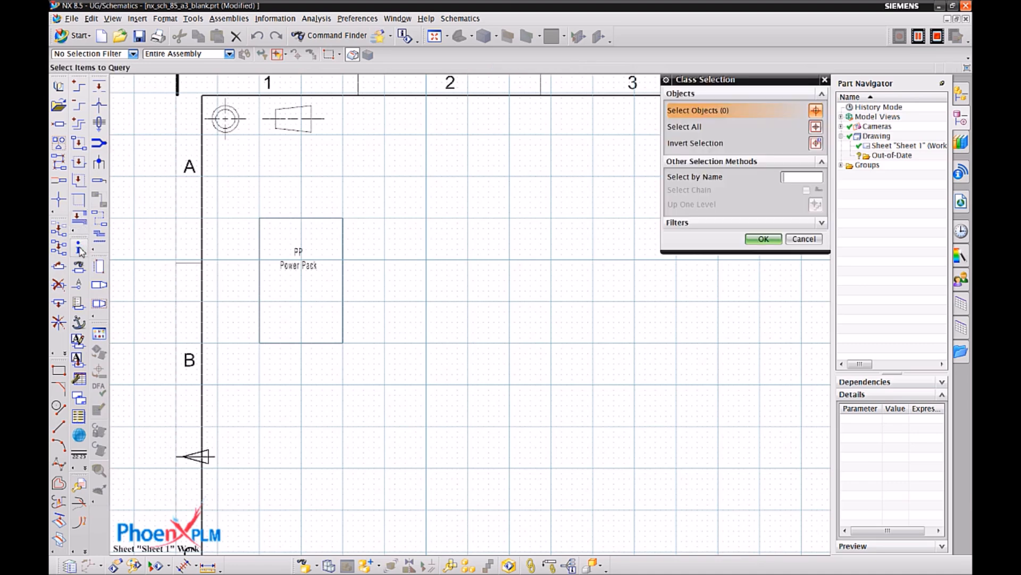
pyautogui.click(343, 220)
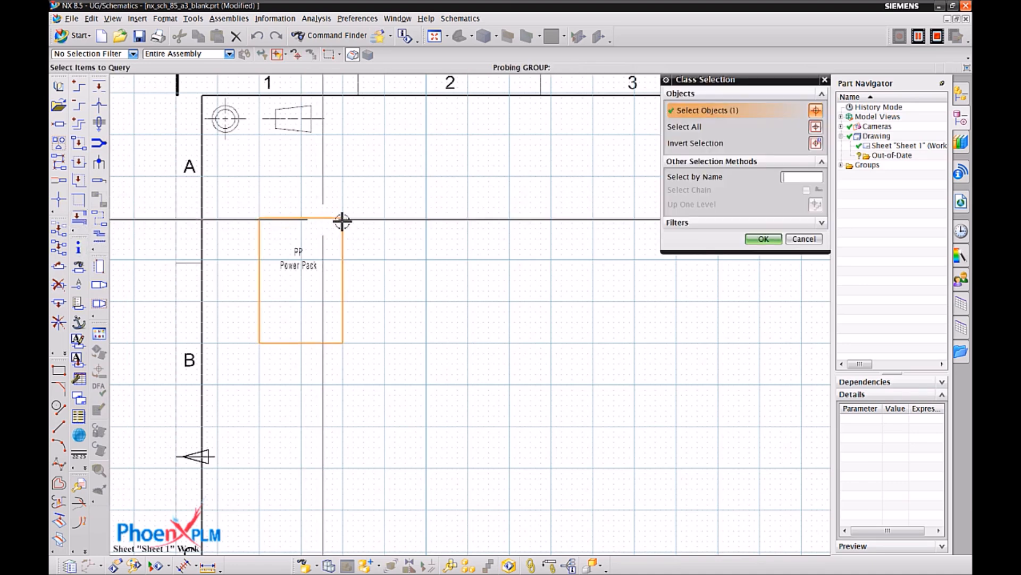
pyautogui.click(771, 238)
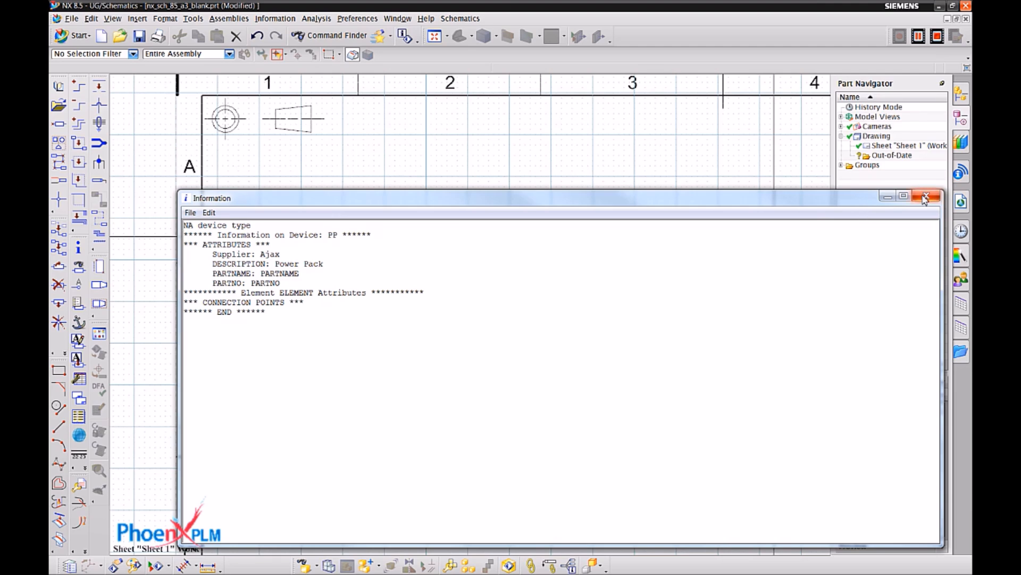
pyautogui.click(924, 198)
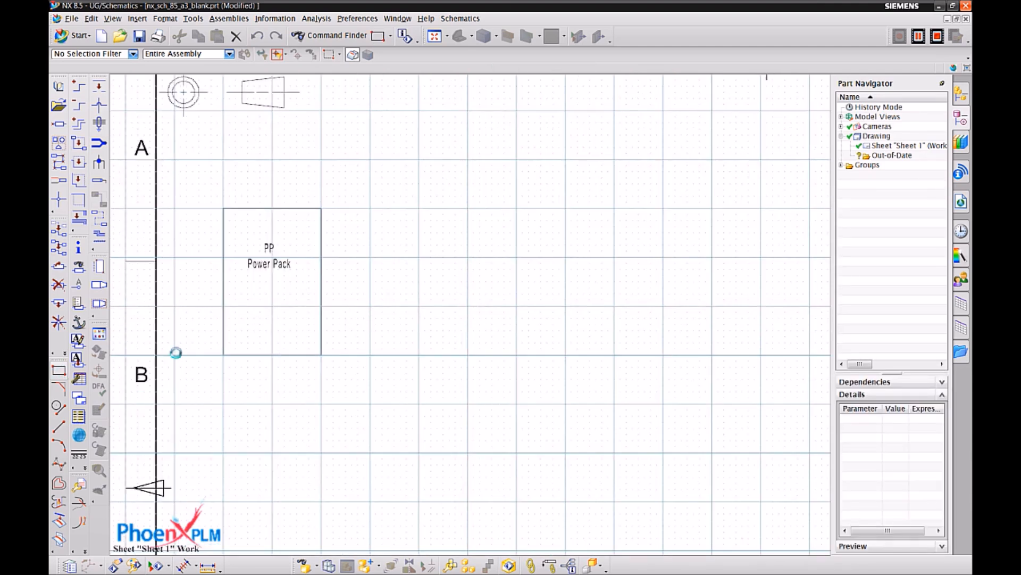
# Draw a connector rectangle about 10 by 24 mm on the Power Pack box's right edge, from X 64, Y 232 to X 74, Y 208.
pyautogui.click(59, 371)
pyautogui.scroll(3, 366, 236)
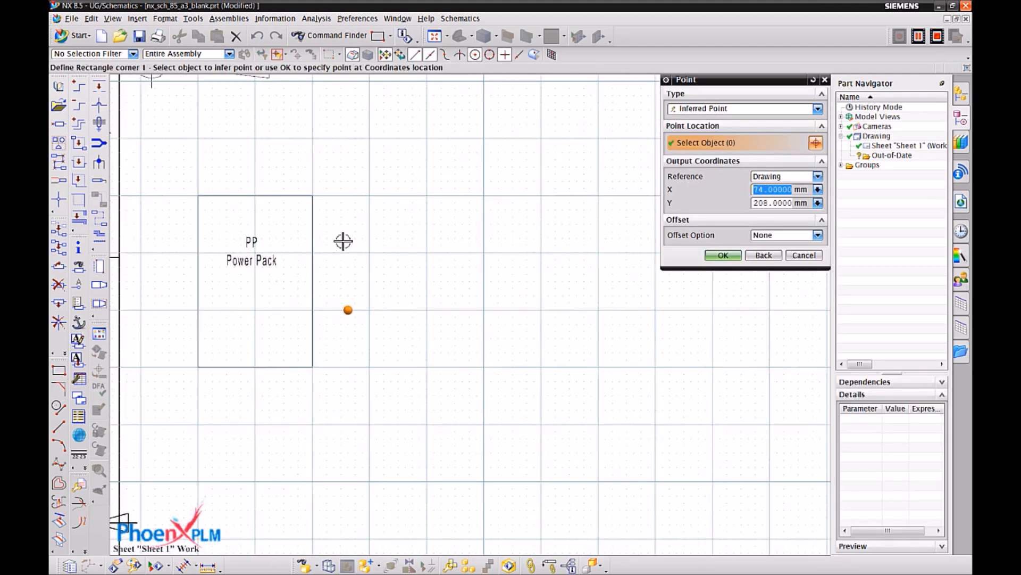
pyautogui.click(308, 218)
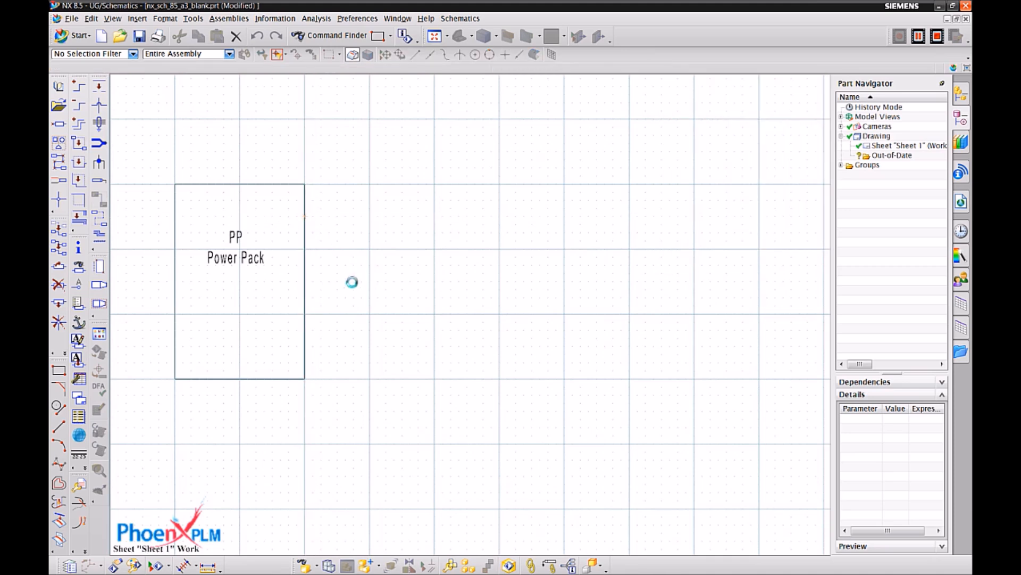
pyautogui.click(347, 316)
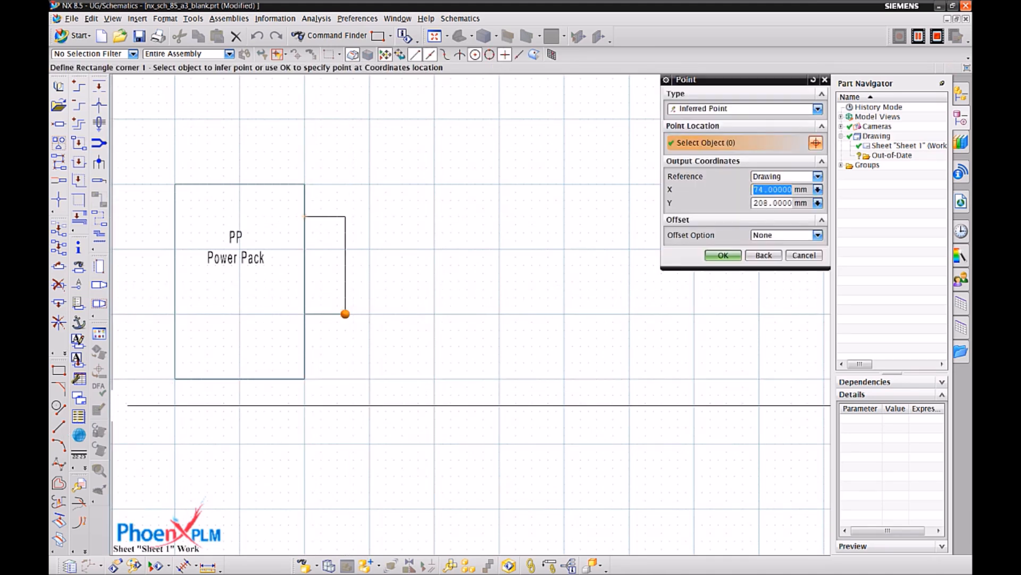
# Apply simple chamfers with a 2 mm offset to the connector rectangle's two outer corners.
pyautogui.click(79, 398)
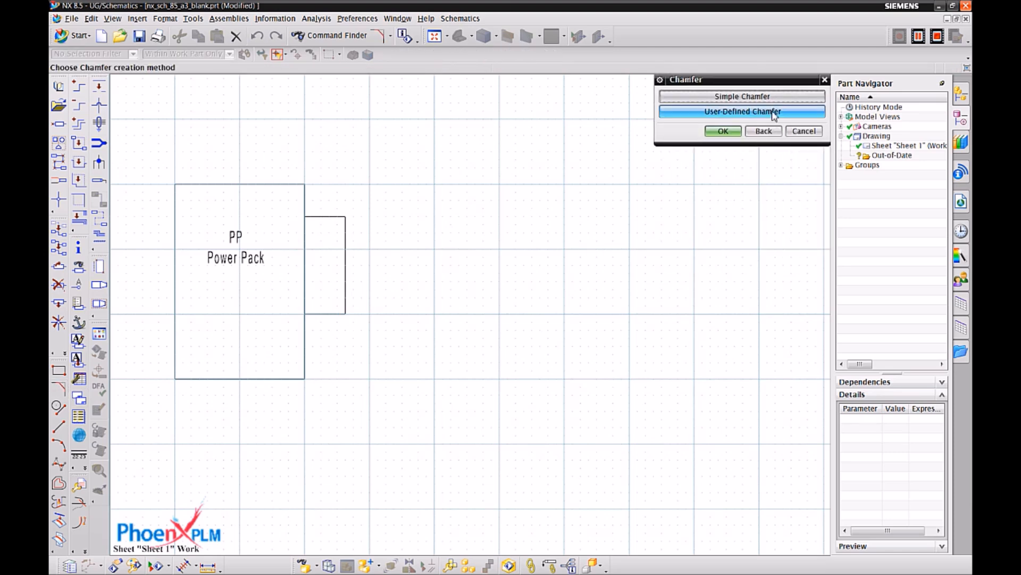
pyautogui.click(761, 97)
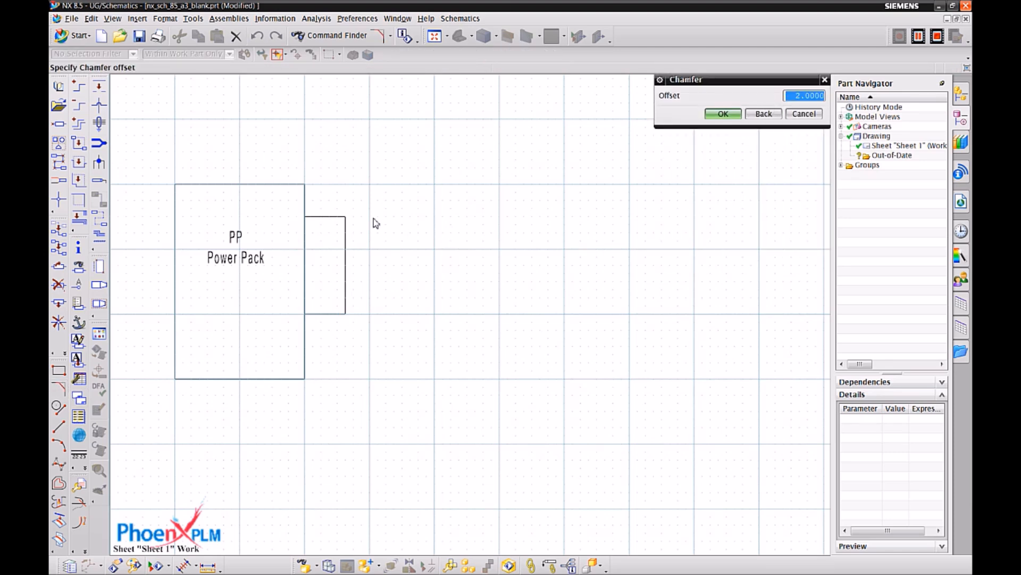
pyautogui.click(721, 113)
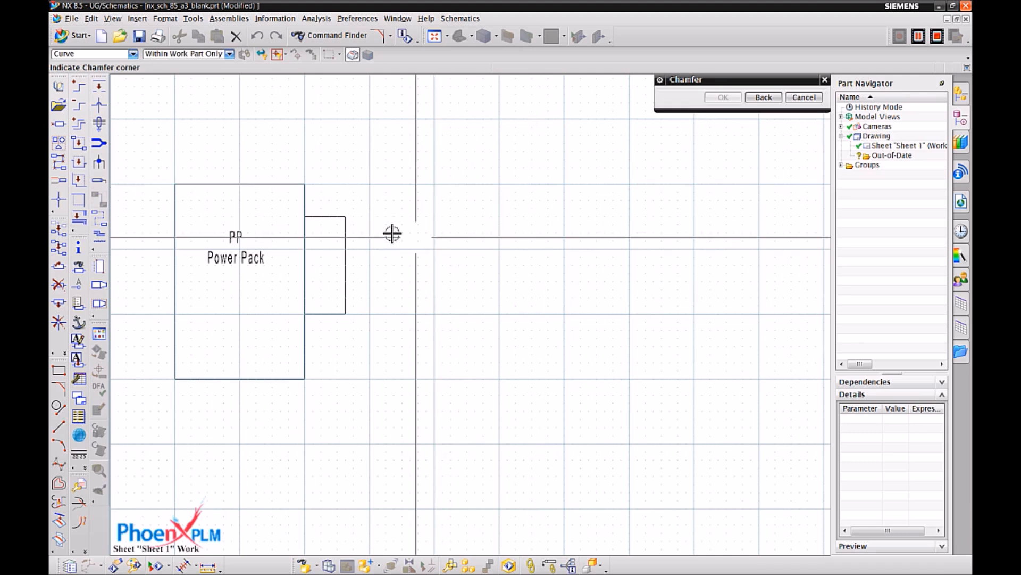
pyautogui.click(344, 222)
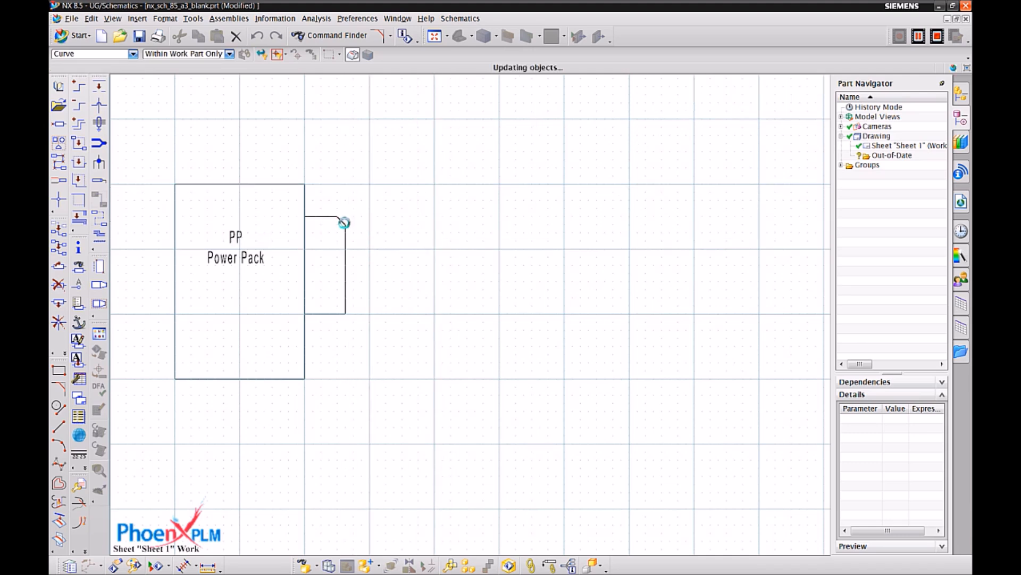
pyautogui.click(344, 311)
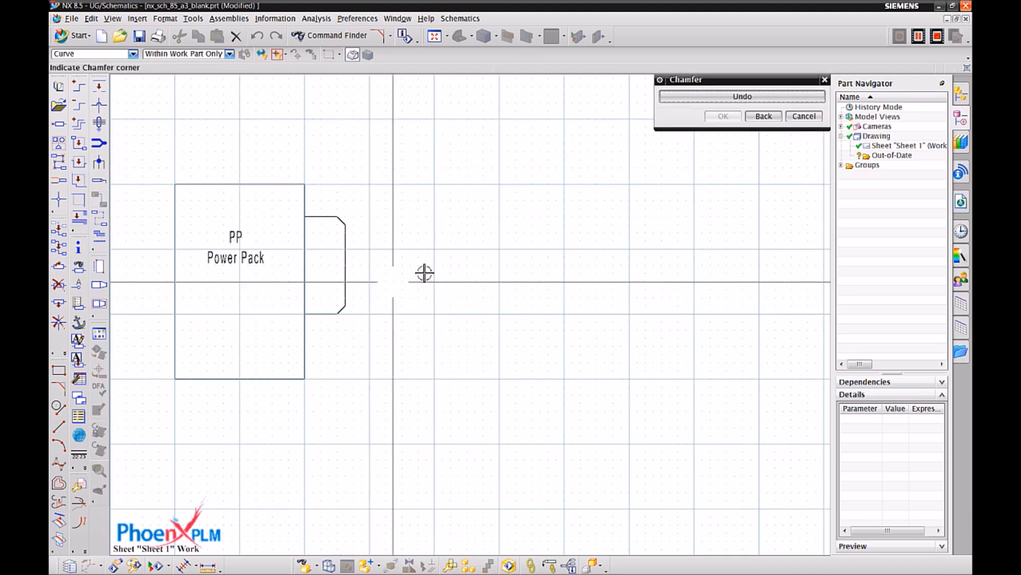
pyautogui.click(803, 116)
# Define the chamfered outline as a new connector element, with its origin at the midpoint of its edge shared with the Power Pack box.
pyautogui.scroll(2, 688, 332)
pyautogui.scroll(-1, 618, 343)
pyautogui.scroll(1, 548, 319)
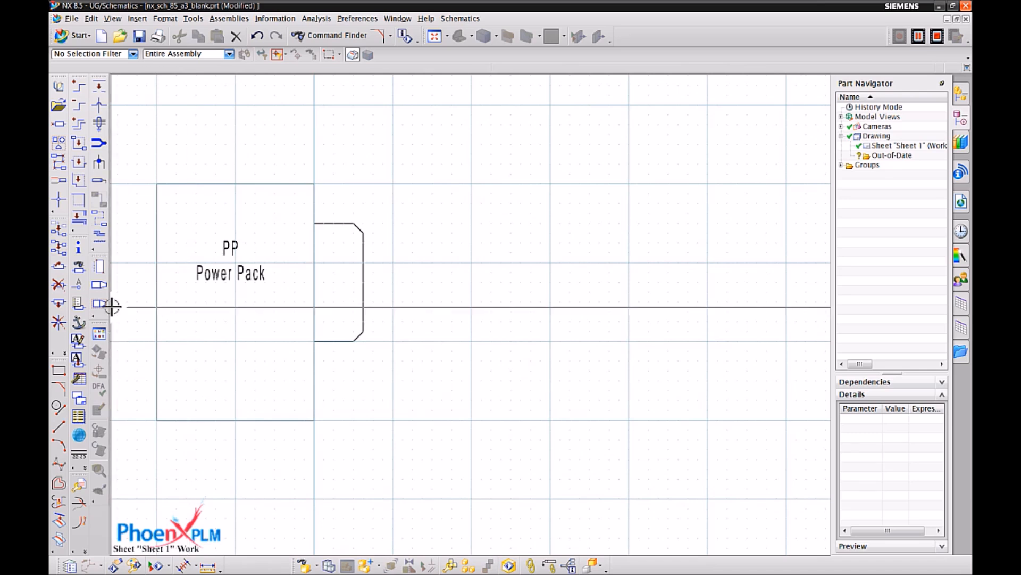
pyautogui.click(100, 286)
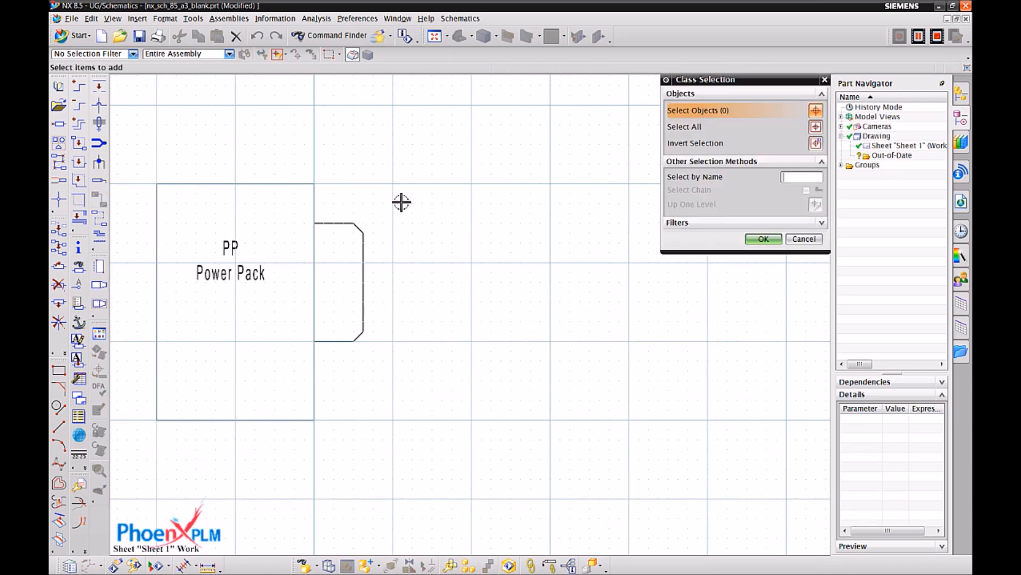
pyautogui.moveTo(313, 212); pyautogui.dragTo(408, 369)
pyautogui.click(763, 239)
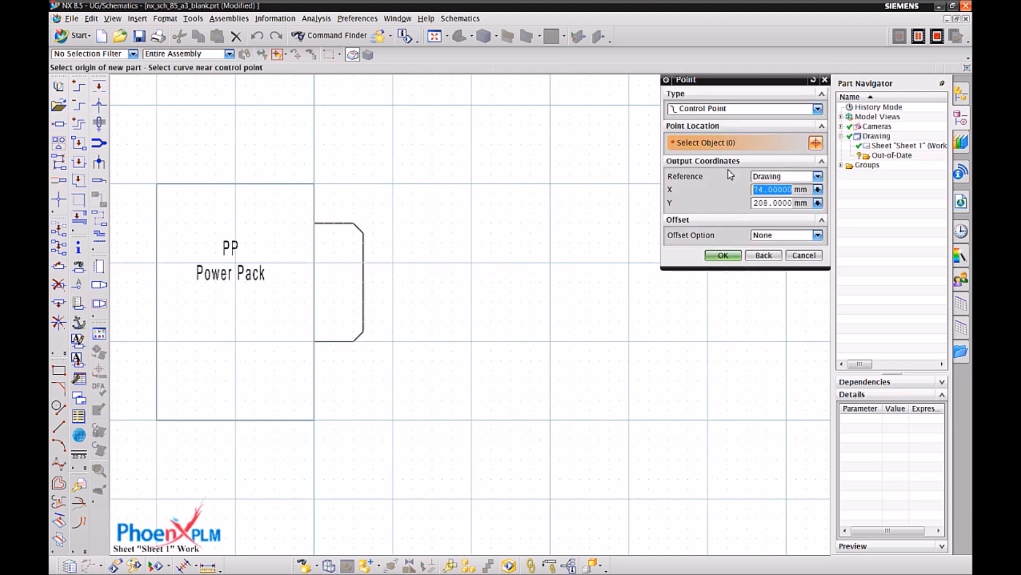
pyautogui.click(315, 278)
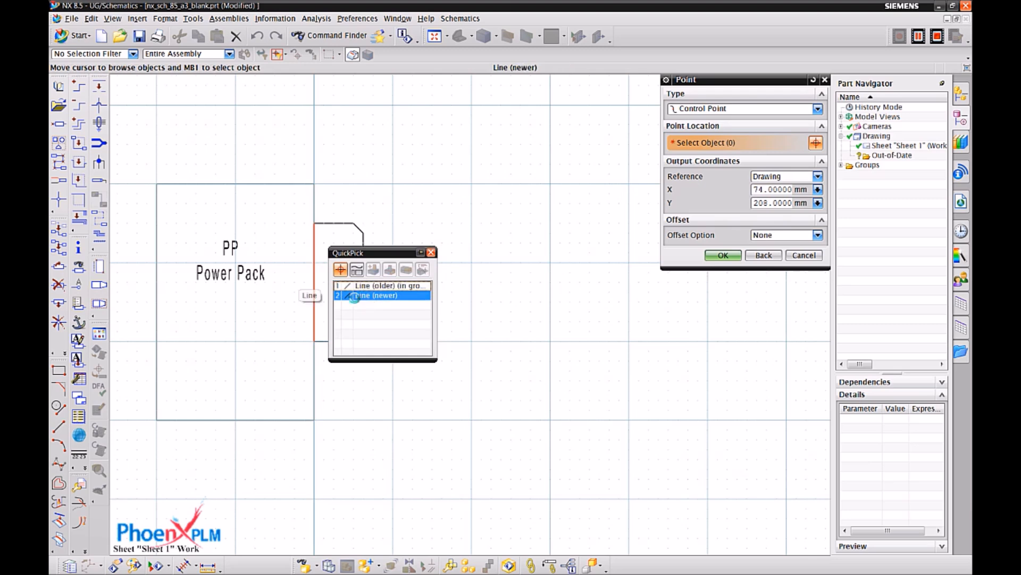
pyautogui.click(372, 283)
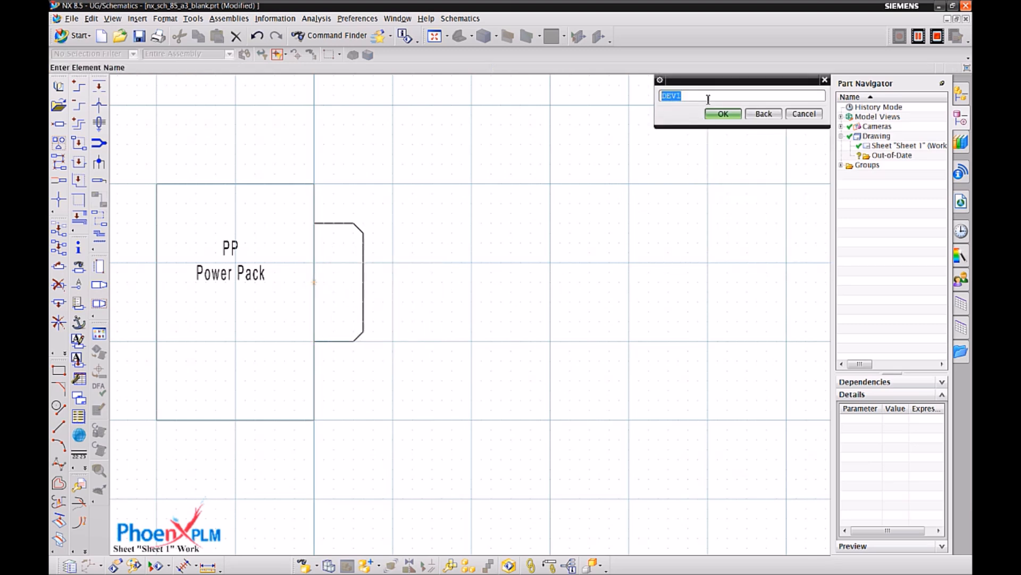
# Name the new connector element CONPP and accept its attributes with a blank DESCRIPTION.
pyautogui.write('CONPP')
pyautogui.press('Return')
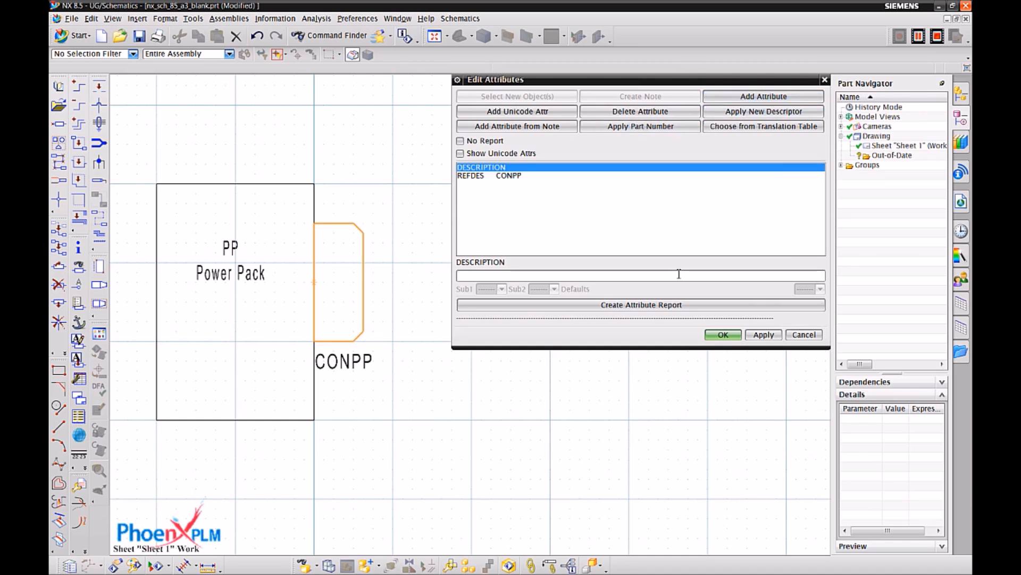
pyautogui.click(732, 335)
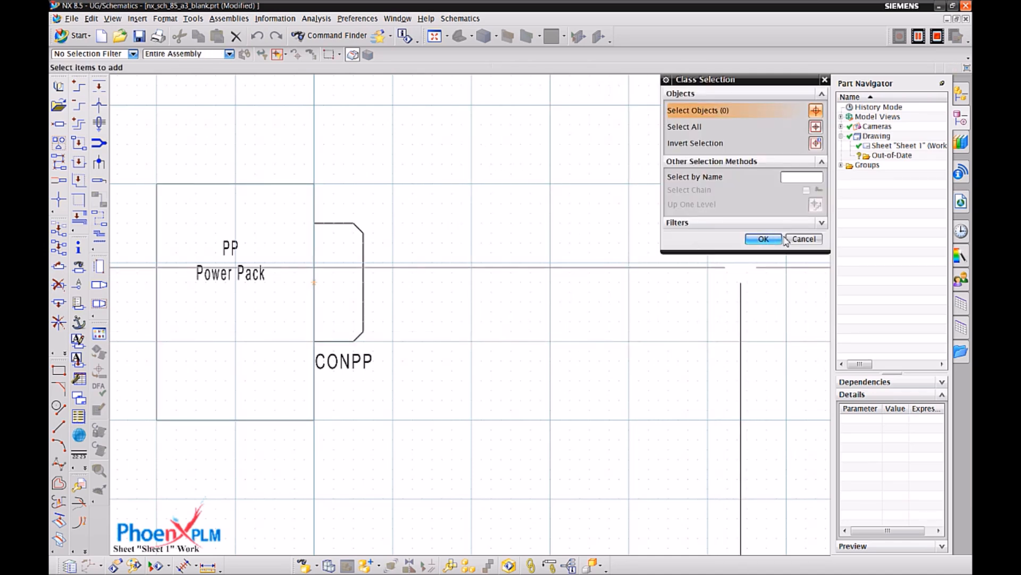
# Add connection points 1 to 5, evenly spaced from bottom to top along CONPP's outer edge, with their number notes inside the outline.
pyautogui.click(803, 239)
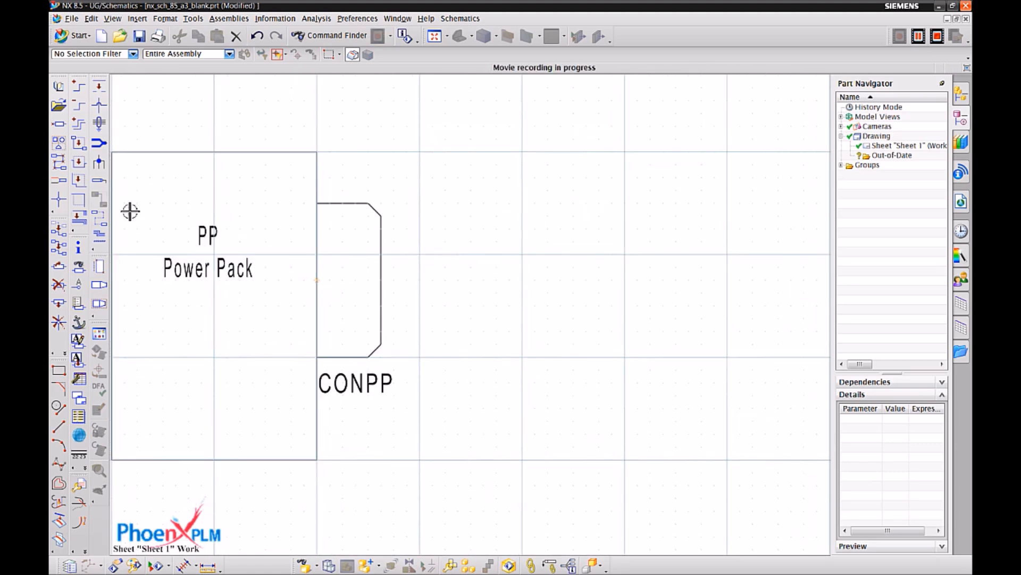
pyautogui.click(60, 200)
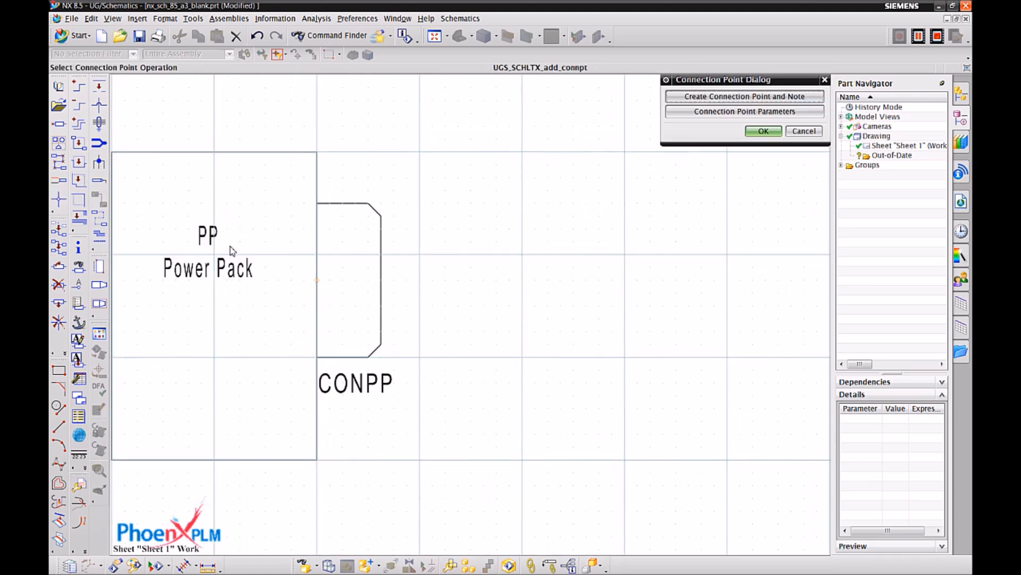
pyautogui.click(687, 98)
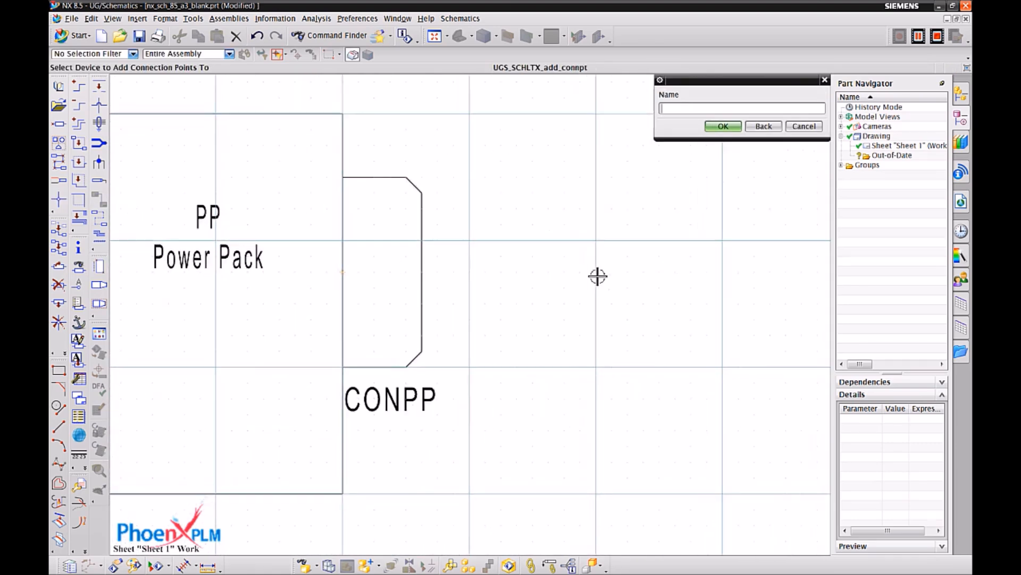
pyautogui.click(433, 334)
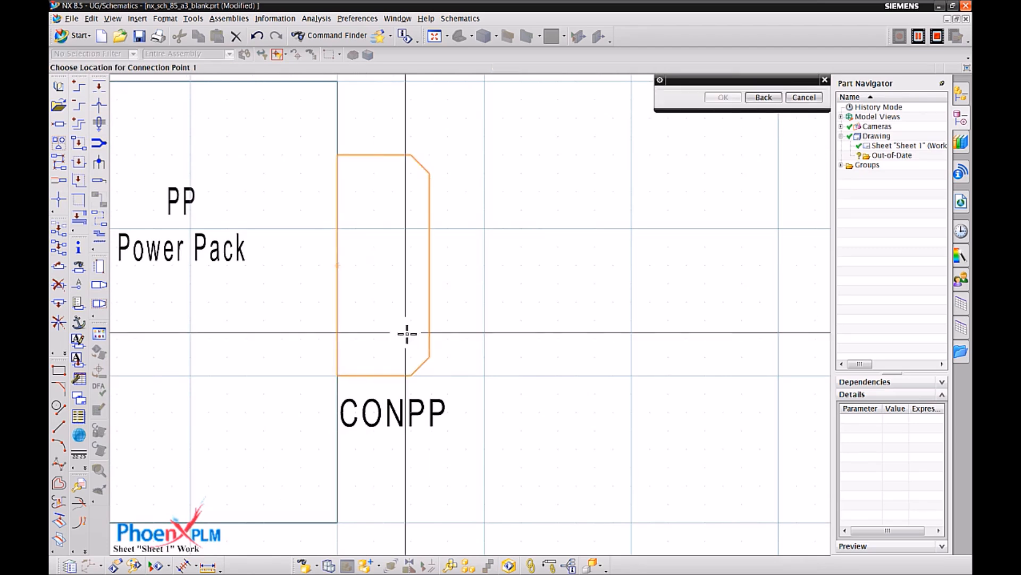
pyautogui.click(430, 339)
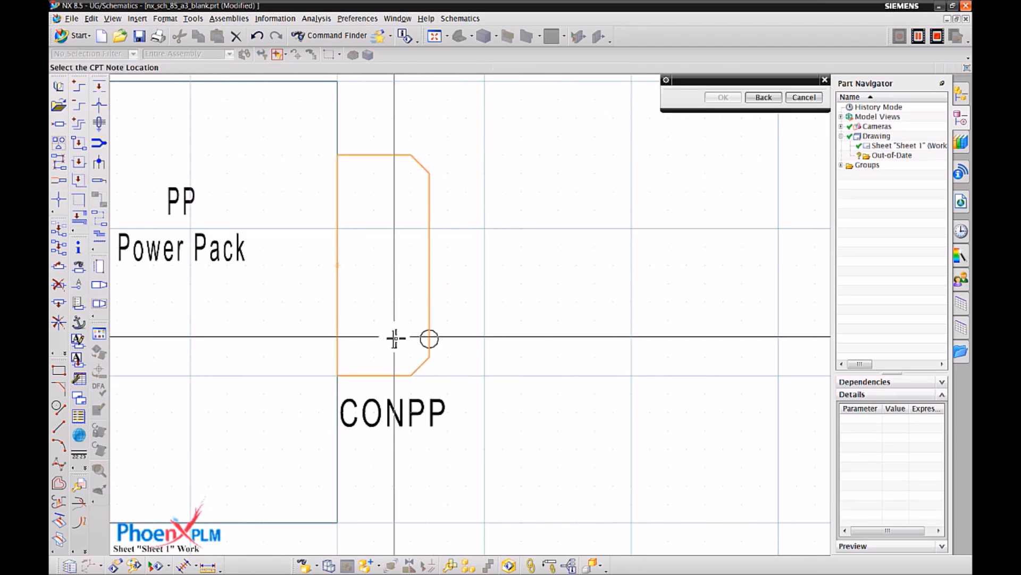
pyautogui.click(429, 302)
pyautogui.click(399, 301)
pyautogui.click(430, 265)
pyautogui.click(395, 265)
pyautogui.click(429, 229)
pyautogui.click(394, 229)
pyautogui.click(432, 192)
pyautogui.click(397, 192)
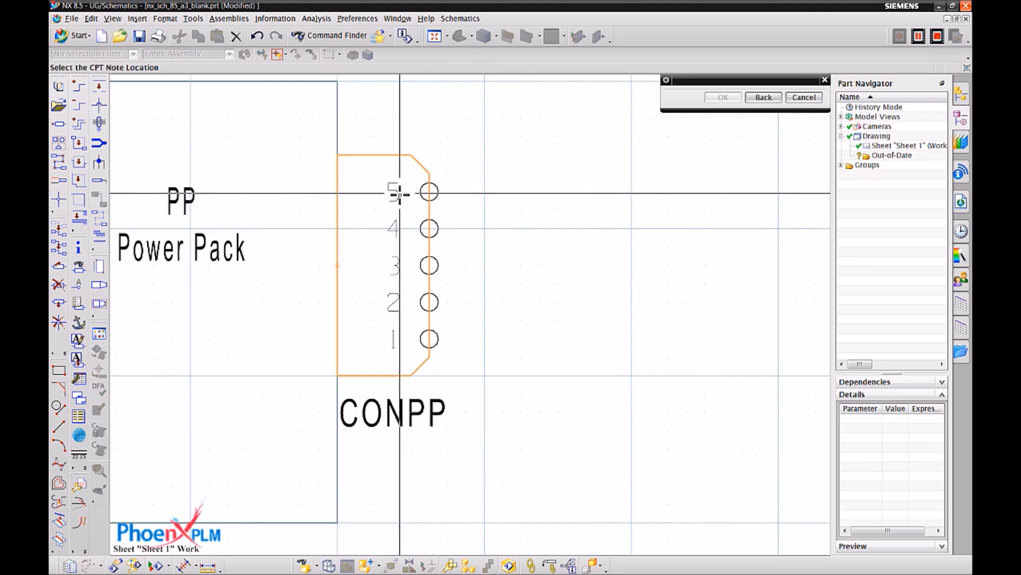
pyautogui.click(397, 192)
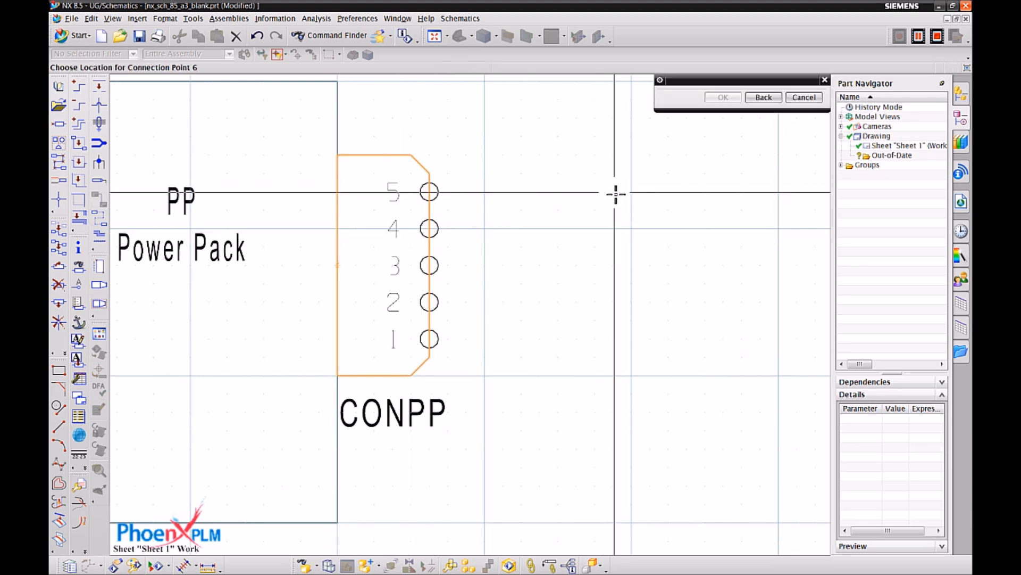
pyautogui.click(804, 97)
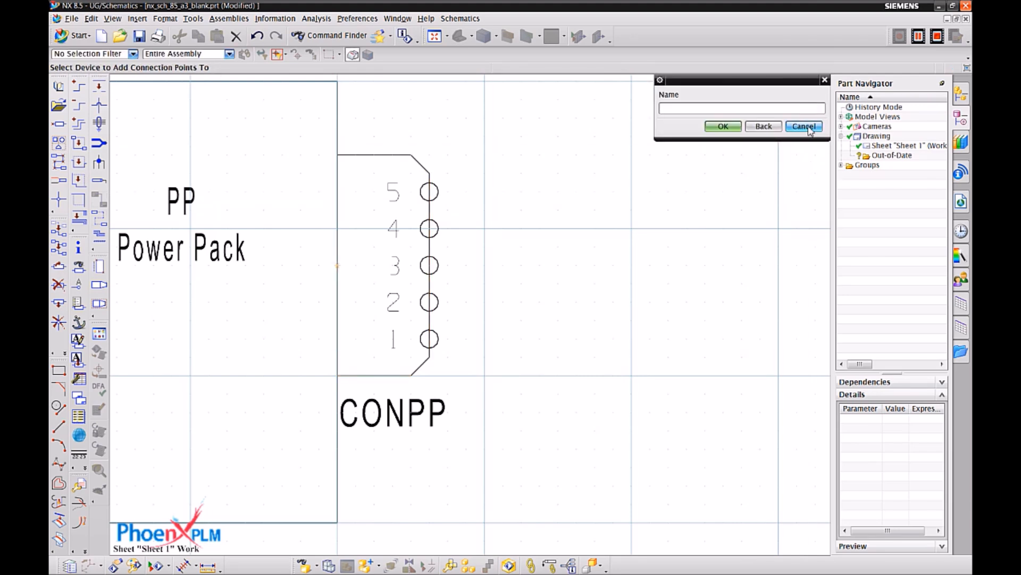
pyautogui.click(804, 126)
pyautogui.click(804, 131)
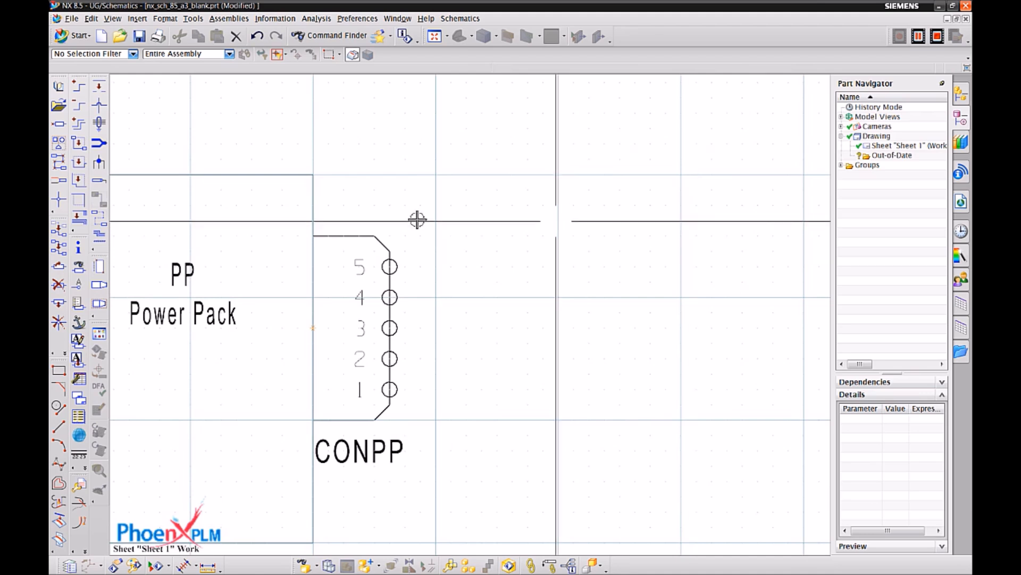
# Review the device information report for the CONPP connector, including its connection points.
pyautogui.click(79, 250)
pyautogui.click(330, 237)
pyautogui.click(763, 239)
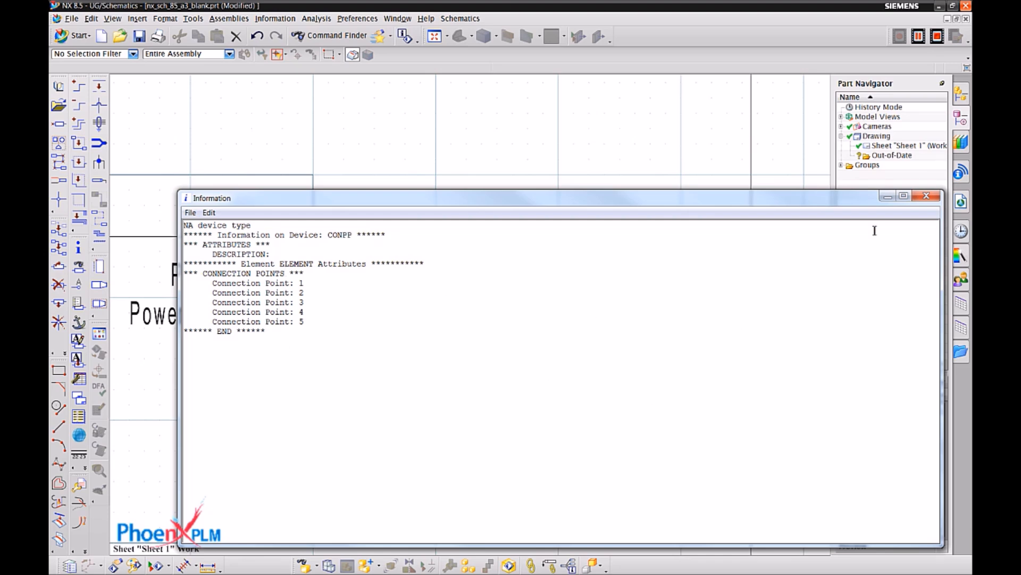
pyautogui.click(926, 196)
# Examine the items in the Connectors, Devices, Switches and Wires_Colour directories of the Basic schematics library.
pyautogui.click(77, 87)
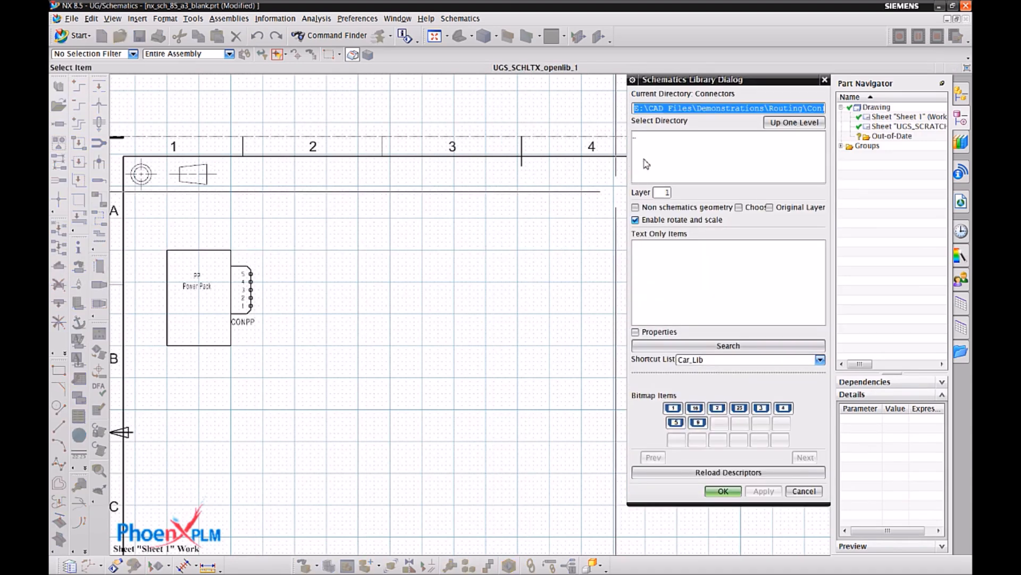
pyautogui.click(640, 144)
pyautogui.doubleClick(640, 143)
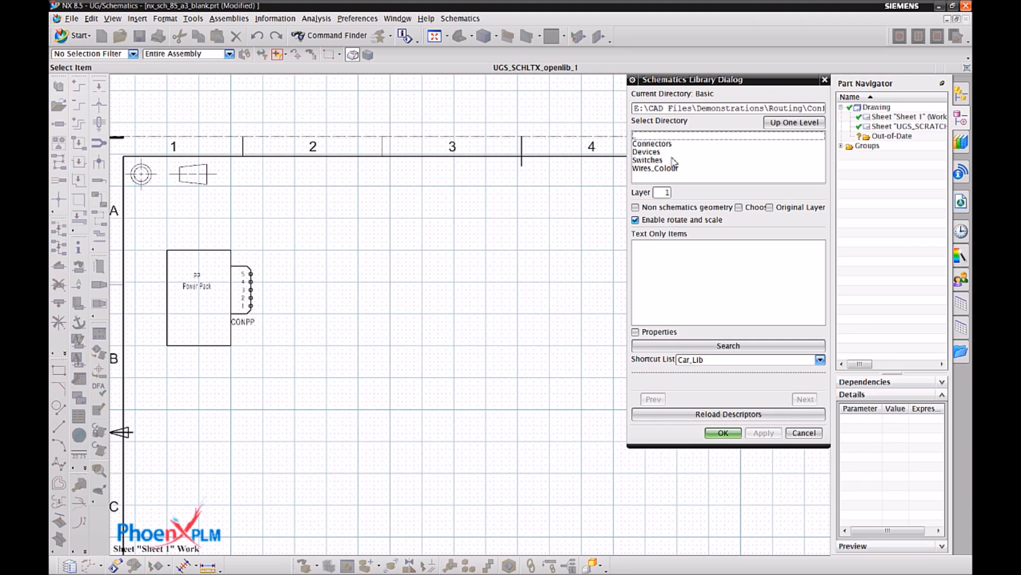
pyautogui.doubleClick(652, 143)
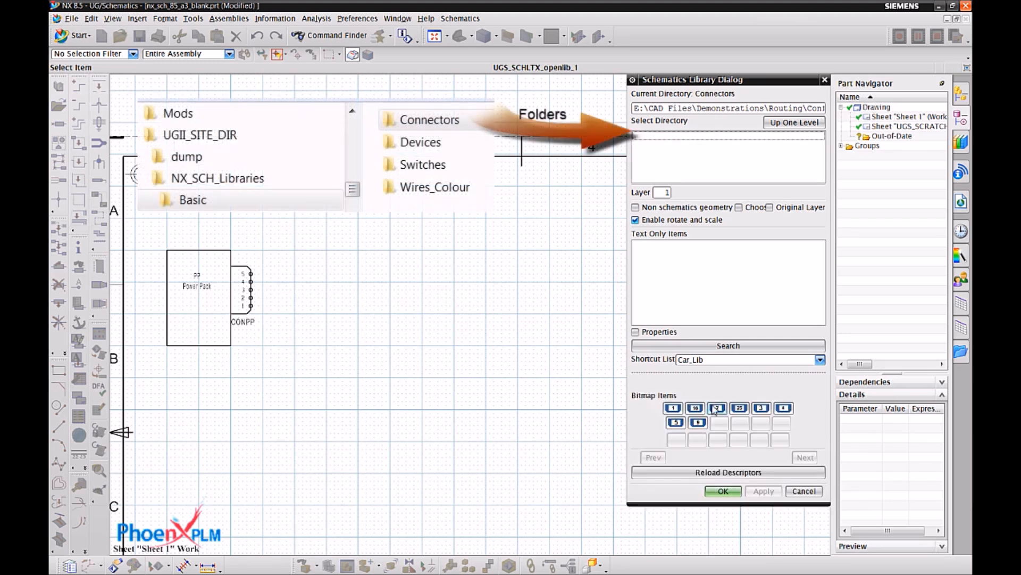
pyautogui.doubleClick(642, 144)
pyautogui.doubleClick(654, 153)
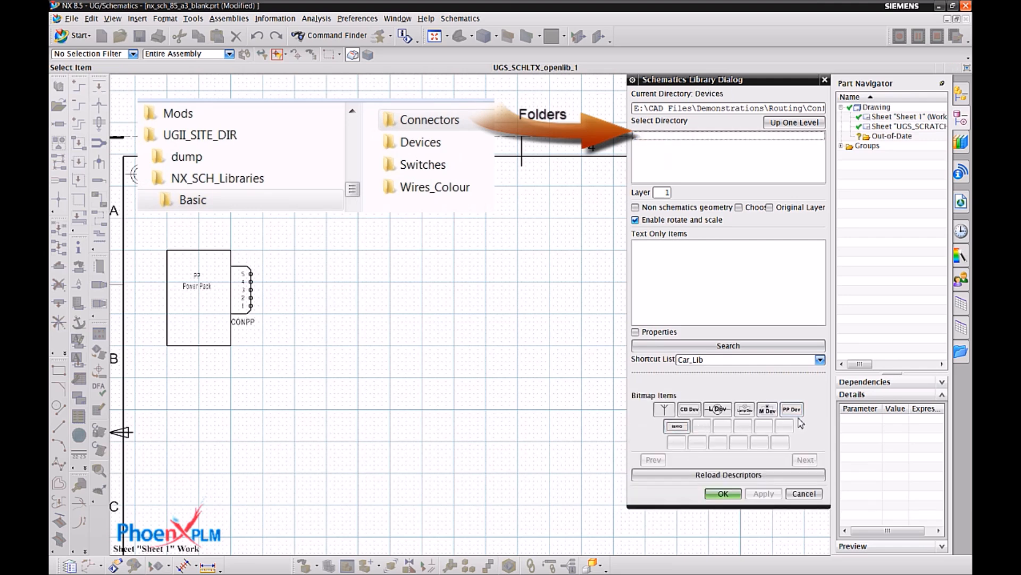
pyautogui.doubleClick(644, 140)
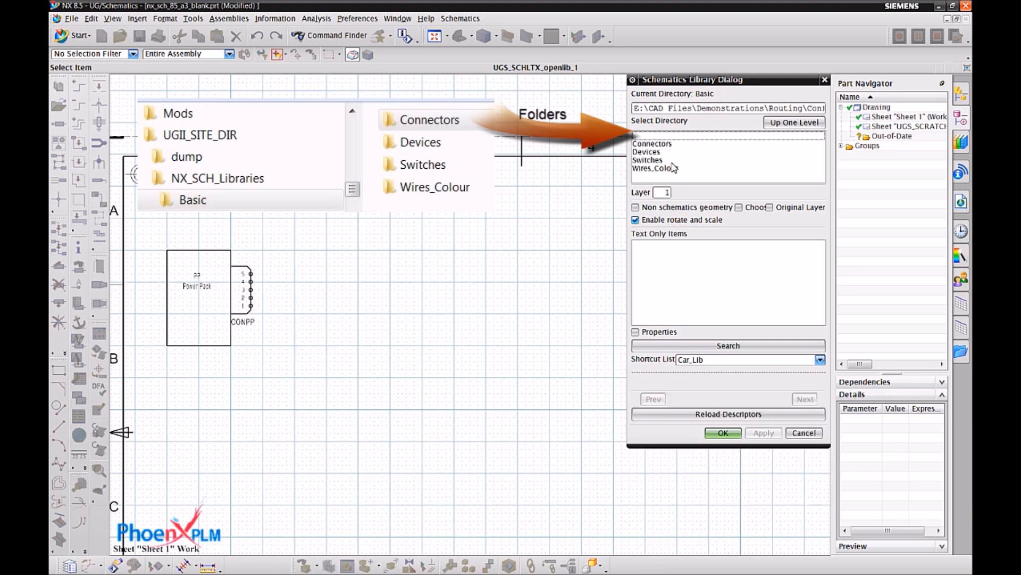
pyautogui.doubleClick(664, 160)
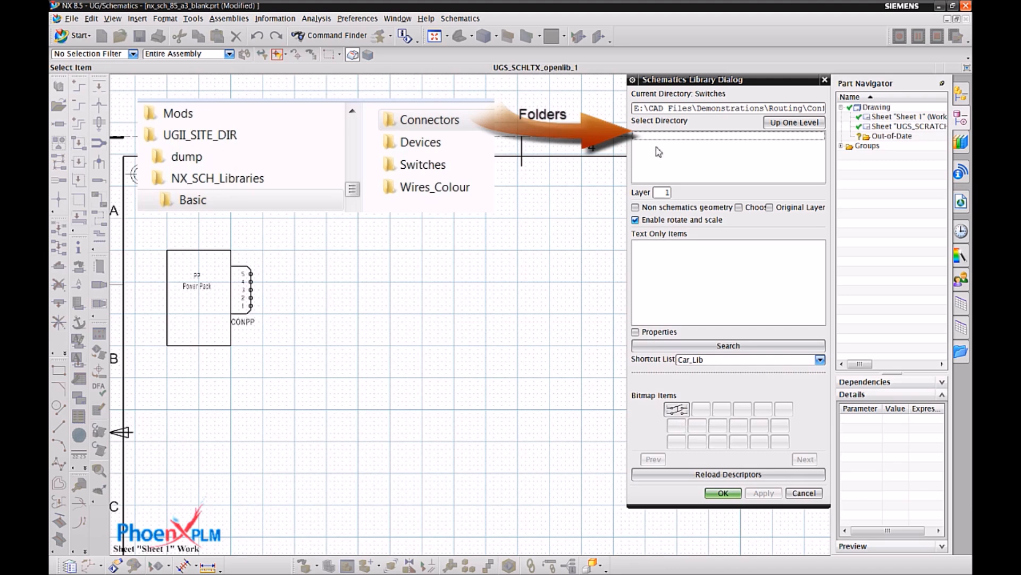
pyautogui.doubleClick(642, 139)
pyautogui.doubleClick(657, 168)
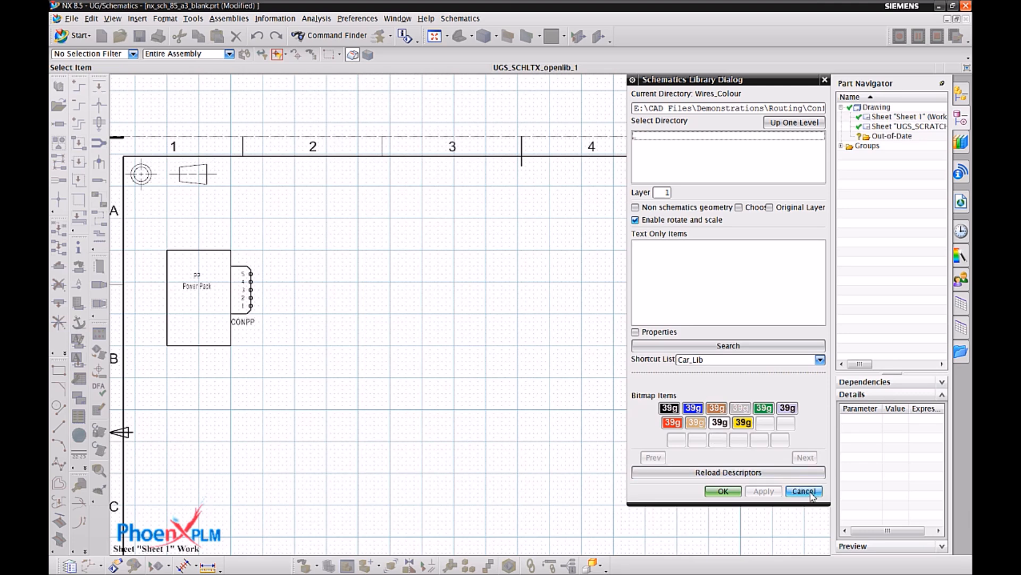
pyautogui.click(803, 491)
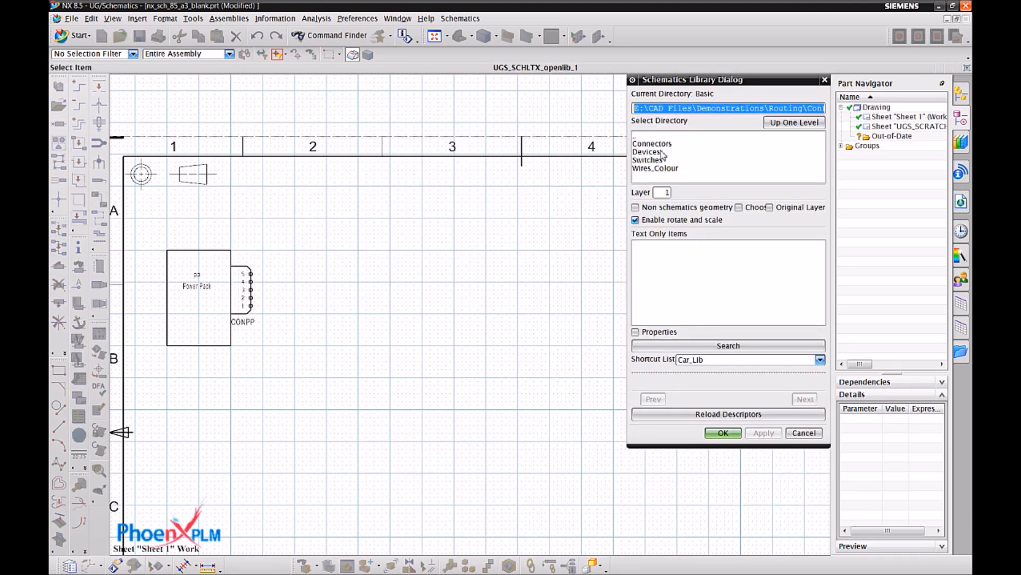
# Place the CB circuit board device from the Devices library to the right of the Power Pack in the drawing's upper area.
pyautogui.doubleClick(659, 152)
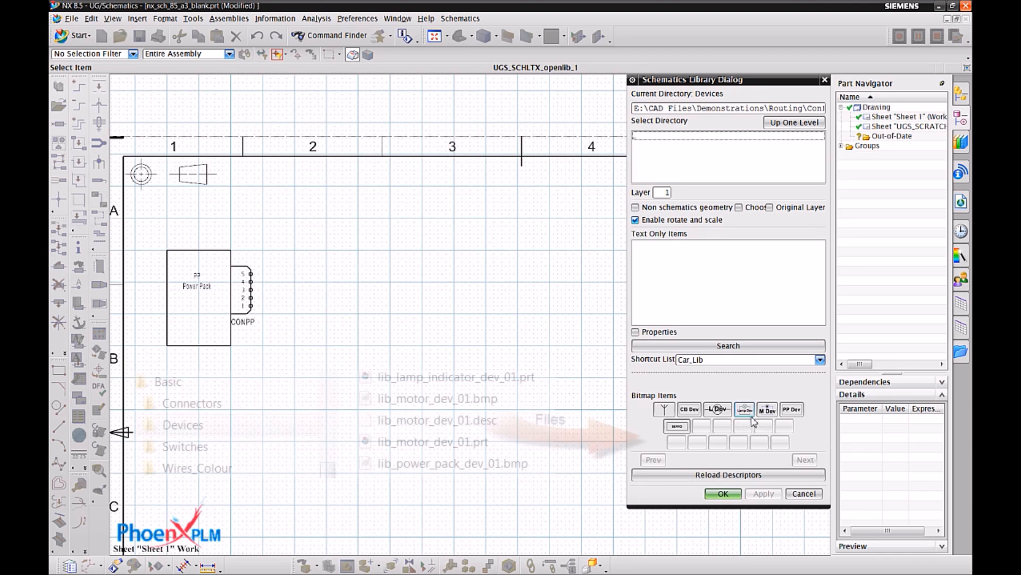
pyautogui.click(693, 415)
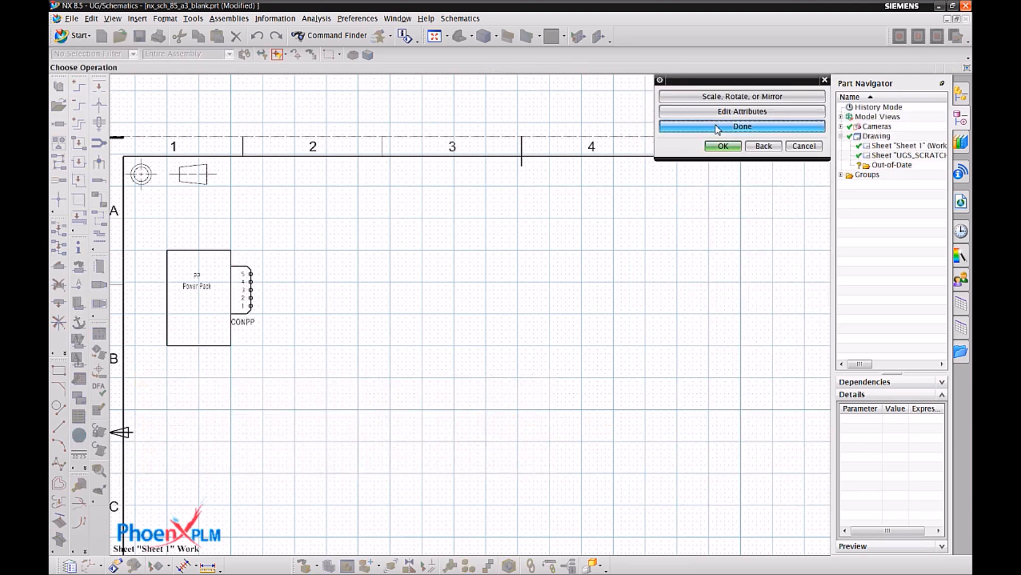
pyautogui.click(718, 128)
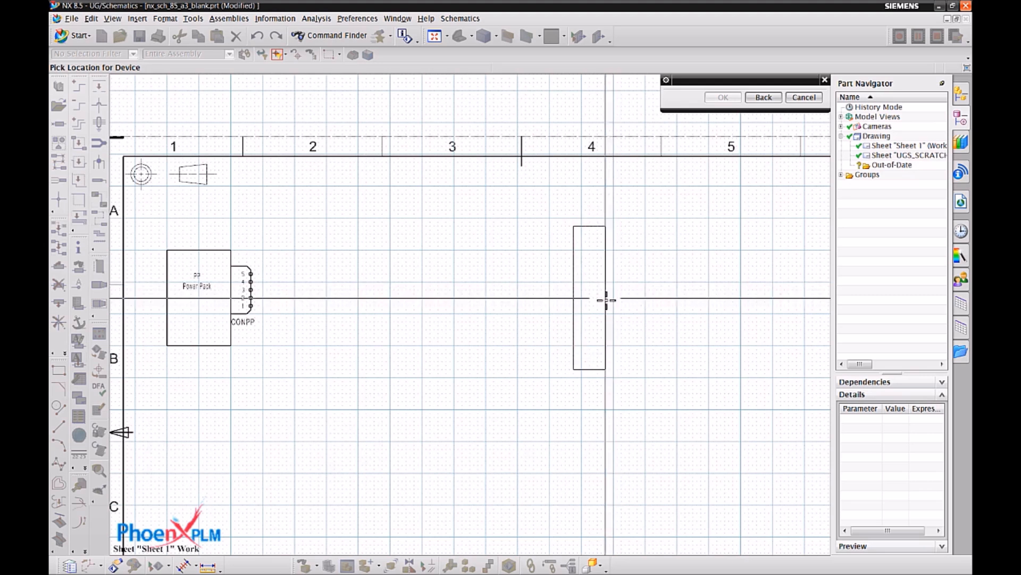
pyautogui.click(582, 290)
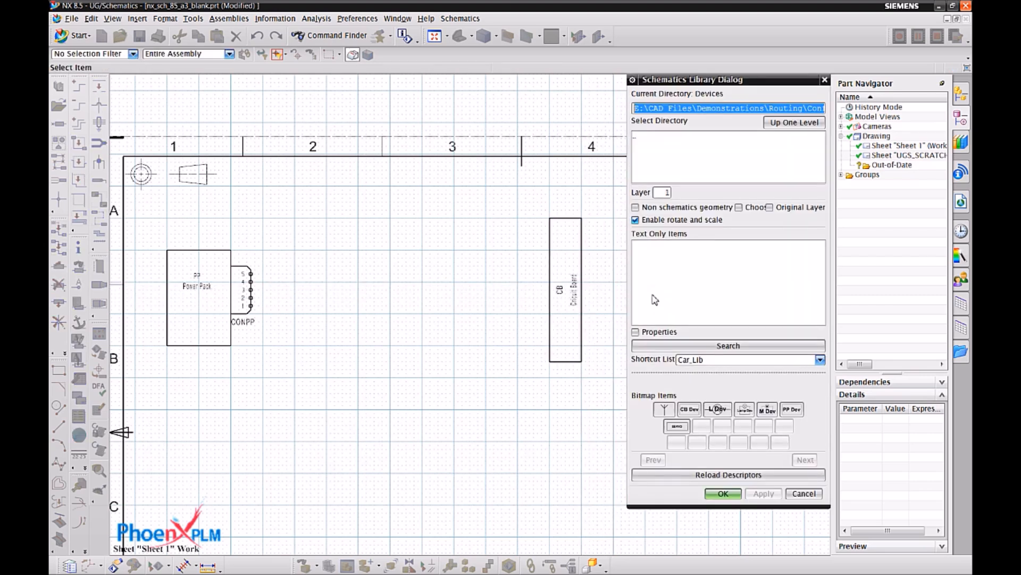
# Choose the 16-pin connector from the Connectors library and preview it at scale 1 with 0 degrees rotation.
pyautogui.doubleClick(639, 137)
pyautogui.doubleClick(651, 144)
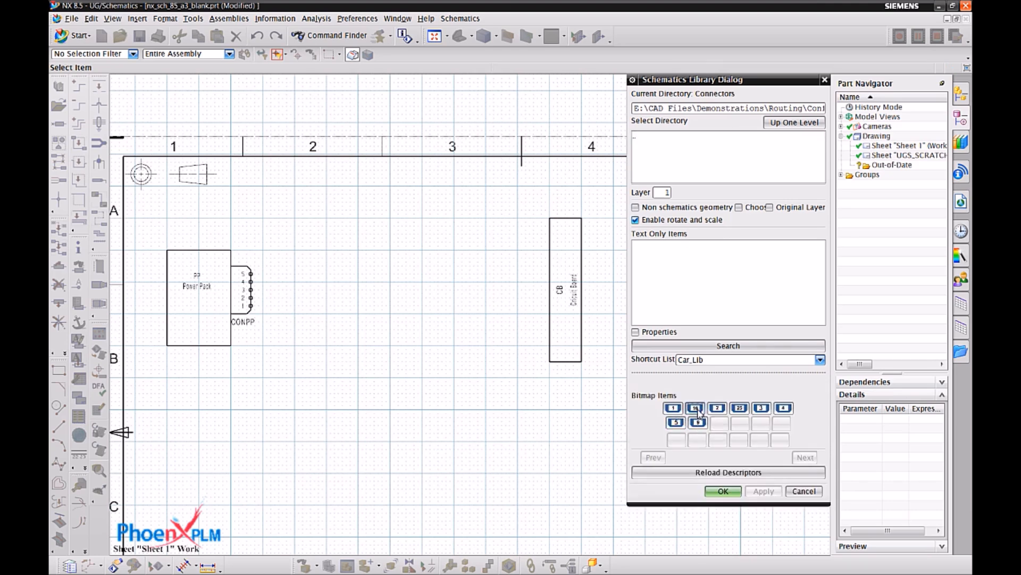
pyautogui.doubleClick(698, 412)
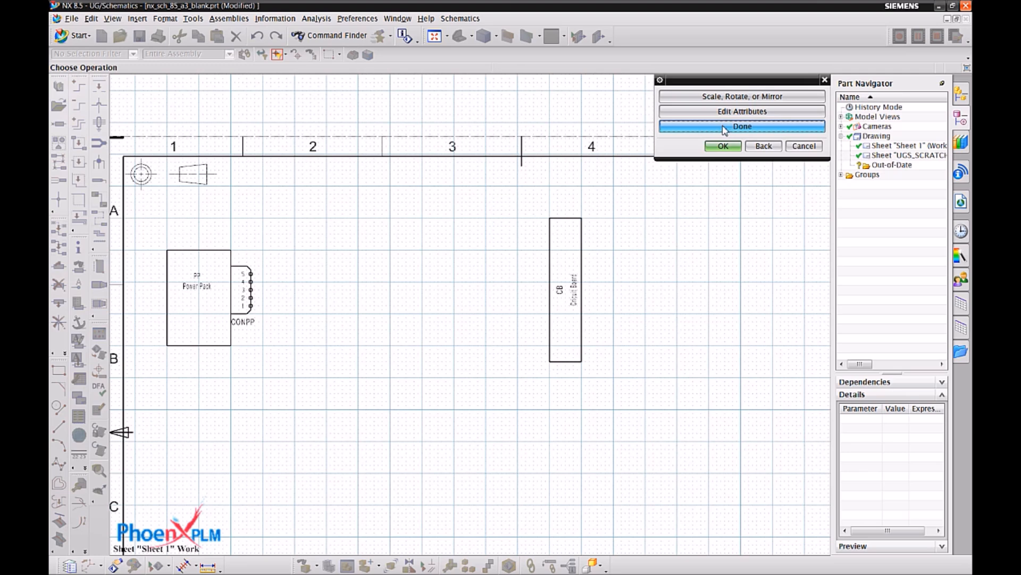
pyautogui.click(723, 98)
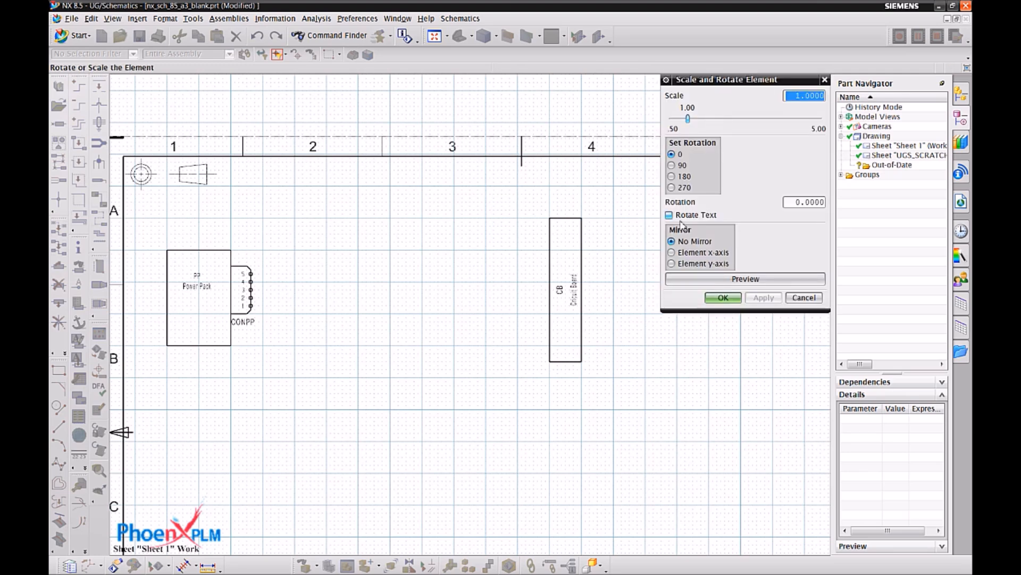
pyautogui.click(723, 278)
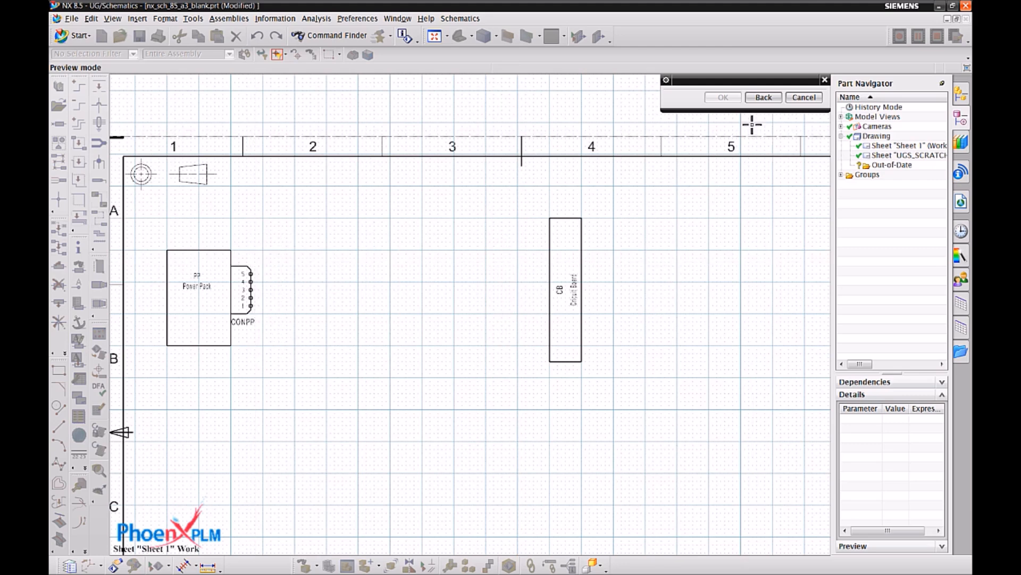
pyautogui.click(804, 98)
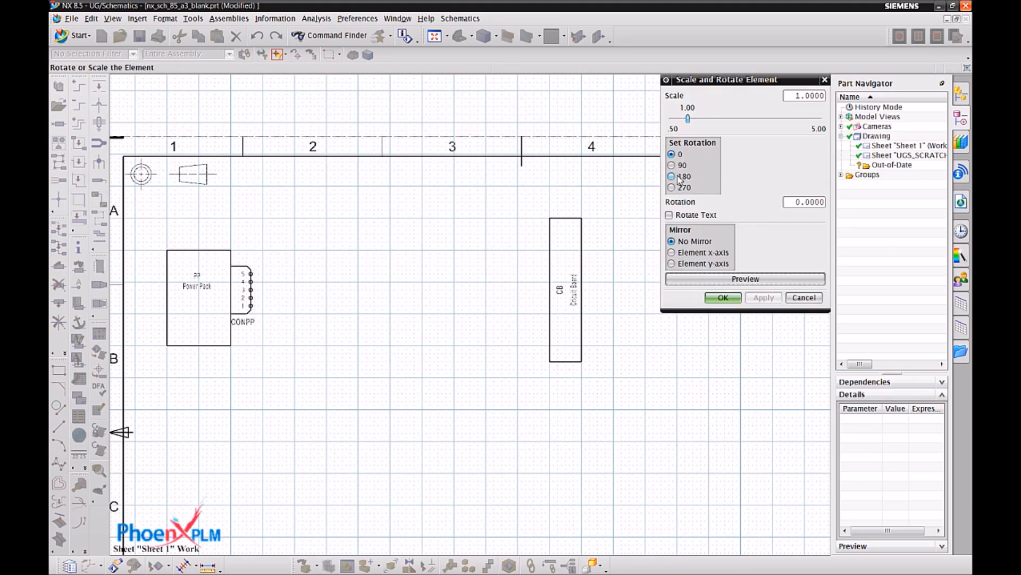
# Rotate the 16-pin connector 180 degrees and place it against the Circuit Board's left edge.
pyautogui.click(672, 177)
pyautogui.click(745, 279)
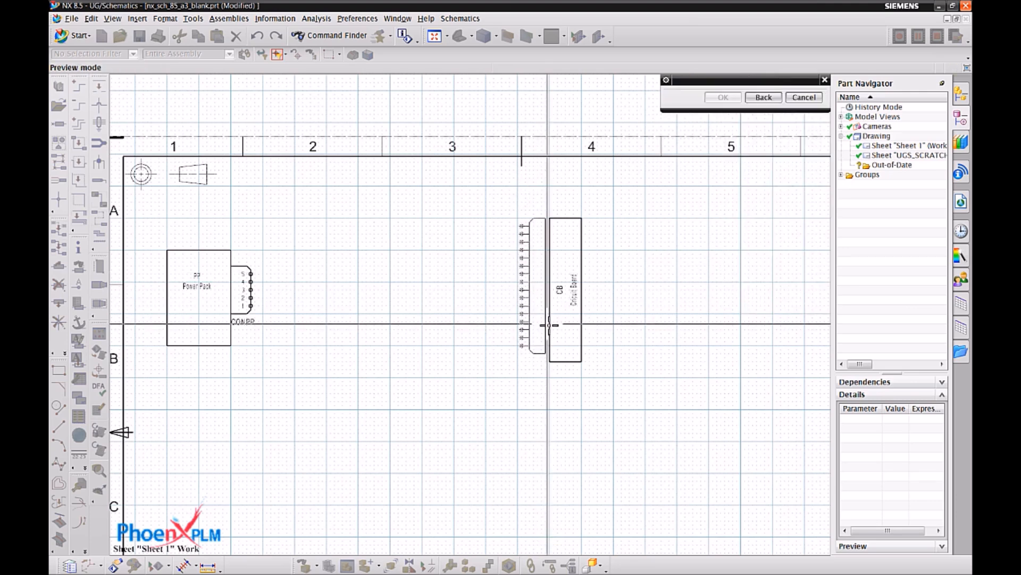
pyautogui.click(764, 97)
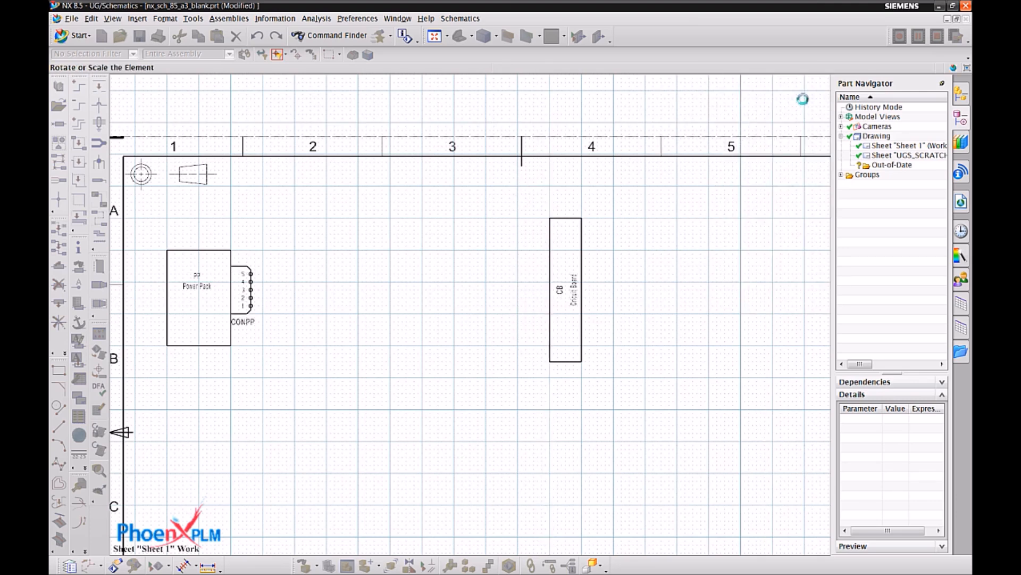
pyautogui.click(723, 298)
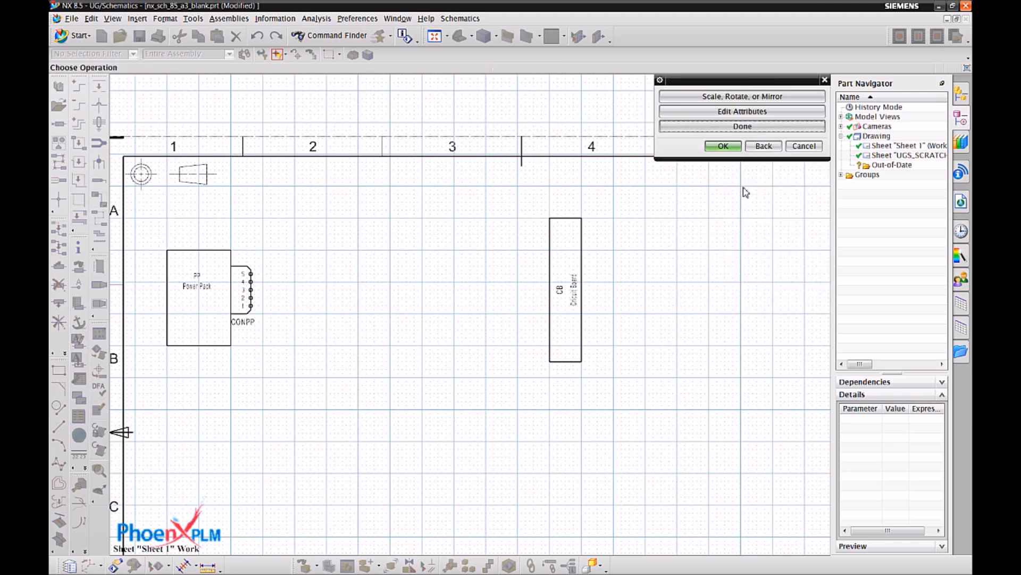
pyautogui.click(743, 129)
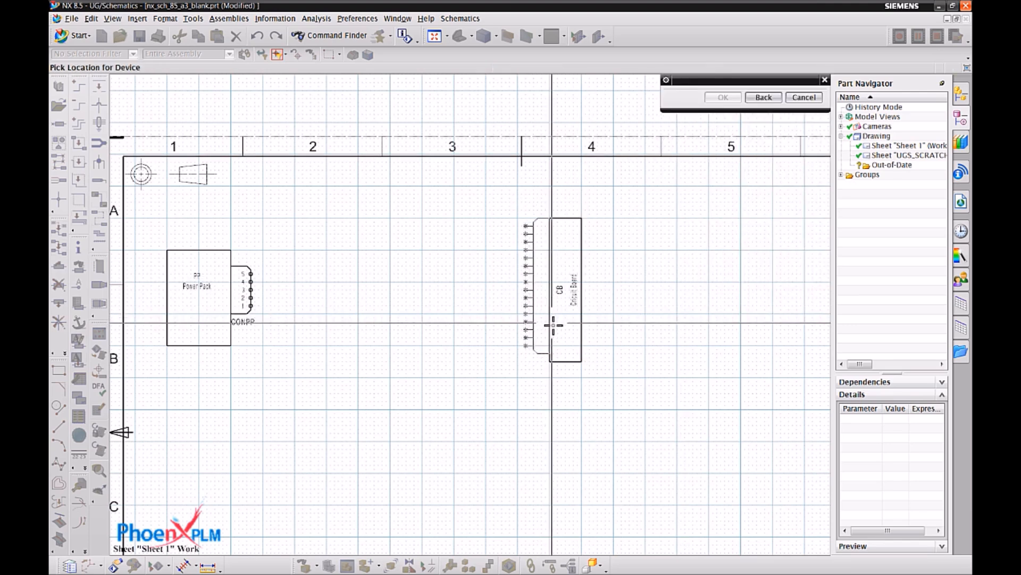
pyautogui.click(552, 326)
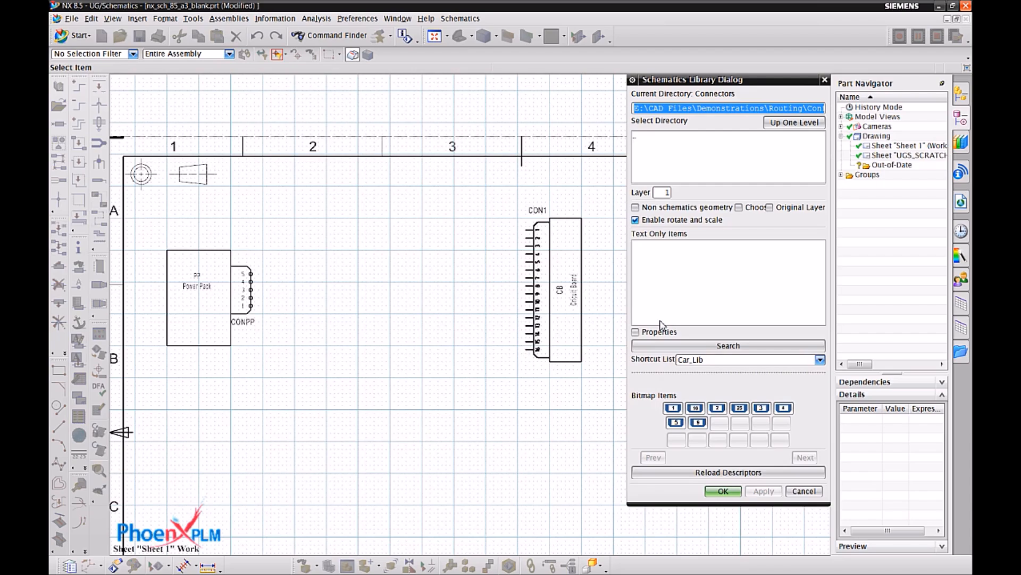
pyautogui.click(804, 490)
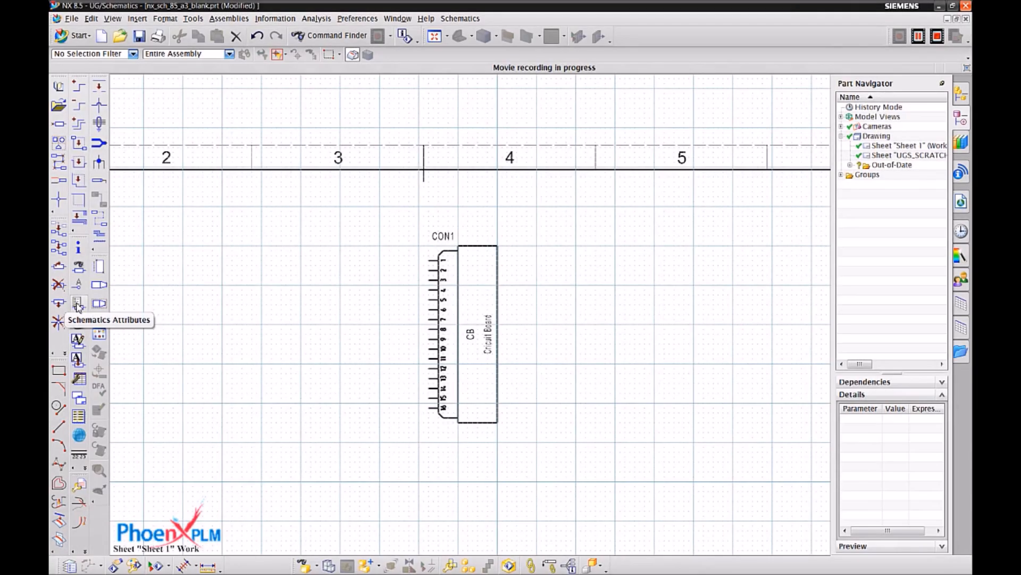
# Change the REFDES attribute of the 16-pin connector on the Circuit Board to CONCB.
pyautogui.click(78, 303)
pyautogui.click(428, 253)
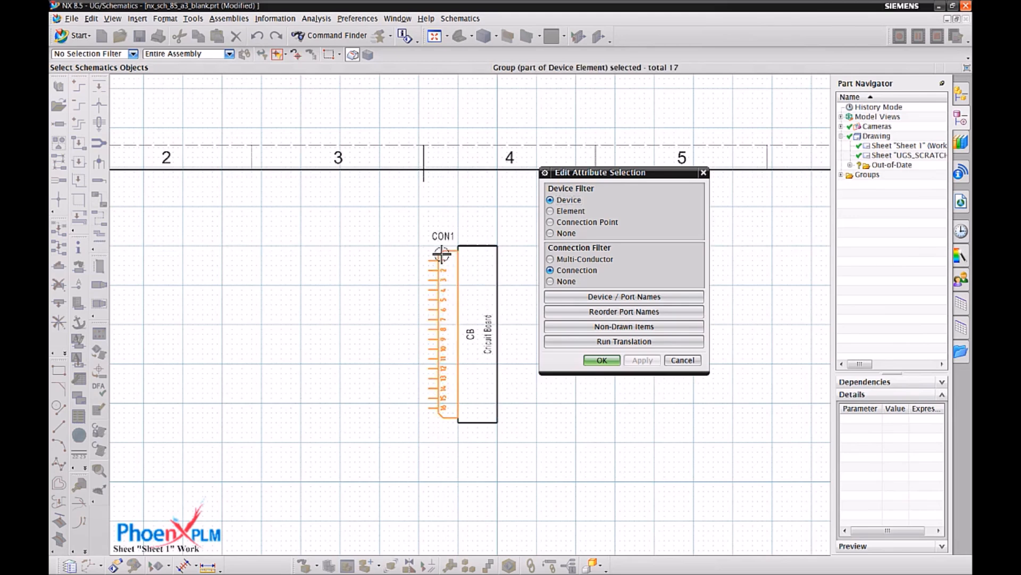
pyautogui.click(596, 360)
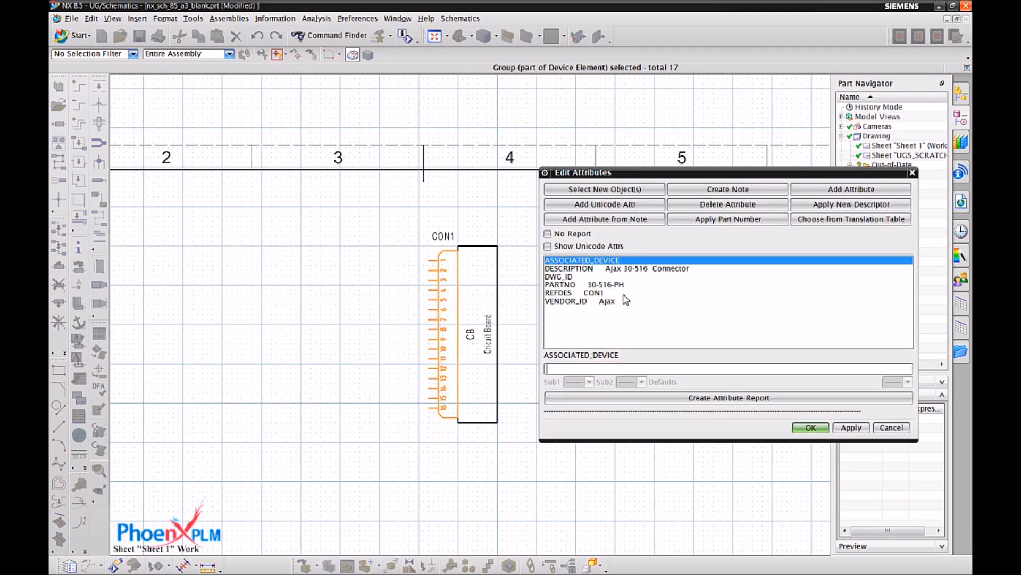
pyautogui.click(596, 293)
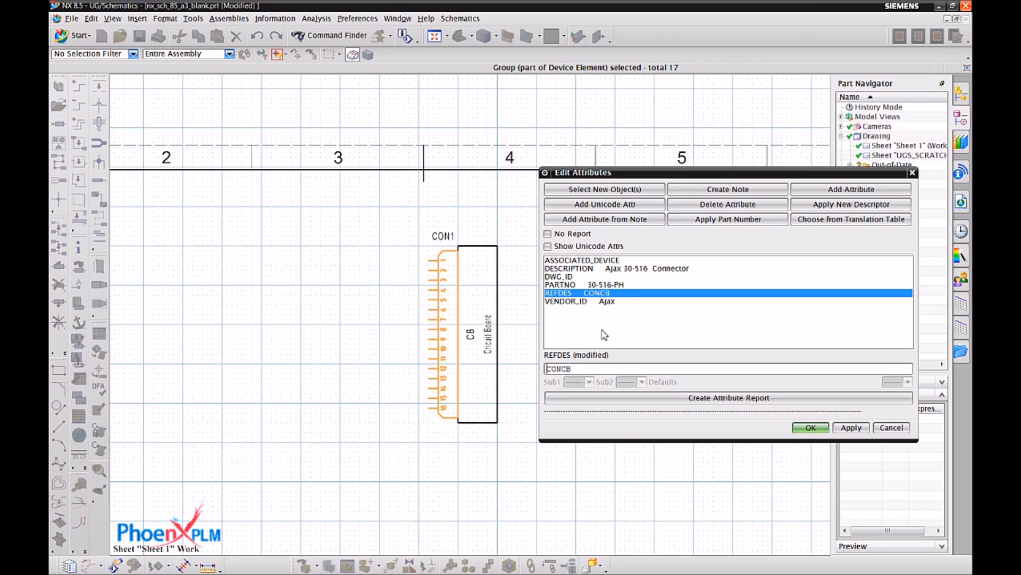
pyautogui.click(825, 431)
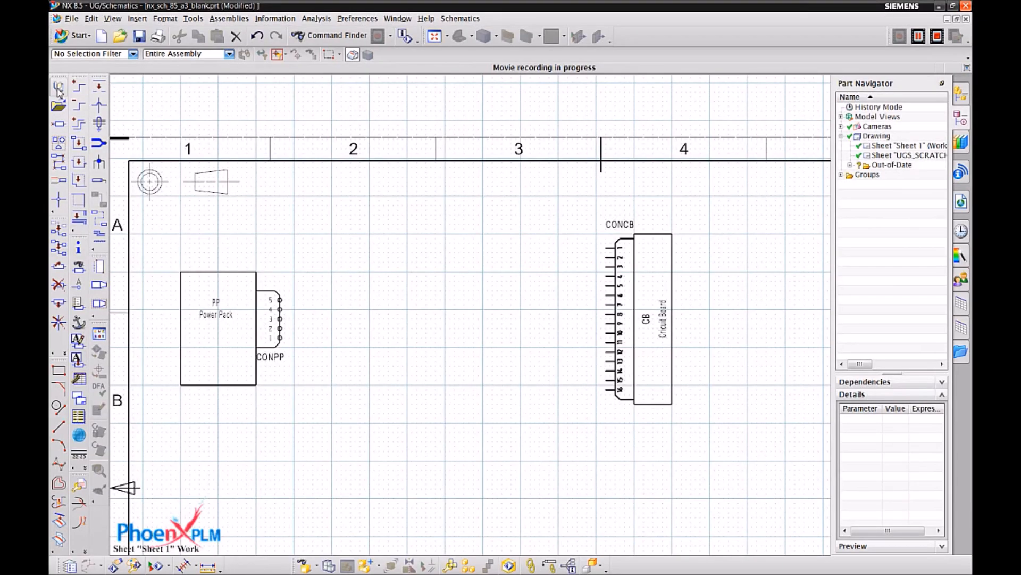
# Choose the 39g Red wire from the Wires_Colour directory of the schematics library for a new connection.
pyautogui.click(58, 89)
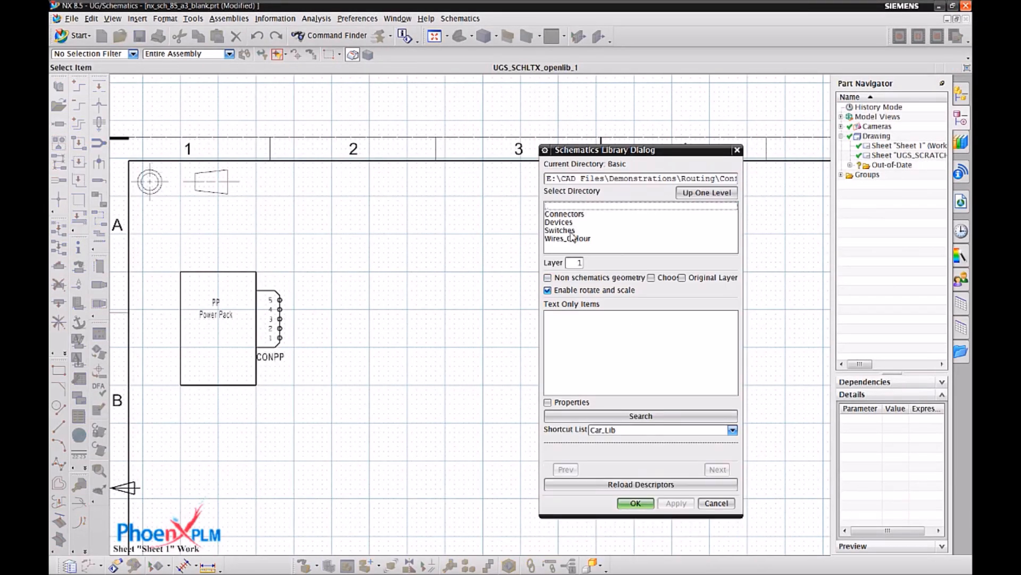
pyautogui.doubleClick(568, 238)
pyautogui.moveTo(658, 154); pyautogui.dragTo(808, 76)
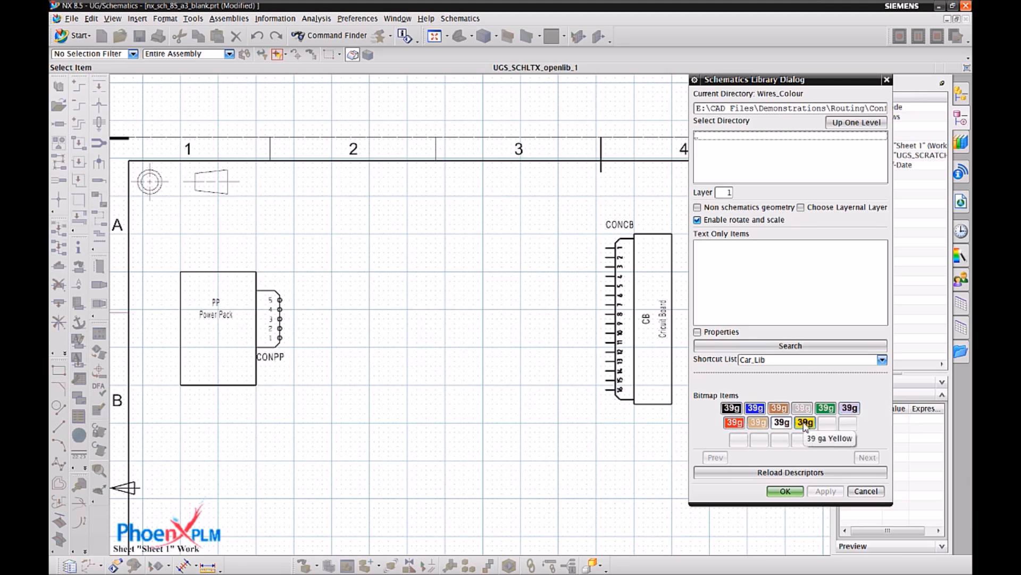
pyautogui.doubleClick(734, 422)
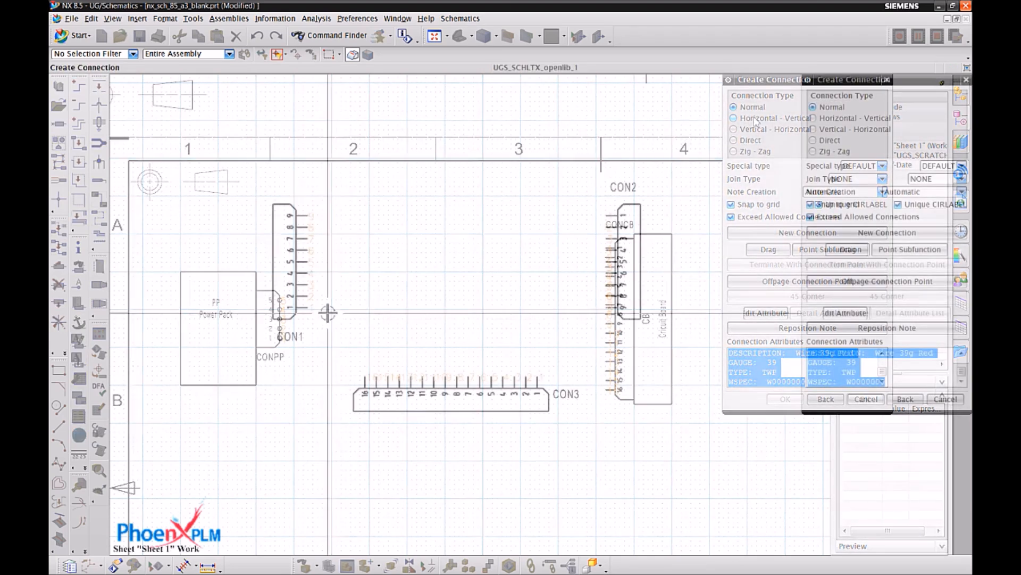
# Draw Normal type connections in the sample drawing from CON1 pin 1 to CON3 pin 1 and from CON3 pin 16 to CON1 pin 9.
pyautogui.click(308, 305)
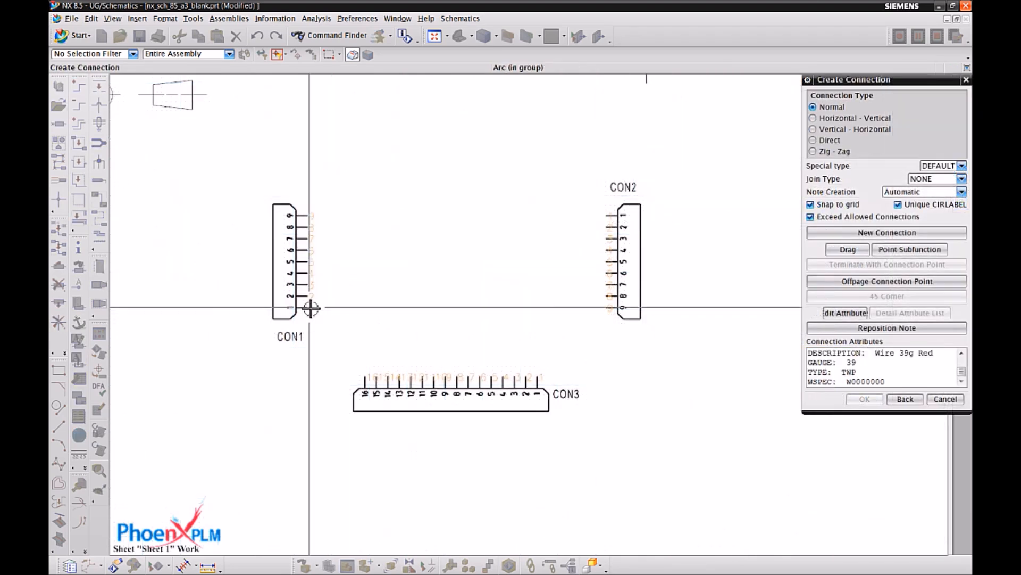
pyautogui.click(540, 375)
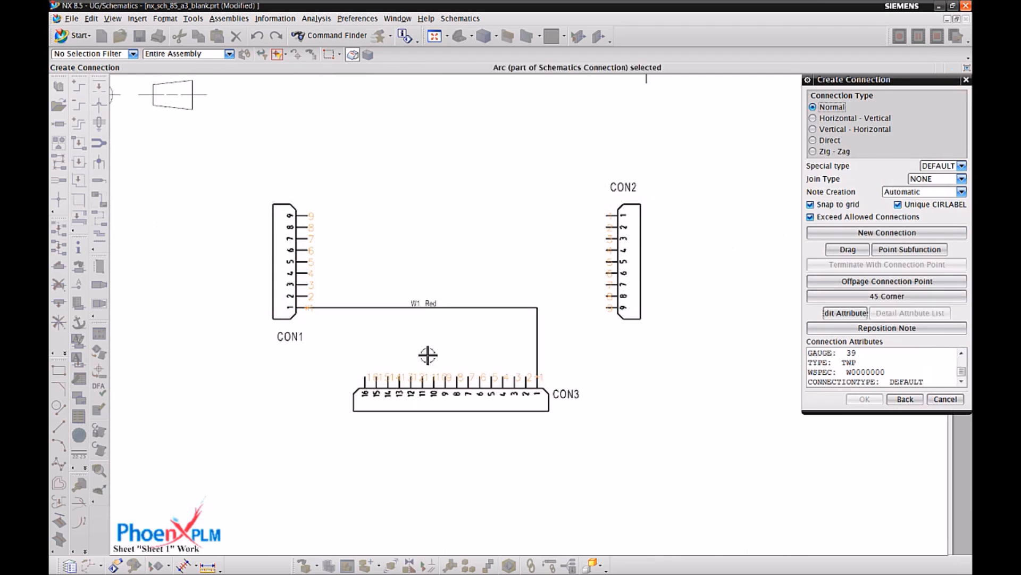
pyautogui.click(365, 379)
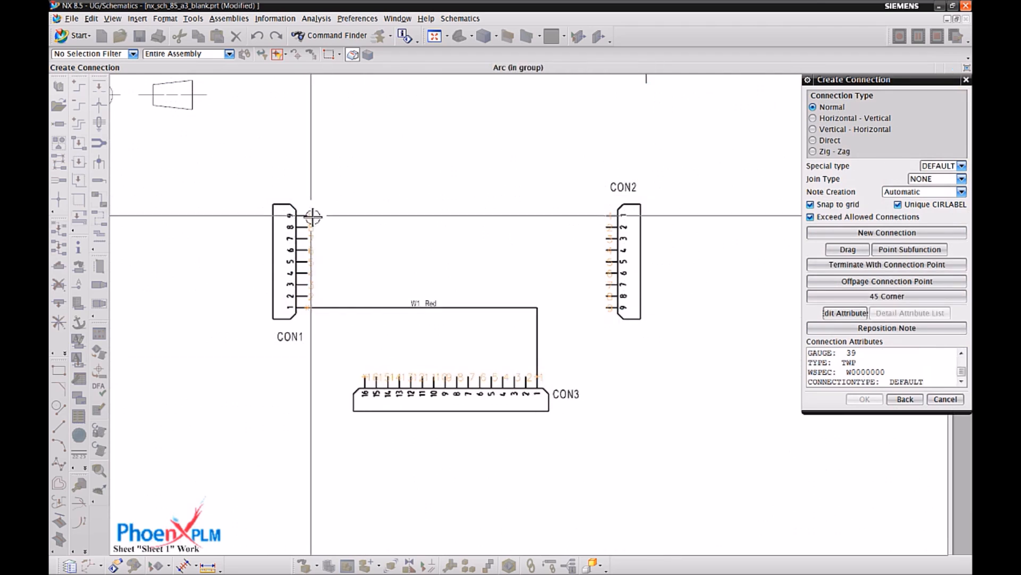
pyautogui.click(316, 217)
# Draw Horizontal - Vertical connections from CON1 pin 1 to CON3 pin 16 and from CON2 pin 1 to CON3 pin 1.
pyautogui.click(312, 308)
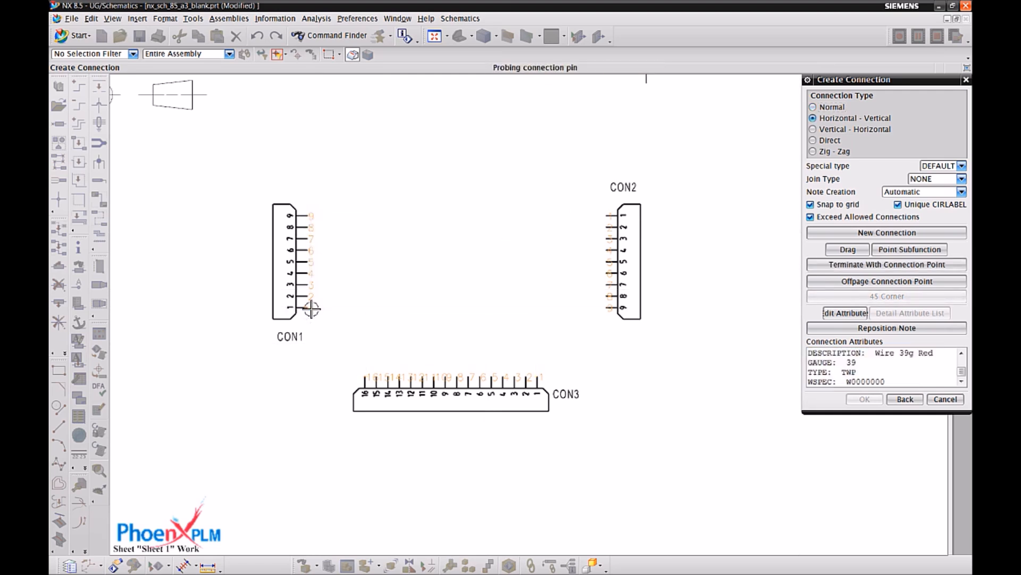
pyautogui.click(364, 377)
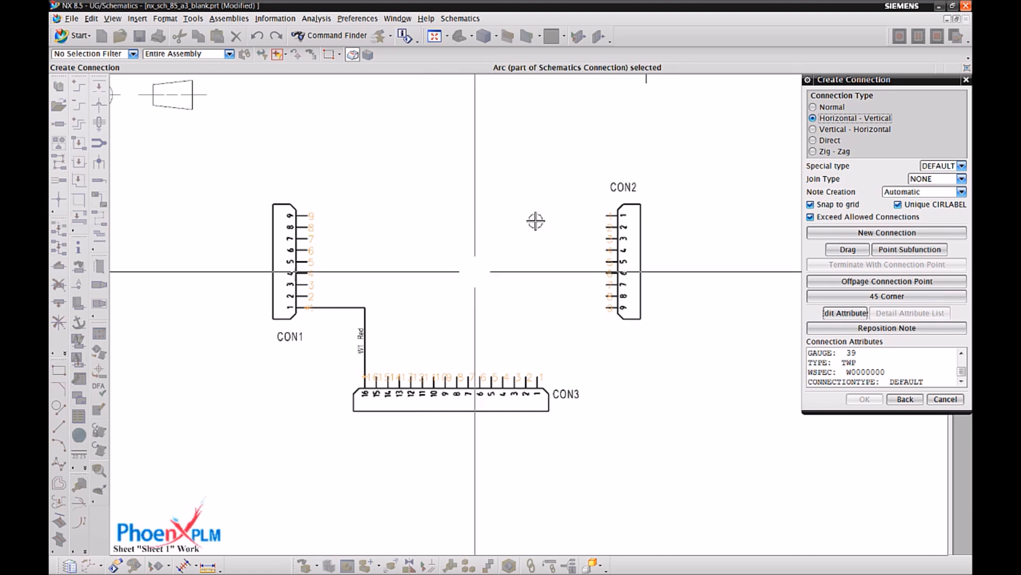
pyautogui.click(610, 217)
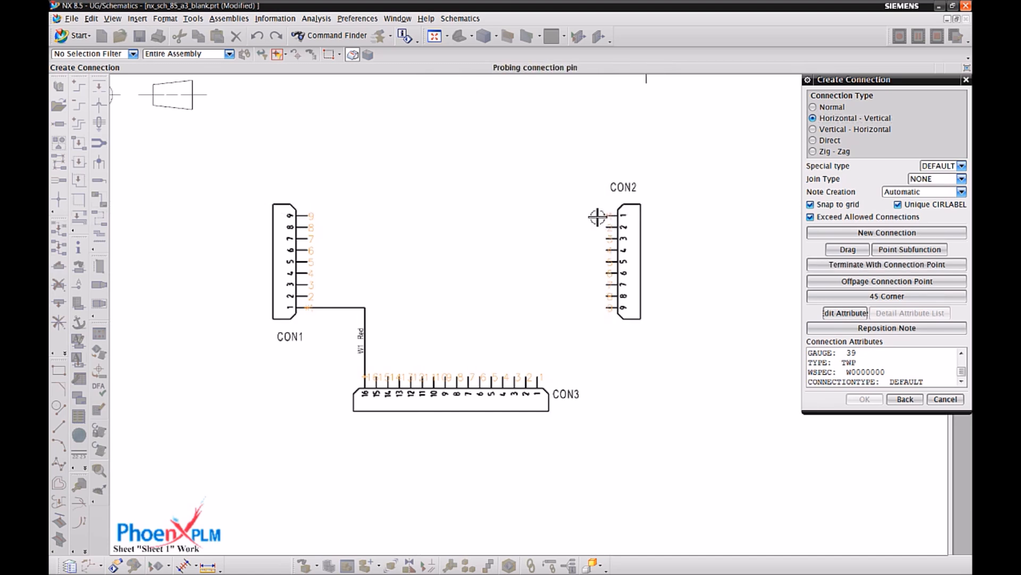
pyautogui.click(541, 377)
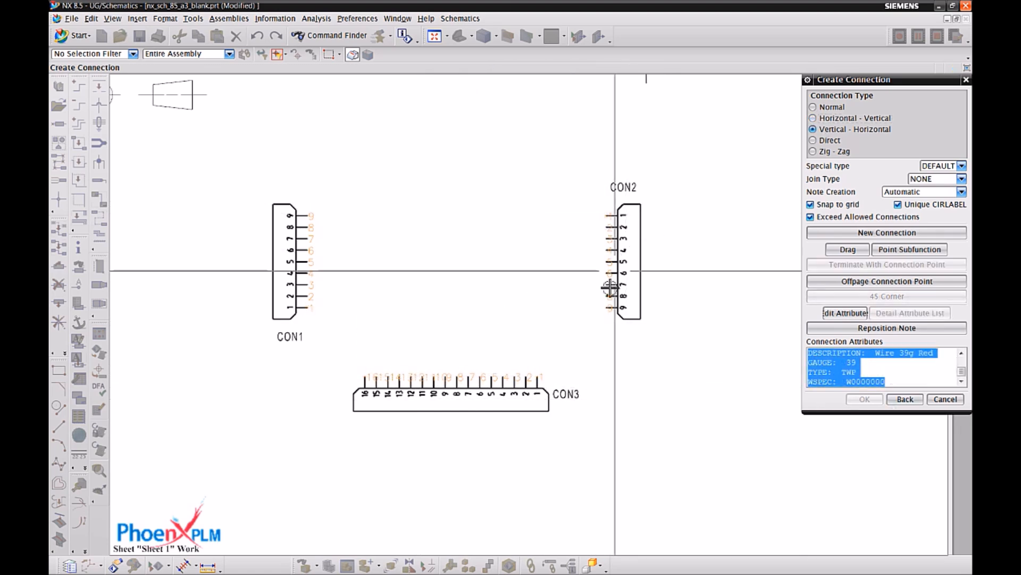
# Draw Vertical - Horizontal connections from CON2 pin 9 to CON3 pin 1, and from CON1 pin 3 through a midway point to CON2 pin 1.
pyautogui.click(610, 306)
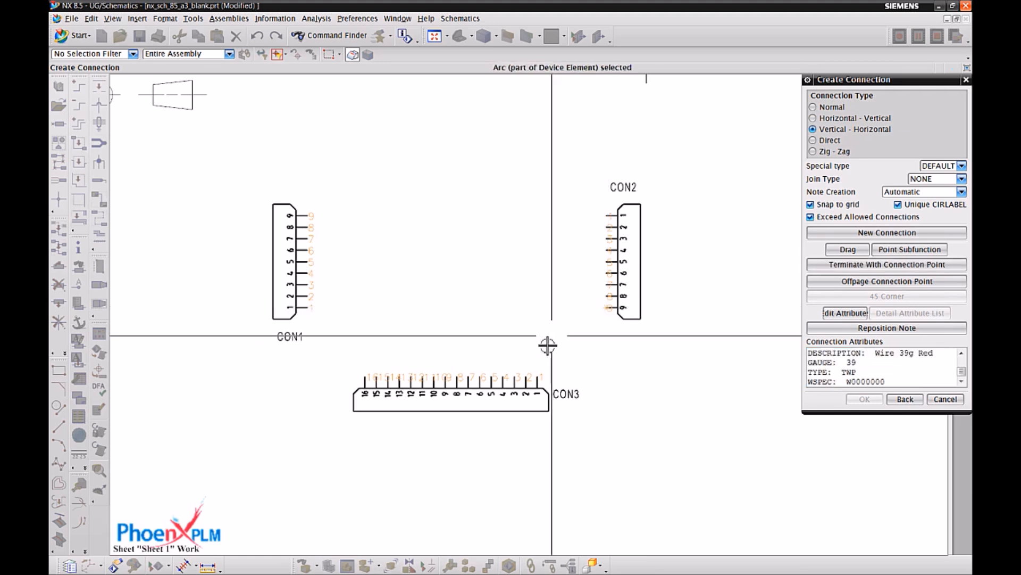
pyautogui.click(538, 377)
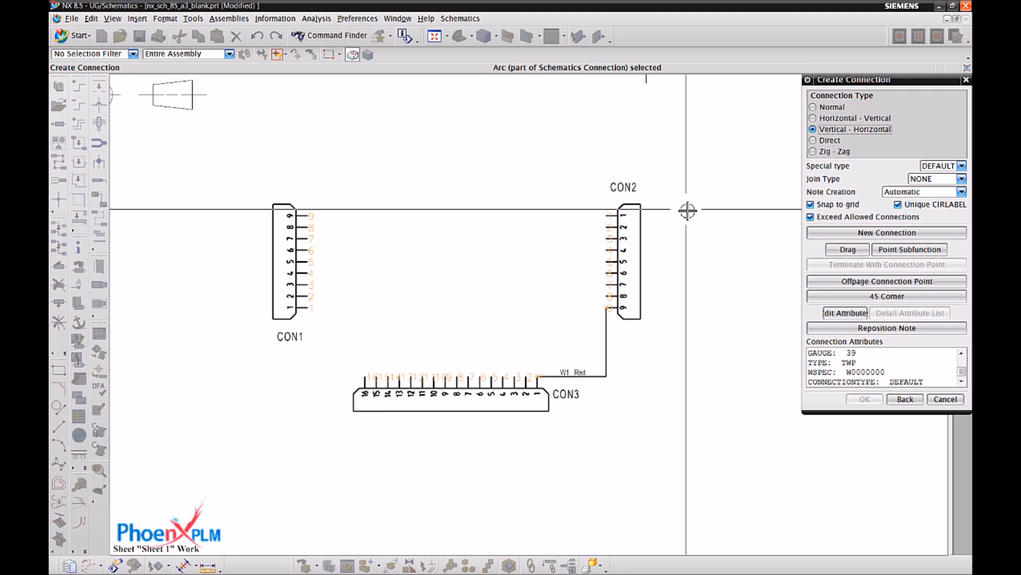
pyautogui.click(306, 285)
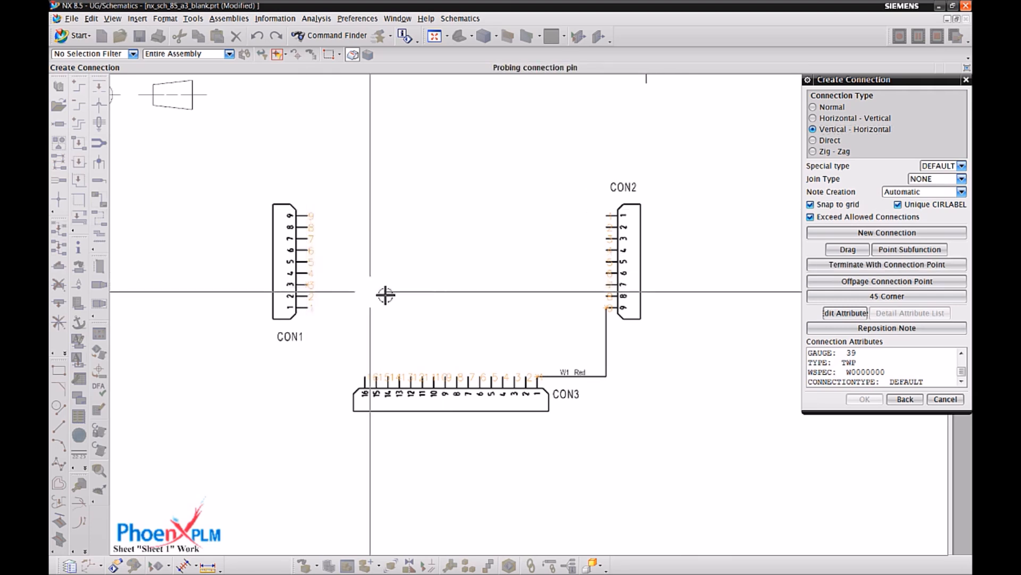
pyautogui.click(456, 286)
pyautogui.click(609, 215)
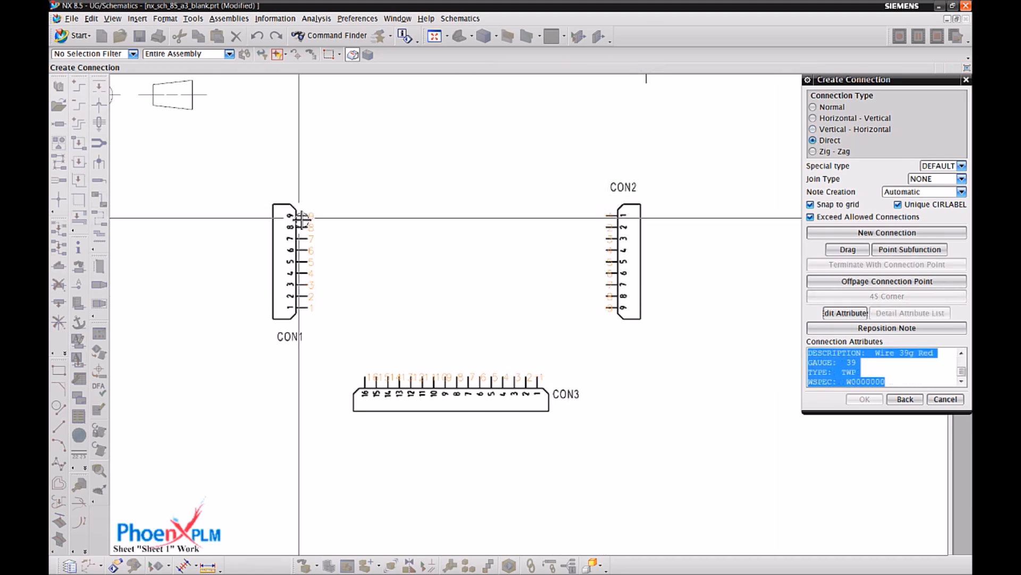
# Draw a Direct connection from CON1 pin 9 to CON2 pin 9 and a Zig - Zag connection from CON1 pin 1 to CON2 pin 1.
pyautogui.click(307, 217)
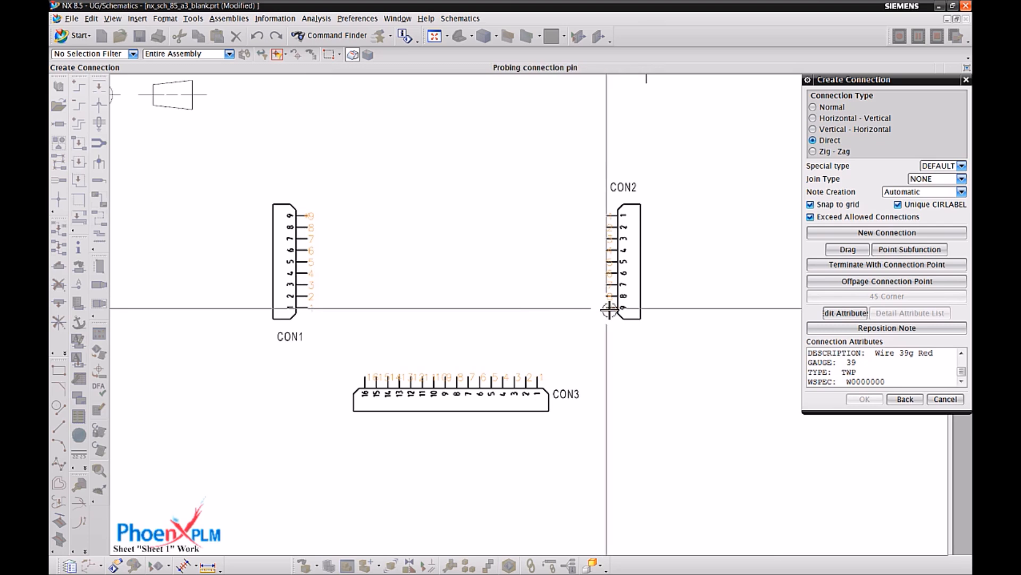
pyautogui.click(609, 308)
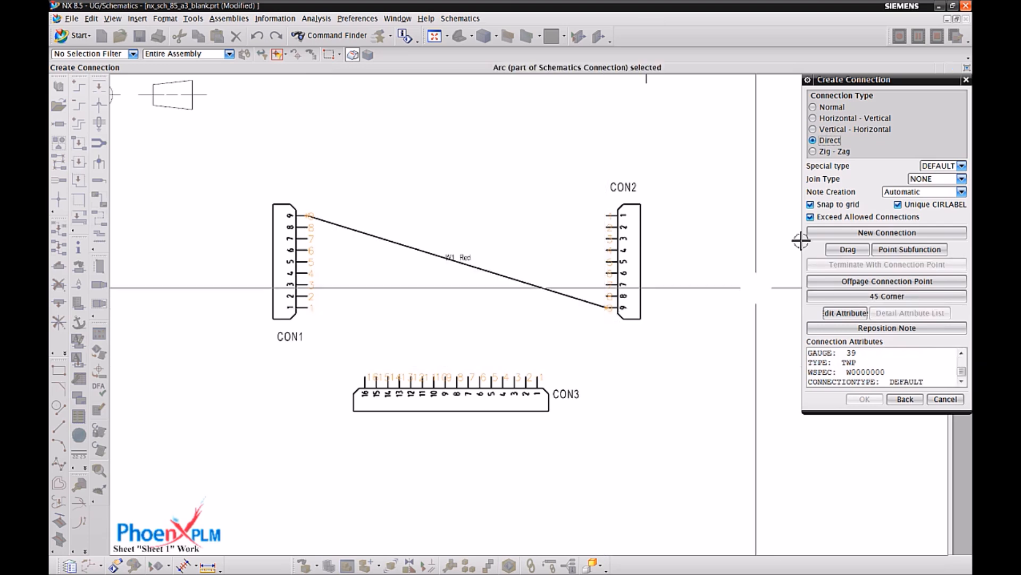
pyautogui.click(310, 306)
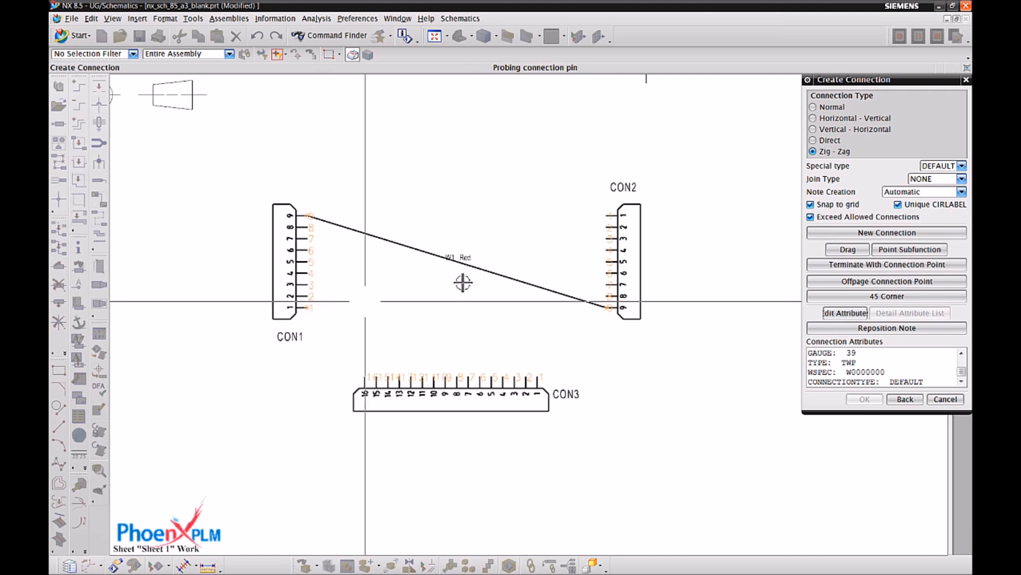
pyautogui.click(608, 216)
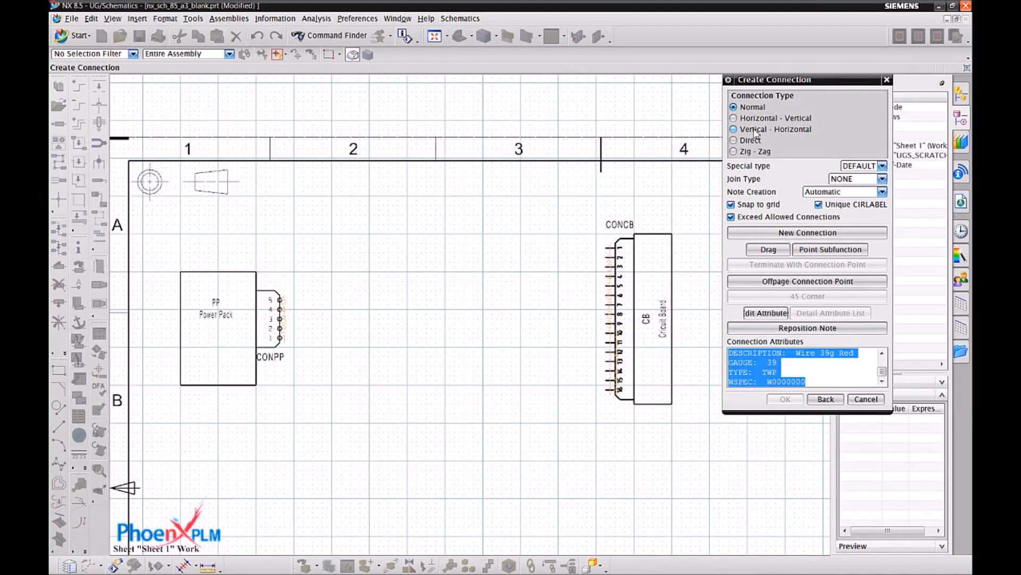
# Route the red wire as a Vertical - Horizontal connection from CONPP pin 1, below the Power Pack, to CONCB pin 16.
pyautogui.click(756, 129)
pyautogui.scroll(1, 342, 312)
pyautogui.click(244, 330)
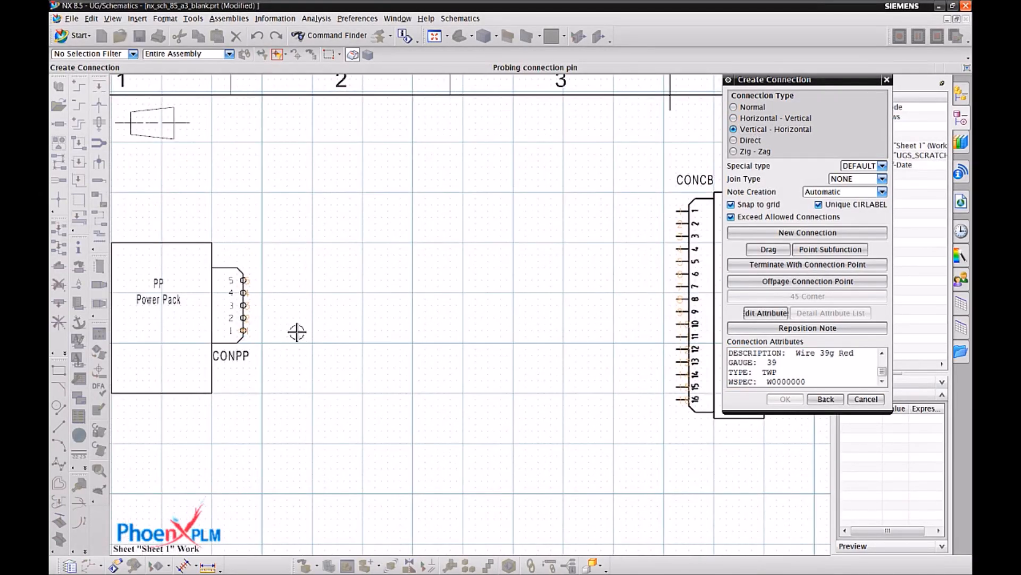
pyautogui.click(289, 332)
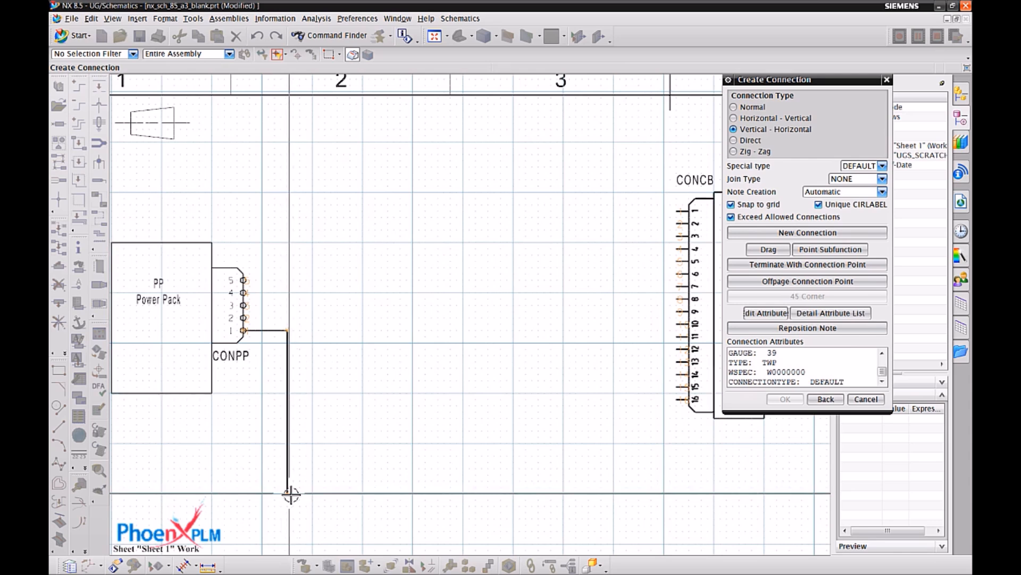
pyautogui.click(291, 494)
pyautogui.click(614, 494)
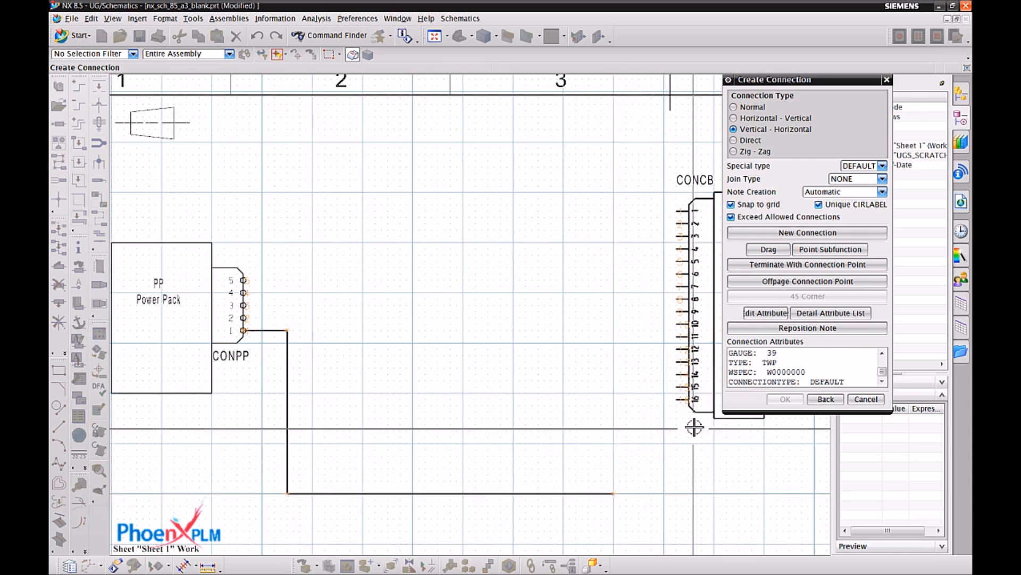
pyautogui.click(678, 399)
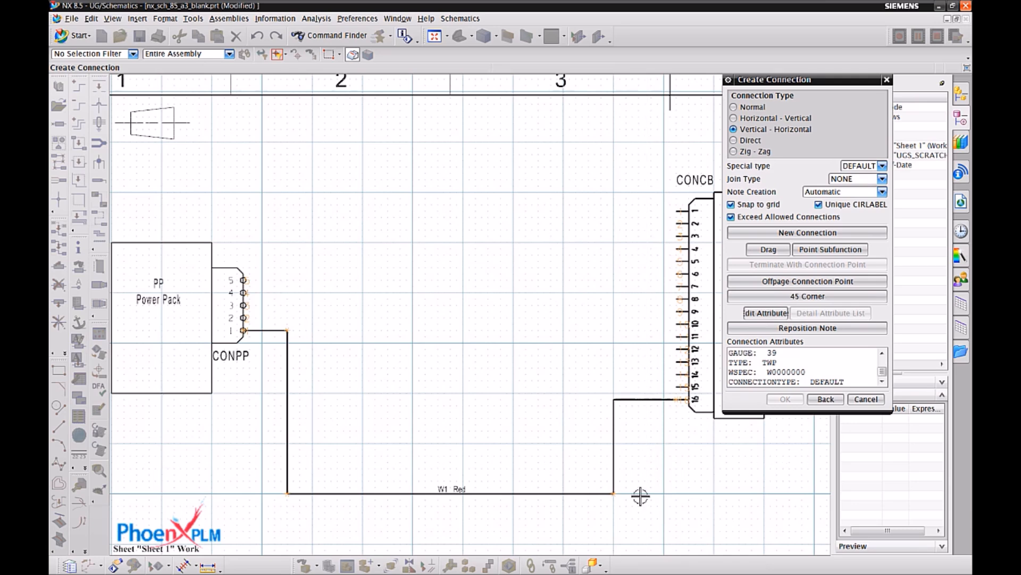
pyautogui.click(866, 400)
# Route a 39g Black wire from CONPP pin 2 to CONCB pin 15, running just inside the red wire.
pyautogui.click(733, 409)
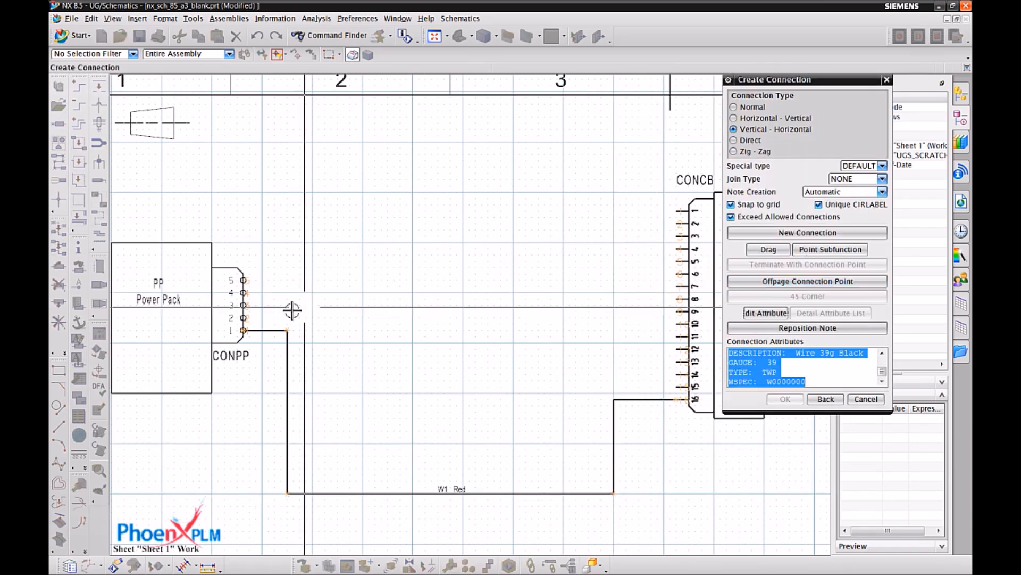
pyautogui.click(243, 318)
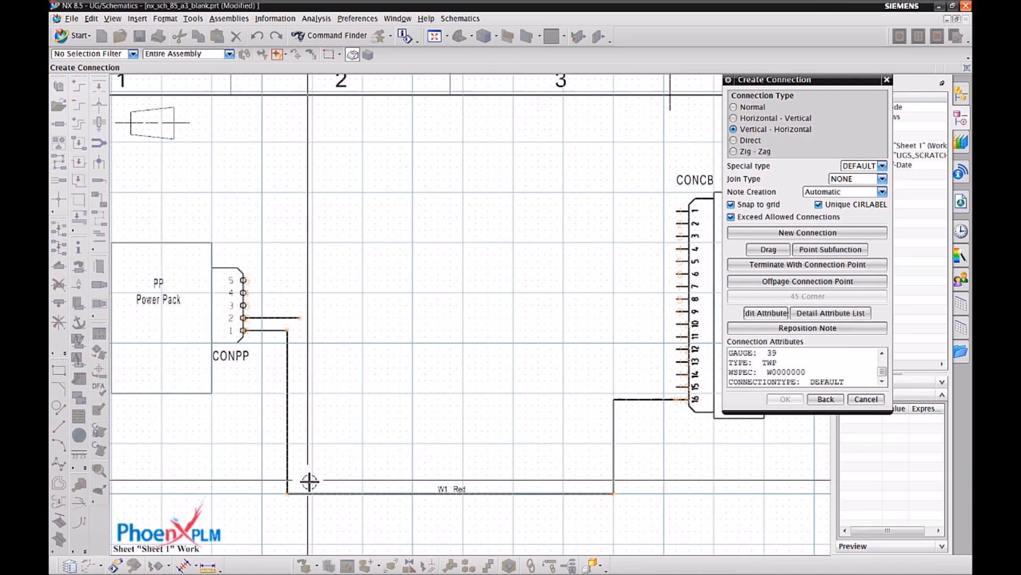
pyautogui.click(603, 481)
pyautogui.click(667, 390)
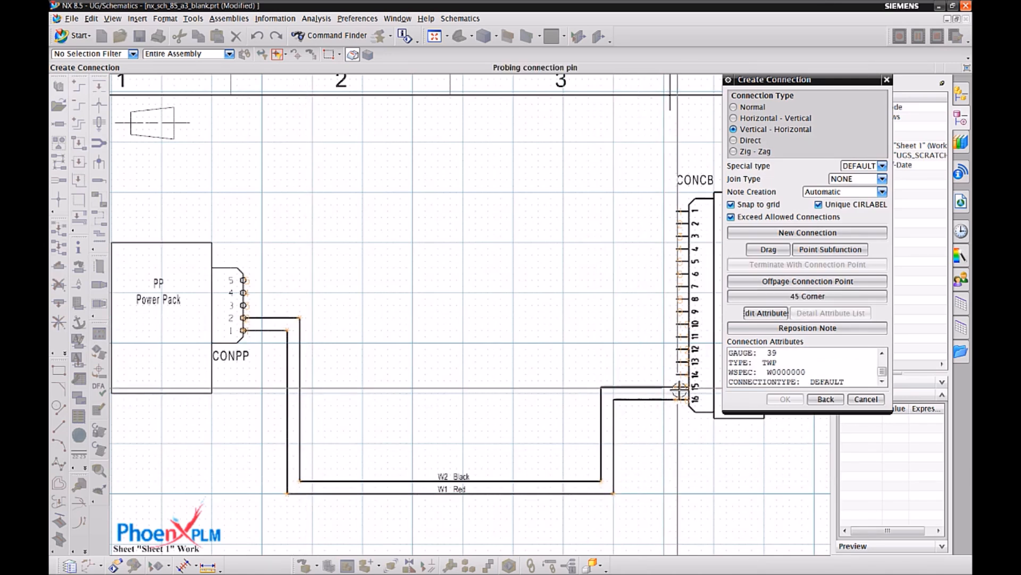
pyautogui.click(866, 399)
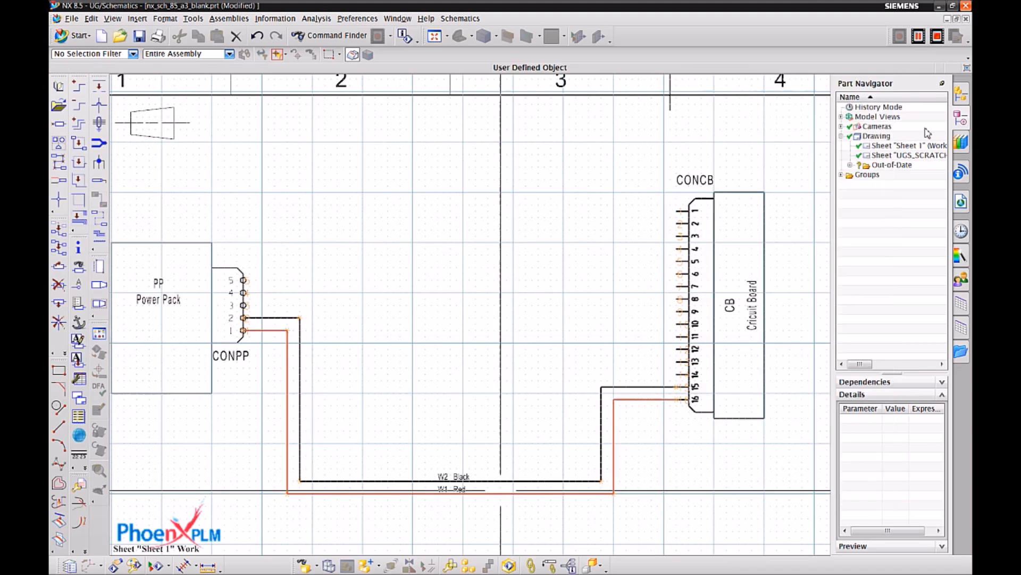
# Turn off the drawing's Monochrome display to view the wire colours, and turn it back on.
pyautogui.rightClick(876, 139)
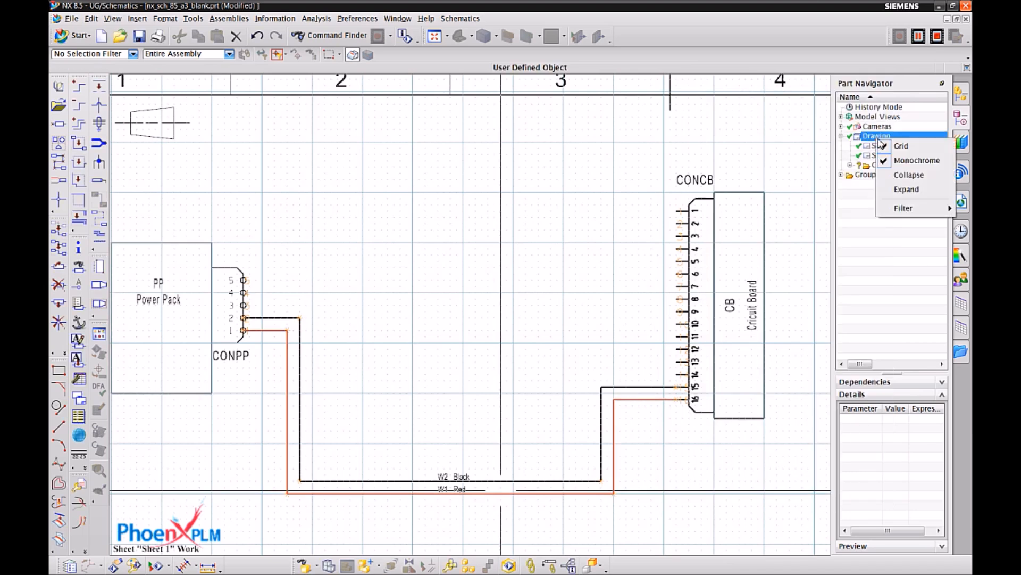
pyautogui.click(899, 160)
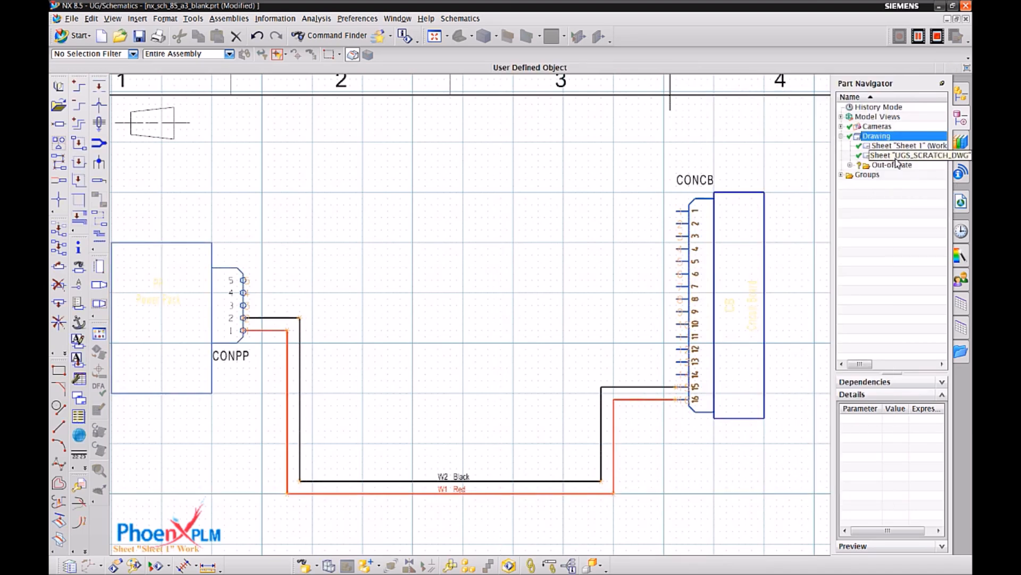
pyautogui.rightClick(887, 138)
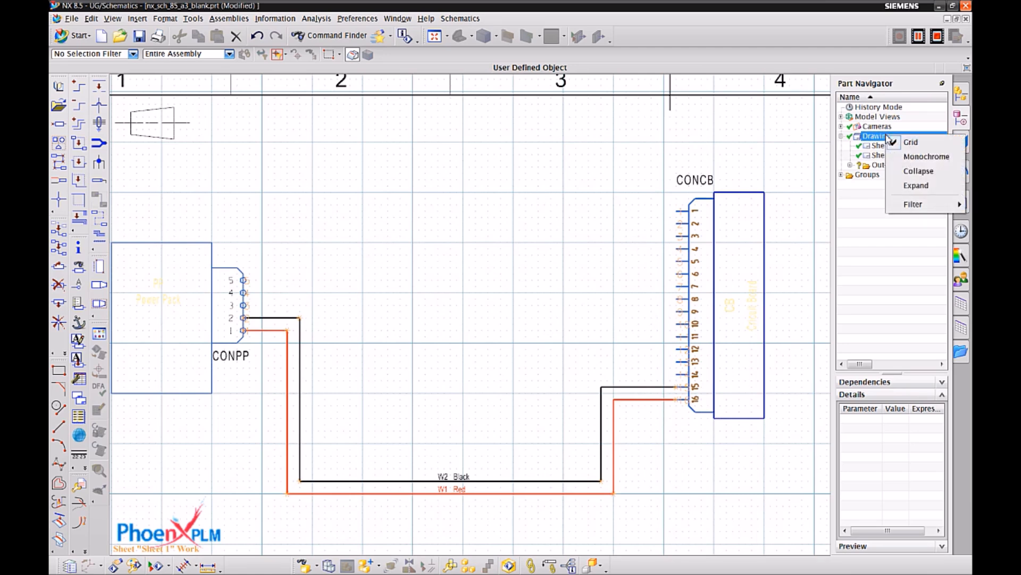
pyautogui.click(903, 157)
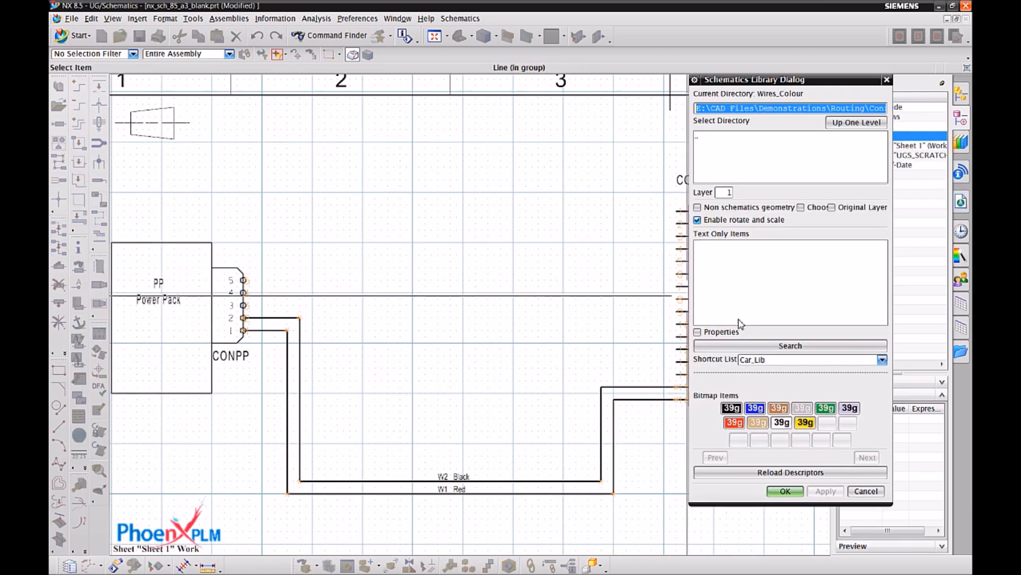
# Insert the double switch from the Switches library across the W2 Black and W1 Red wires, reconnecting both wires and placing its SW label below.
pyautogui.click(712, 161)
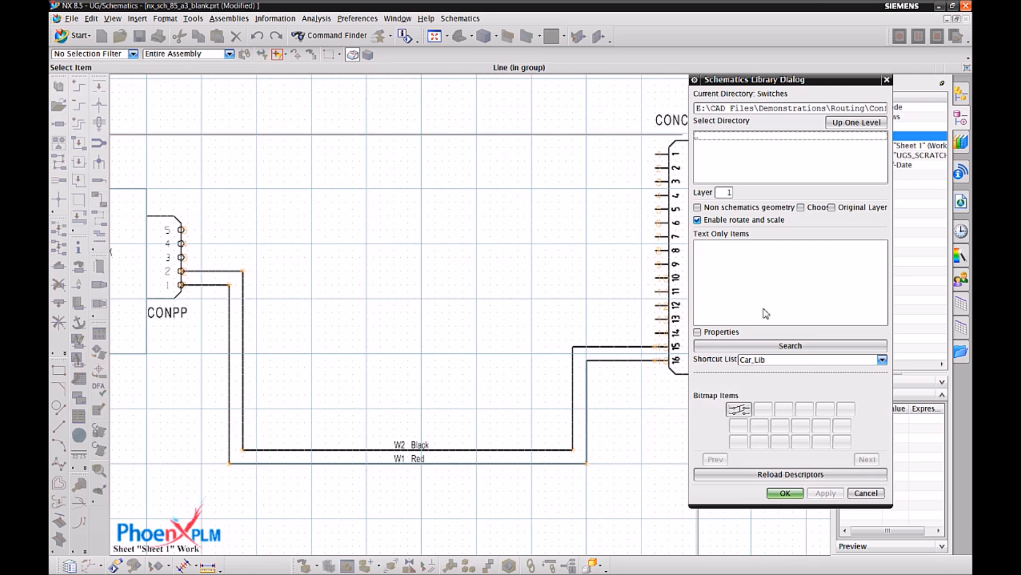
pyautogui.doubleClick(745, 409)
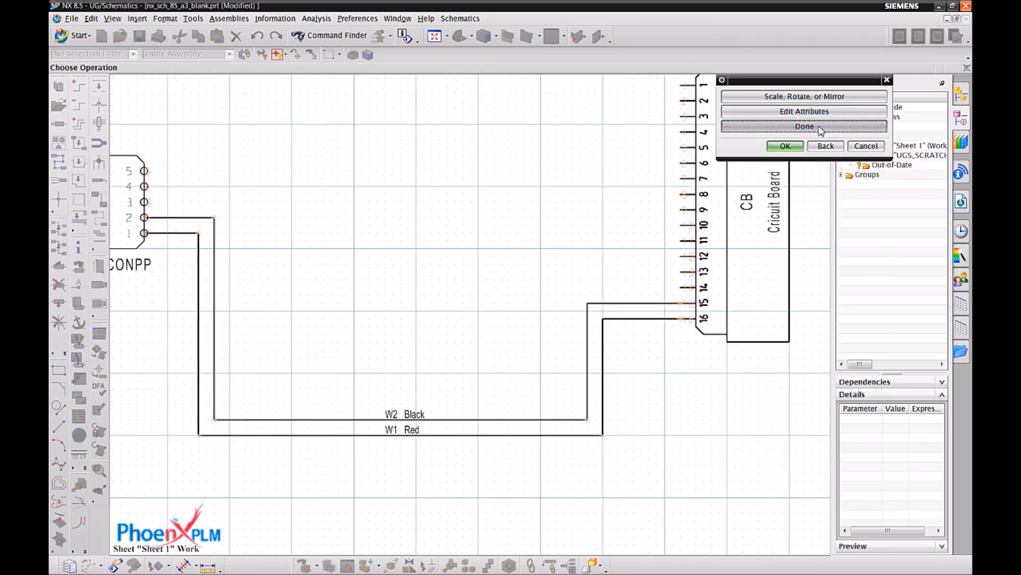
pyautogui.click(480, 429)
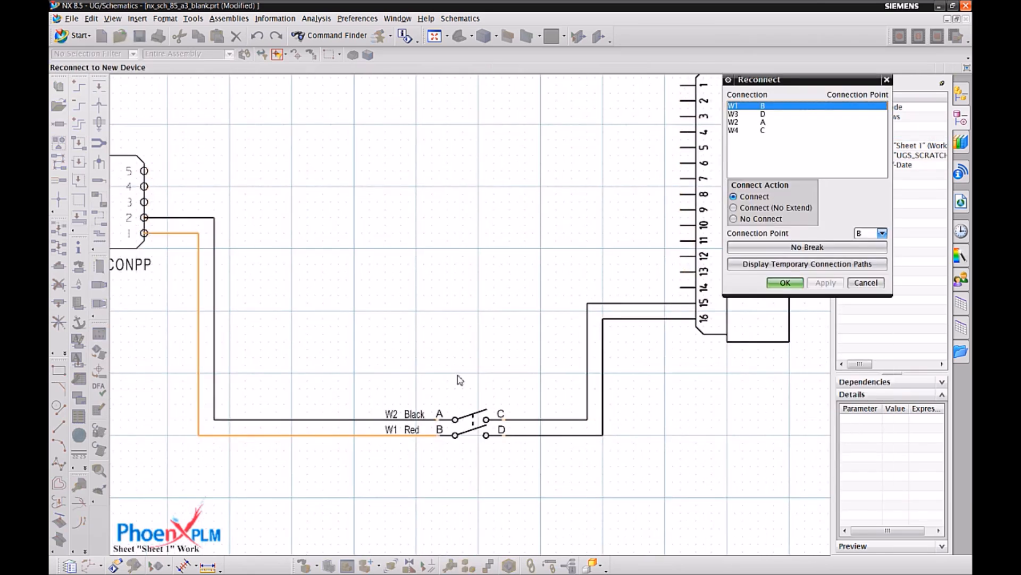
pyautogui.scroll(1, 471, 405)
pyautogui.scroll(1, 524, 366)
pyautogui.click(785, 282)
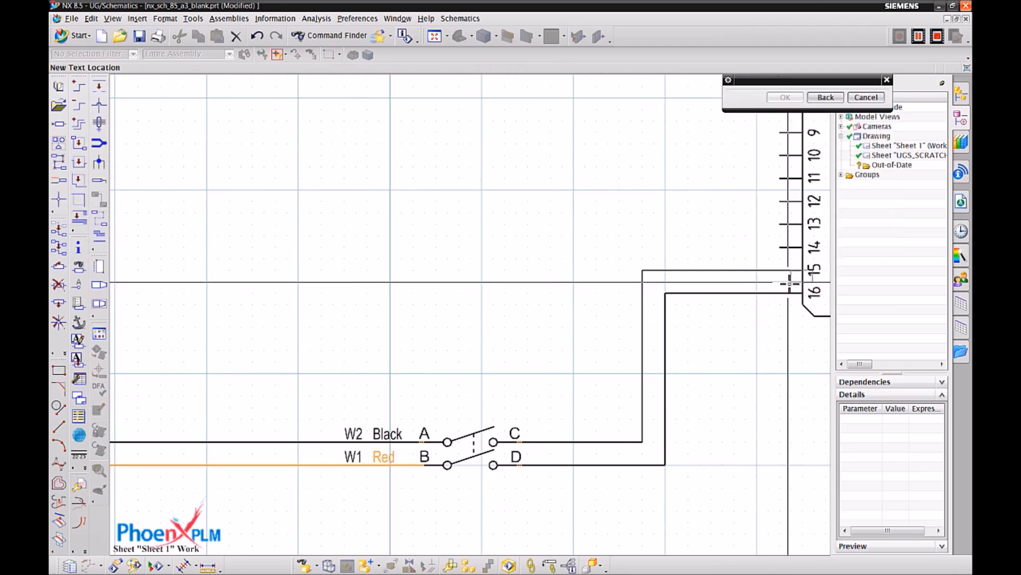
pyautogui.click(866, 98)
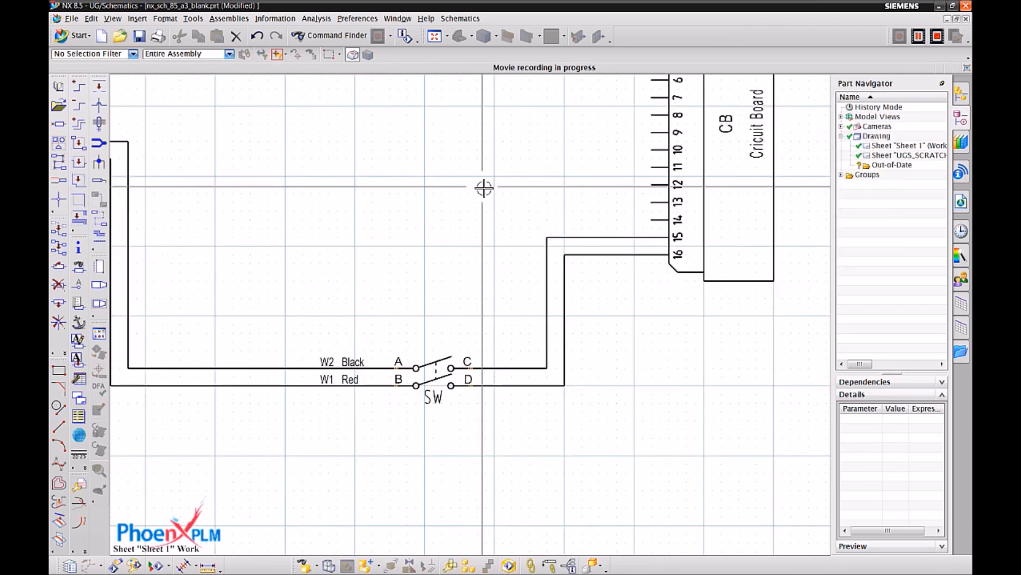
# Delete the SW switch and join the broken wires, W2 with W4 and W1 with W3.
pyautogui.click(59, 284)
pyautogui.click(434, 376)
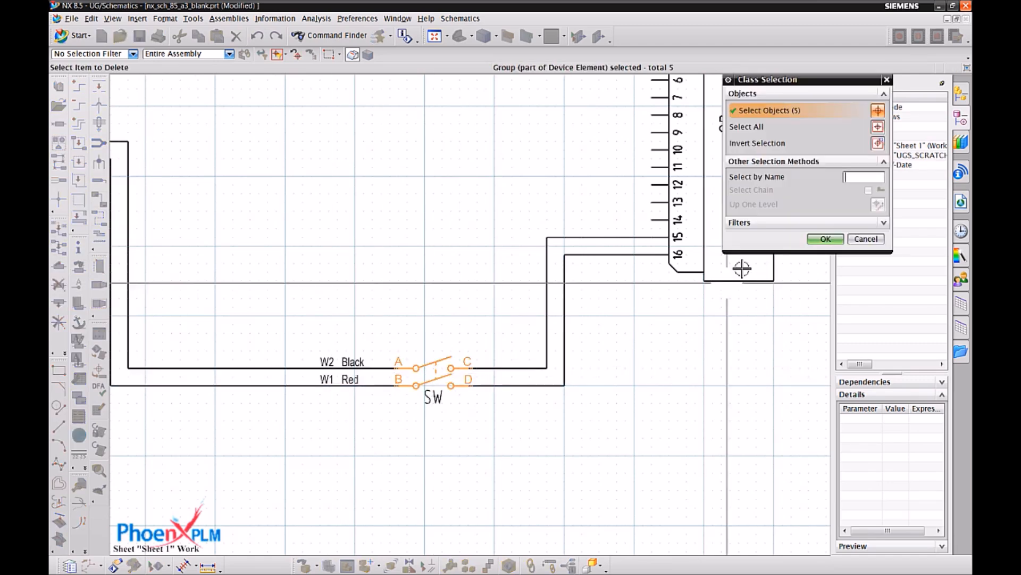
pyautogui.click(823, 239)
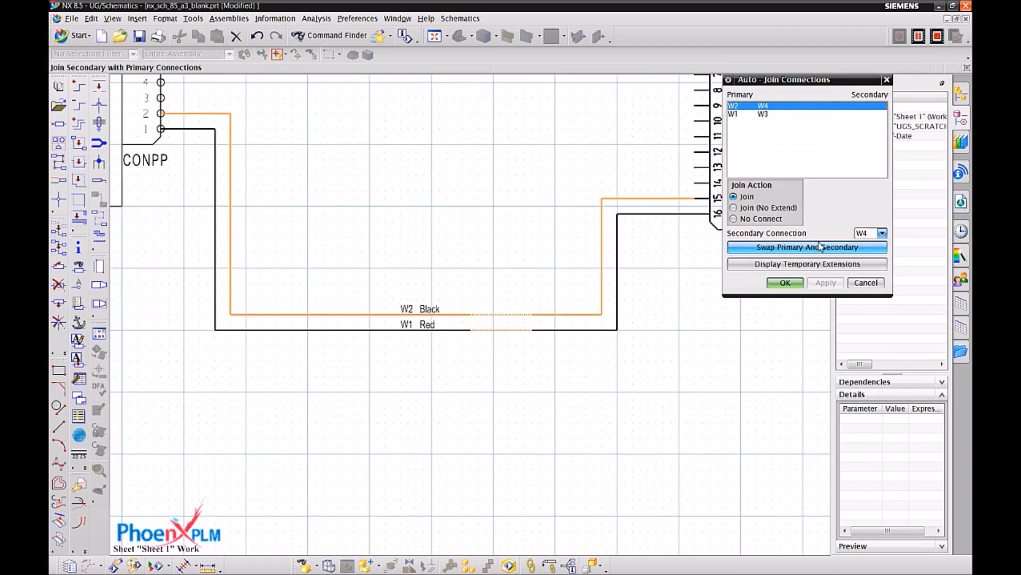
pyautogui.click(801, 286)
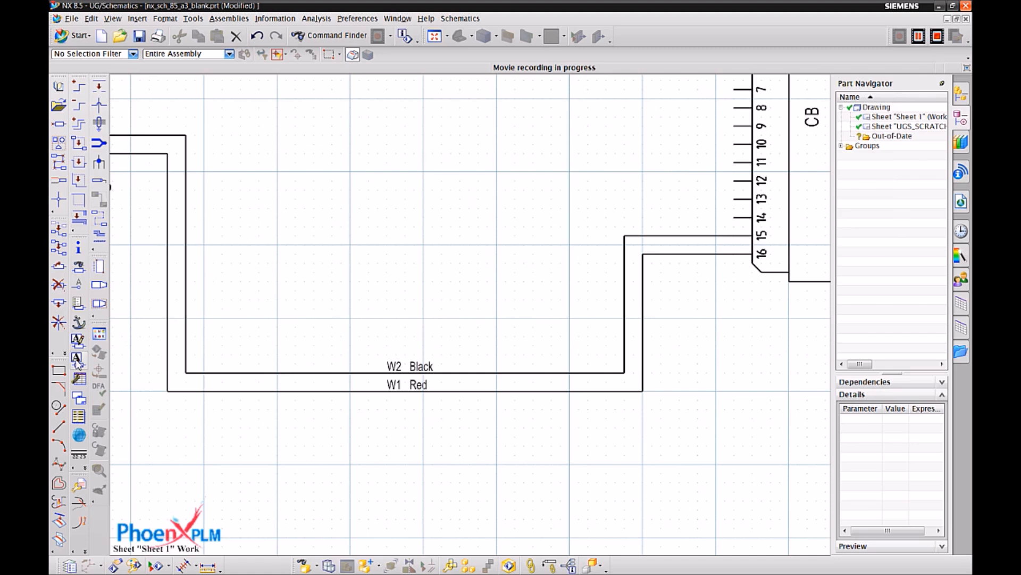
pyautogui.click(405, 364)
pyautogui.click(405, 363)
pyautogui.click(825, 238)
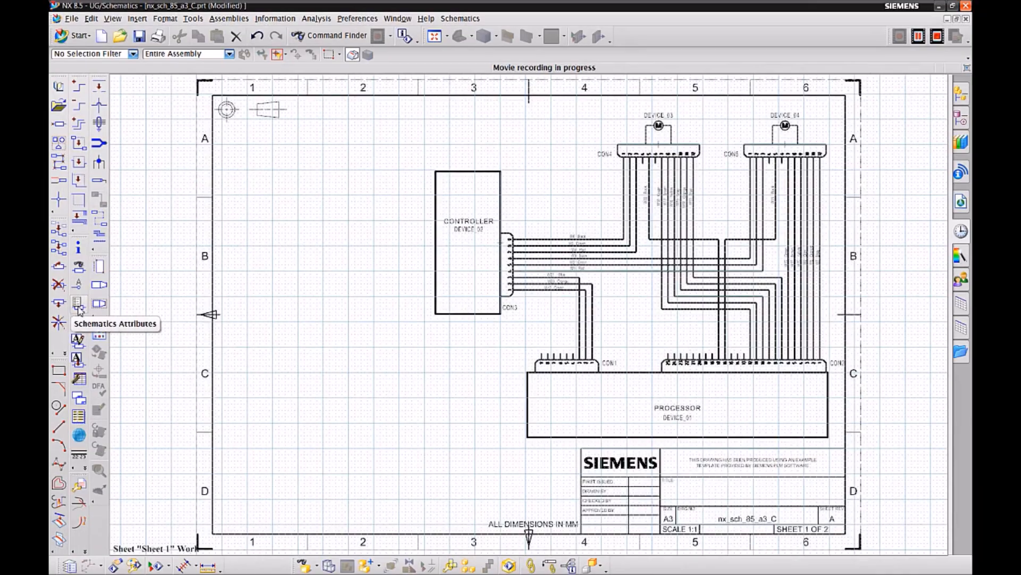
# Examine the device attributes of the CONTROLLER in the nx_sch_85_a3_C.prt schematic.
pyautogui.click(79, 305)
pyautogui.scroll(3, 480, 178)
pyautogui.scroll(2, 480, 177)
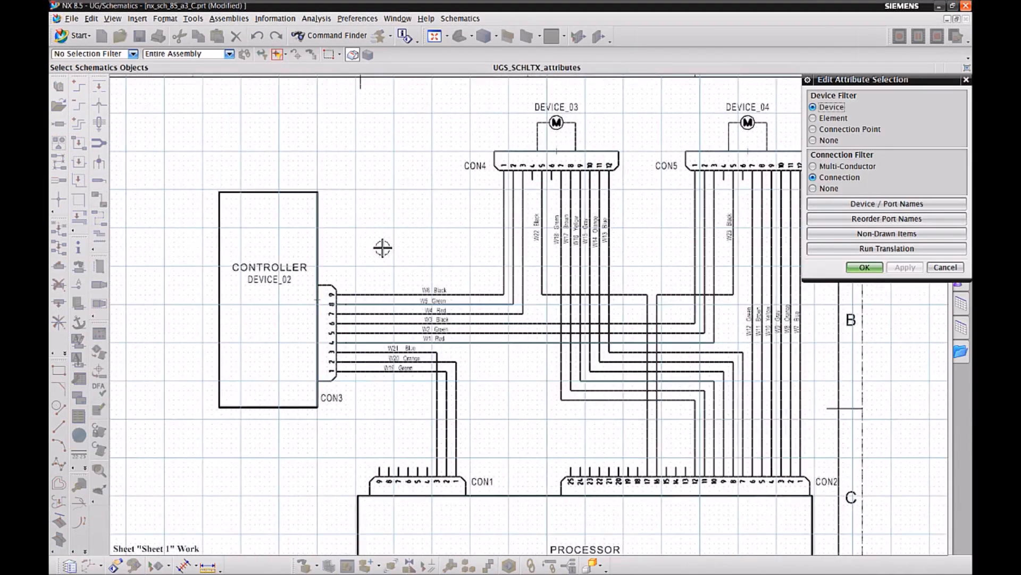
pyautogui.click(272, 250)
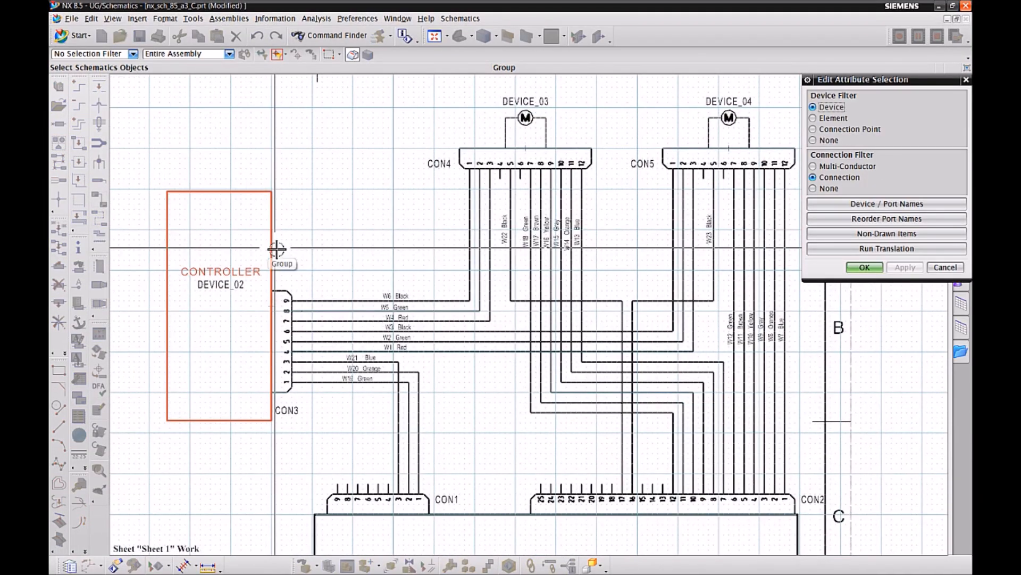
pyautogui.click(865, 267)
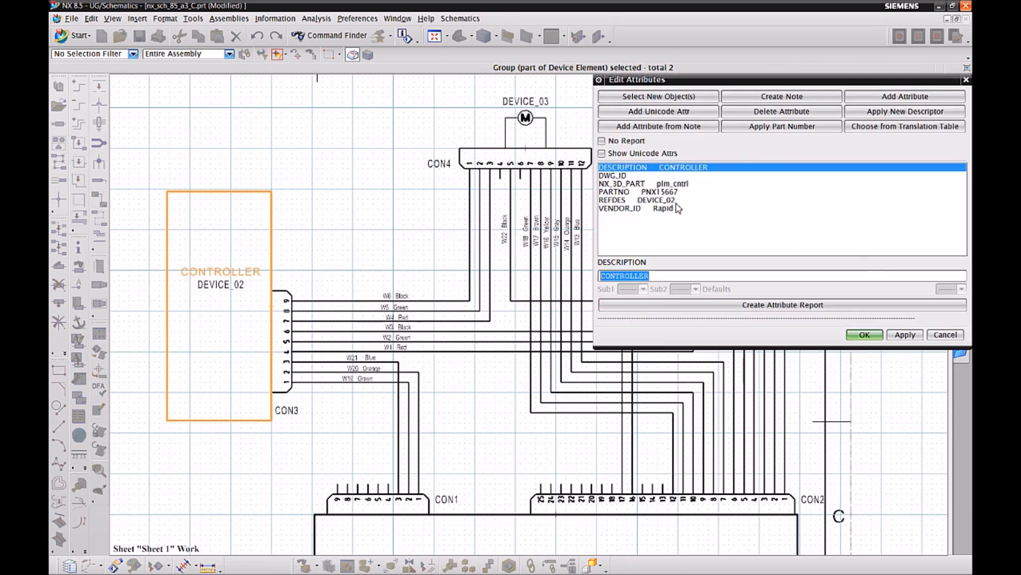
# Review the attributes of connector CON3 and of the green wire at its pin 1.
pyautogui.click(681, 103)
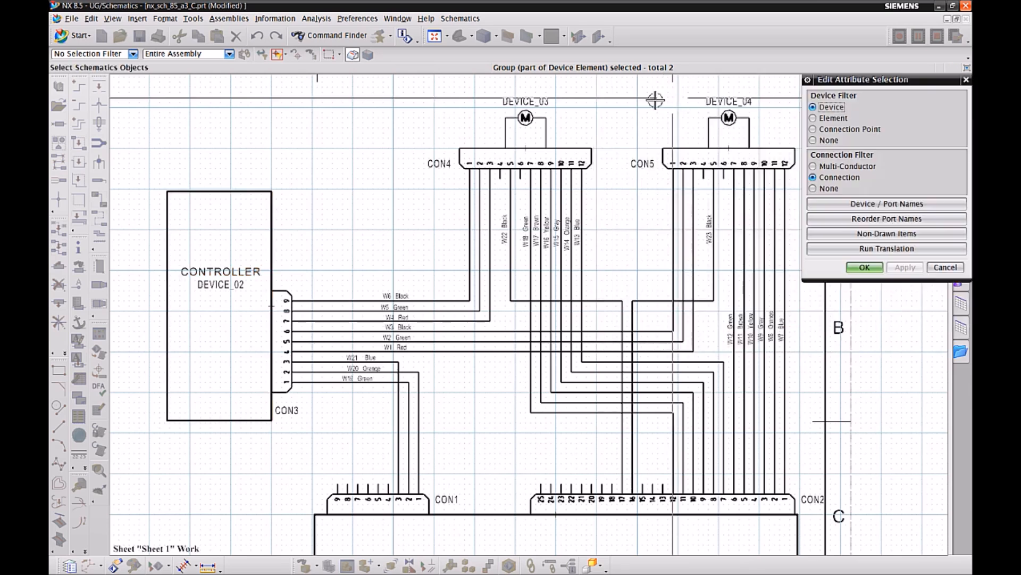
pyautogui.click(296, 295)
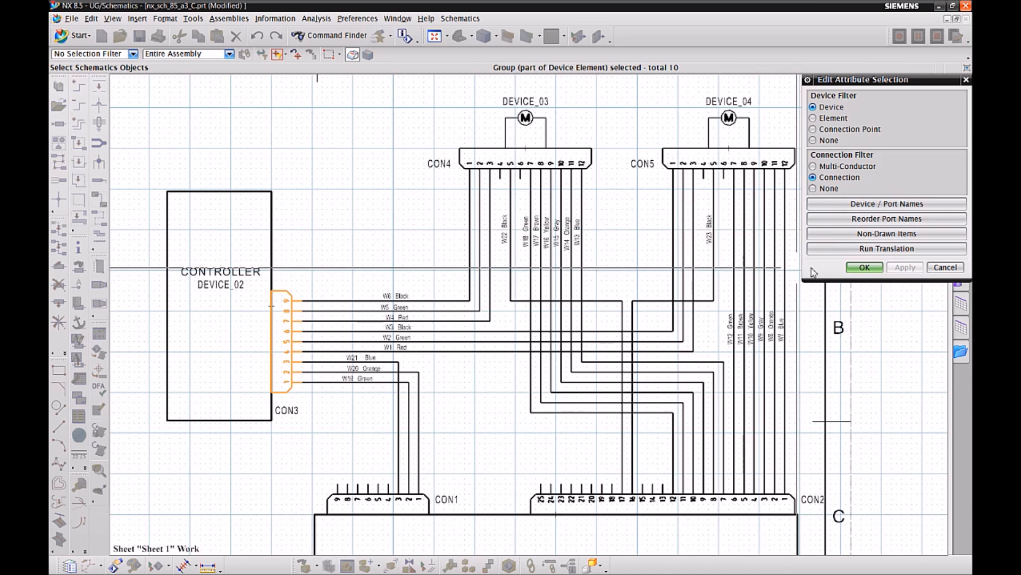
pyautogui.click(865, 267)
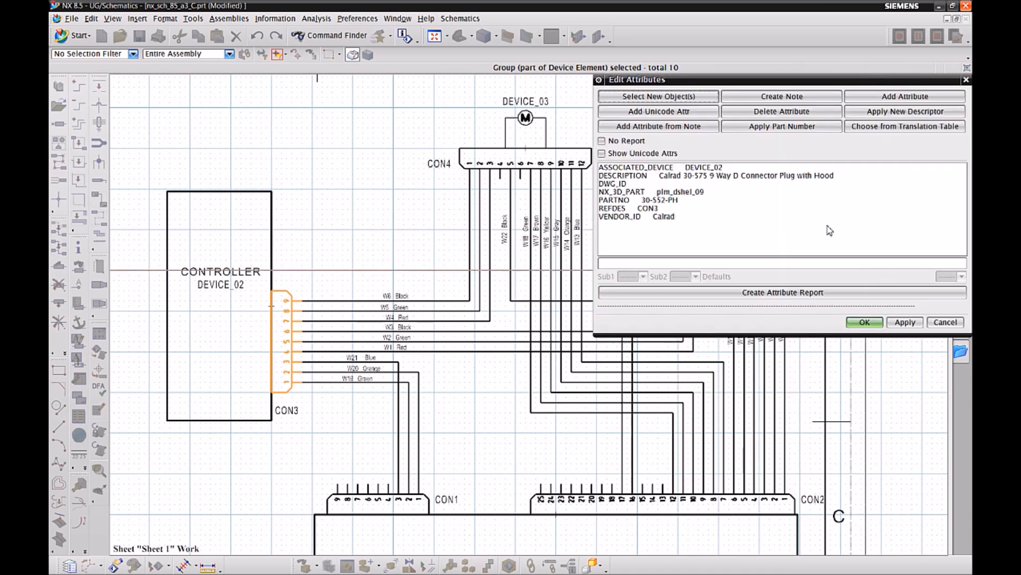
pyautogui.click(681, 100)
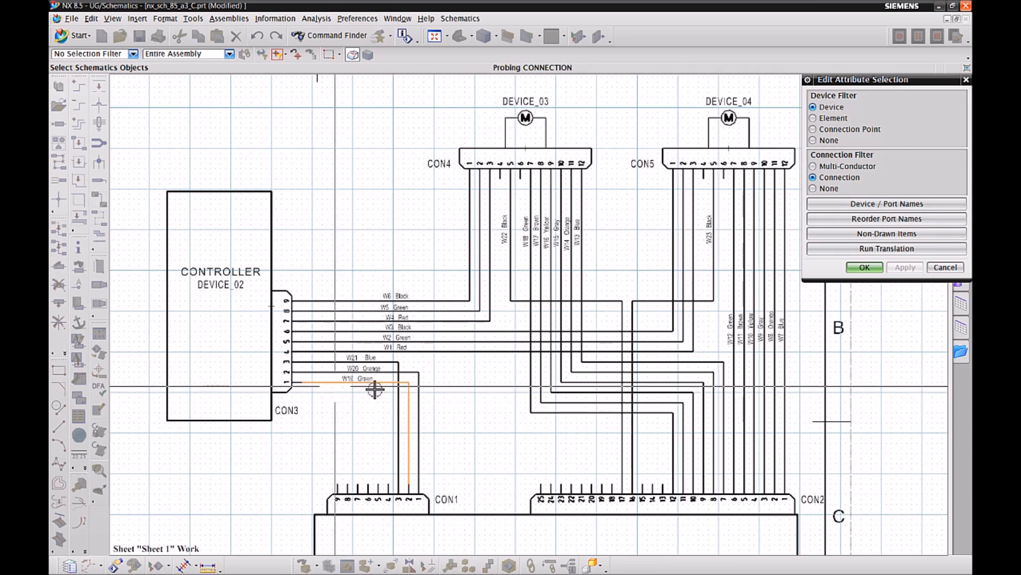
pyautogui.click(864, 267)
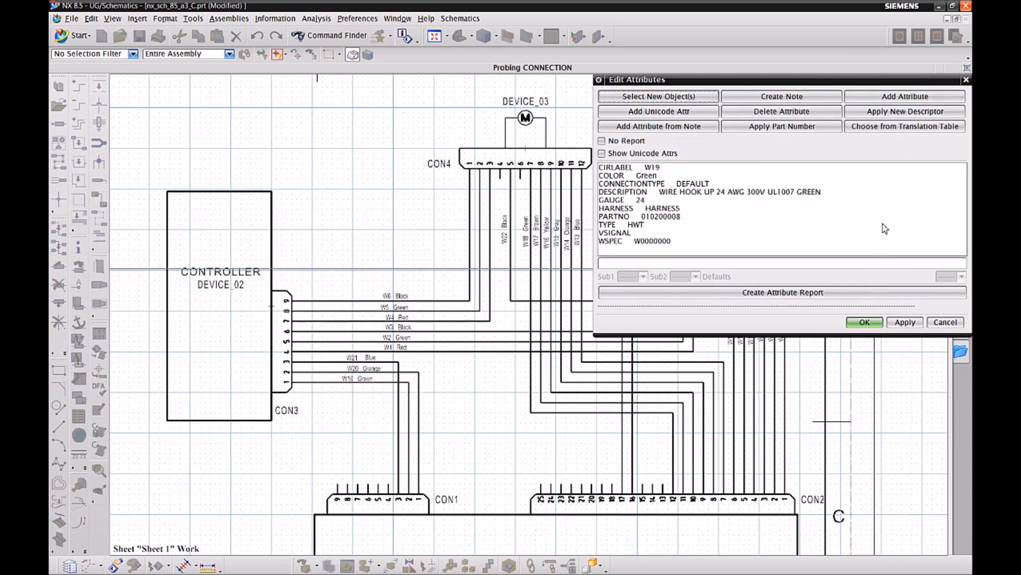
# Set the attribute device filter to Connection Point and open the attributes of the selection.
pyautogui.click(678, 97)
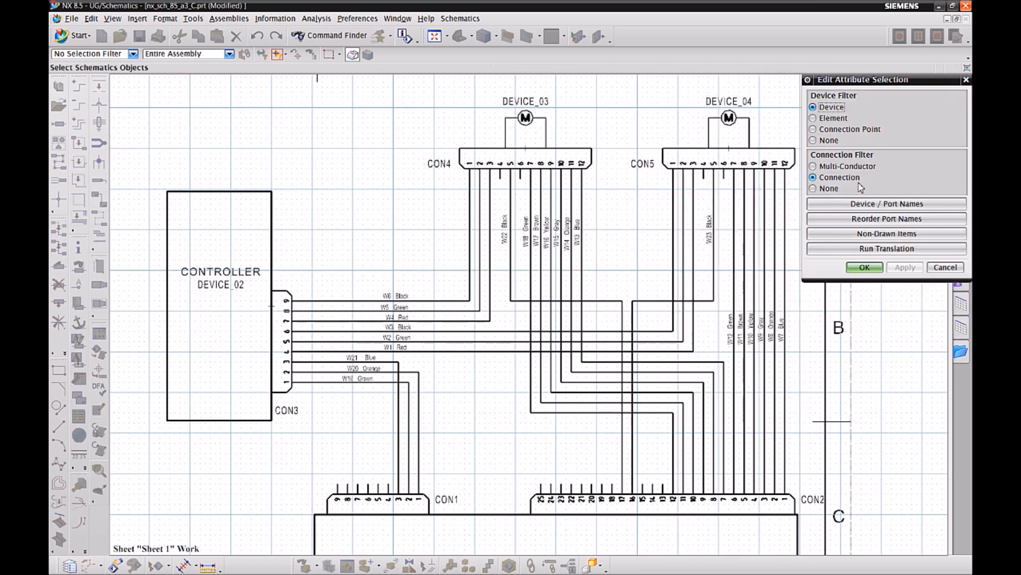
pyautogui.click(813, 129)
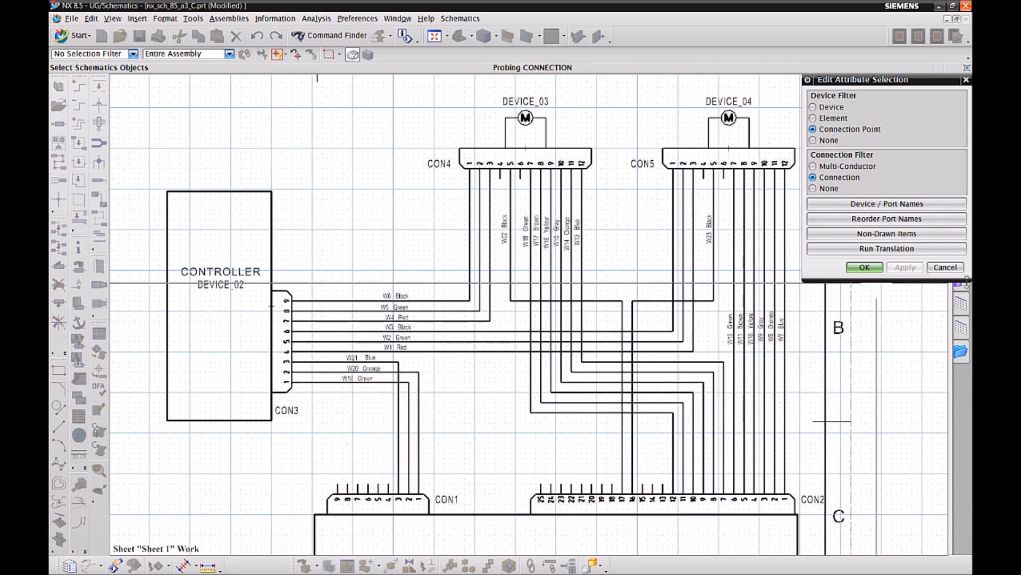
pyautogui.click(864, 267)
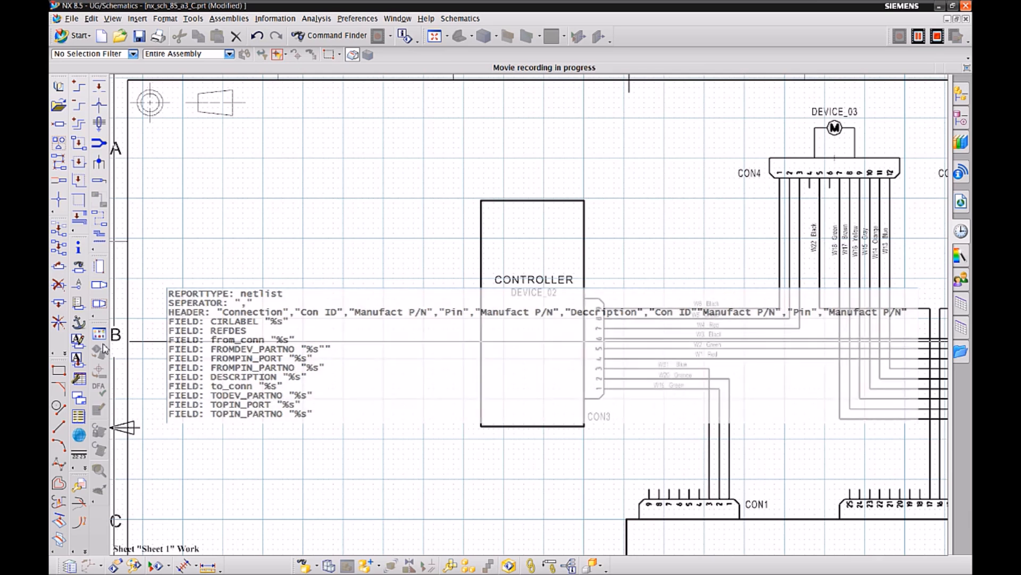
# Generate a generic BOM report as a table with a top header, placed in the empty area between the sheet border and the CONTROLLER.
pyautogui.click(79, 416)
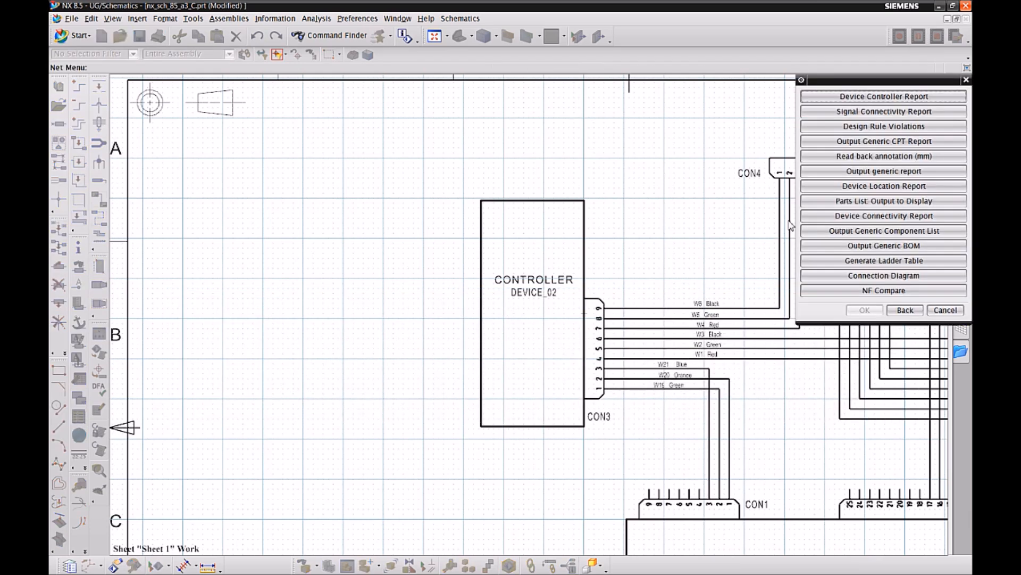
pyautogui.click(886, 245)
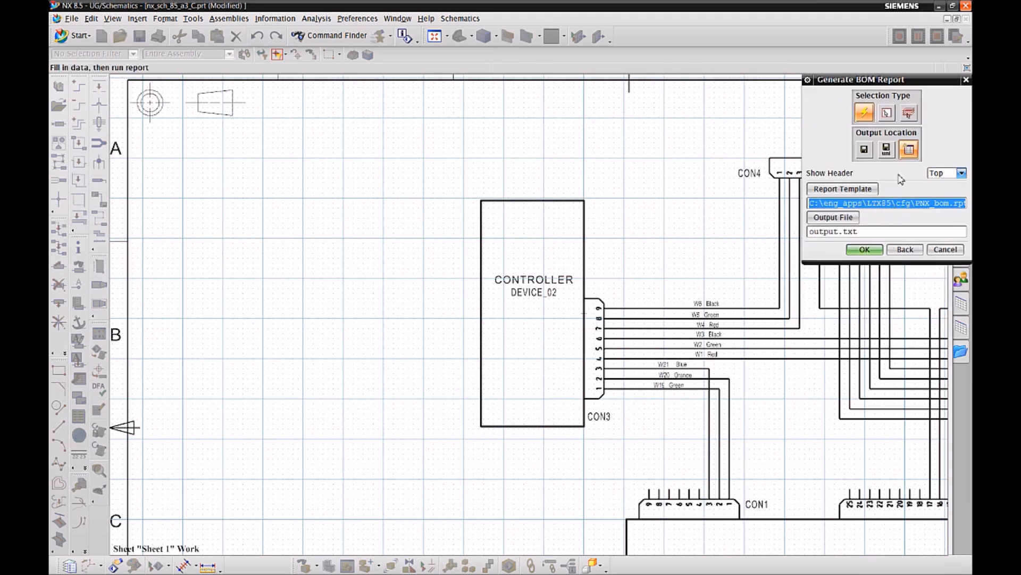
pyautogui.click(907, 156)
pyautogui.click(864, 250)
pyautogui.click(865, 356)
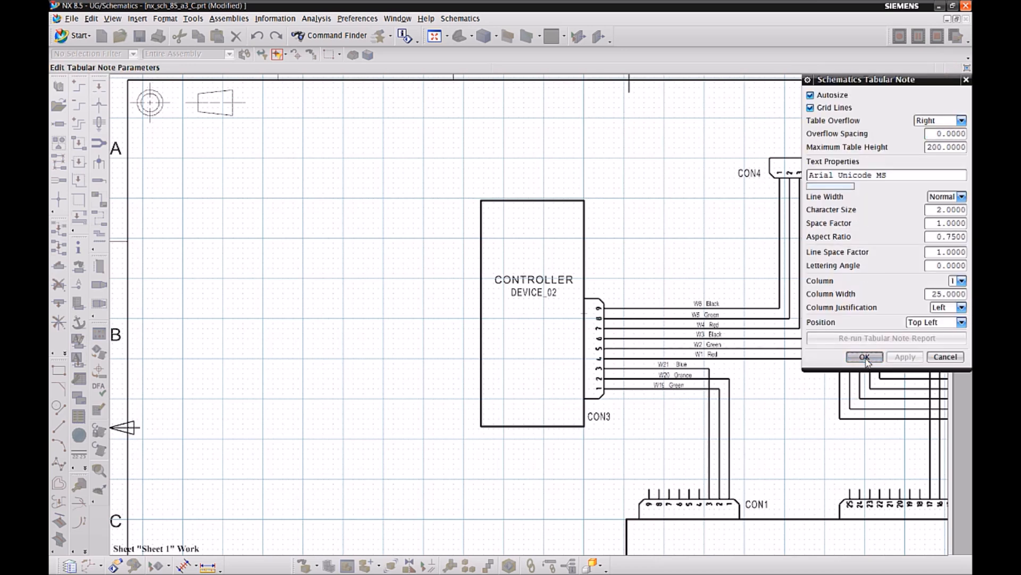
pyautogui.click(146, 198)
pyautogui.scroll(4, 347, 370)
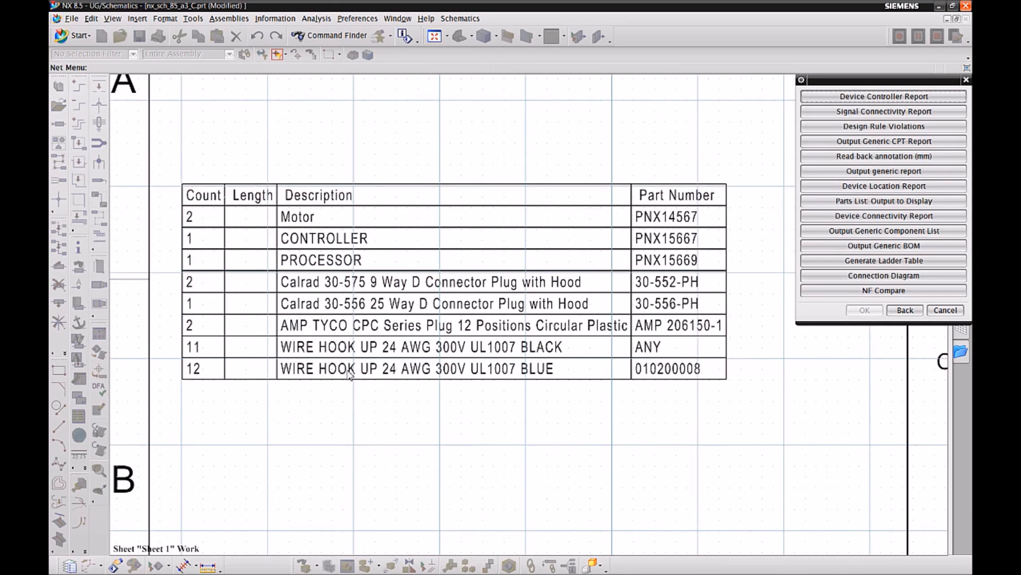
pyautogui.click(945, 310)
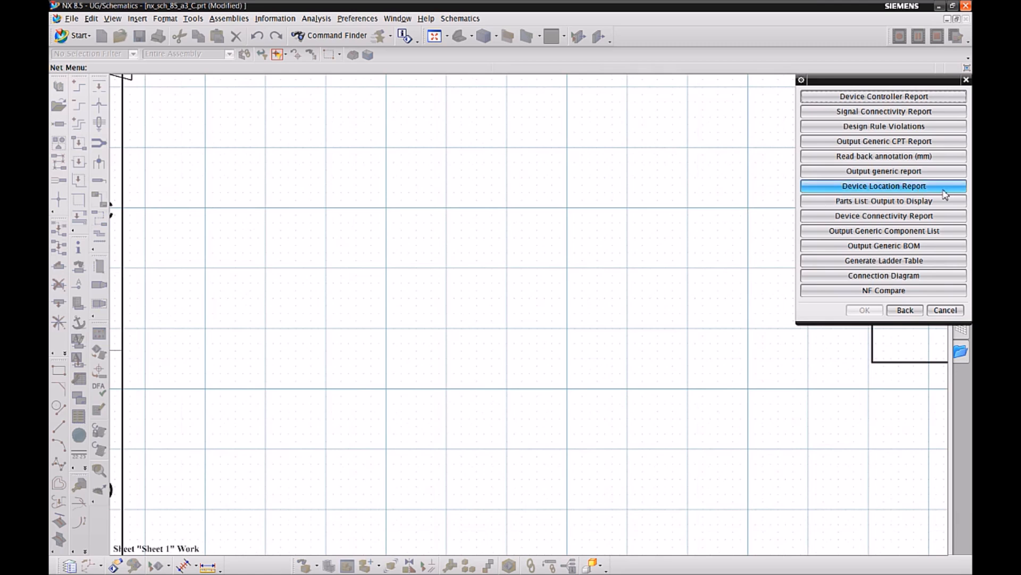
# Output a generic connection report as a tabular note with a top header, placed in the empty area beside the PROCESSOR.
pyautogui.click(887, 172)
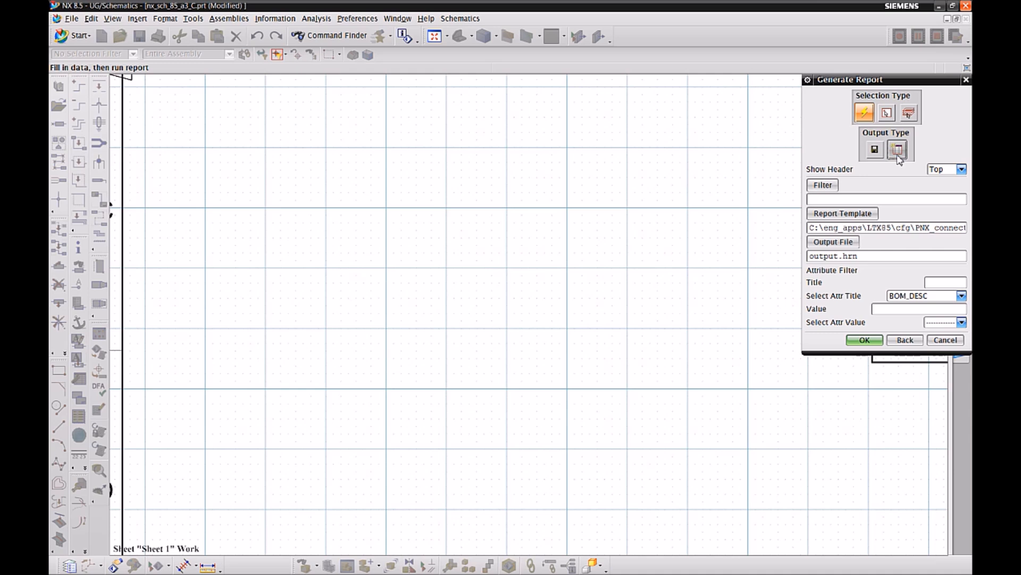
pyautogui.click(879, 341)
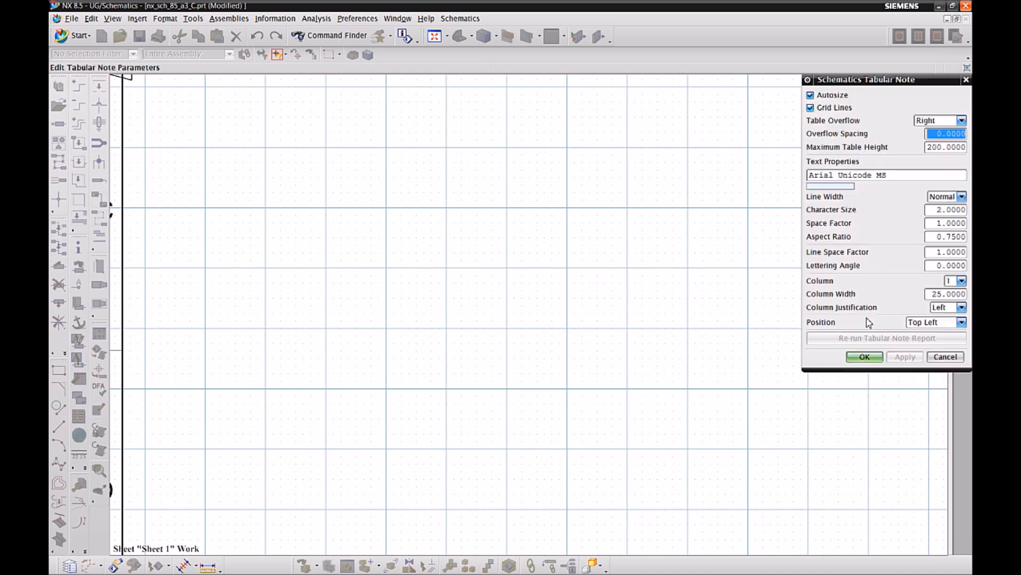
pyautogui.click(864, 356)
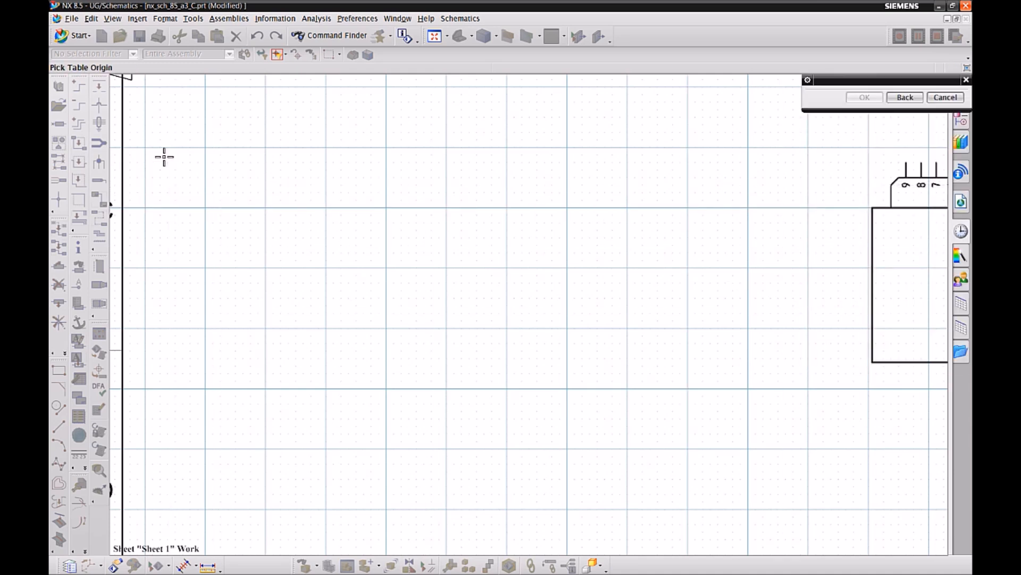
pyautogui.click(147, 150)
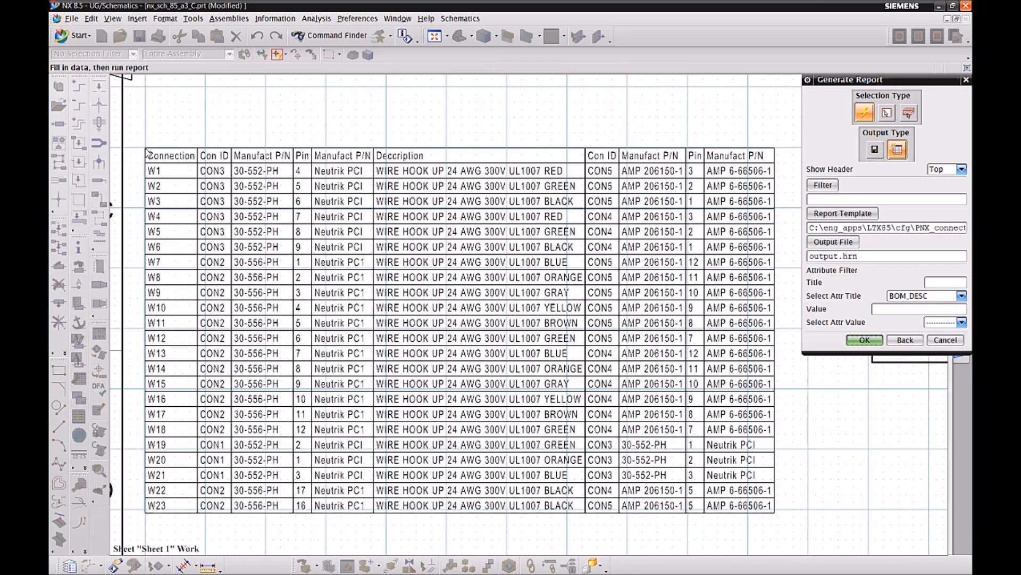
pyautogui.click(947, 341)
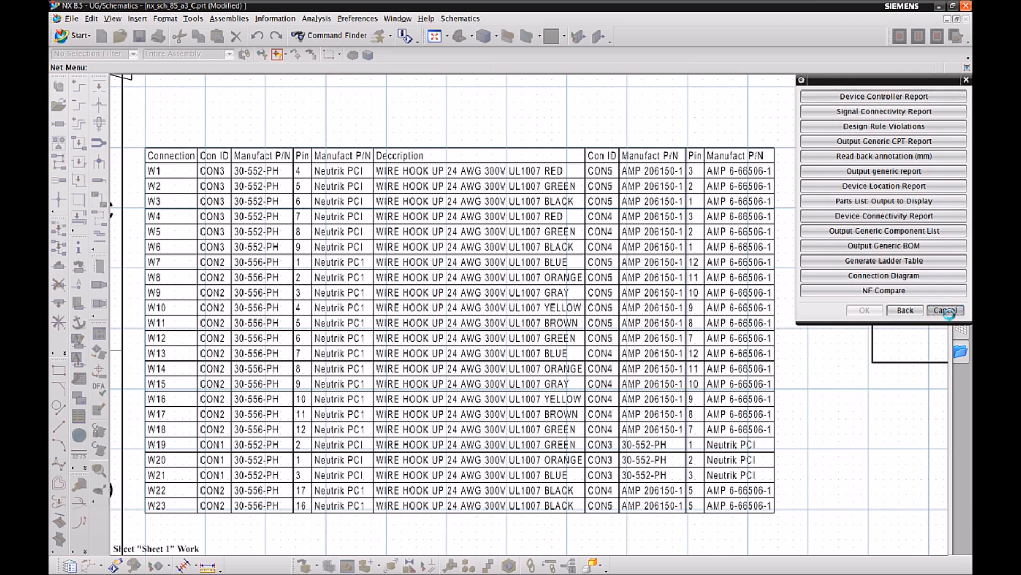
pyautogui.click(945, 310)
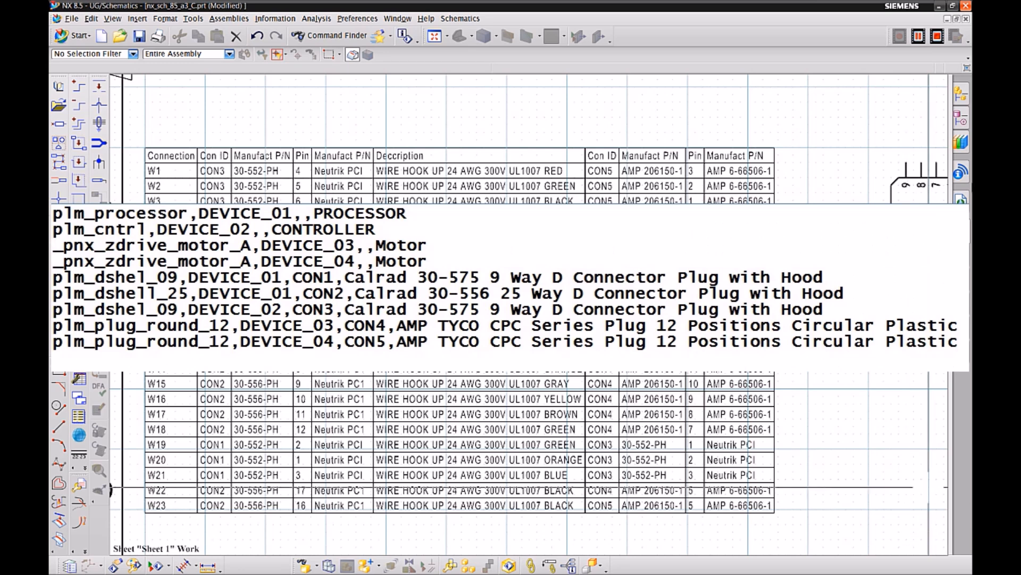
# Open the Assembly Navigator.
pyautogui.click(963, 91)
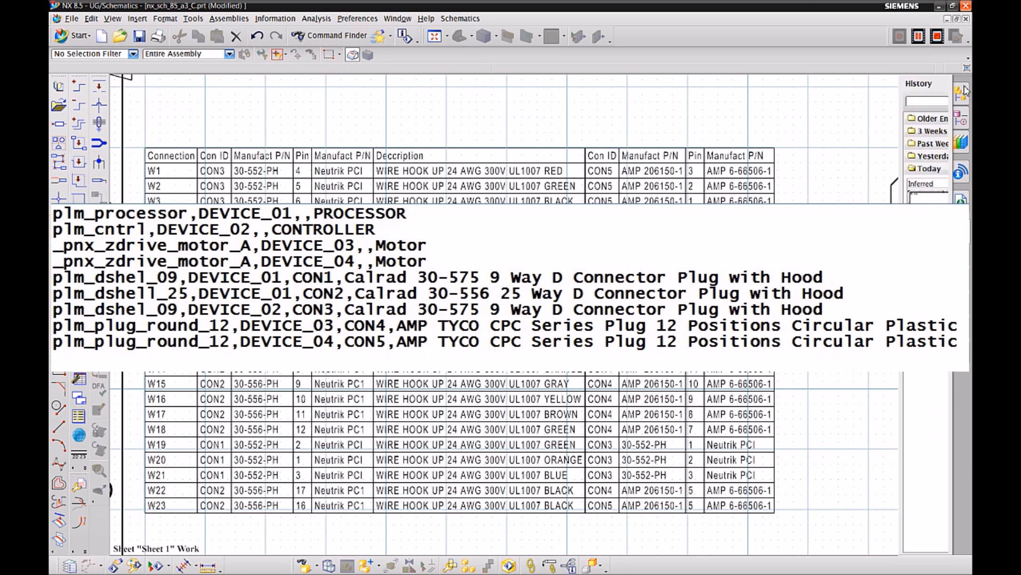